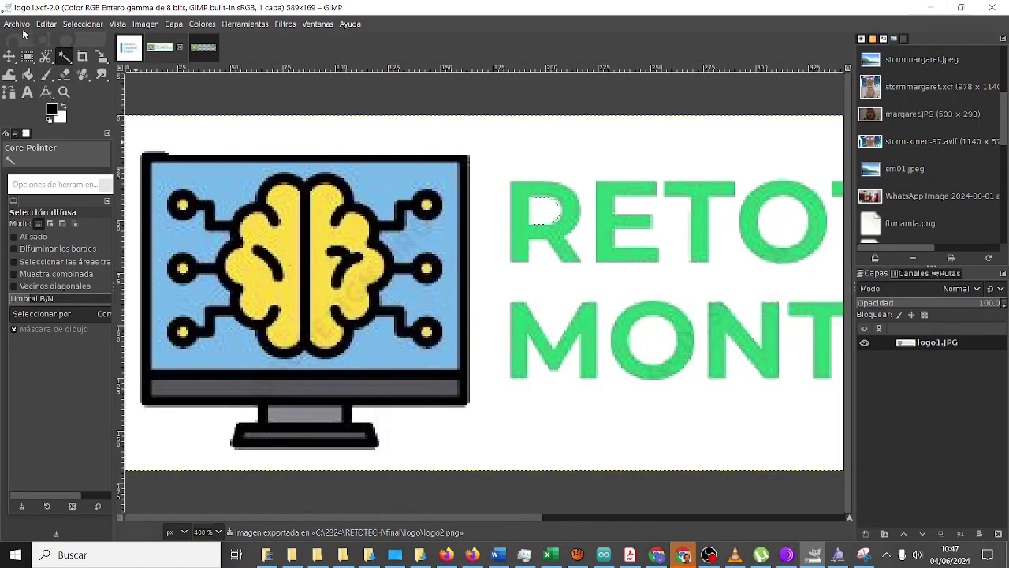
Search Google for 'spiderman logo' and show only image results.
{"action": "left_click", "coordinate": [446, 554]}
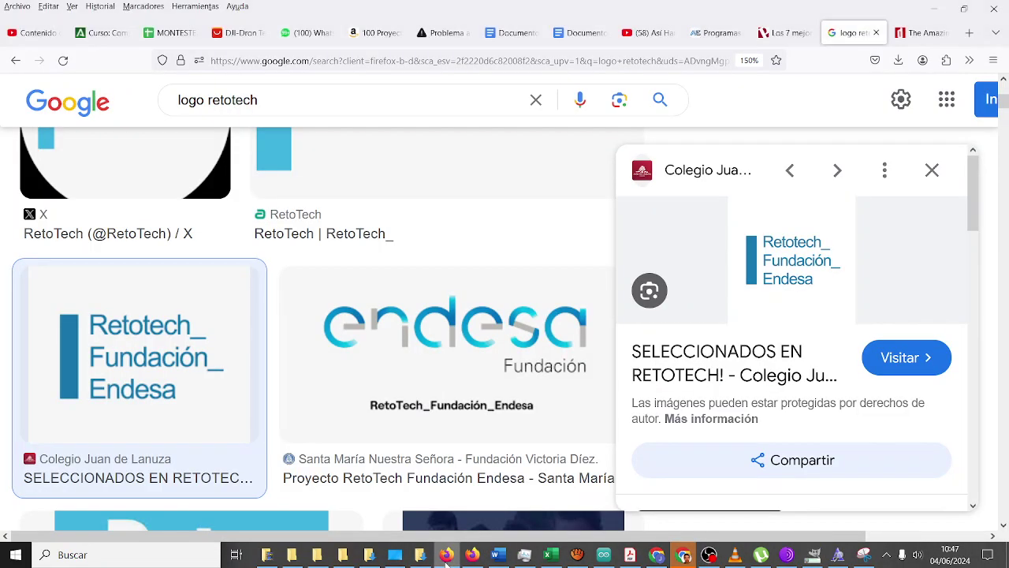
{"action": "left_click", "coordinate": [919, 32]}
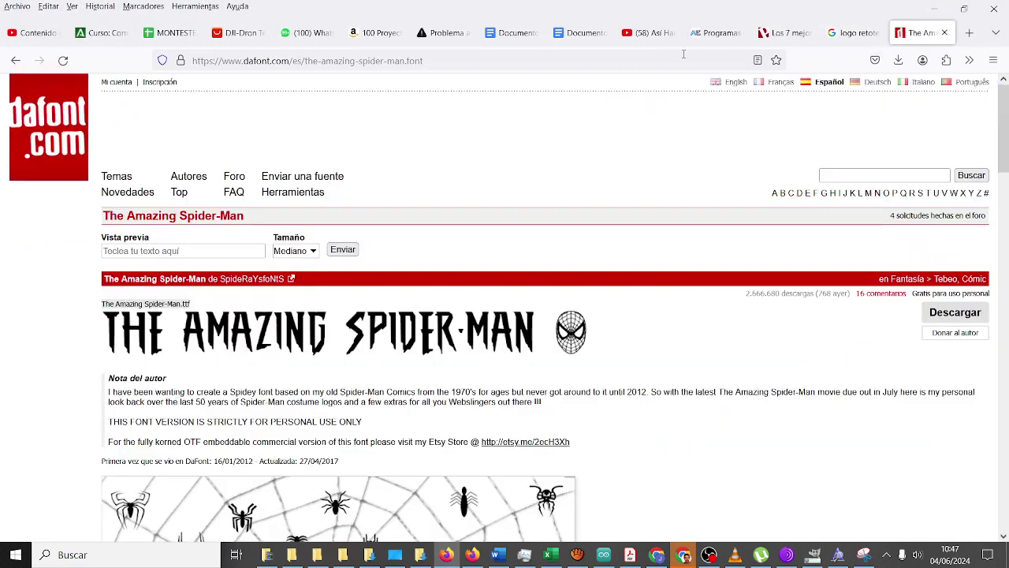
{"action": "left_click", "coordinate": [684, 54]}
{"action": "type", "text": "spiderma"}
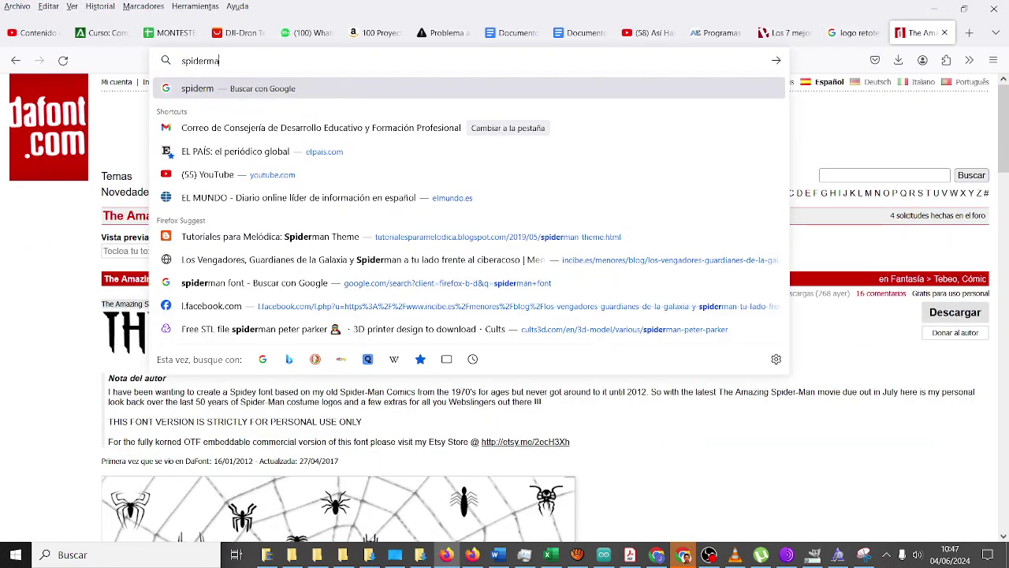
{"action": "type", "text": "n logo"}
{"action": "key", "text": "Return"}
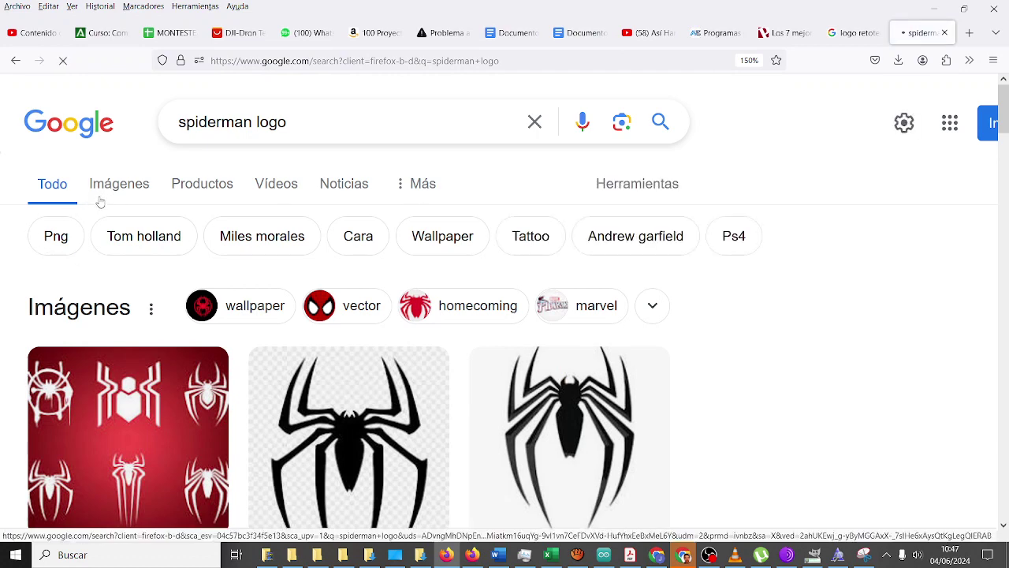
{"action": "left_click", "coordinate": [99, 197]}
Browse the spiderman logo image results, briefly editing the search query.
{"action": "scroll", "coordinate": [275, 266], "scroll_direction": "down", "scroll_amount": 2}
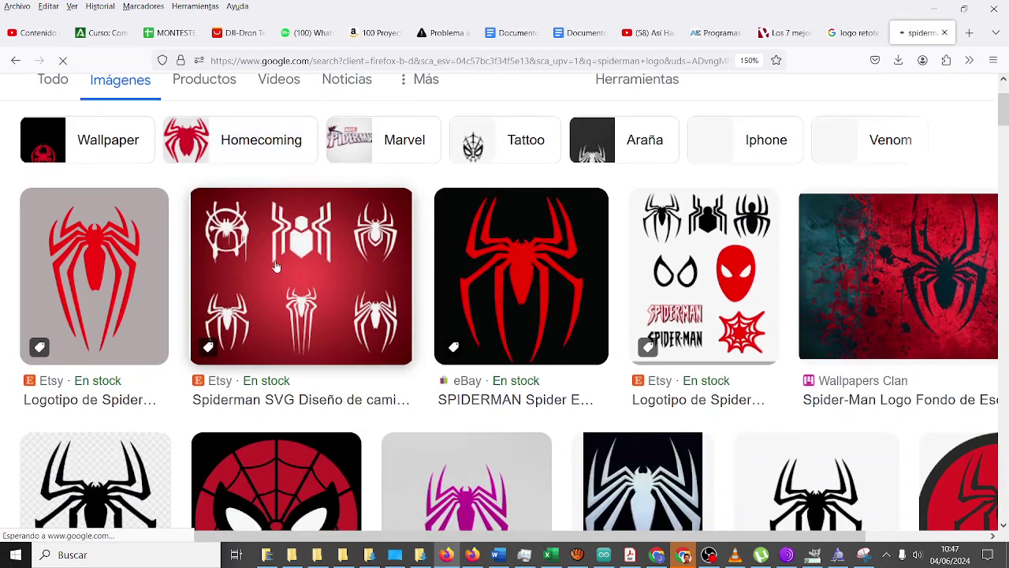
{"action": "scroll", "coordinate": [276, 267], "scroll_direction": "down", "scroll_amount": 3}
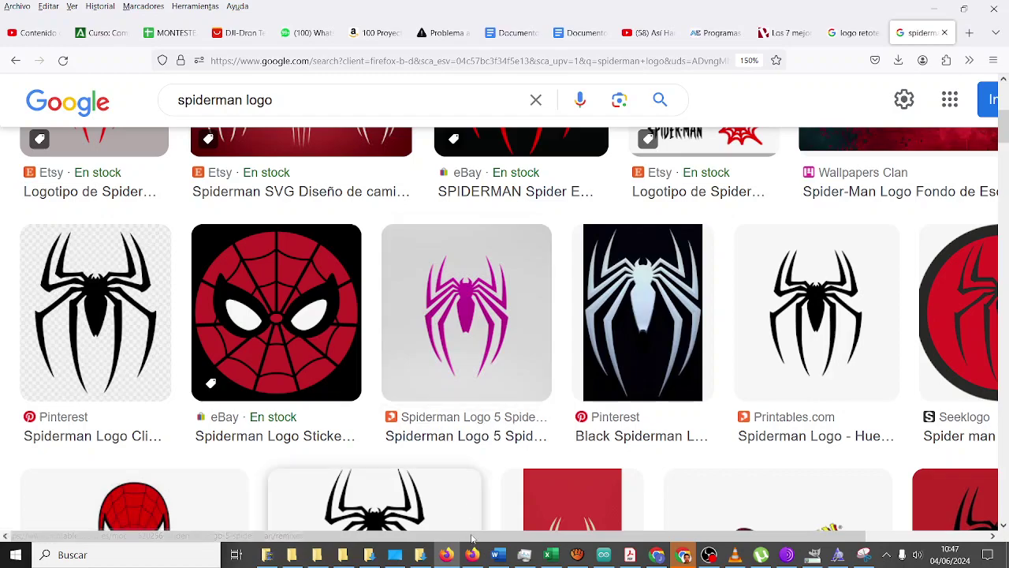
{"action": "left_click_drag", "start_coordinate": [476, 538], "coordinate": [490, 538]}
{"action": "scroll", "coordinate": [450, 371], "scroll_direction": "down", "scroll_amount": 3}
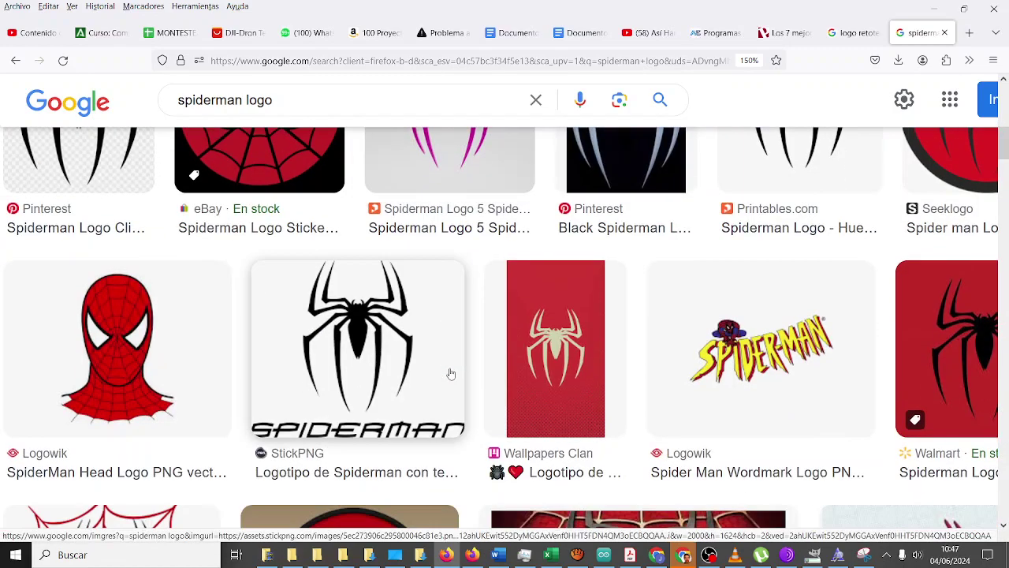
{"action": "scroll", "coordinate": [450, 372], "scroll_direction": "down", "scroll_amount": 3}
{"action": "scroll", "coordinate": [441, 362], "scroll_direction": "up", "scroll_amount": 15}
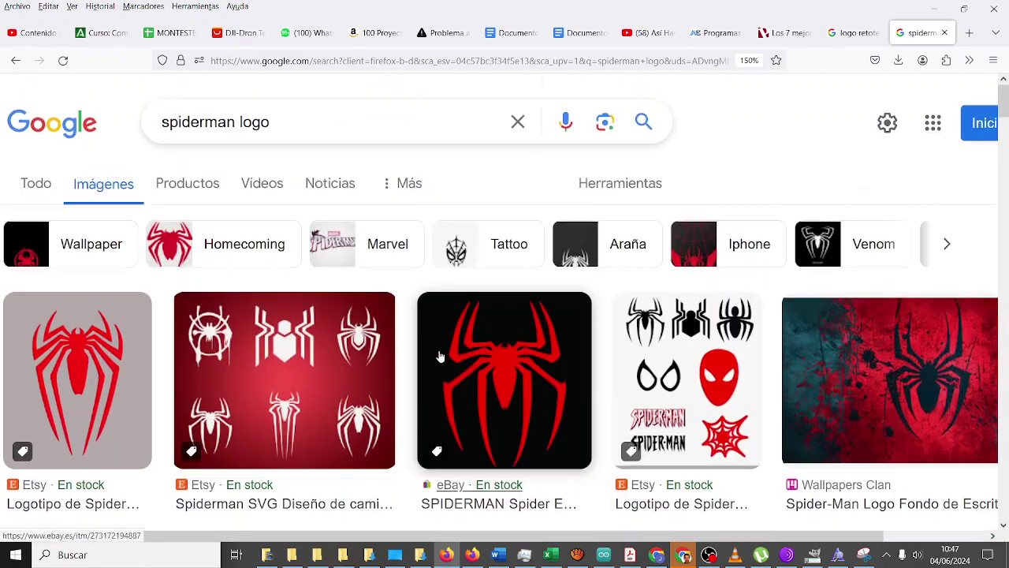
{"action": "left_click", "coordinate": [320, 125]}
{"action": "type", "text": "fac"}
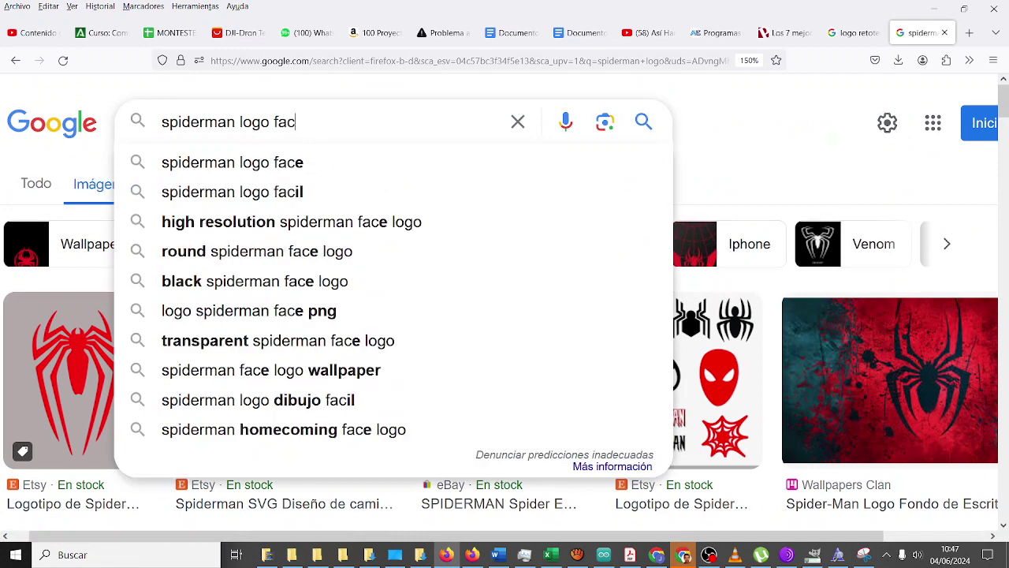
{"action": "type", "text": "e"}
{"action": "key", "text": "BackSpace"}
{"action": "key", "text": "BackSpace"}
{"action": "key", "text": "BackSpace"}
{"action": "key", "text": "BackSpace"}
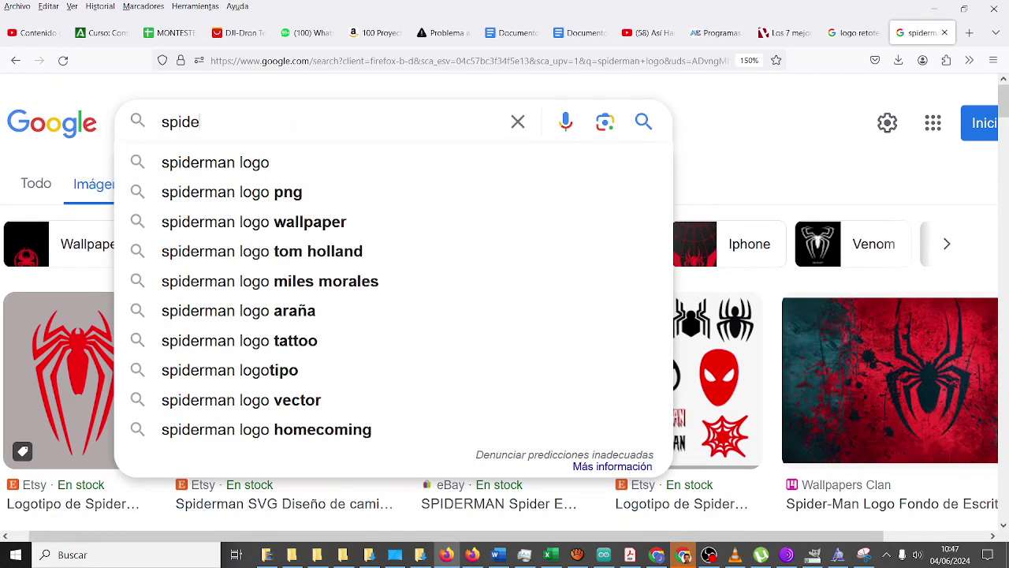
{"action": "key", "text": "BackSpace"}
{"action": "key", "text": "BackSpace"}
{"action": "key", "text": "BackSpace"}
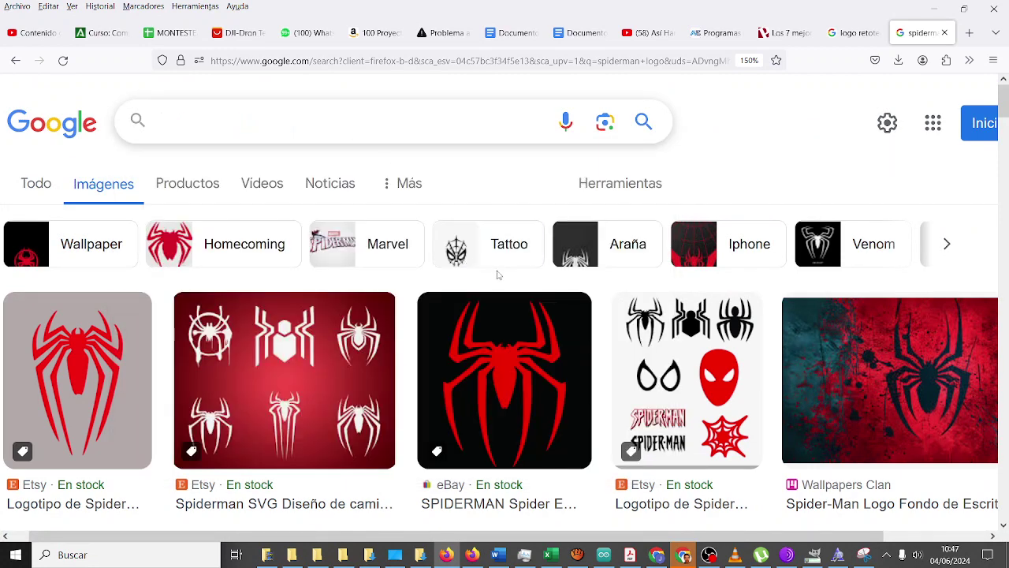
Preview the black Printables spider logo, use its image options, and return to GIMP.
{"action": "scroll", "coordinate": [497, 275], "scroll_direction": "down", "scroll_amount": 3}
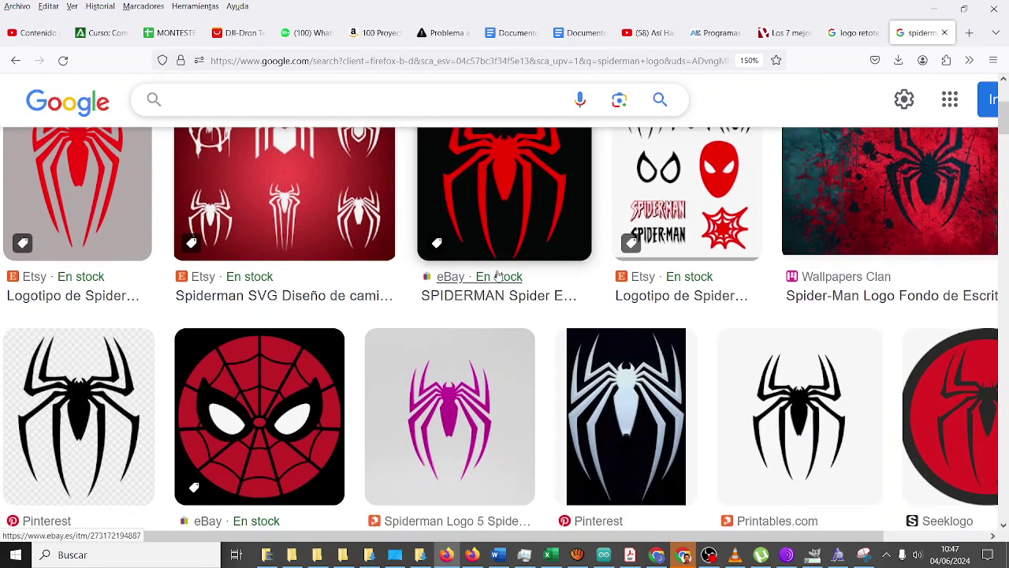
{"action": "scroll", "coordinate": [497, 274], "scroll_direction": "up", "scroll_amount": 2}
{"action": "scroll", "coordinate": [497, 274], "scroll_direction": "down", "scroll_amount": 2}
{"action": "scroll", "coordinate": [544, 354], "scroll_direction": "down", "scroll_amount": 2}
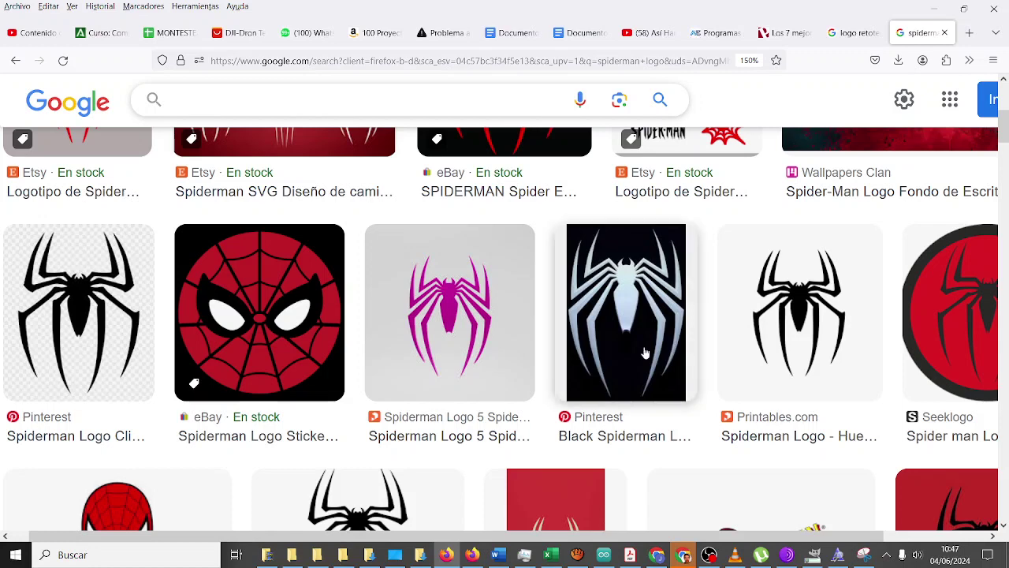
{"action": "left_click", "coordinate": [808, 343]}
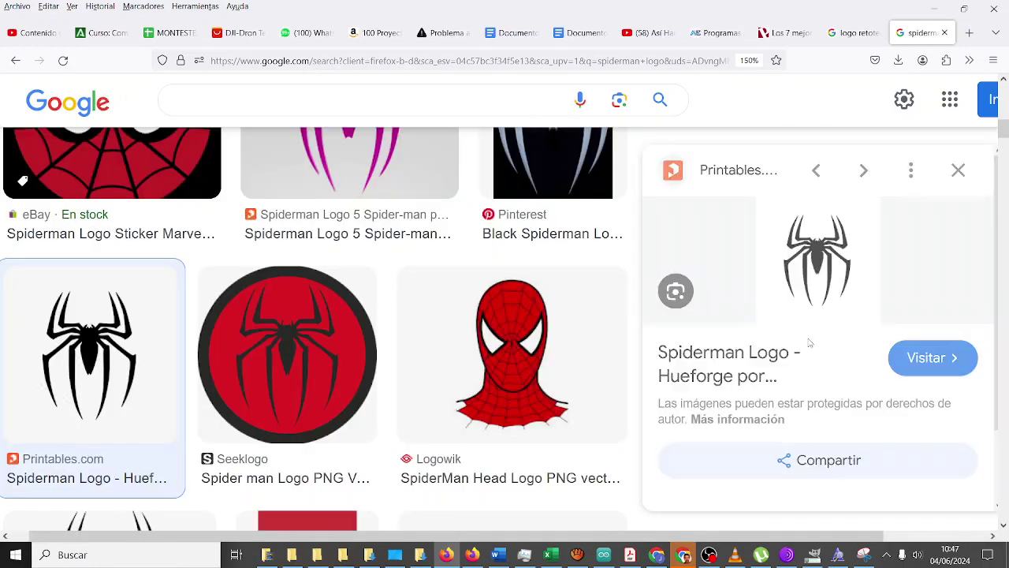
{"action": "right_click", "coordinate": [791, 270]}
{"action": "left_click", "coordinate": [833, 419]}
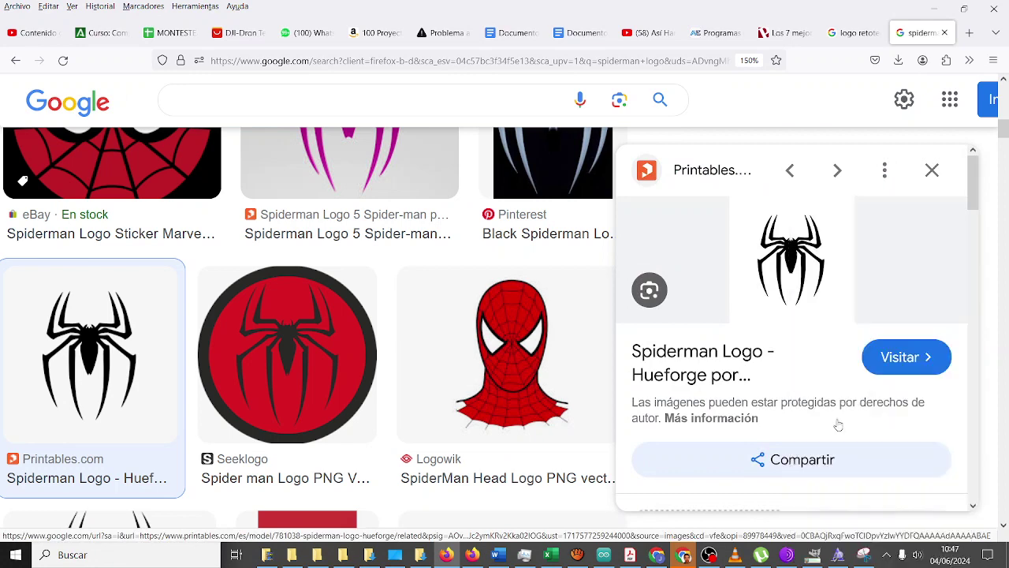
{"action": "left_click", "coordinate": [837, 554]}
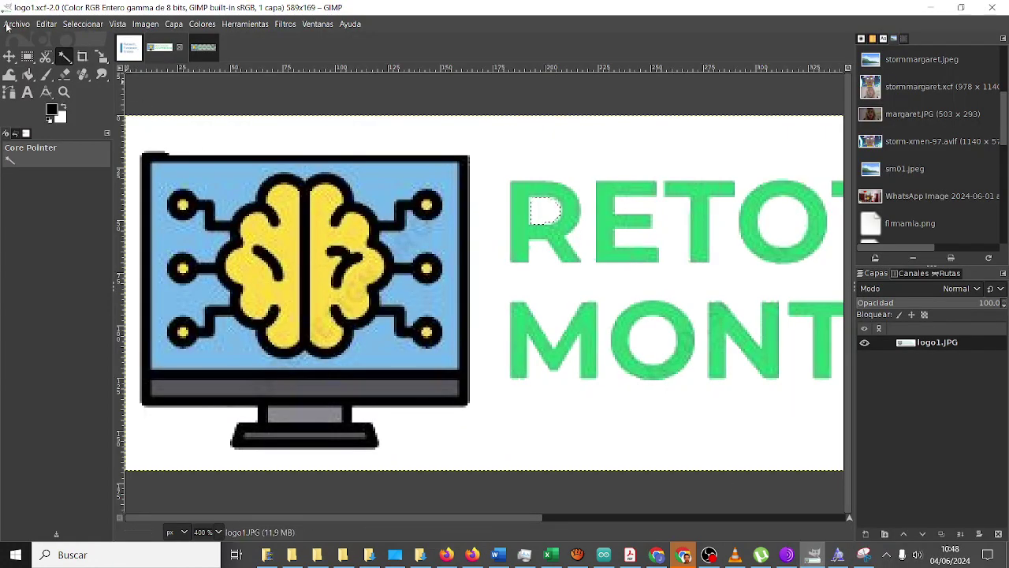
Start a new GIMP image via Archivo > Nueva, then switch back to Firefox.
{"action": "left_click", "coordinate": [6, 26]}
{"action": "left_click", "coordinate": [31, 39]}
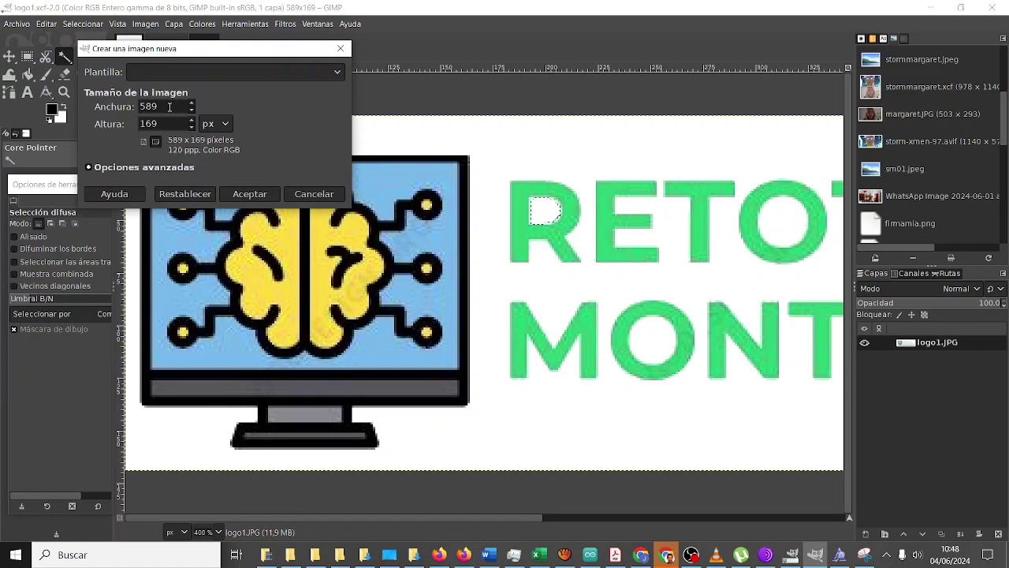
{"action": "left_click", "coordinate": [439, 554]}
Search Google in a new tab for 'tamaño de logo horizontal'.
{"action": "left_click", "coordinate": [968, 32]}
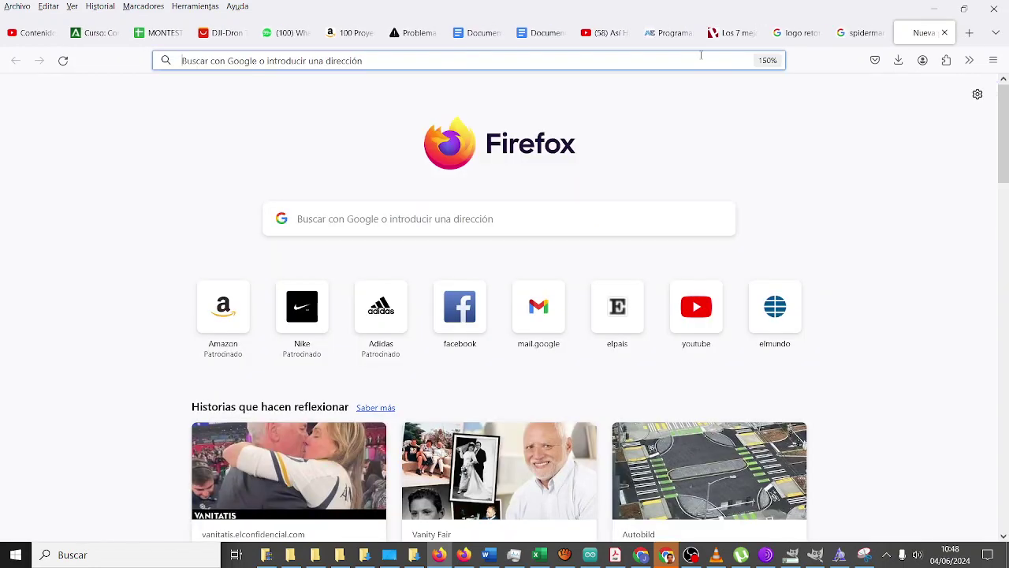
{"action": "left_click", "coordinate": [686, 61]}
{"action": "type", "text": "formato"}
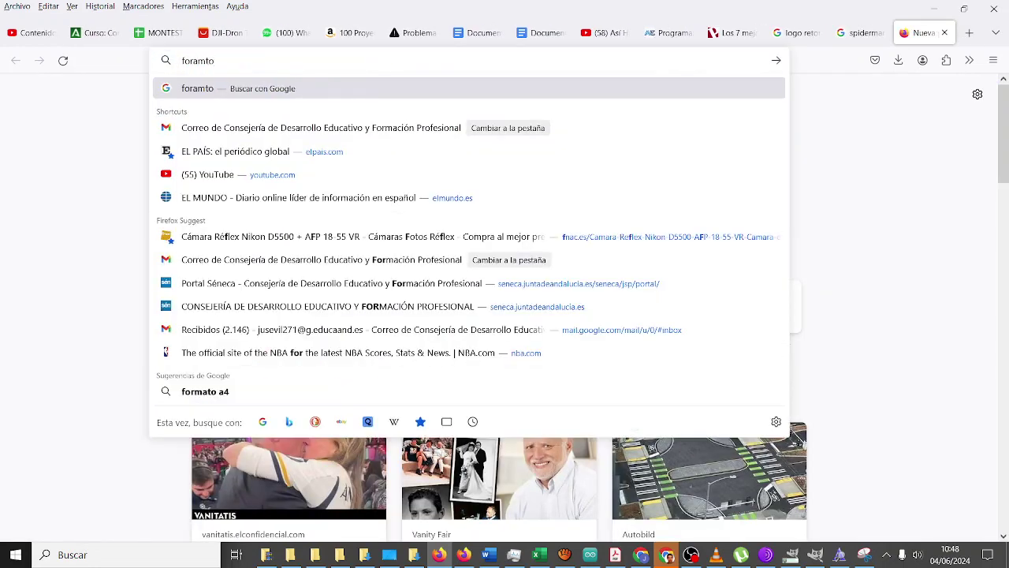
{"action": "key", "text": "BackSpace"}
{"action": "key", "text": "BackSpace"}
{"action": "key", "text": "BackSpace"}
{"action": "key", "text": "BackSpace"}
{"action": "key", "text": "BackSpace"}
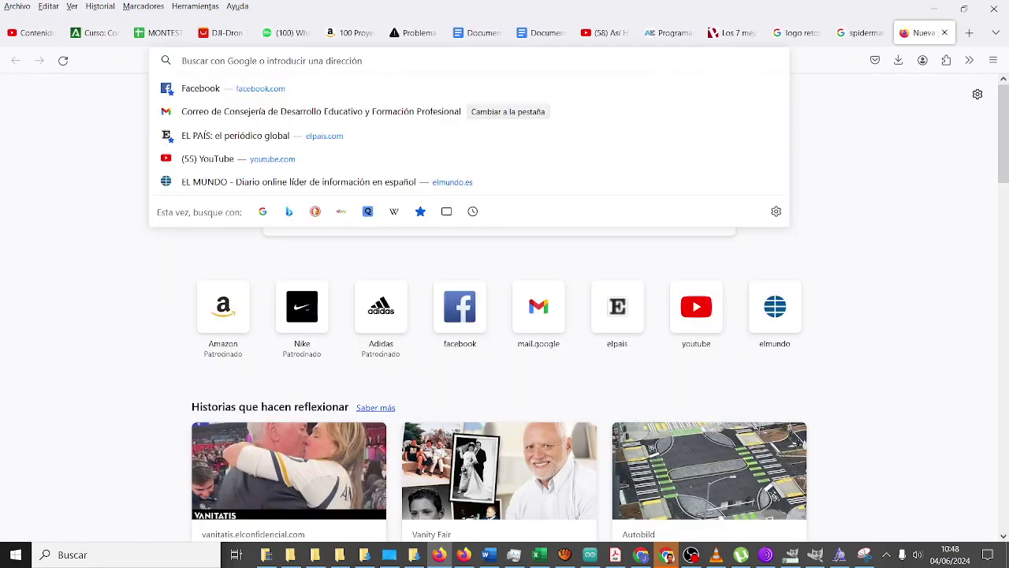
{"action": "type", "text": "tamaño de logo h"}
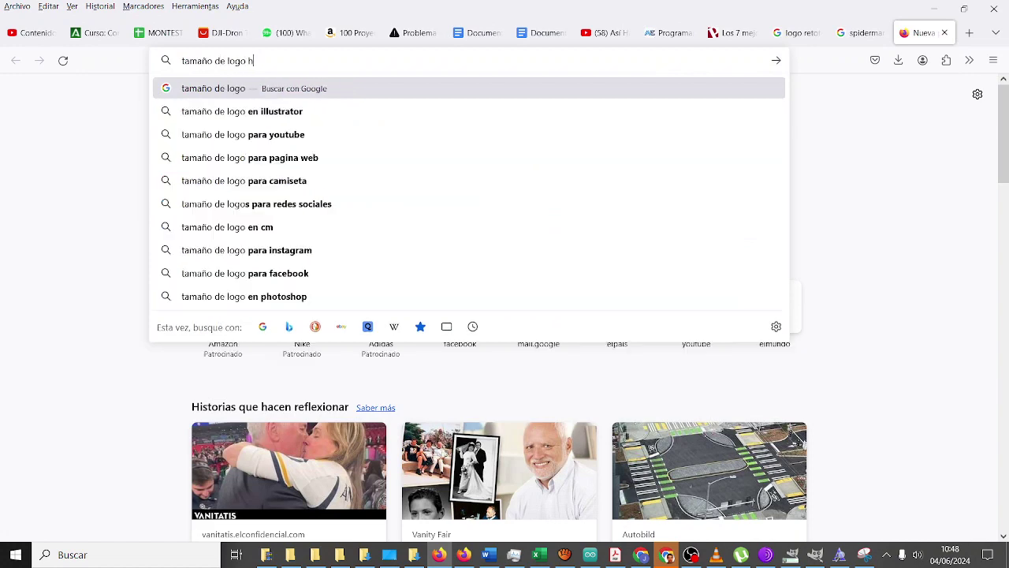
{"action": "type", "text": "orizontal"}
{"action": "key", "text": "Return"}
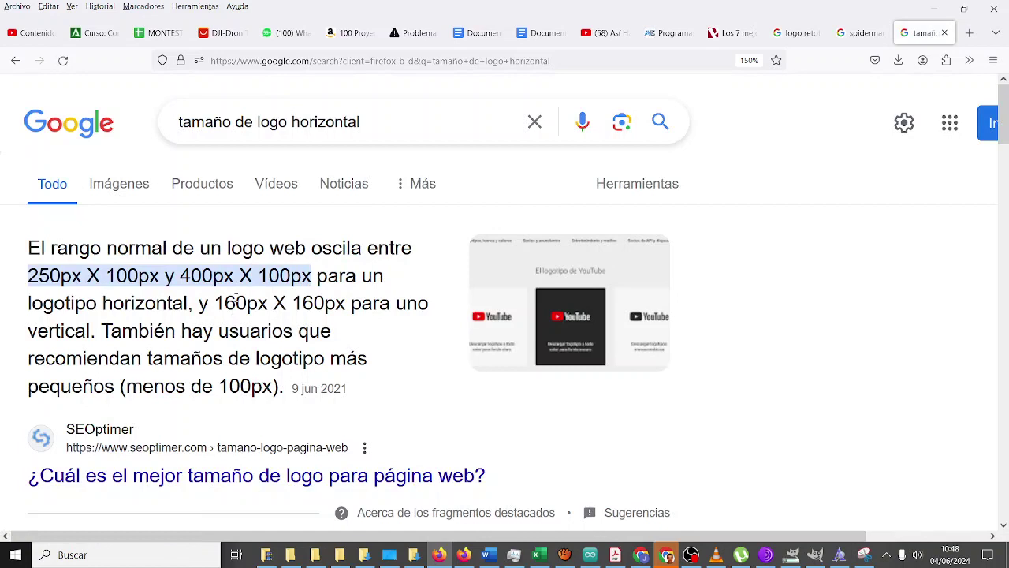
Open the Turbologo standard logo sizes article from the image results.
{"action": "scroll", "coordinate": [240, 296], "scroll_direction": "down", "scroll_amount": 3}
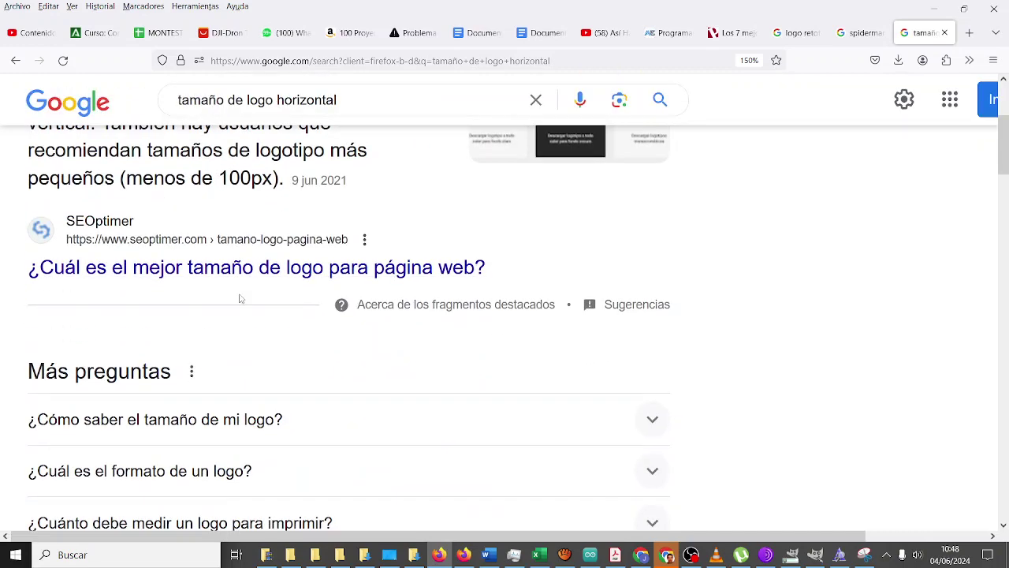
{"action": "scroll", "coordinate": [278, 298], "scroll_direction": "down", "scroll_amount": 2}
{"action": "scroll", "coordinate": [280, 296], "scroll_direction": "down", "scroll_amount": 3}
{"action": "scroll", "coordinate": [283, 294], "scroll_direction": "down", "scroll_amount": 3}
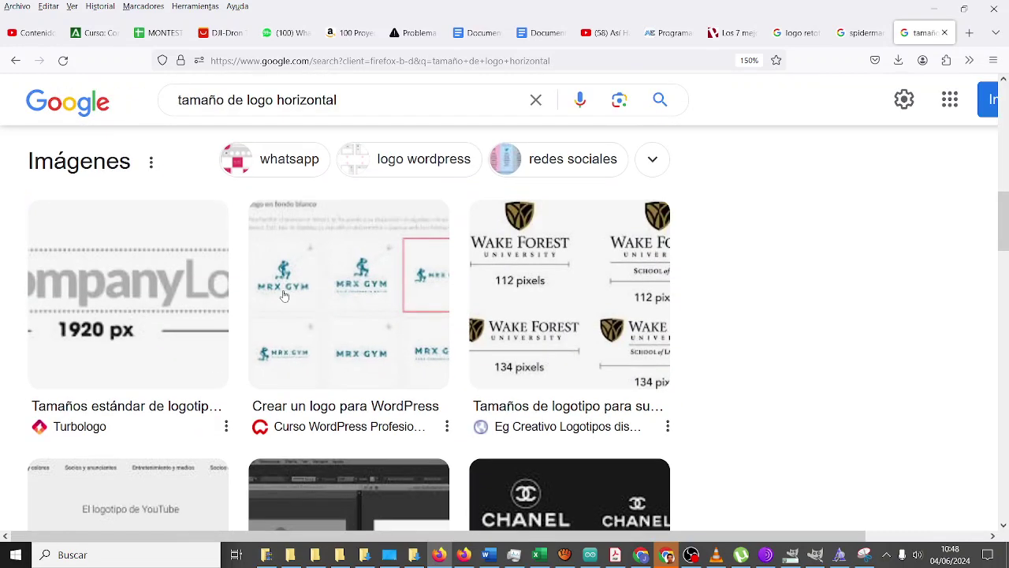
{"action": "left_click", "coordinate": [192, 318]}
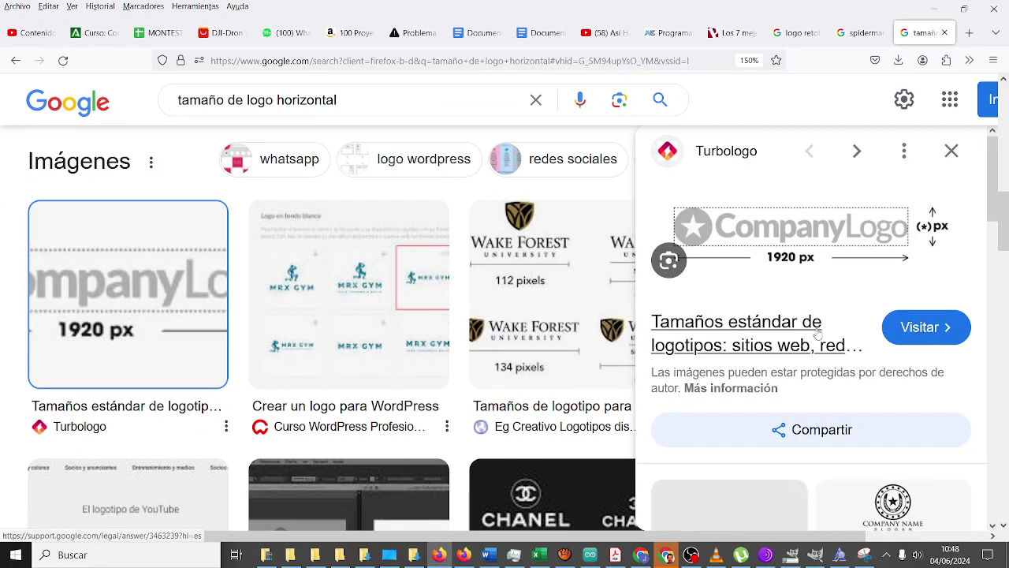
{"action": "left_click", "coordinate": [792, 335]}
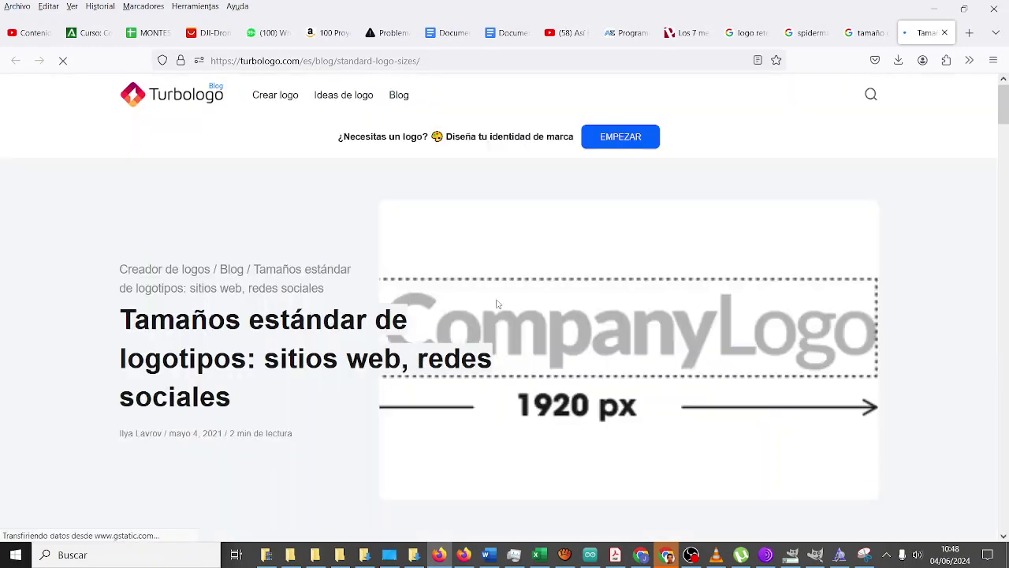
Read Turbologo's social-media logo size tables, then go back to the Google image results.
{"action": "scroll", "coordinate": [496, 304], "scroll_direction": "down", "scroll_amount": 2}
{"action": "scroll", "coordinate": [496, 303], "scroll_direction": "down", "scroll_amount": 2}
{"action": "scroll", "coordinate": [497, 303], "scroll_direction": "down", "scroll_amount": 4}
{"action": "scroll", "coordinate": [496, 303], "scroll_direction": "down", "scroll_amount": 2}
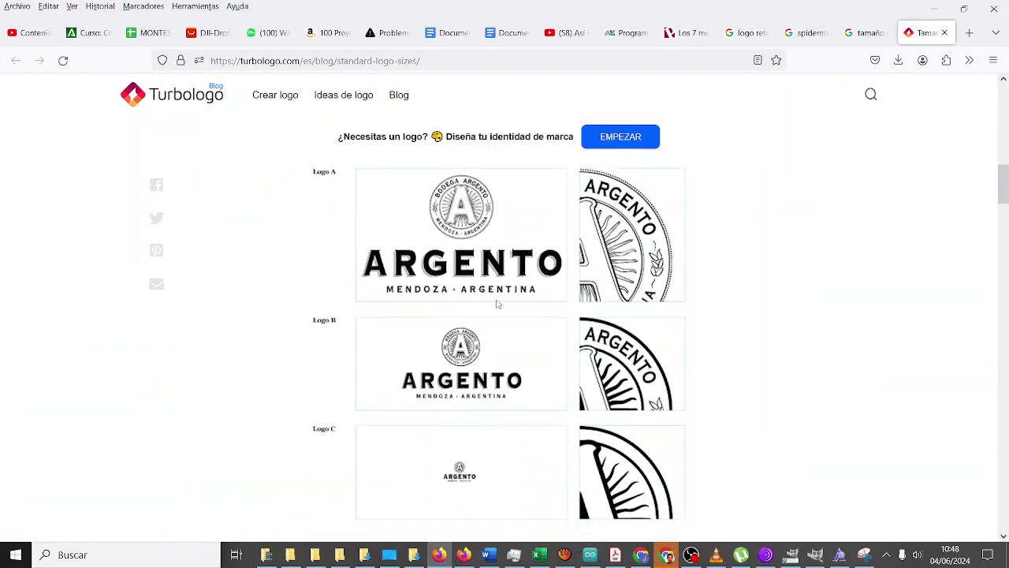
{"action": "scroll", "coordinate": [496, 303], "scroll_direction": "up", "scroll_amount": 3}
{"action": "scroll", "coordinate": [496, 303], "scroll_direction": "down", "scroll_amount": 3}
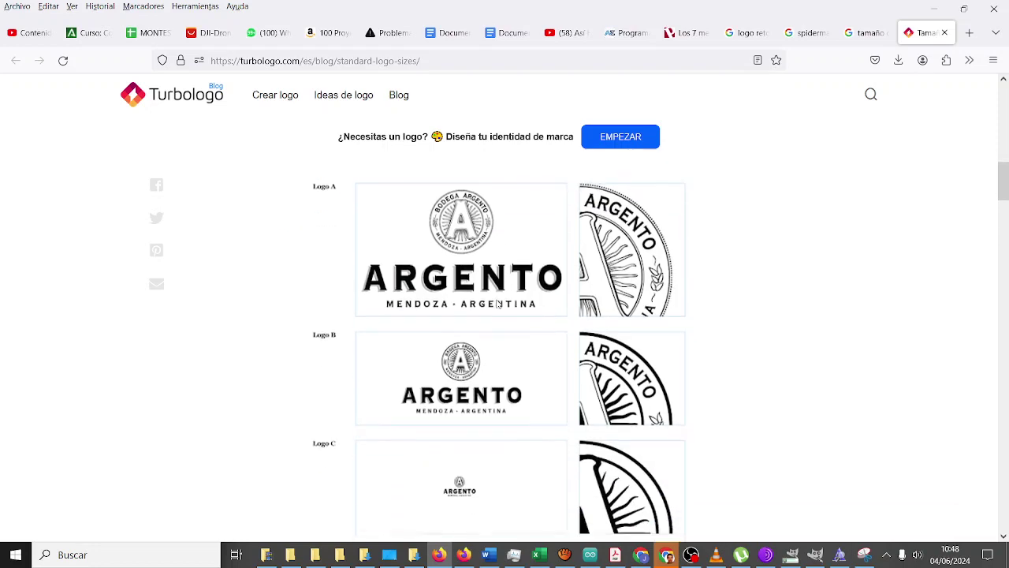
{"action": "scroll", "coordinate": [496, 304], "scroll_direction": "down", "scroll_amount": 3}
{"action": "scroll", "coordinate": [497, 304], "scroll_direction": "down", "scroll_amount": 6}
{"action": "scroll", "coordinate": [499, 303], "scroll_direction": "up", "scroll_amount": 1}
{"action": "scroll", "coordinate": [498, 304], "scroll_direction": "down", "scroll_amount": 3}
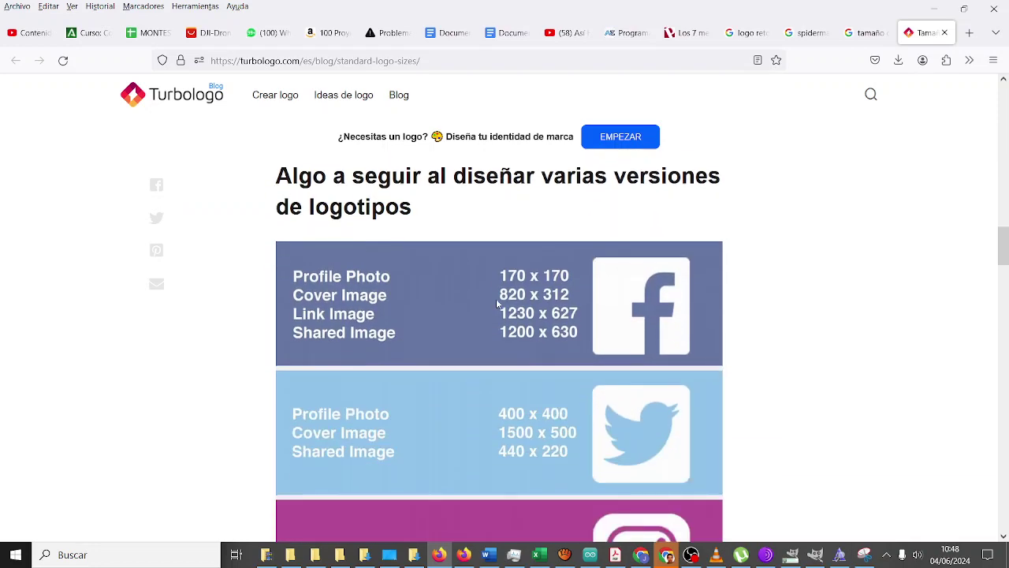
{"action": "scroll", "coordinate": [497, 303], "scroll_direction": "down", "scroll_amount": 2}
{"action": "scroll", "coordinate": [496, 304], "scroll_direction": "down", "scroll_amount": 1}
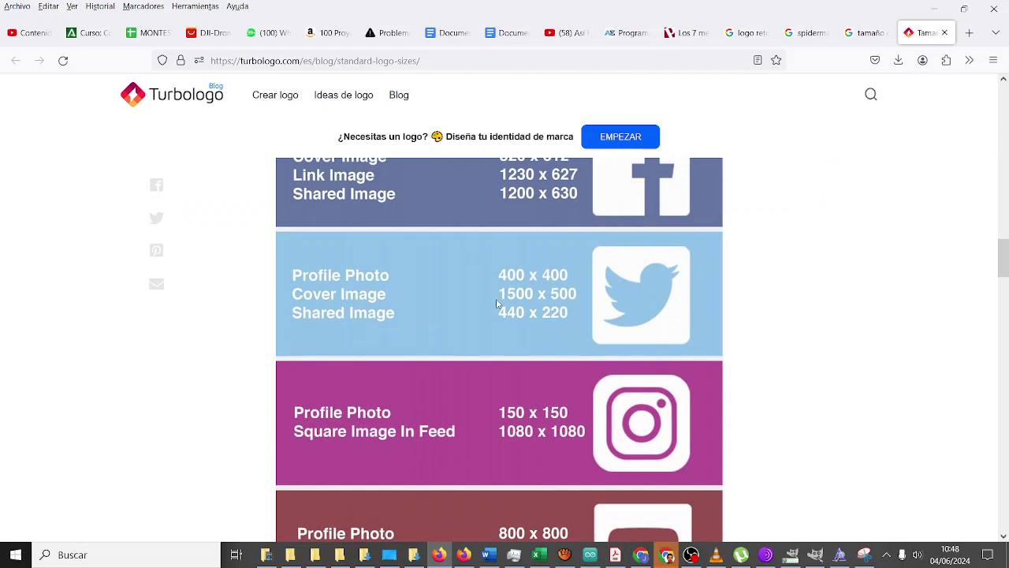
{"action": "scroll", "coordinate": [497, 303], "scroll_direction": "down", "scroll_amount": 3}
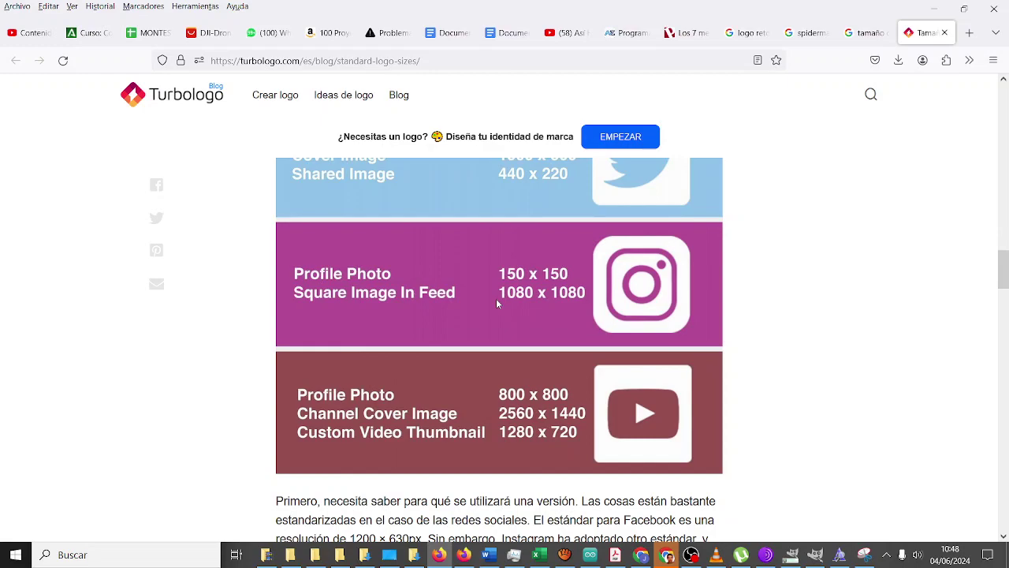
{"action": "scroll", "coordinate": [495, 298], "scroll_direction": "down", "scroll_amount": 5}
{"action": "scroll", "coordinate": [496, 298], "scroll_direction": "down", "scroll_amount": 7}
{"action": "scroll", "coordinate": [496, 298], "scroll_direction": "down", "scroll_amount": 2}
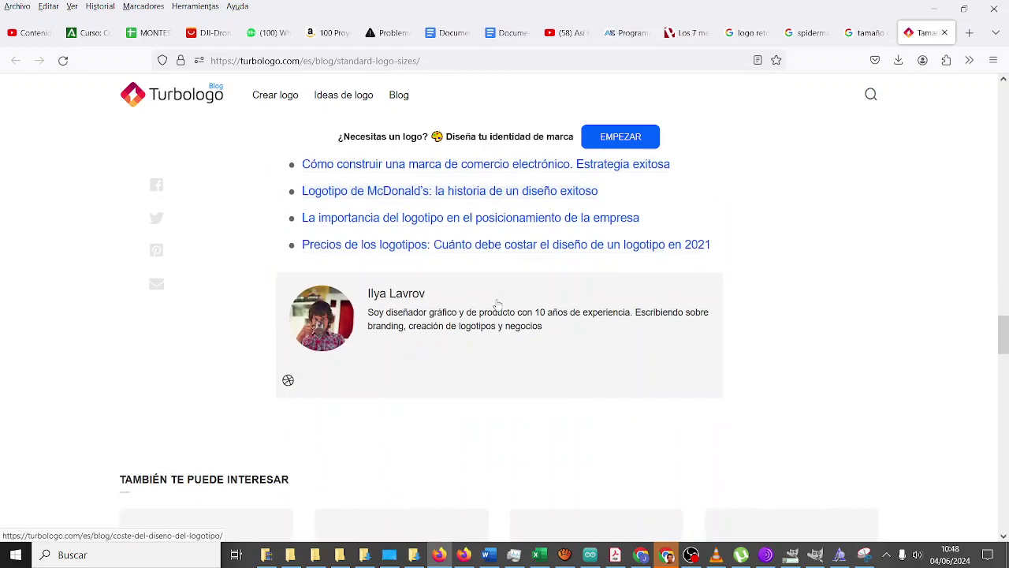
{"action": "scroll", "coordinate": [497, 303], "scroll_direction": "up", "scroll_amount": 3}
{"action": "scroll", "coordinate": [496, 303], "scroll_direction": "up", "scroll_amount": 10}
{"action": "scroll", "coordinate": [493, 304], "scroll_direction": "up", "scroll_amount": 8}
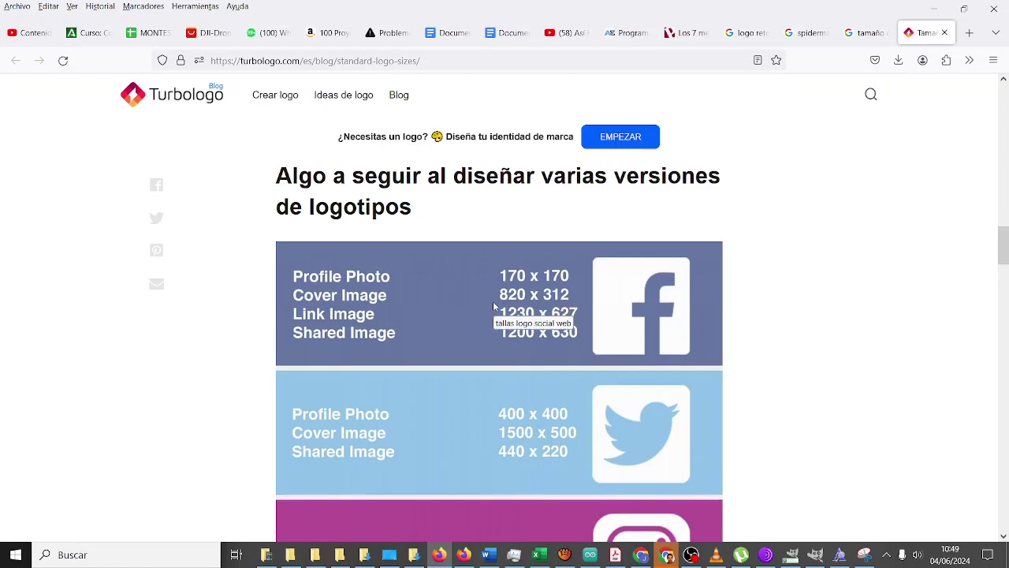
{"action": "scroll", "coordinate": [479, 306], "scroll_direction": "down", "scroll_amount": 2}
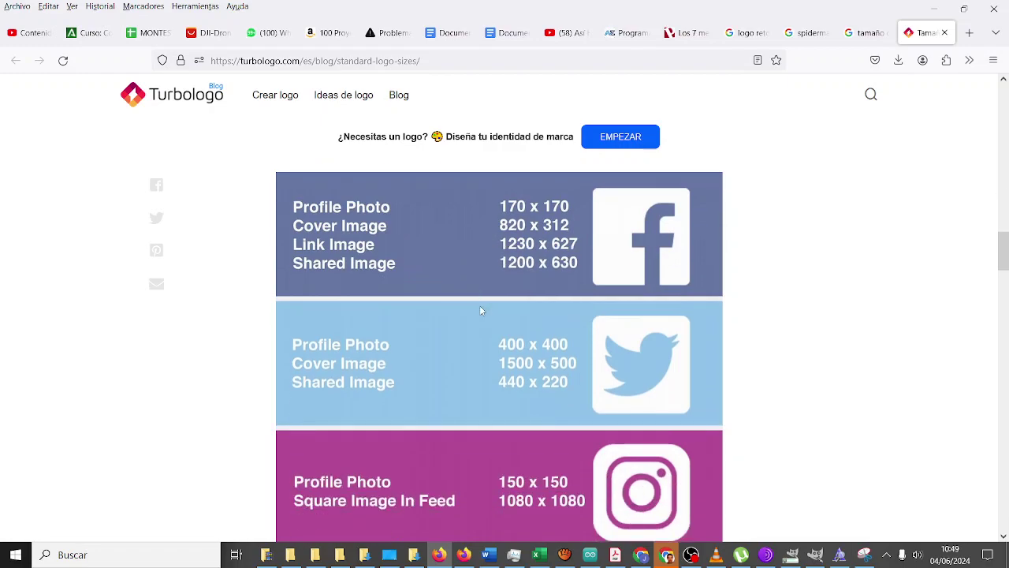
{"action": "scroll", "coordinate": [479, 305], "scroll_direction": "up", "scroll_amount": 5}
{"action": "scroll", "coordinate": [480, 311], "scroll_direction": "up", "scroll_amount": 3}
{"action": "scroll", "coordinate": [480, 311], "scroll_direction": "down", "scroll_amount": 4}
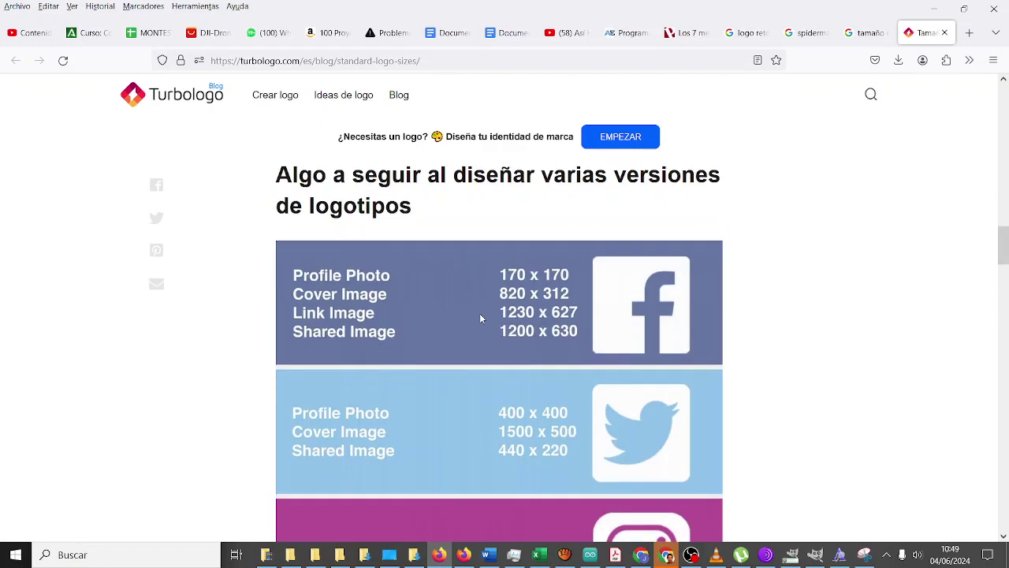
{"action": "scroll", "coordinate": [480, 310], "scroll_direction": "down", "scroll_amount": 4}
{"action": "scroll", "coordinate": [480, 314], "scroll_direction": "up", "scroll_amount": 1}
{"action": "scroll", "coordinate": [480, 315], "scroll_direction": "up", "scroll_amount": 2}
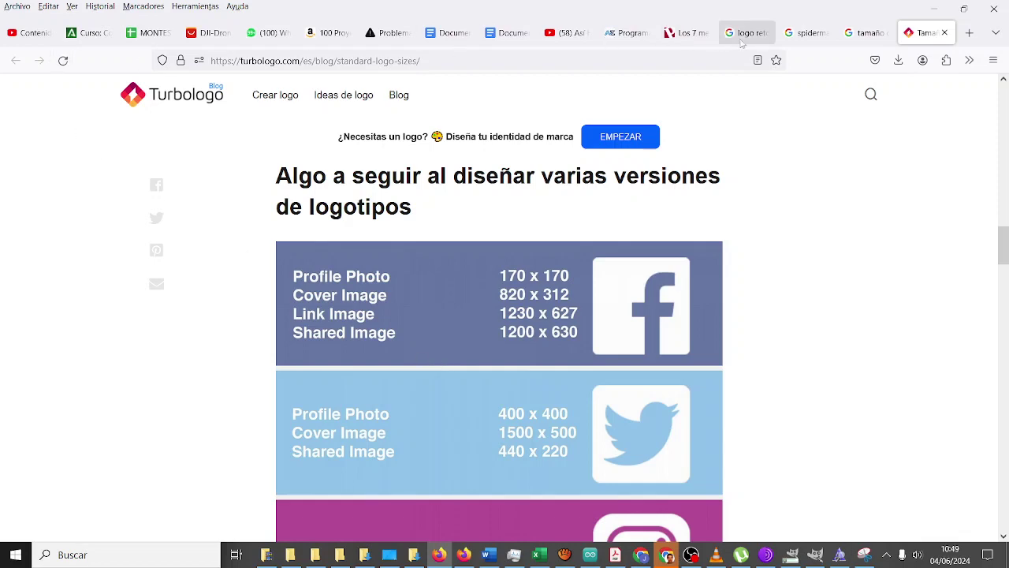
{"action": "left_click", "coordinate": [867, 32]}
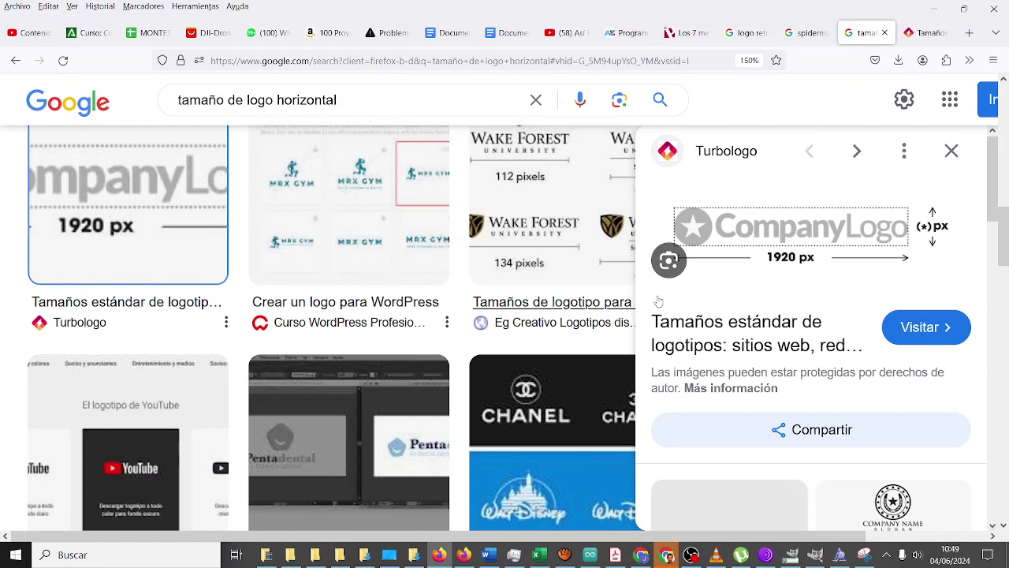
Close the image preview and scroll to Zarla's 'Tamaños de logos' table showing 250×150 px web logos.
{"action": "left_click", "coordinate": [950, 150]}
{"action": "scroll", "coordinate": [557, 309], "scroll_direction": "down", "scroll_amount": 3}
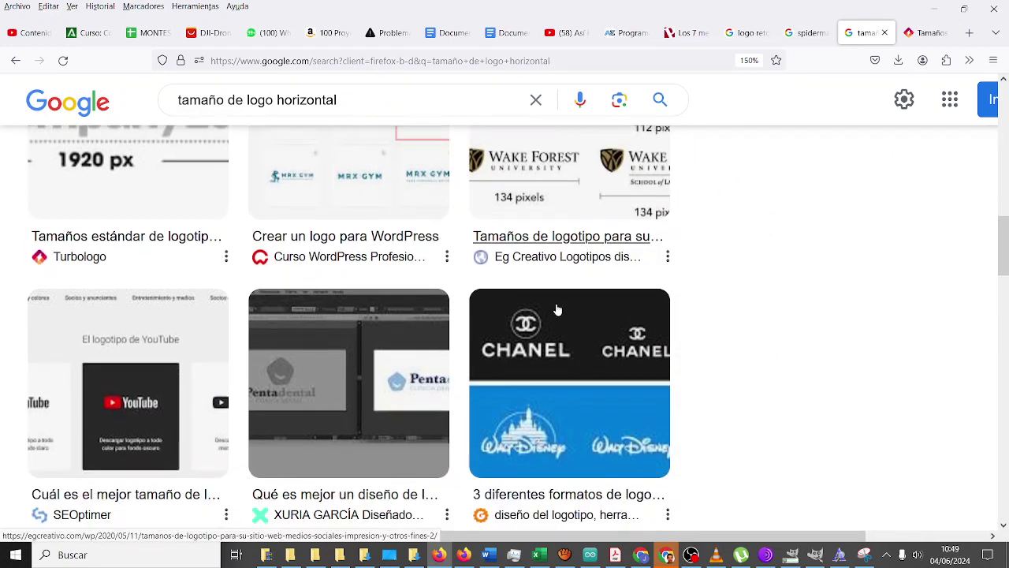
{"action": "scroll", "coordinate": [557, 309], "scroll_direction": "down", "scroll_amount": 3}
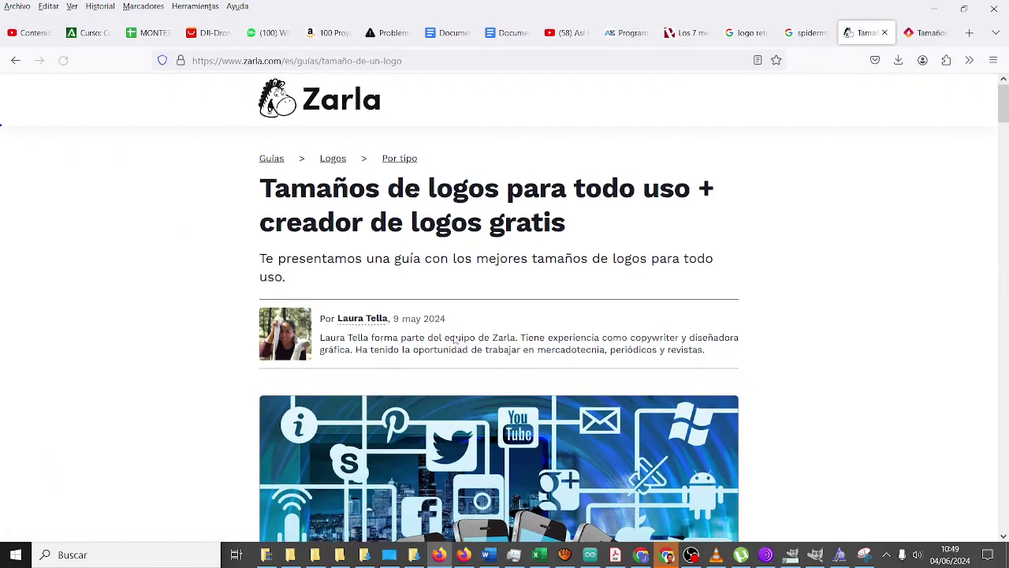
{"action": "scroll", "coordinate": [455, 336], "scroll_direction": "down", "scroll_amount": 7}
{"action": "scroll", "coordinate": [455, 336], "scroll_direction": "down", "scroll_amount": 3}
{"action": "scroll", "coordinate": [455, 333], "scroll_direction": "down", "scroll_amount": 2}
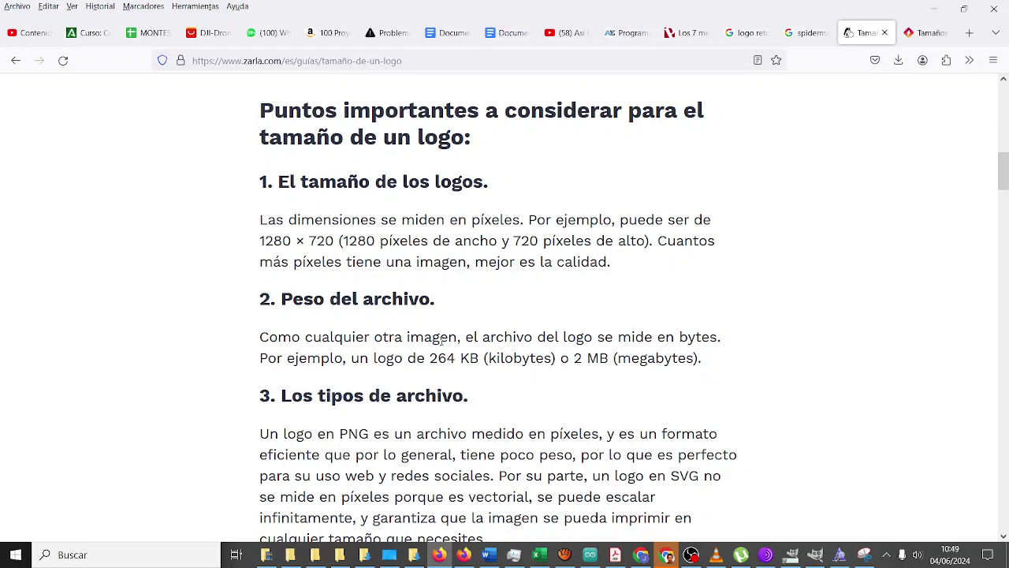
{"action": "scroll", "coordinate": [459, 336], "scroll_direction": "down", "scroll_amount": 1}
{"action": "scroll", "coordinate": [460, 337], "scroll_direction": "down", "scroll_amount": 2}
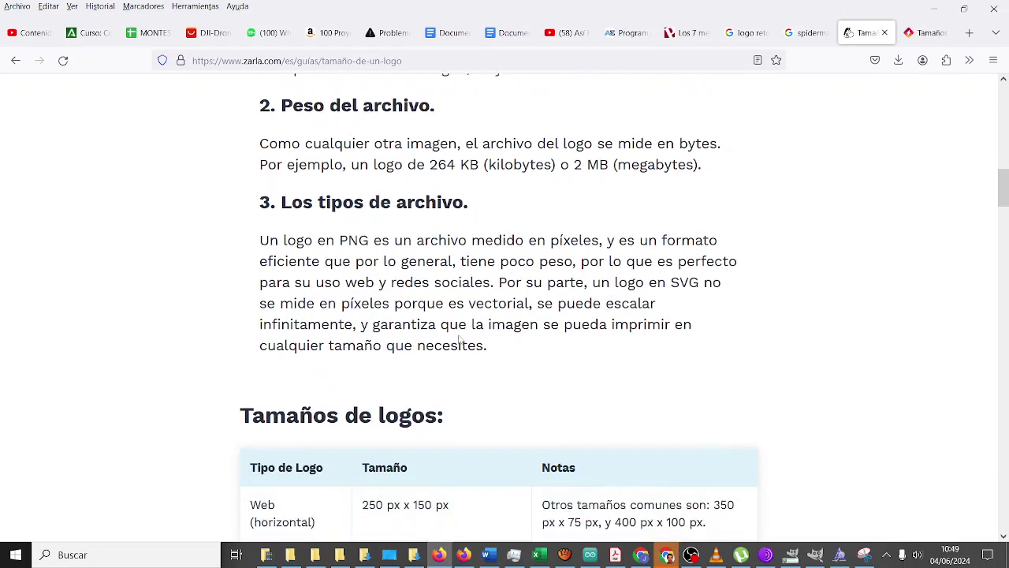
{"action": "scroll", "coordinate": [460, 338], "scroll_direction": "down", "scroll_amount": 3}
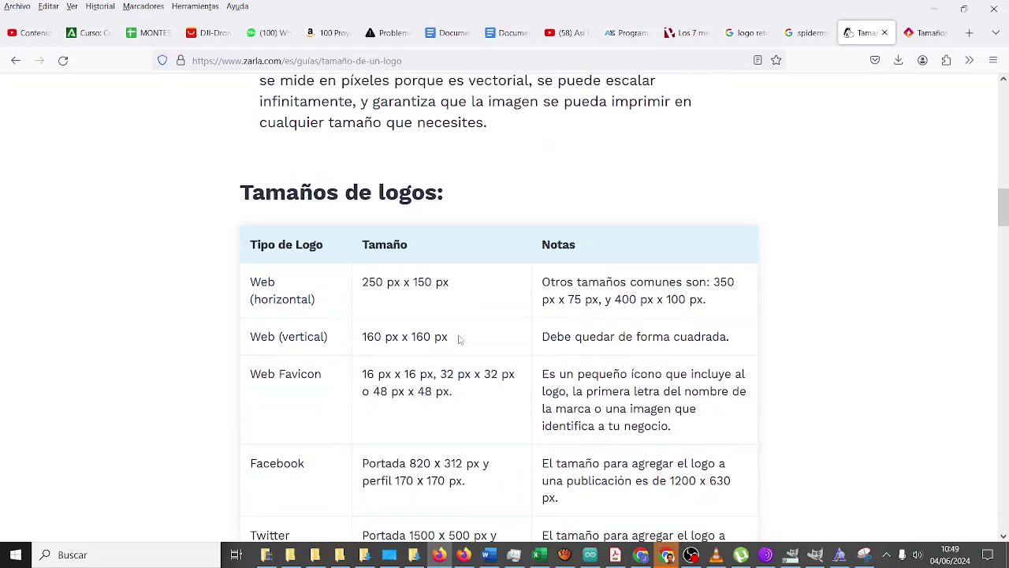
{"action": "scroll", "coordinate": [459, 339], "scroll_direction": "down", "scroll_amount": 2}
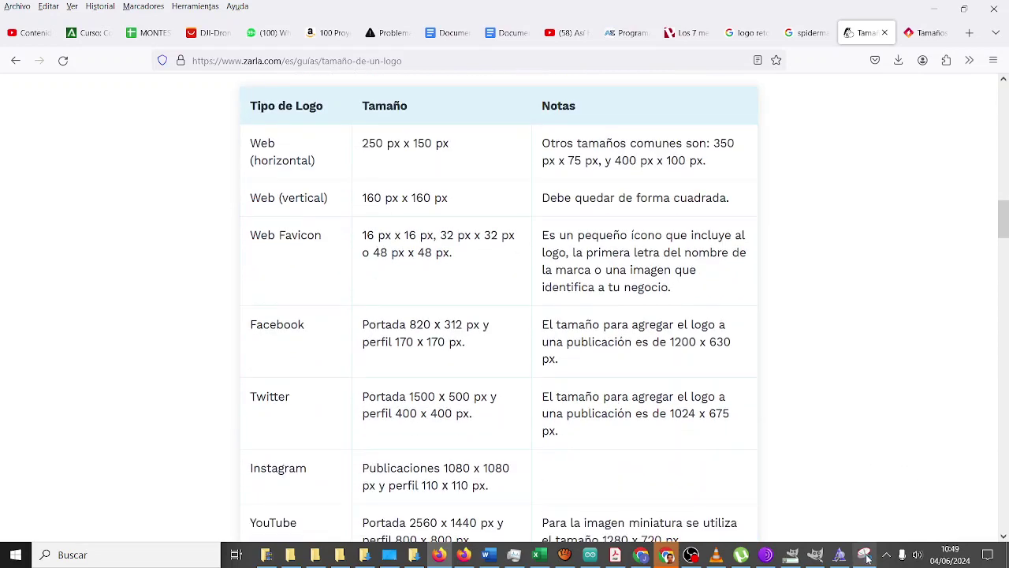
Create a new 1280×720 image in GIMP's new-image dialog.
{"action": "left_click", "coordinate": [815, 554]}
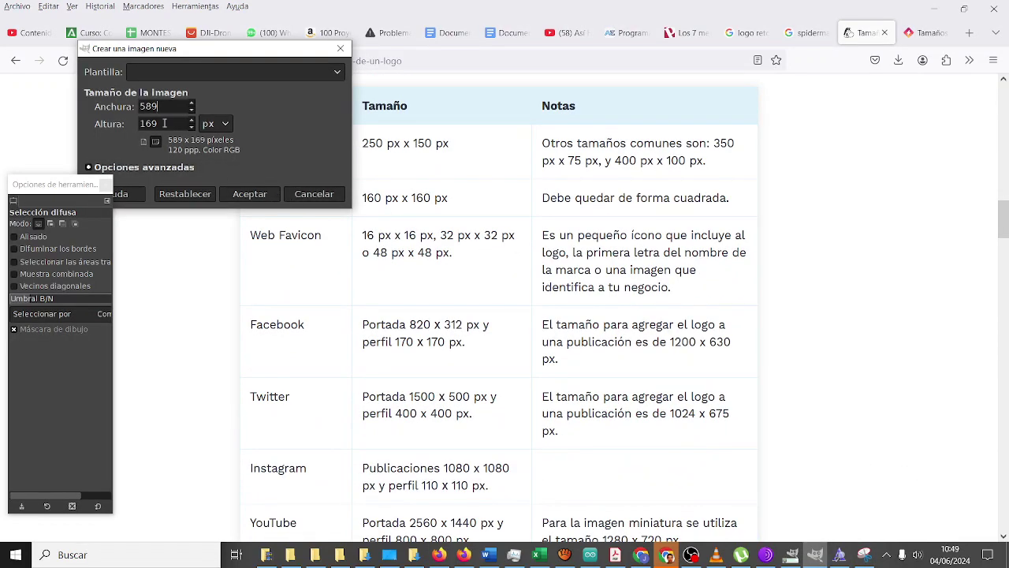
{"action": "left_click_drag", "start_coordinate": [167, 107], "coordinate": [72, 106]}
{"action": "type", "text": "1280"}
{"action": "key", "text": "Tab"}
{"action": "type", "text": "752"}
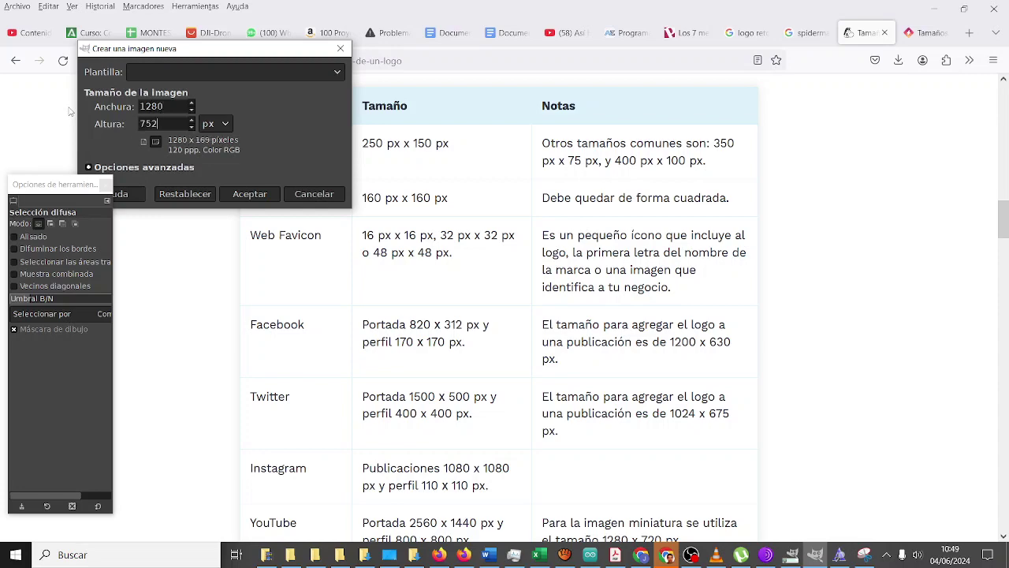
{"action": "left_click", "coordinate": [245, 194]}
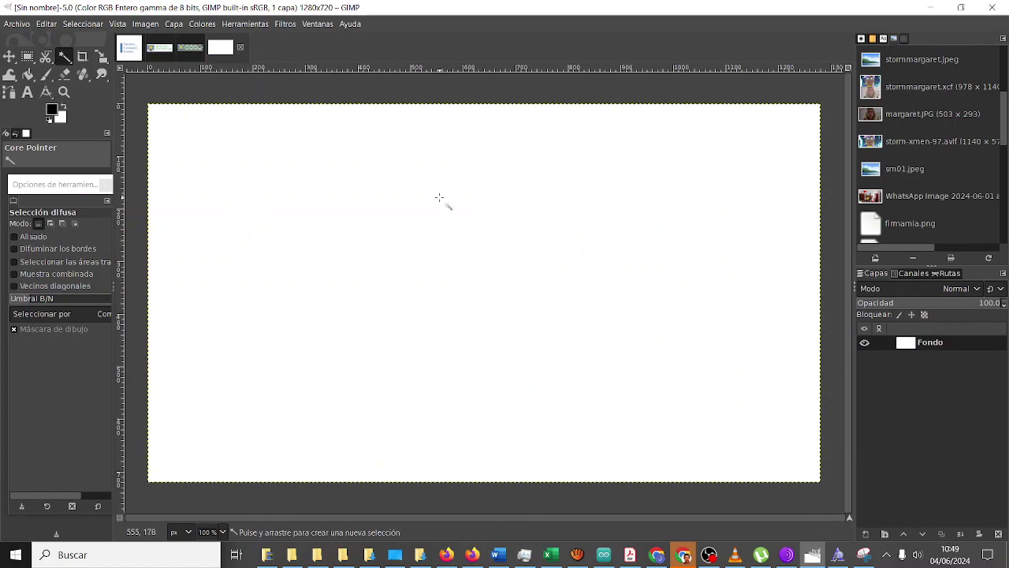
Paste the copied spider logo and move it lower on the canvas.
{"action": "key", "text": "ctrl"}
{"action": "key", "text": "ctrl+v"}
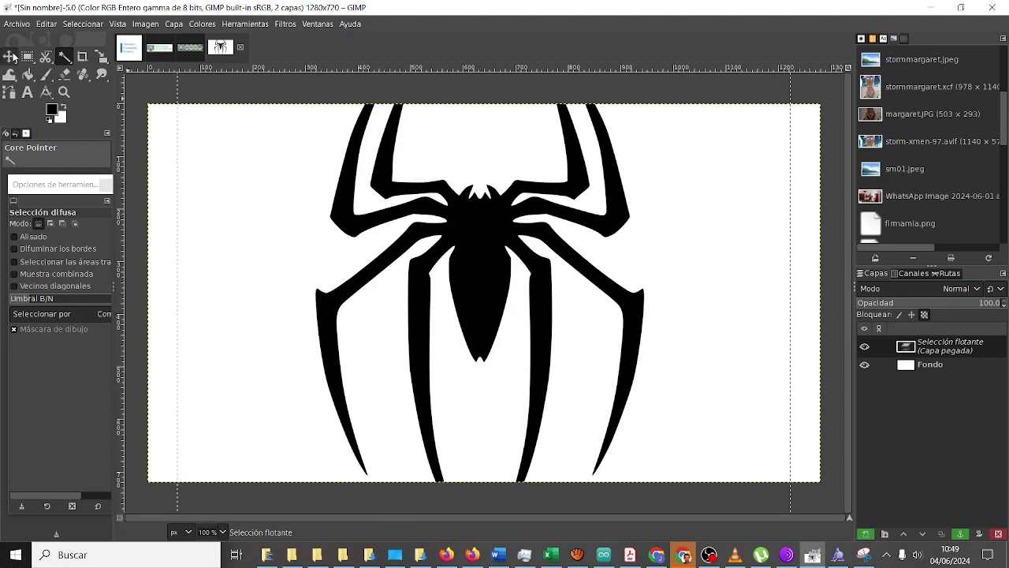
{"action": "left_click", "coordinate": [12, 59]}
{"action": "mouse_move", "coordinate": [493, 155]}
{"action": "left_mouse_down"}
{"action": "mouse_move", "coordinate": [478, 316]}
{"action": "mouse_move", "coordinate": [510, 278]}
{"action": "left_mouse_up"}
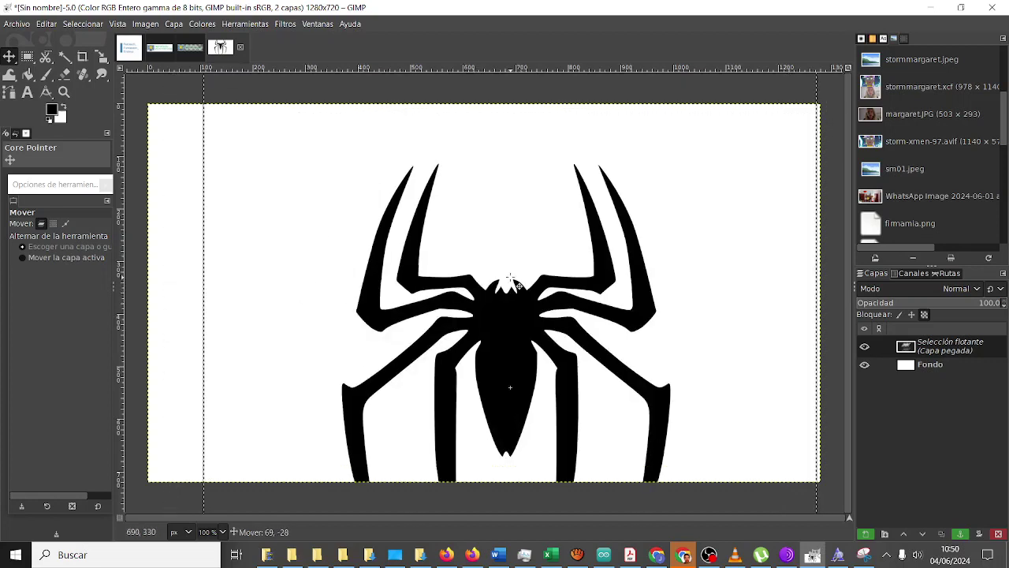
Scale the pasted spider layer down to about 408 px square.
{"action": "left_click_drag", "start_coordinate": [510, 277], "coordinate": [504, 324]}
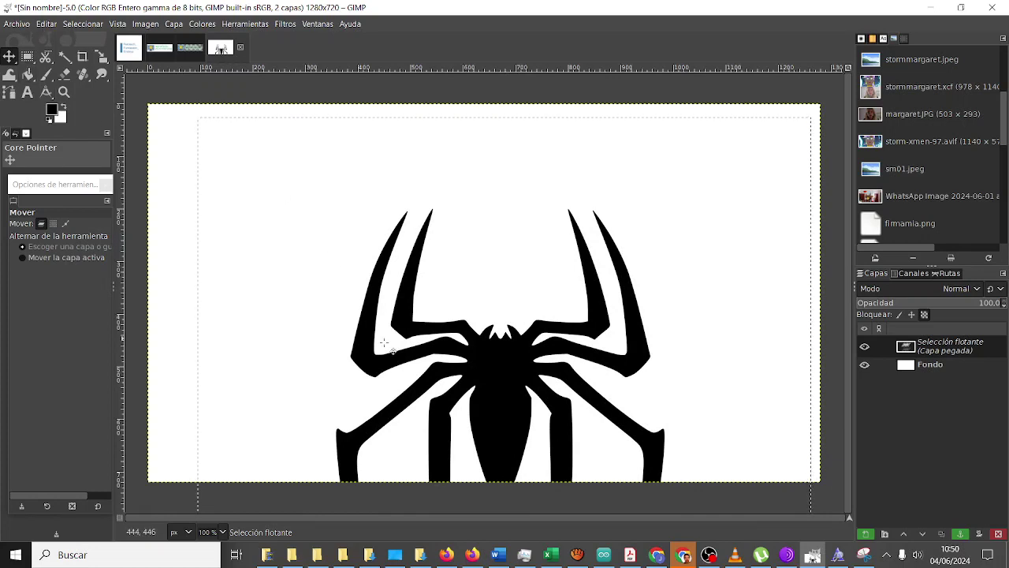
{"action": "right_click", "coordinate": [466, 368]}
{"action": "mouse_move", "coordinate": [512, 401]}
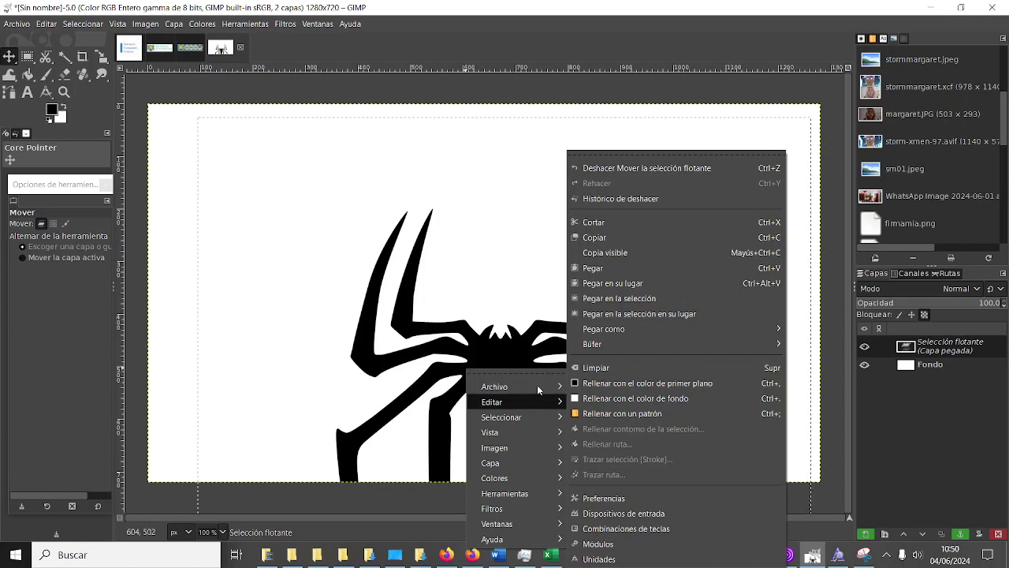
{"action": "key", "text": "Escape"}
{"action": "key", "text": "Escape"}
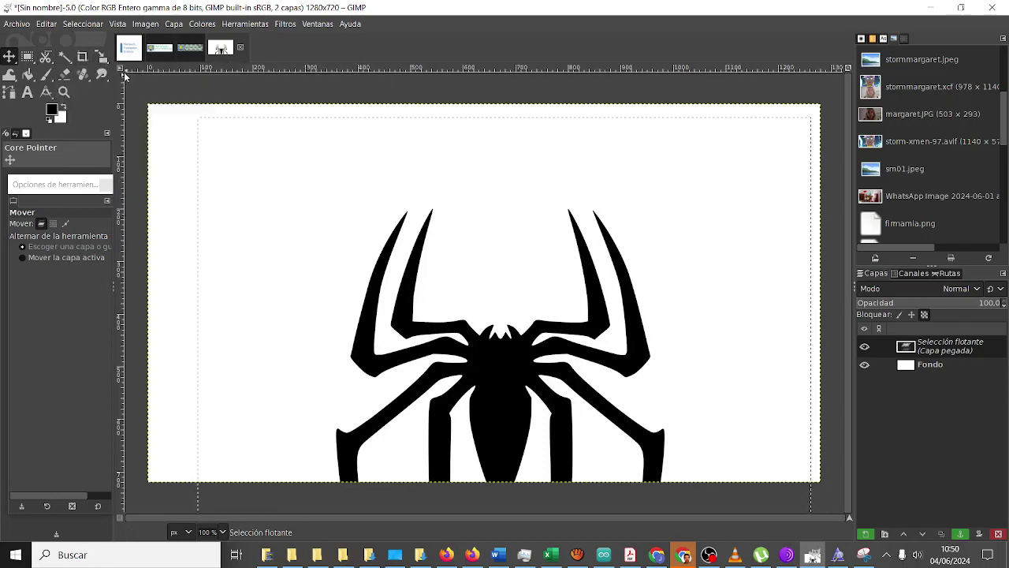
{"action": "key", "text": "shift+s"}
{"action": "left_click", "coordinate": [406, 326]}
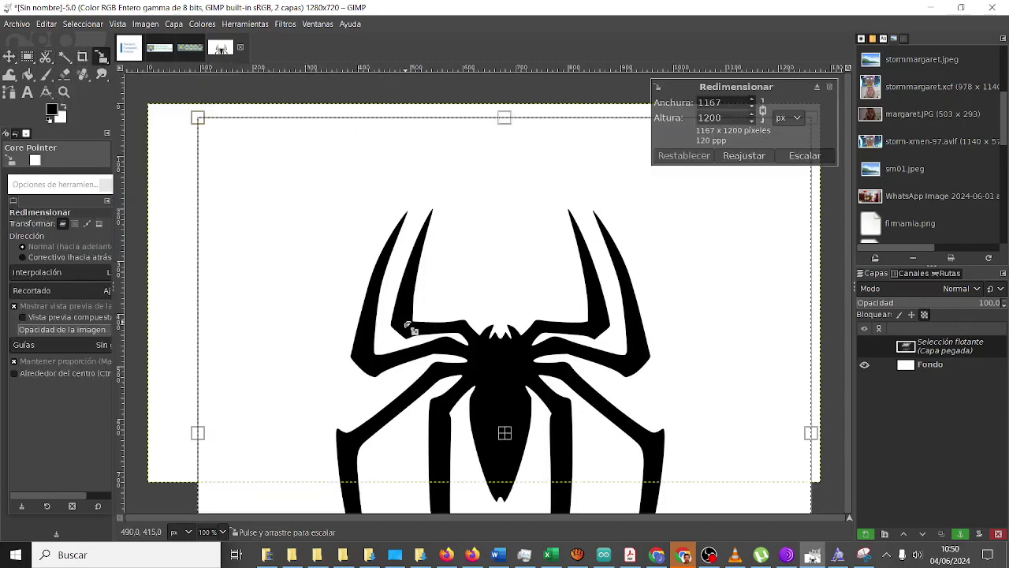
{"action": "mouse_move", "coordinate": [407, 327]}
{"action": "left_mouse_down"}
{"action": "mouse_move", "coordinate": [444, 338]}
{"action": "mouse_move", "coordinate": [315, 247]}
{"action": "mouse_move", "coordinate": [404, 331]}
{"action": "mouse_move", "coordinate": [613, 478]}
{"action": "mouse_move", "coordinate": [607, 472]}
{"action": "left_mouse_up"}
{"action": "left_click_drag", "start_coordinate": [387, 314], "coordinate": [387, 334]}
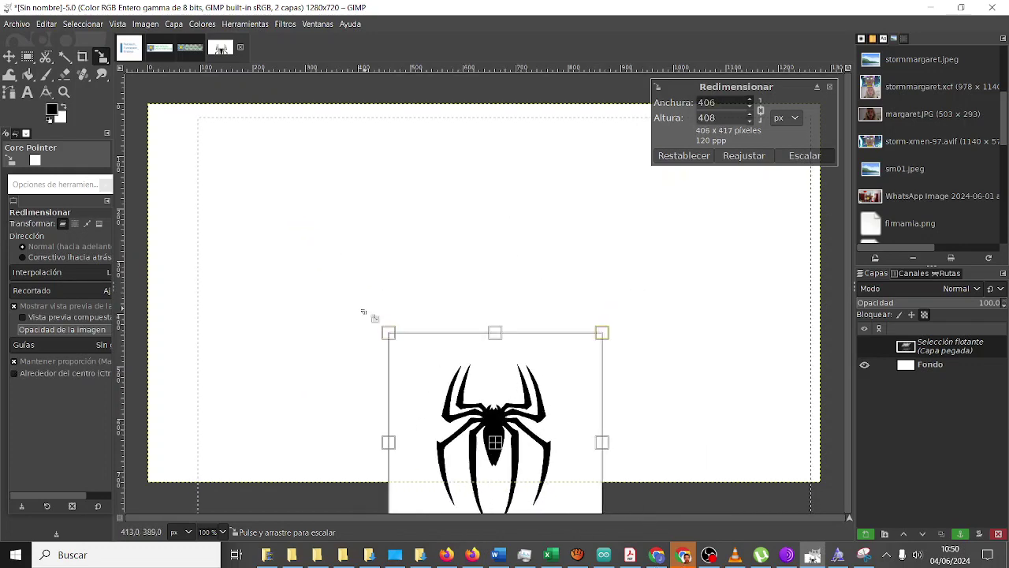
{"action": "key", "text": "Return"}
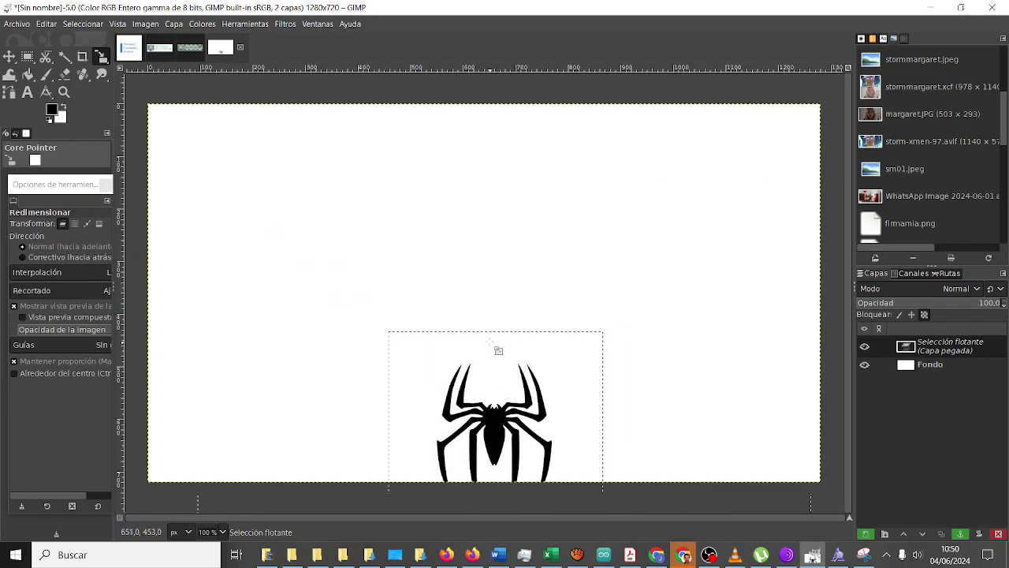
Move the small spider to the left middle of the canvas and anchor it.
{"action": "left_click_drag", "start_coordinate": [448, 391], "coordinate": [425, 365]}
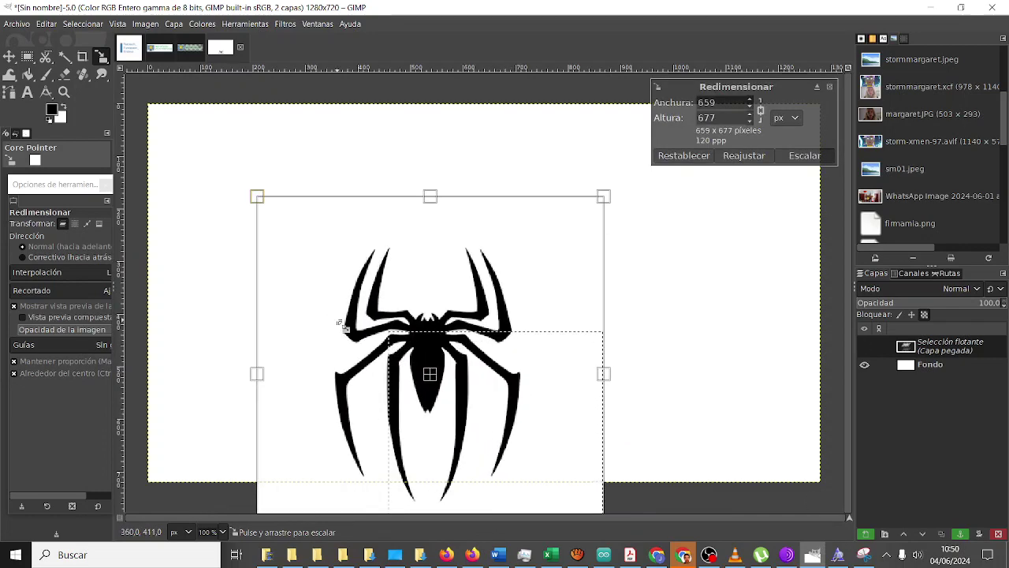
{"action": "key", "text": "ctrl+z"}
{"action": "key", "text": "Escape"}
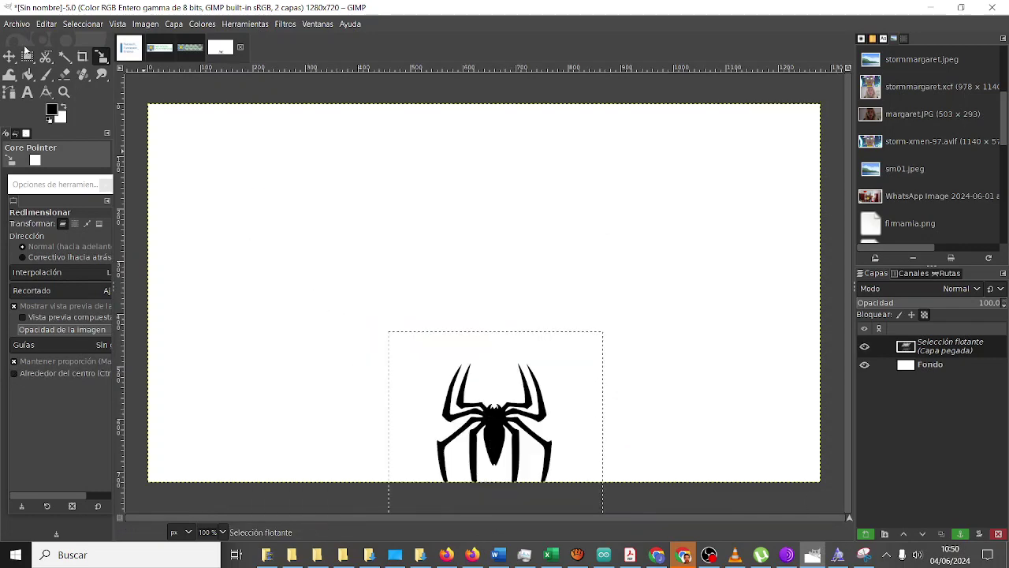
{"action": "left_click", "coordinate": [10, 56]}
{"action": "mouse_move", "coordinate": [483, 435]}
{"action": "left_mouse_down"}
{"action": "mouse_move", "coordinate": [267, 286]}
{"action": "mouse_move", "coordinate": [262, 293]}
{"action": "left_mouse_up"}
{"action": "left_click", "coordinate": [410, 283]}
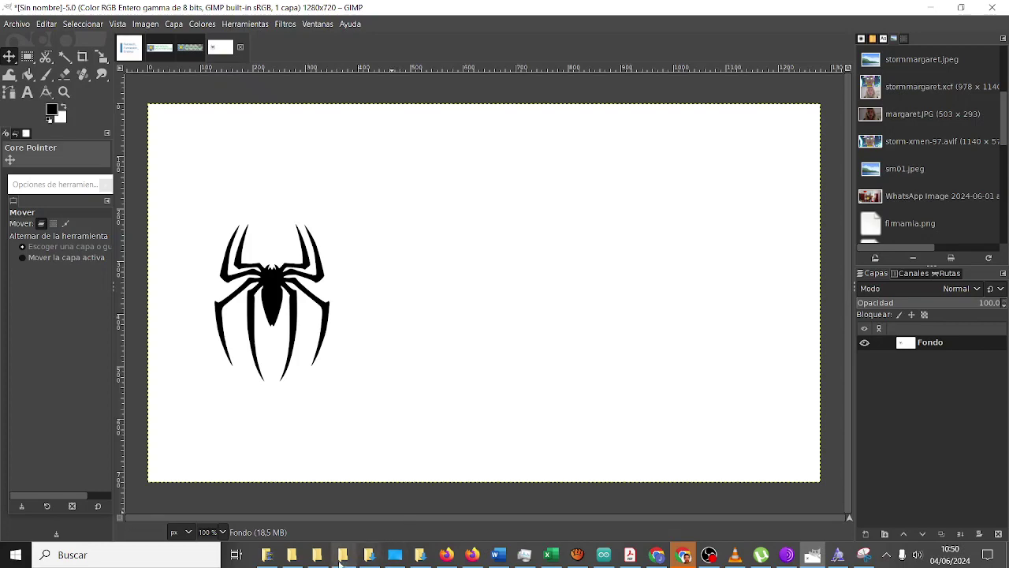
Open the logo folder and try pasting into the spider image as a new layer.
{"action": "left_click", "coordinate": [296, 558]}
{"action": "left_click", "coordinate": [293, 555]}
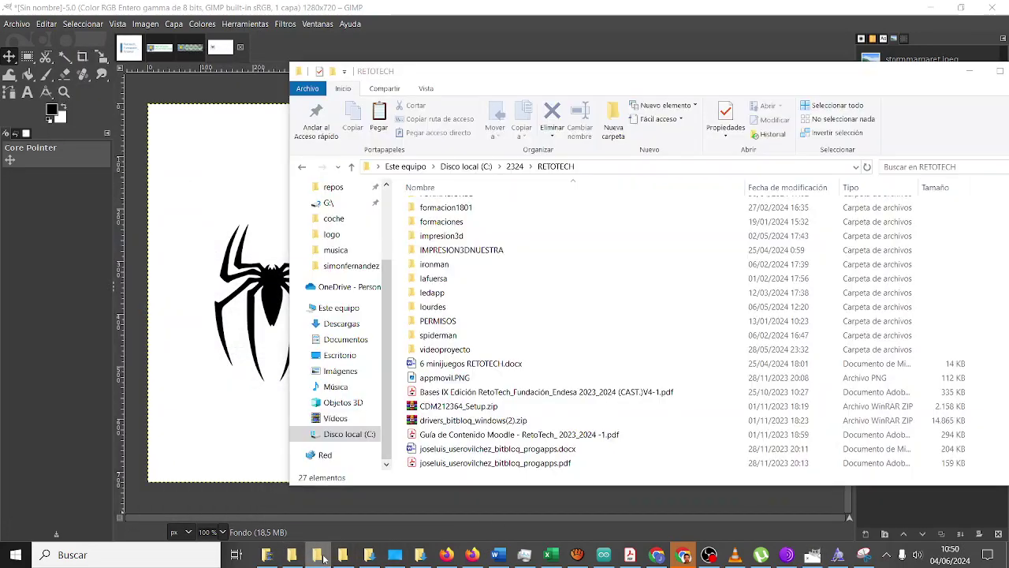
{"action": "left_click", "coordinate": [319, 554]}
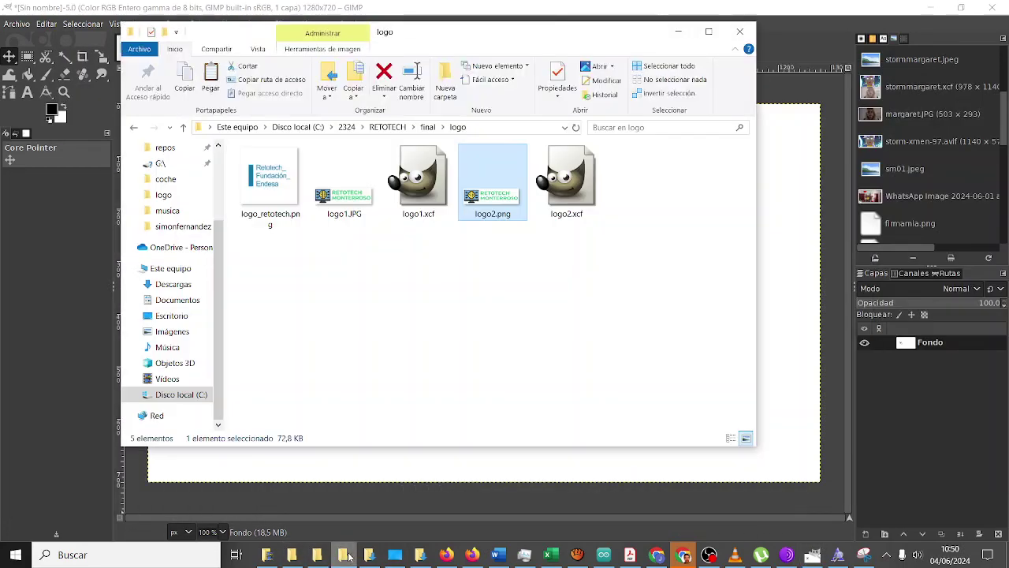
{"action": "left_click", "coordinate": [344, 555]}
{"action": "left_click", "coordinate": [344, 555]}
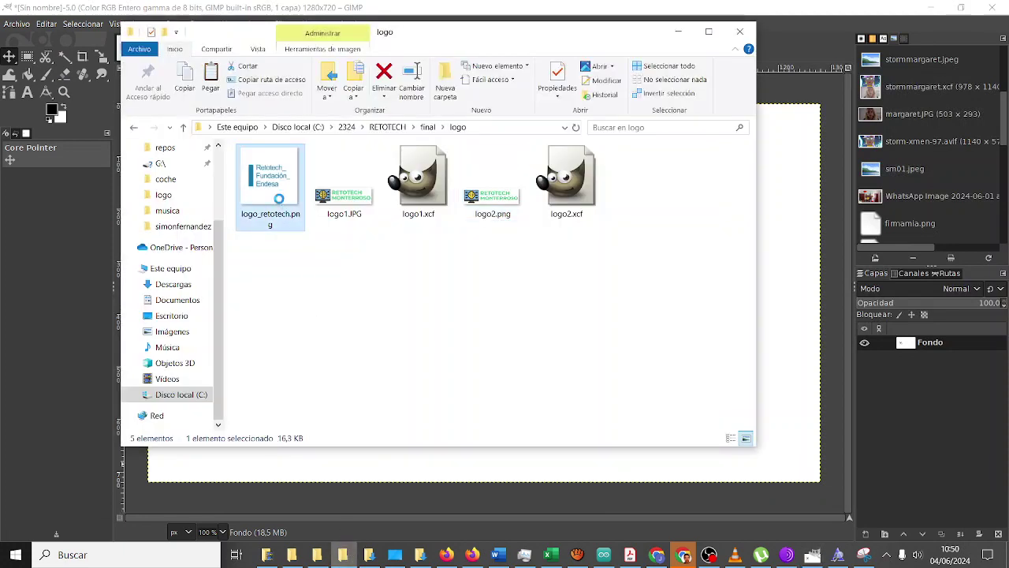
{"action": "left_click", "coordinate": [532, 453]}
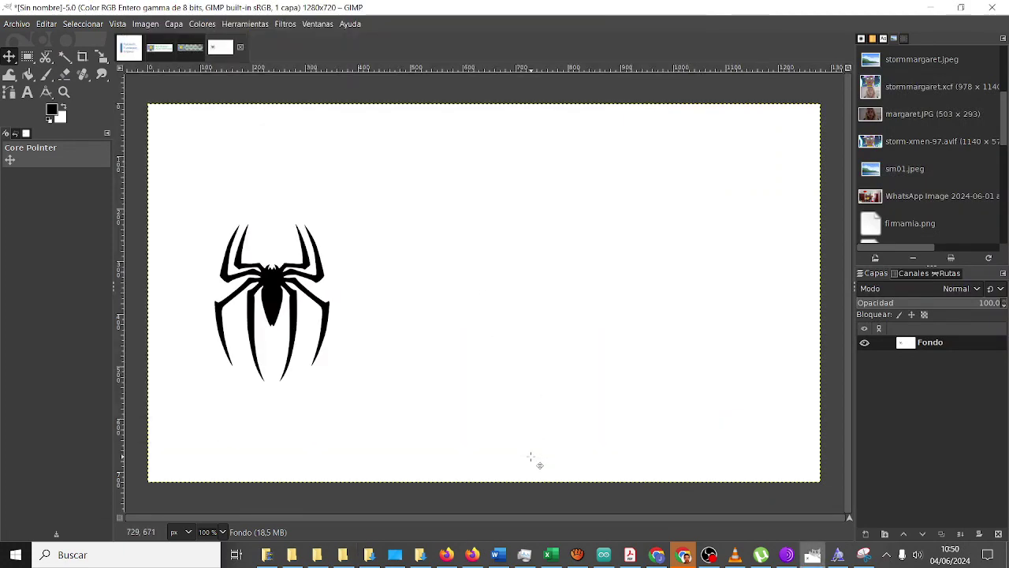
{"action": "key", "text": "ctrl+v"}
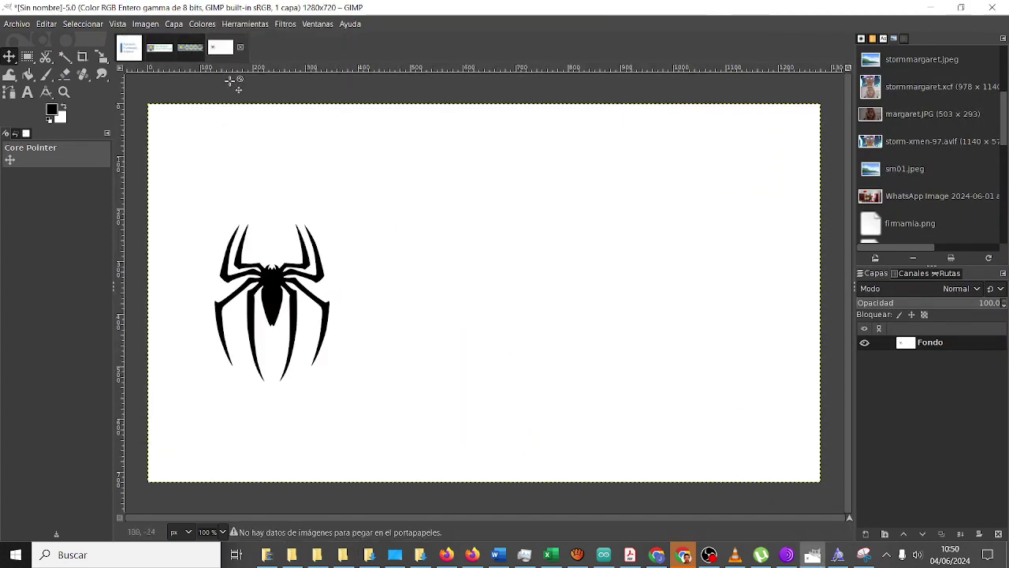
{"action": "left_click", "coordinate": [48, 24]}
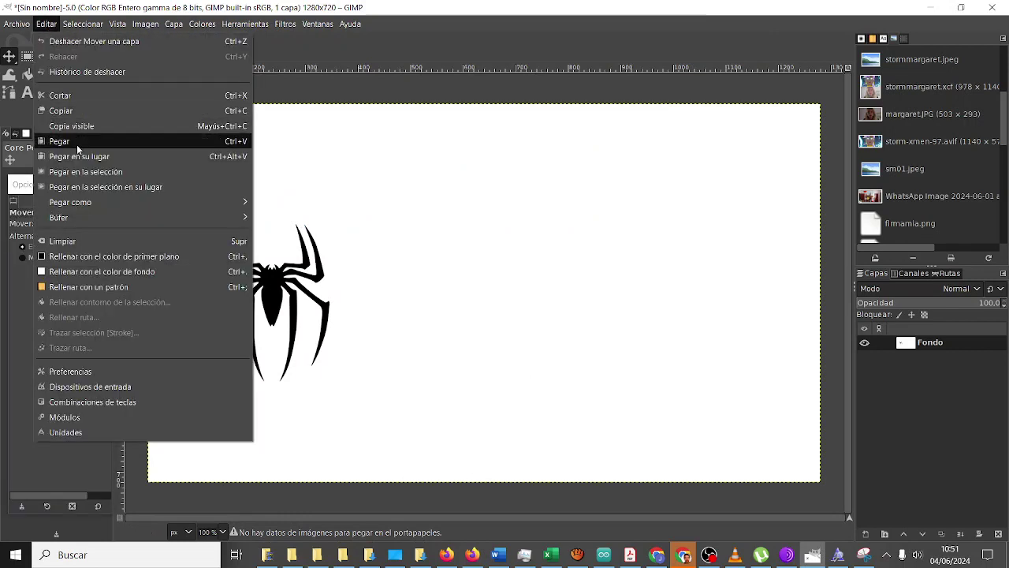
{"action": "mouse_move", "coordinate": [71, 202]}
{"action": "left_click", "coordinate": [291, 202]}
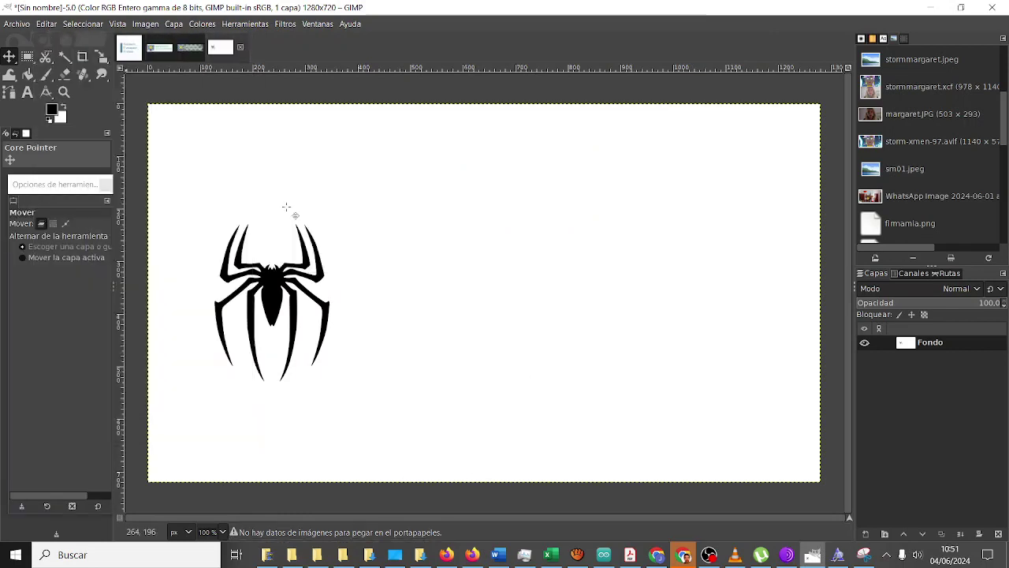
Copy the logo_retotech.png file and try pasting it in place in GIMP.
{"action": "left_click", "coordinate": [343, 554]}
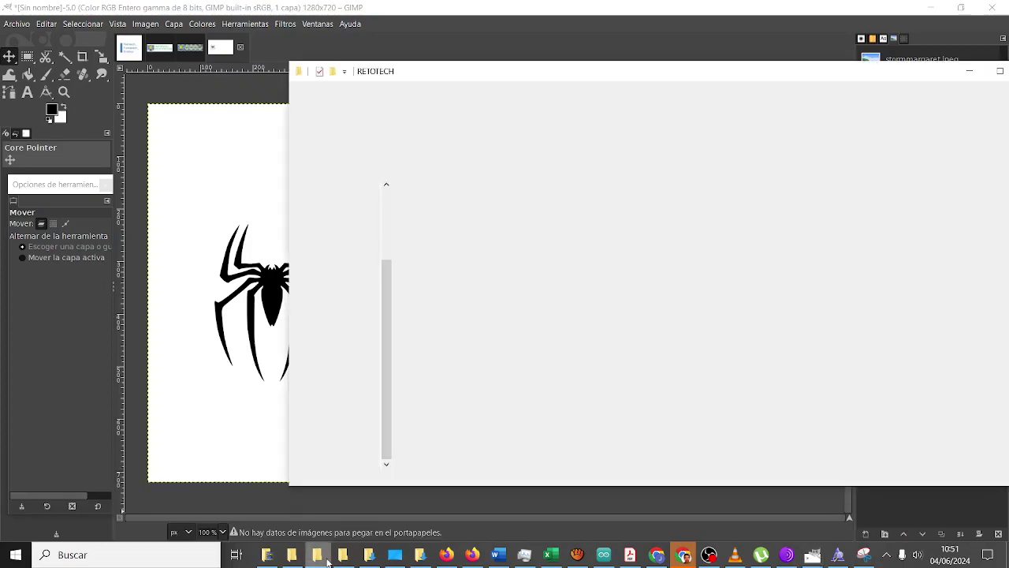
{"action": "left_click", "coordinate": [345, 556]}
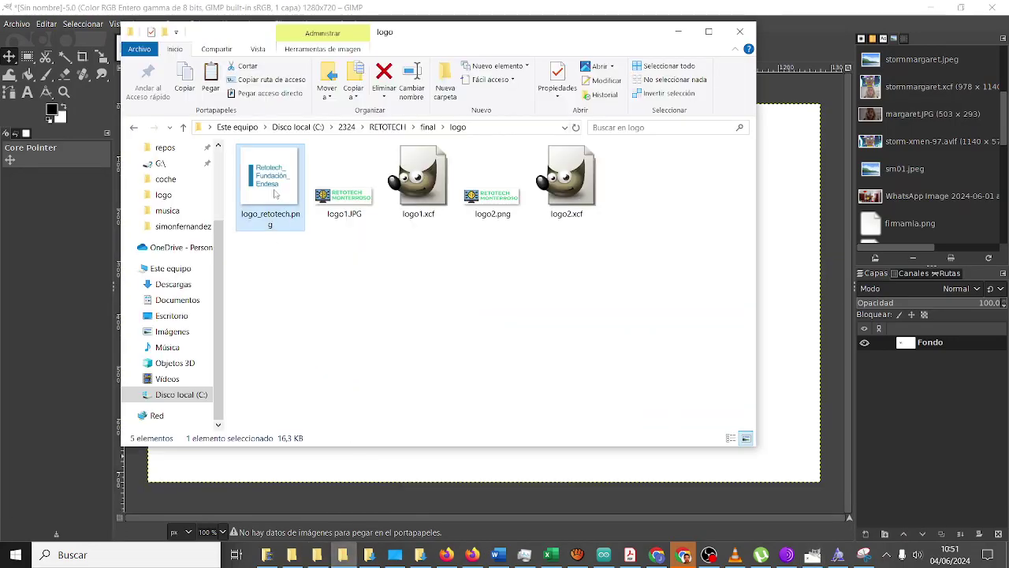
{"action": "right_click", "coordinate": [272, 186]}
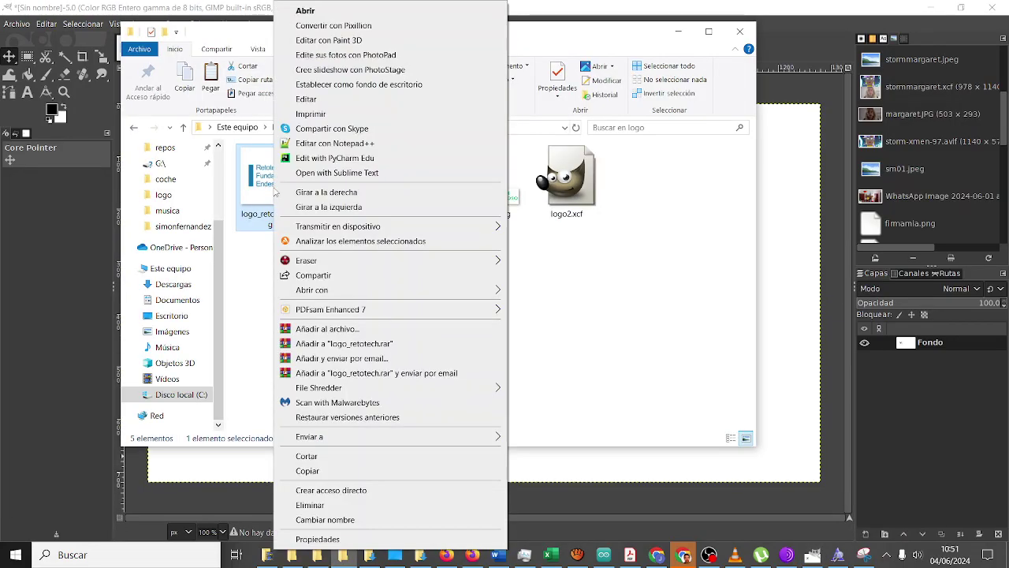
{"action": "left_click", "coordinate": [299, 466]}
{"action": "left_click", "coordinate": [678, 31]}
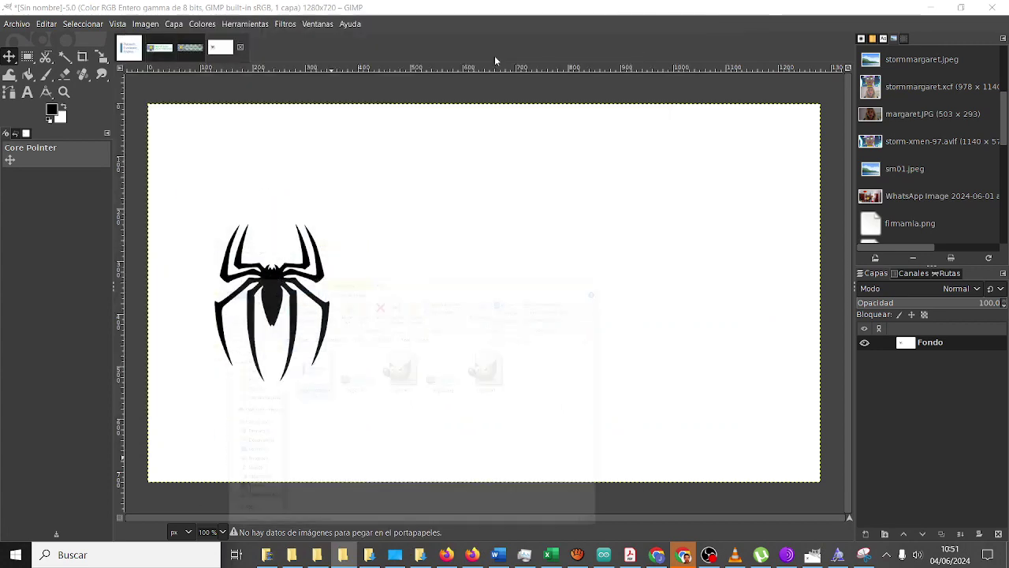
{"action": "left_click", "coordinate": [46, 24]}
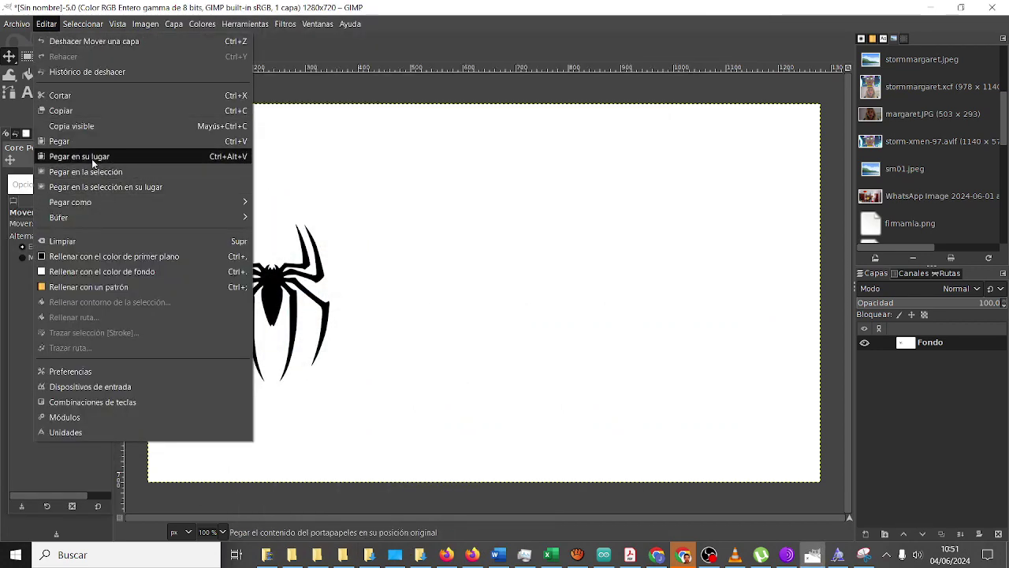
{"action": "left_click", "coordinate": [272, 204]}
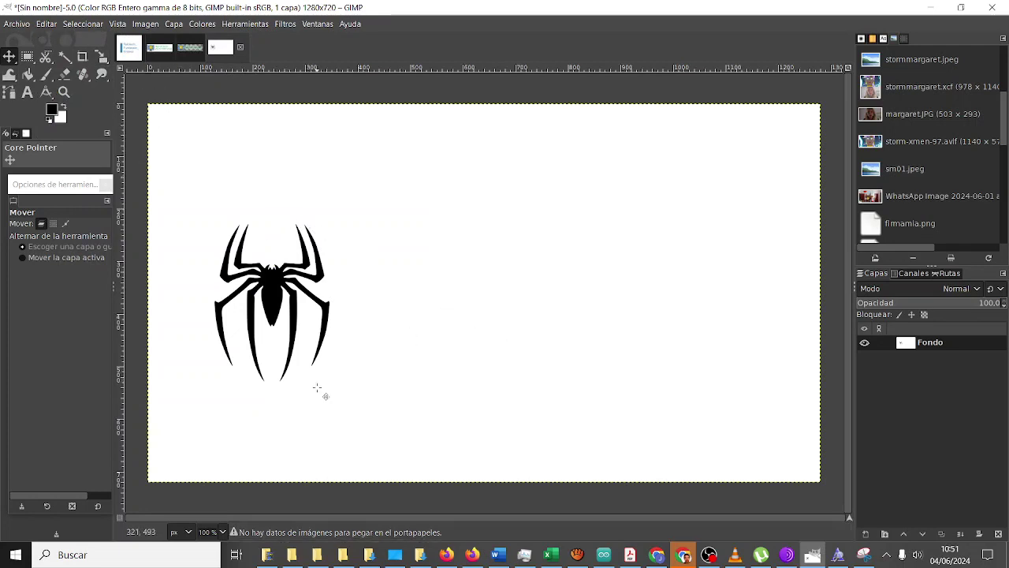
Open logo_retotech.png in GIMP from the folder's context menu.
{"action": "left_click", "coordinate": [339, 556]}
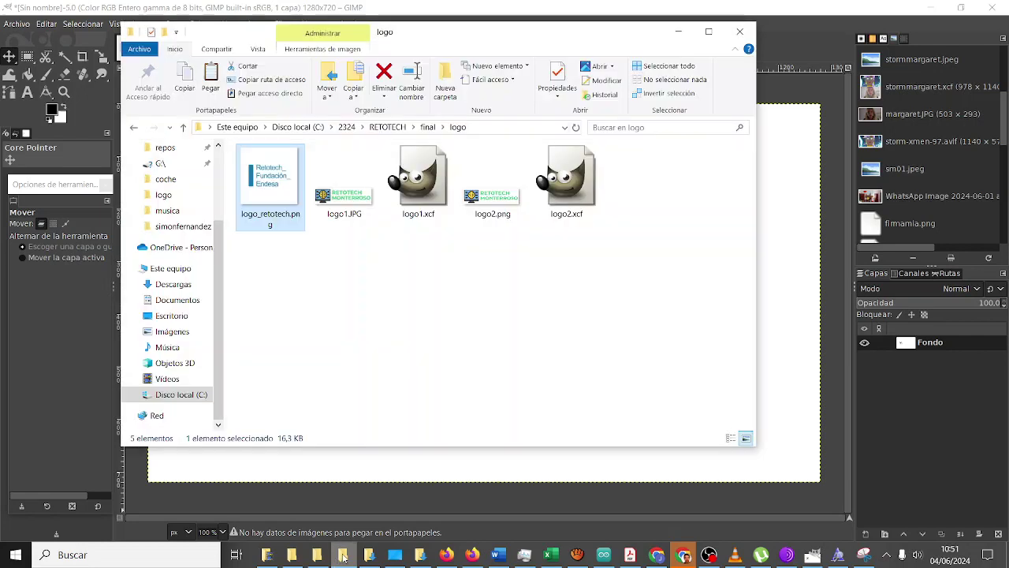
{"action": "right_click", "coordinate": [278, 197]}
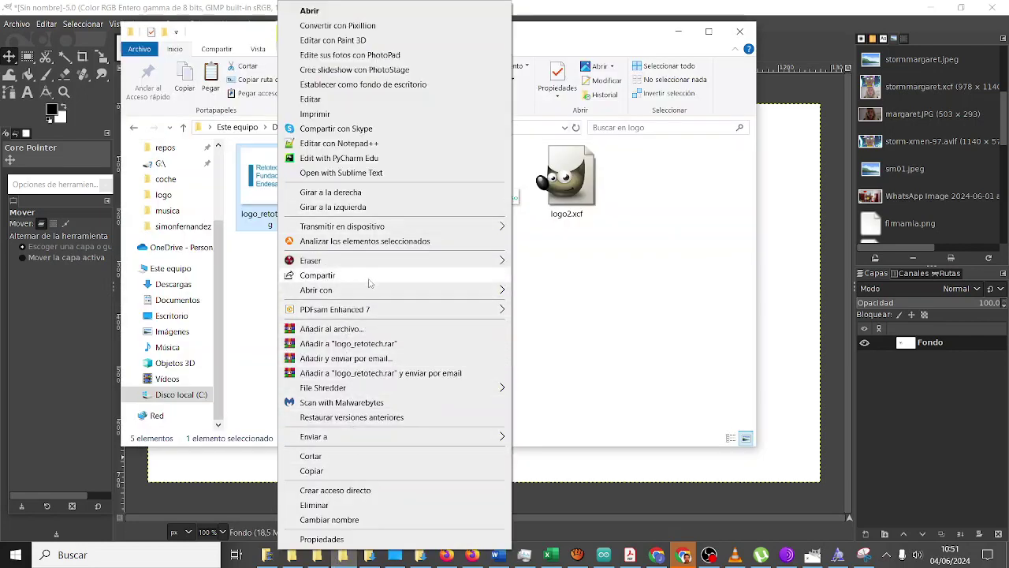
{"action": "mouse_move", "coordinate": [394, 289]}
{"action": "left_click", "coordinate": [541, 320]}
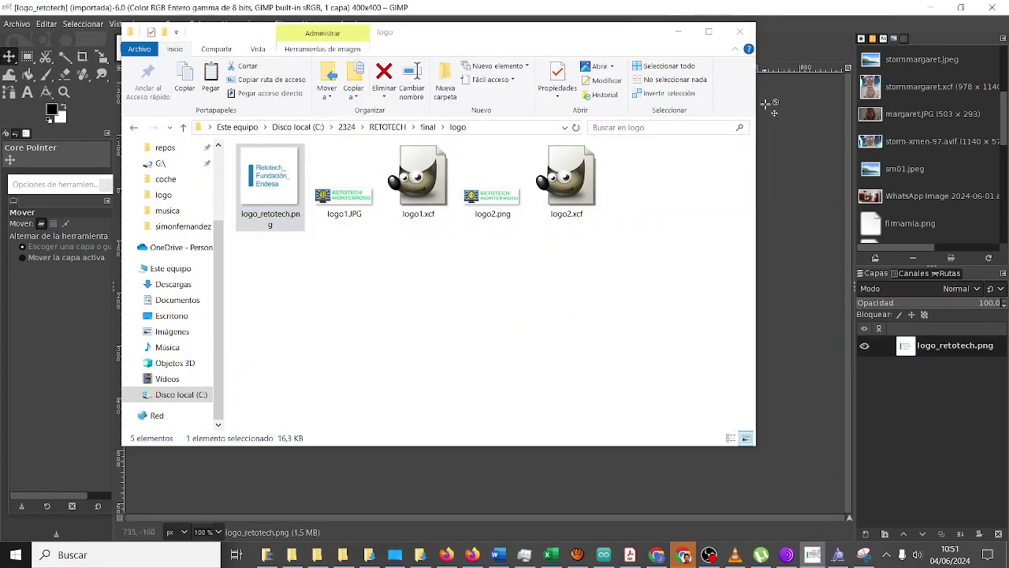
{"action": "left_click", "coordinate": [678, 31]}
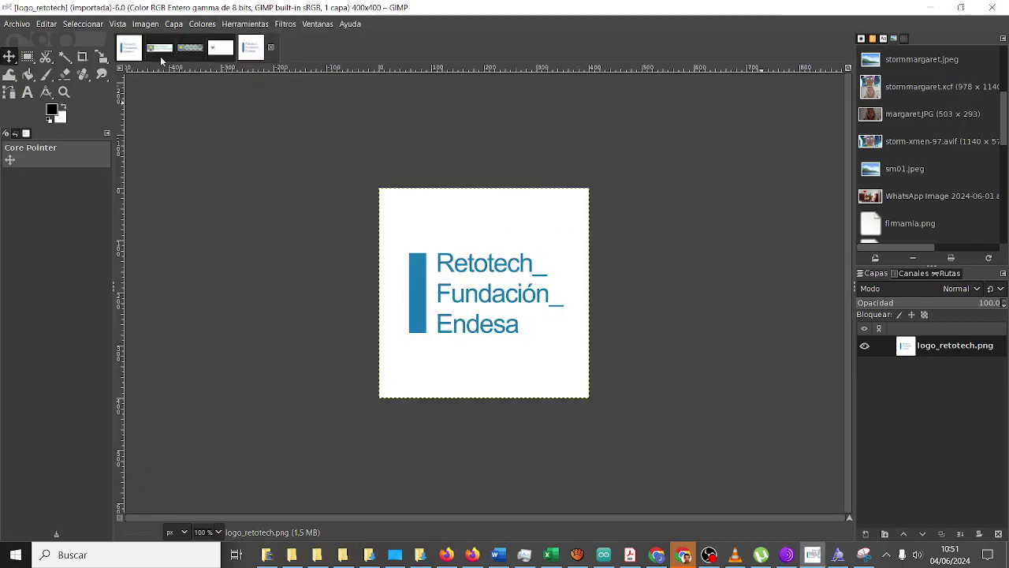
Copy the whole Retotech logo and paste it as a new layer at the canvas's right side.
{"action": "left_click", "coordinate": [82, 24]}
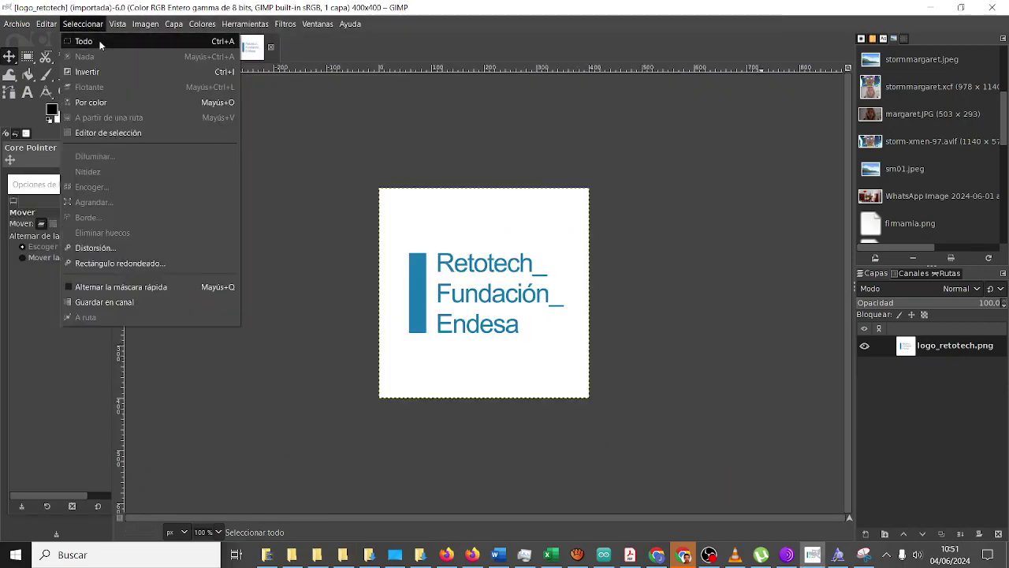
{"action": "left_click", "coordinate": [46, 23]}
{"action": "left_click", "coordinate": [72, 108]}
{"action": "left_click", "coordinate": [221, 47]}
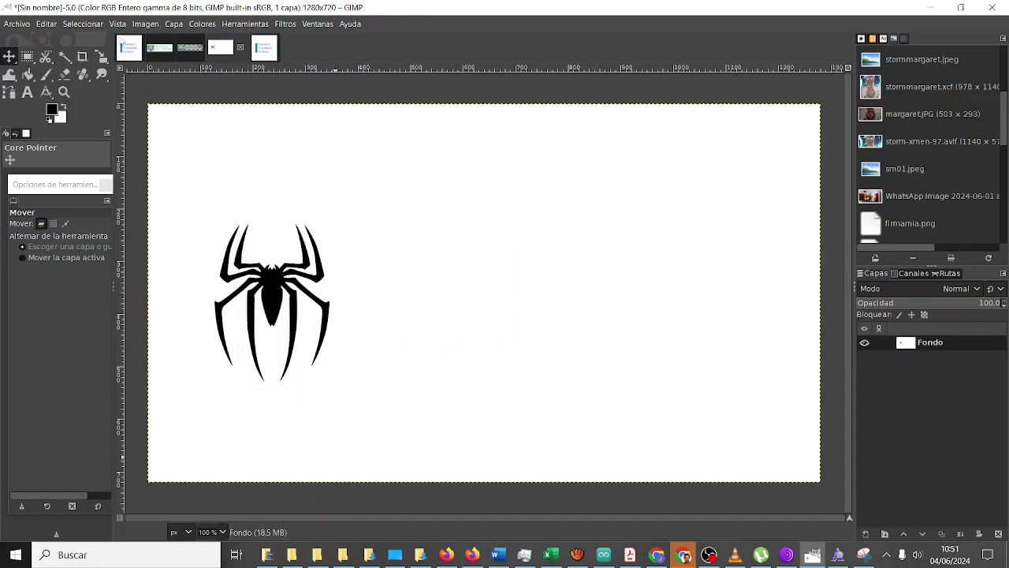
{"action": "left_click", "coordinate": [46, 24]}
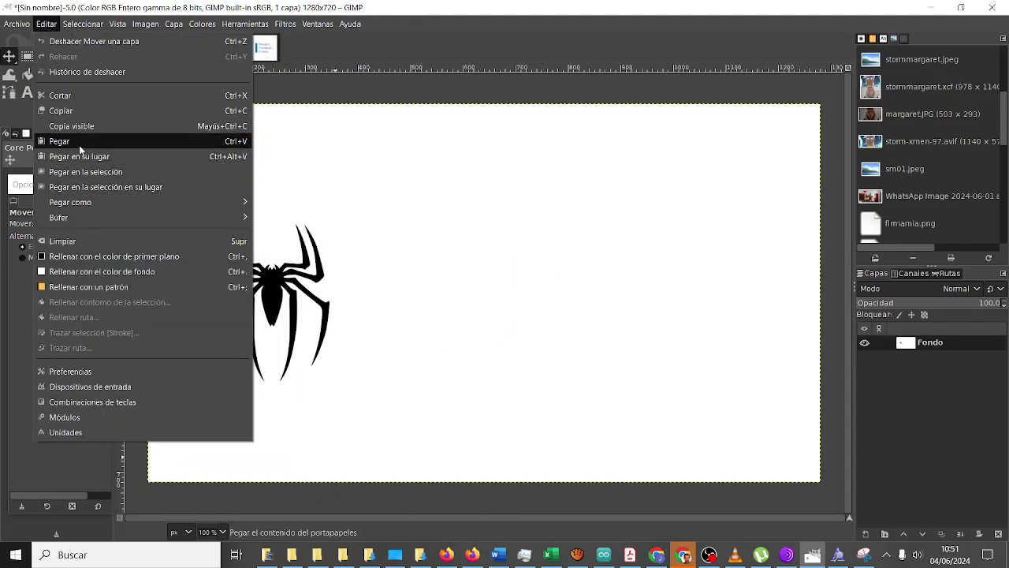
{"action": "left_click", "coordinate": [292, 198]}
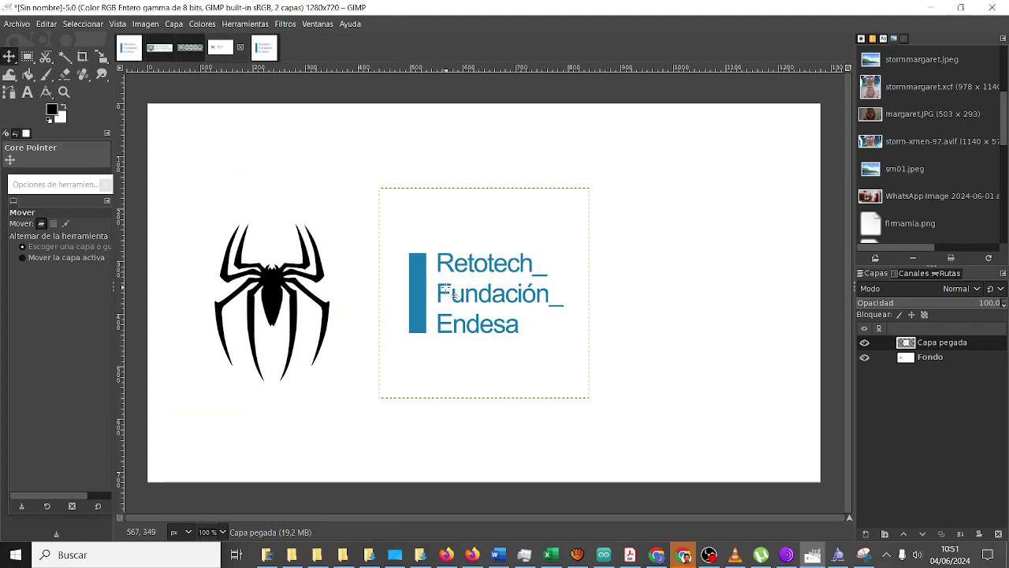
{"action": "left_click_drag", "start_coordinate": [448, 293], "coordinate": [663, 293]}
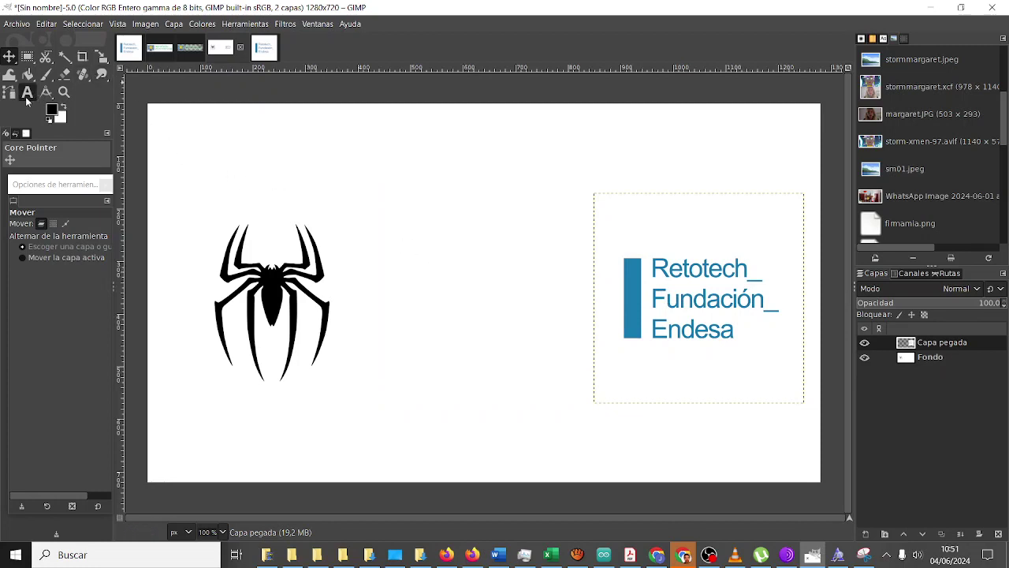
{"action": "left_click", "coordinate": [27, 94]}
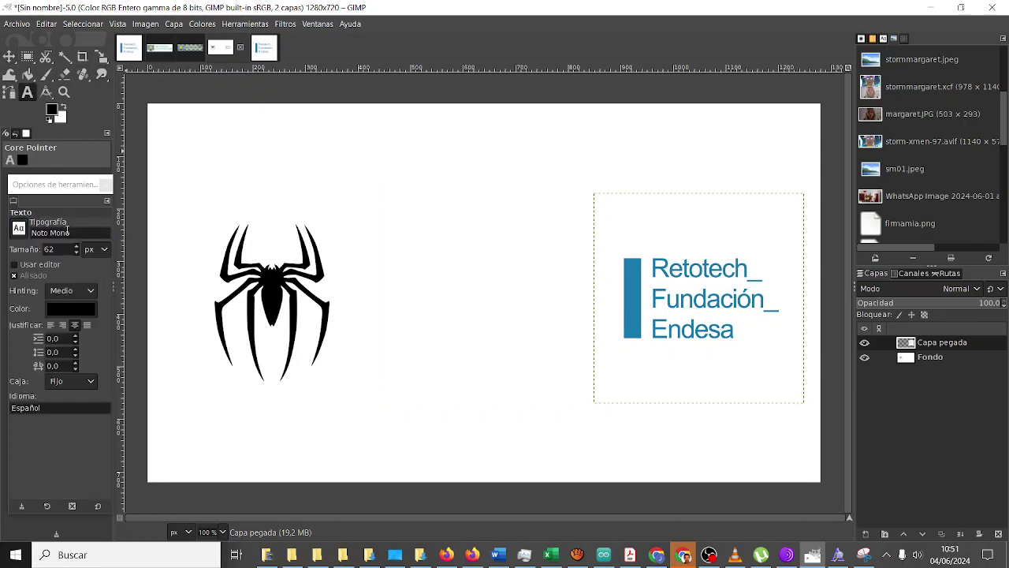
Try font names 'Arial' and 'sdd' in the Text tool's Tipografía field and browse the font list.
{"action": "left_click_drag", "start_coordinate": [68, 231], "coordinate": [29, 232]}
{"action": "type", "text": "Ari"}
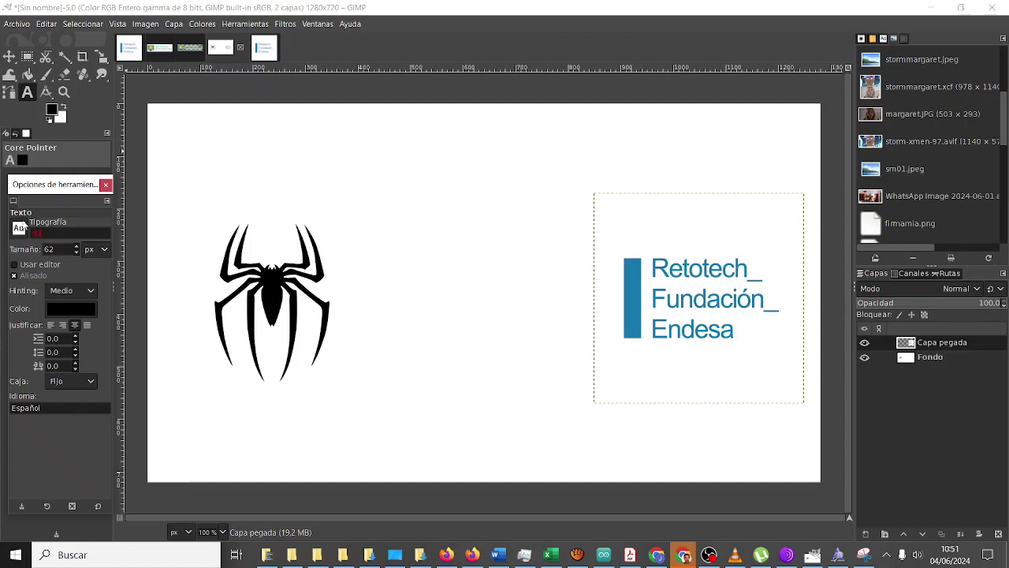
{"action": "type", "text": "al"}
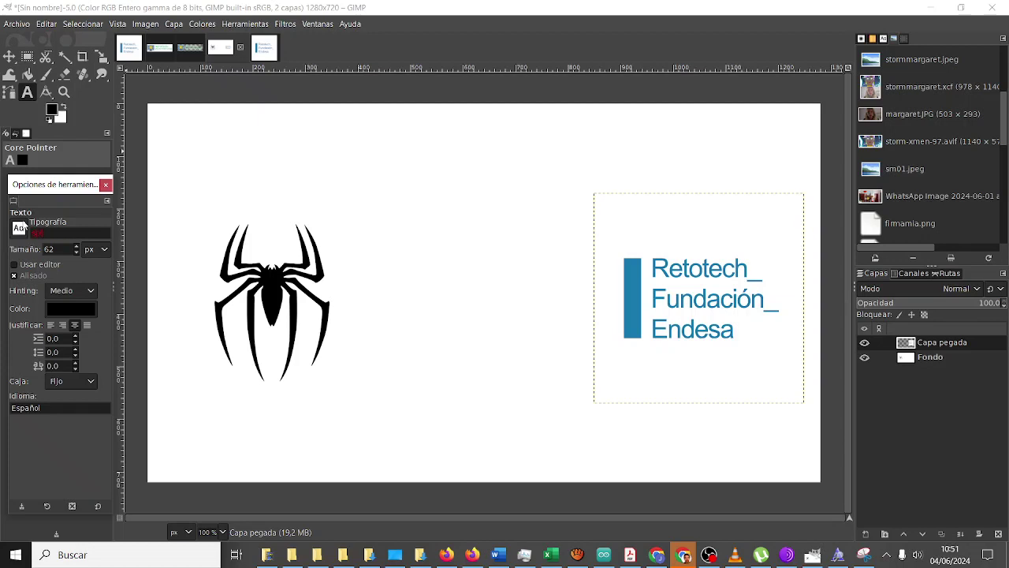
{"action": "left_click", "coordinate": [25, 224]}
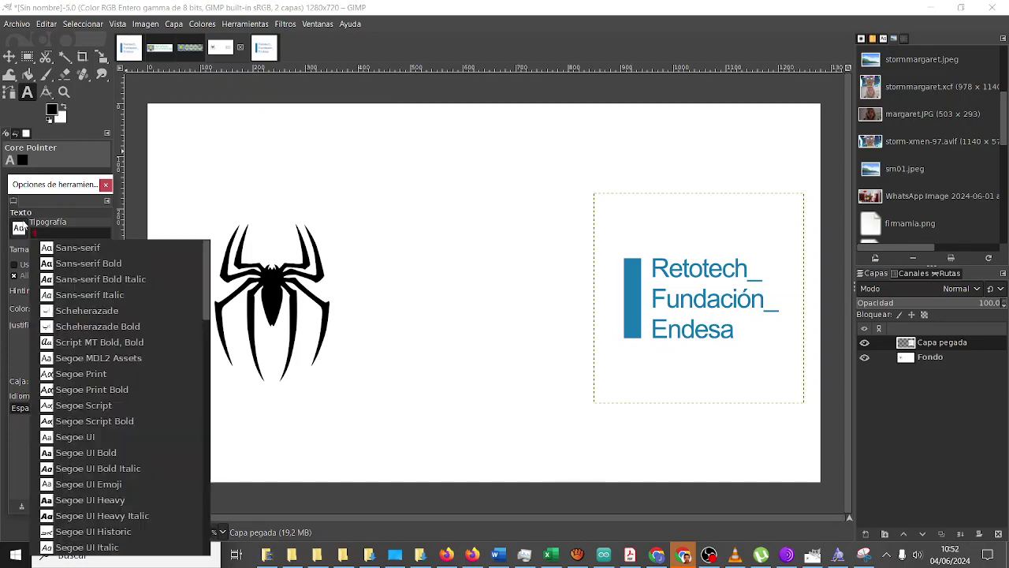
{"action": "left_click", "coordinate": [26, 224]}
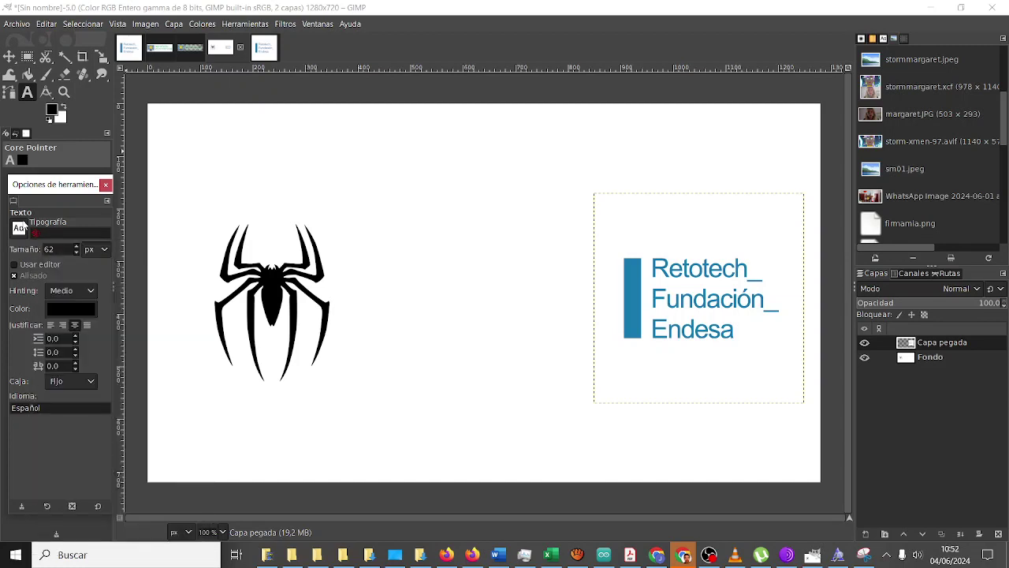
{"action": "left_click", "coordinate": [26, 225]}
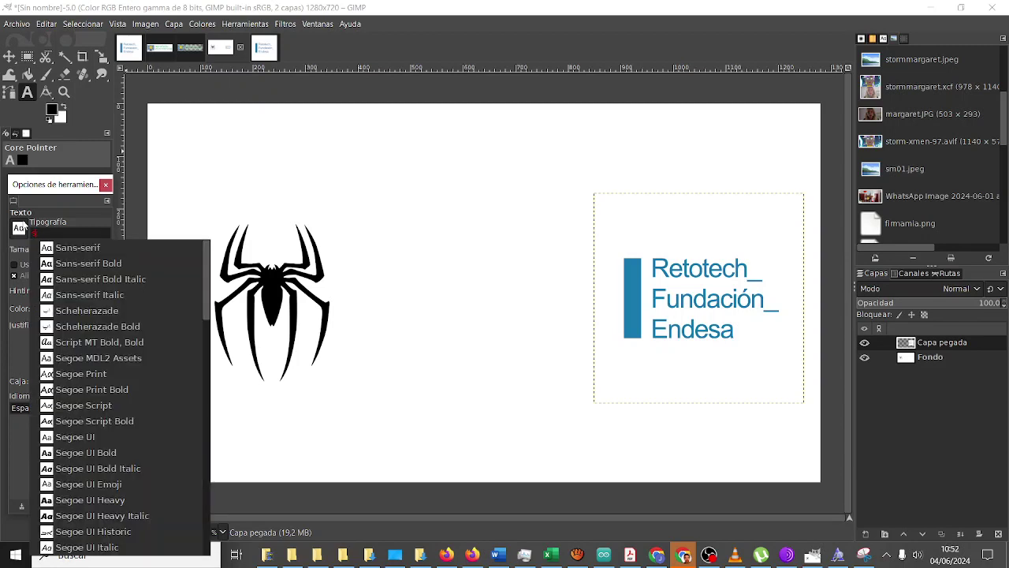
{"action": "left_click", "coordinate": [26, 225]}
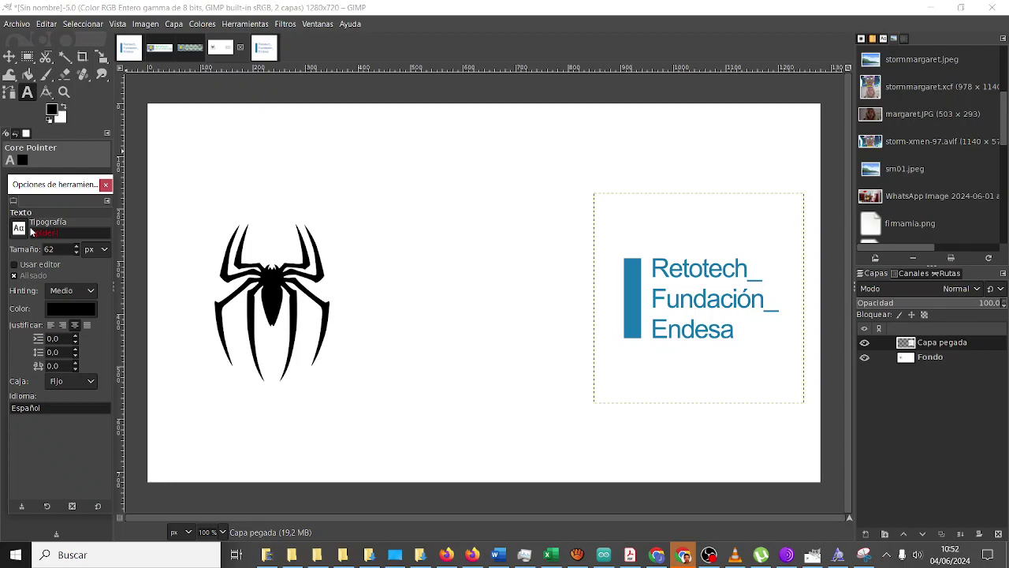
{"action": "left_click", "coordinate": [83, 231]}
{"action": "type", "text": "sd"}
{"action": "type", "text": "d"}
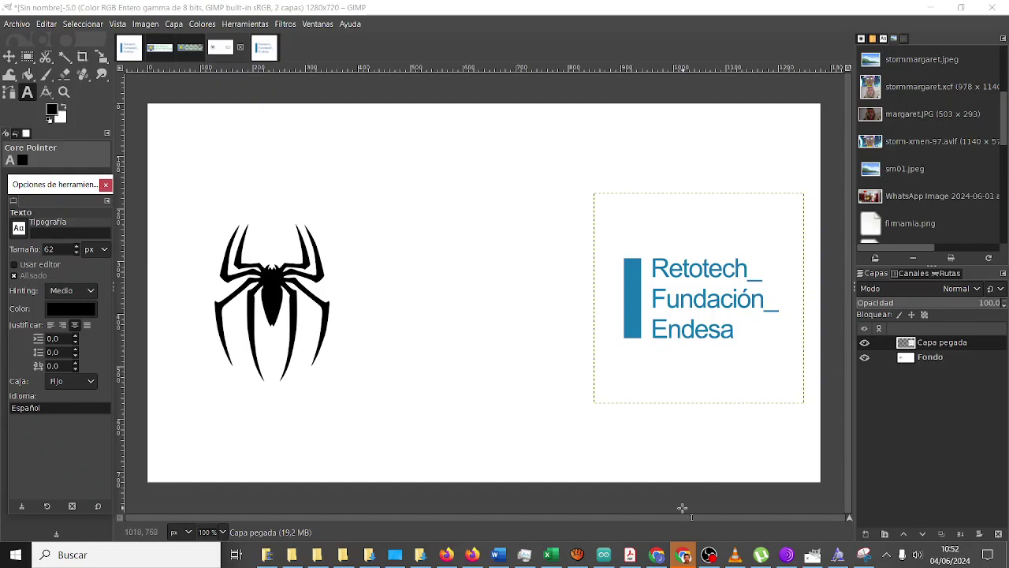
{"action": "left_click", "coordinate": [708, 554]}
Install the Mightyspidey-pmaa.ttf font from the mightyspidey-font.zip archive in WinRAR.
{"action": "left_click", "coordinate": [992, 395]}
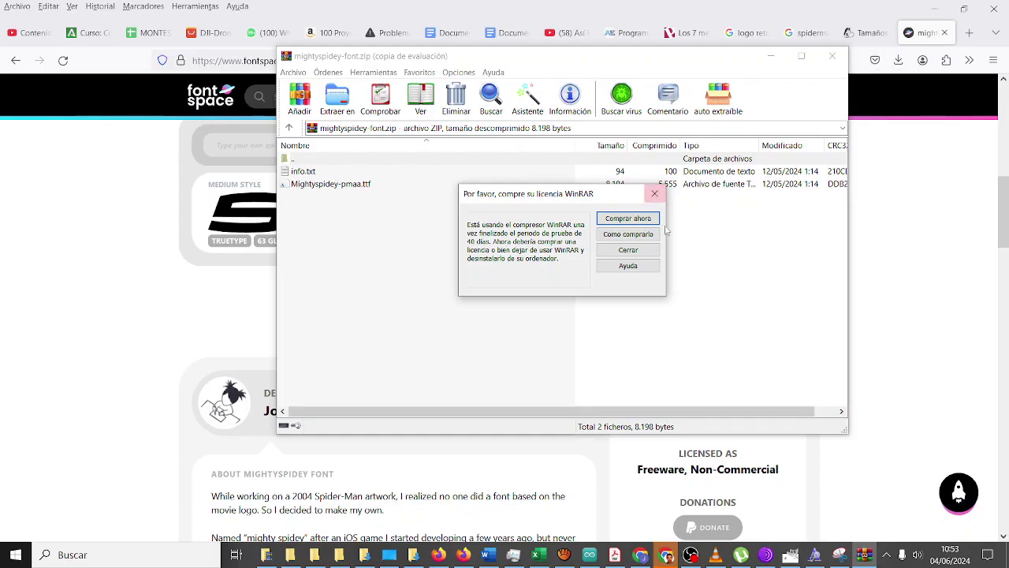
{"action": "left_click", "coordinate": [628, 250]}
{"action": "mouse_move", "coordinate": [727, 55]}
{"action": "left_mouse_down"}
{"action": "mouse_move", "coordinate": [637, 141]}
{"action": "mouse_move", "coordinate": [636, 133]}
{"action": "left_mouse_up"}
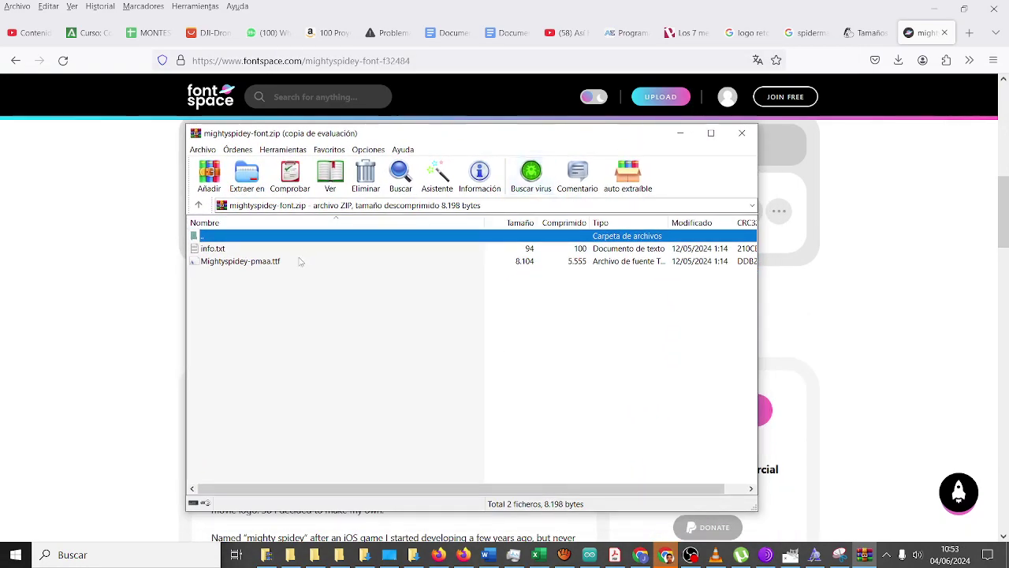
{"action": "double_click", "coordinate": [300, 262]}
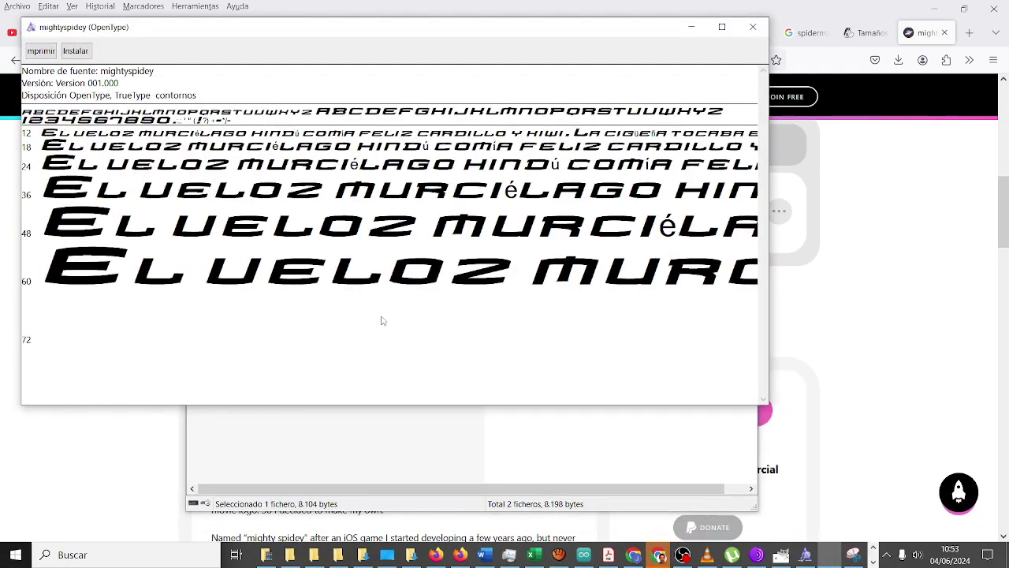
{"action": "left_click", "coordinate": [71, 50]}
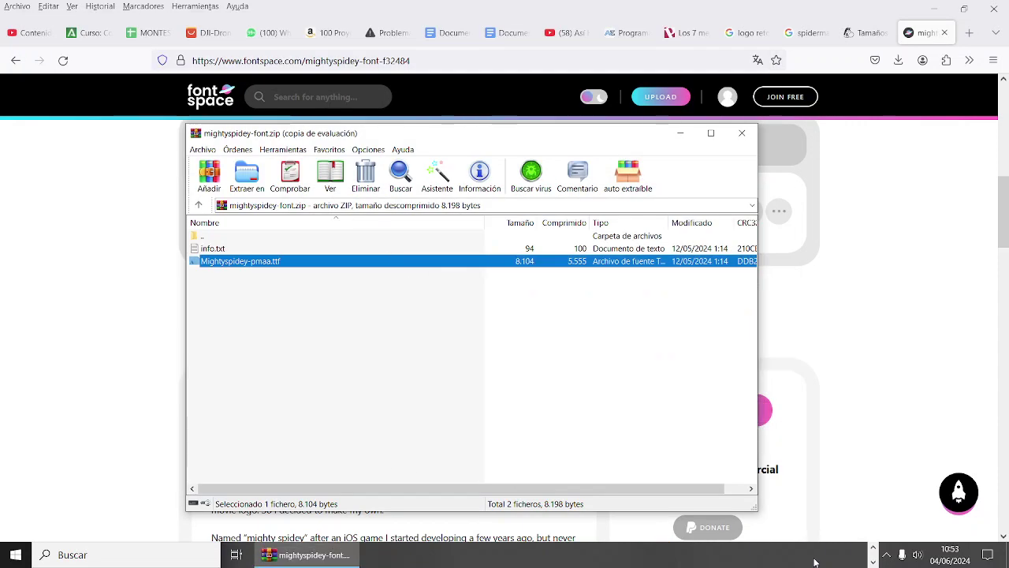
Close the WinRAR archive and the font preview windows, then return to the GIMP logo.
{"action": "left_click", "coordinate": [777, 225]}
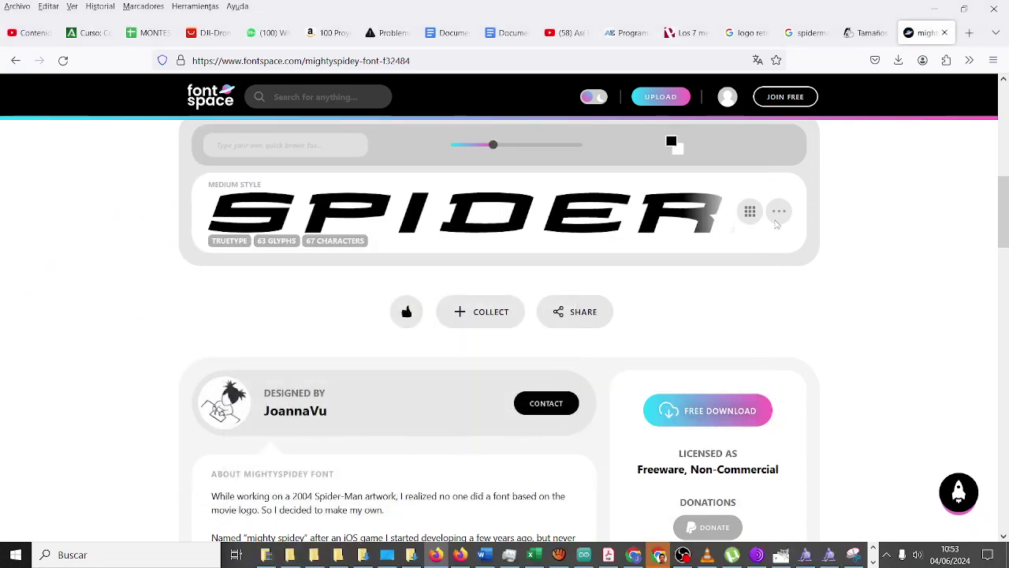
{"action": "left_click", "coordinate": [873, 561]}
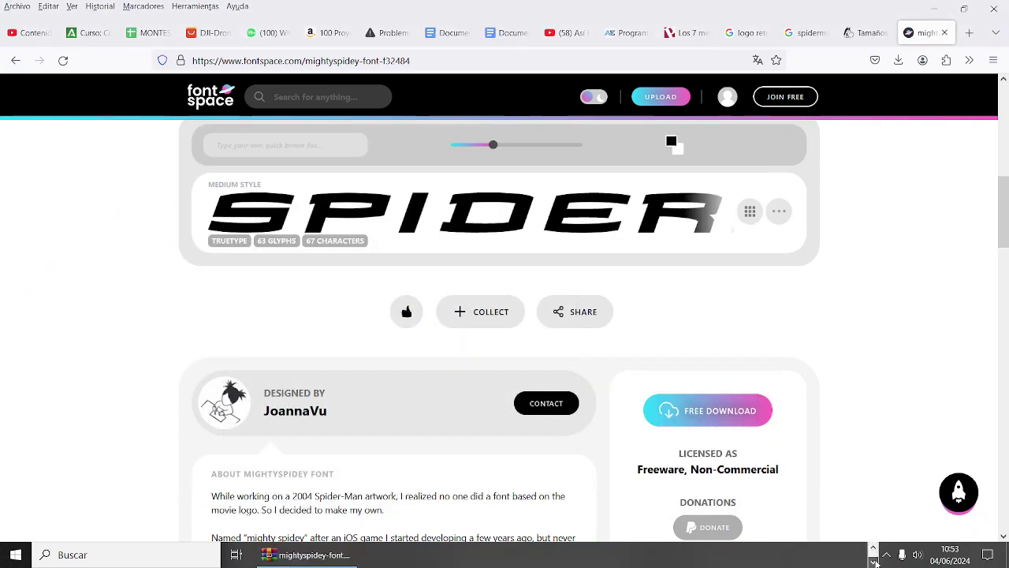
{"action": "left_click", "coordinate": [308, 554]}
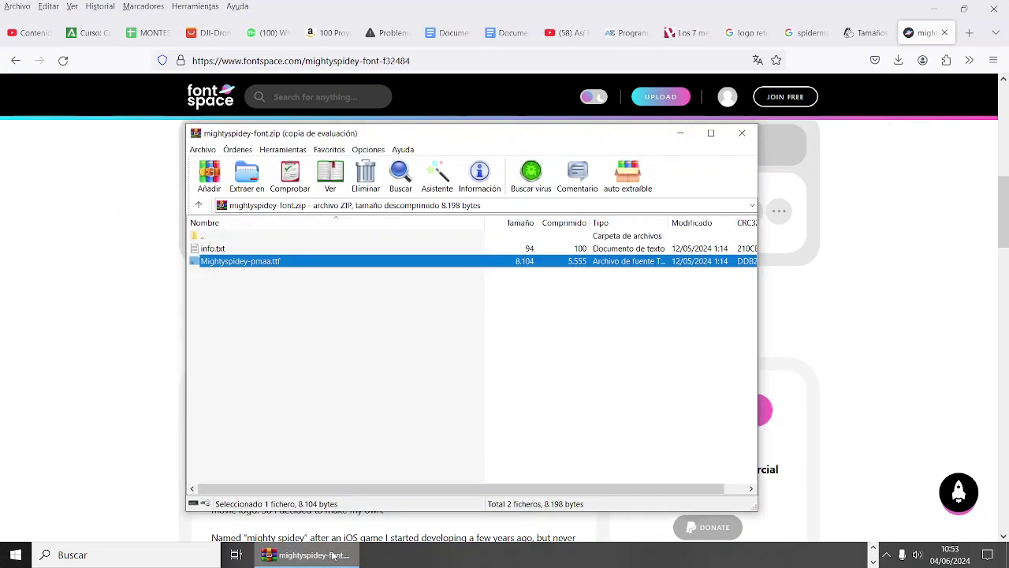
{"action": "left_click", "coordinate": [747, 126]}
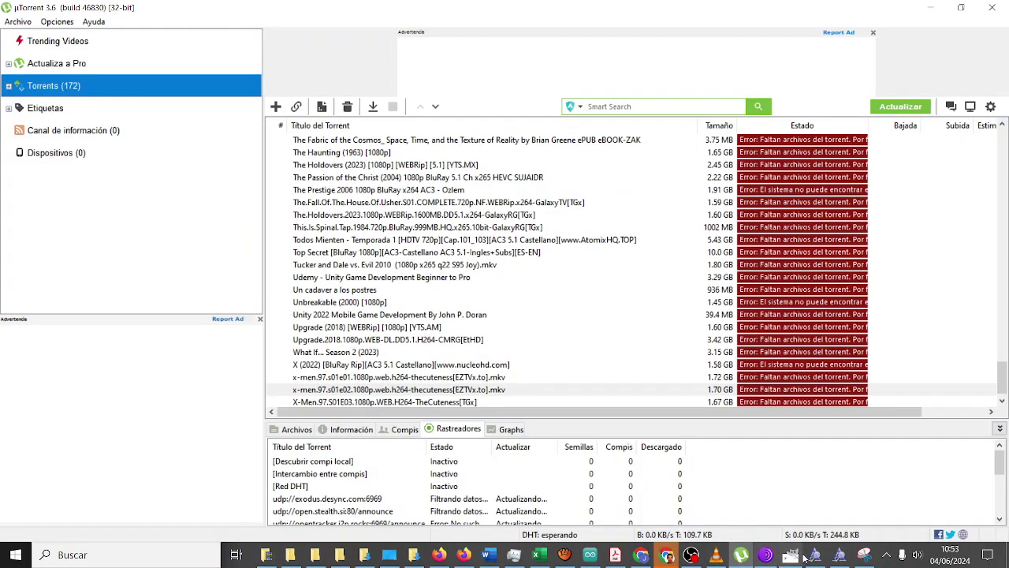
{"action": "left_click", "coordinate": [814, 557]}
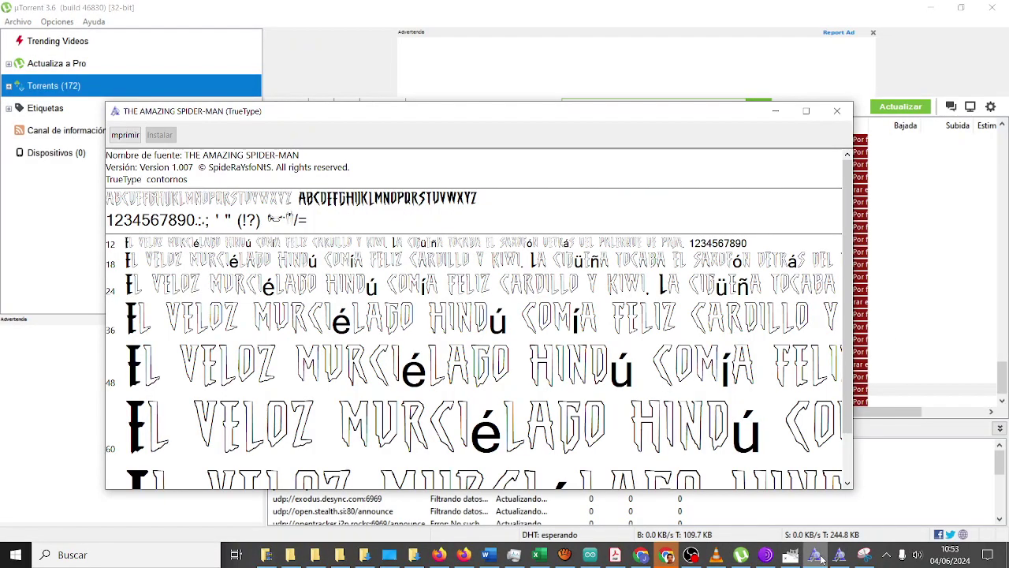
{"action": "left_click", "coordinate": [837, 116]}
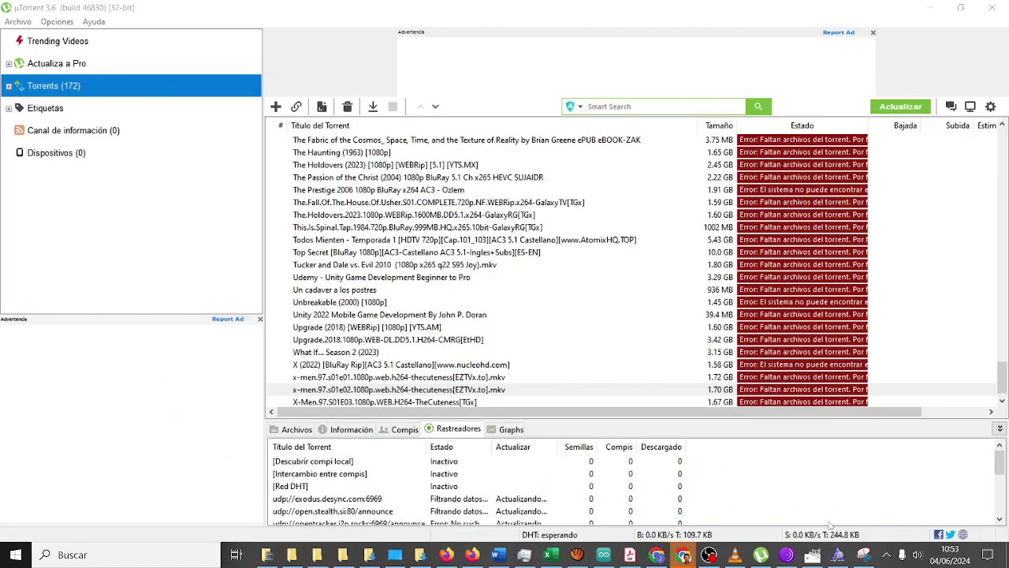
{"action": "left_click", "coordinate": [838, 555]}
{"action": "left_click", "coordinate": [753, 27]}
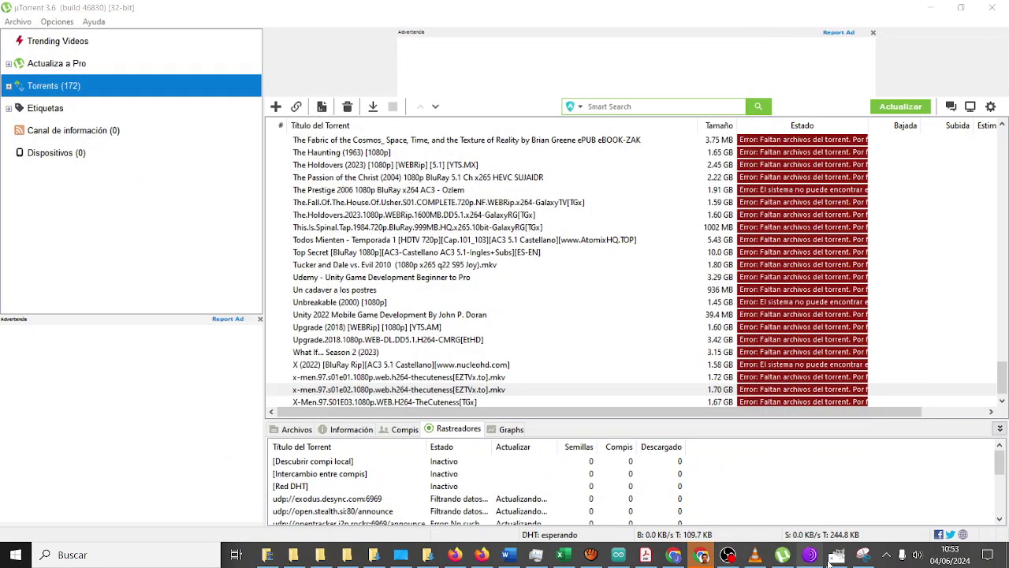
{"action": "left_click", "coordinate": [836, 555]}
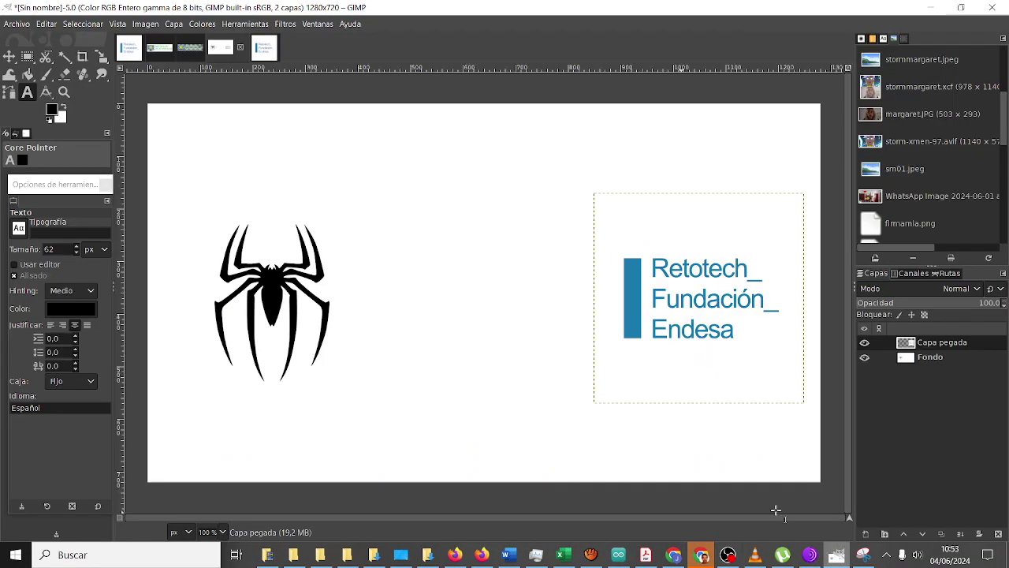
After typing 'gi' as the font name, save the logo as logo3.xcf and quit GIMP.
{"action": "left_click", "coordinate": [61, 230]}
{"action": "type", "text": "mi"}
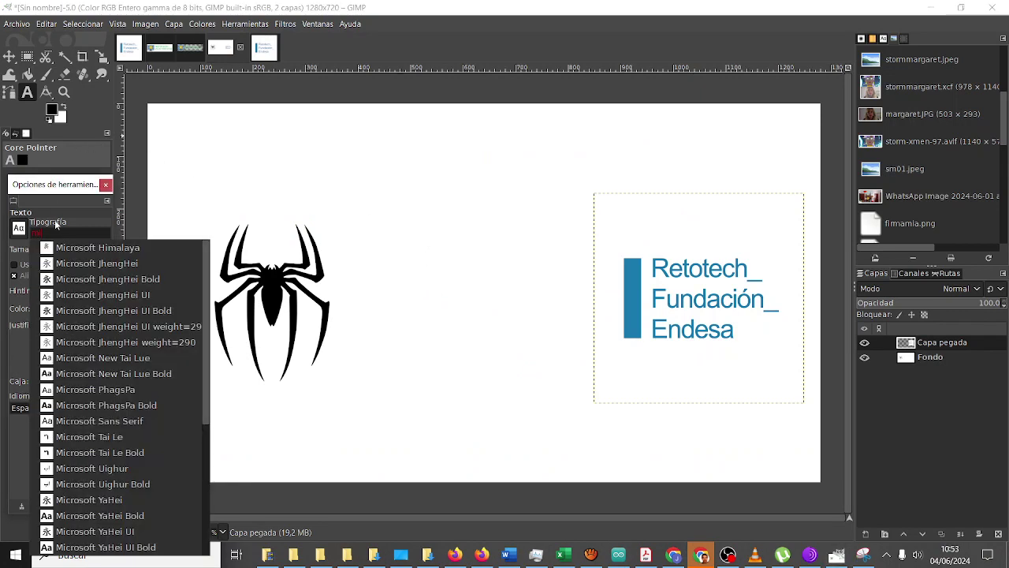
{"action": "type", "text": "gi"}
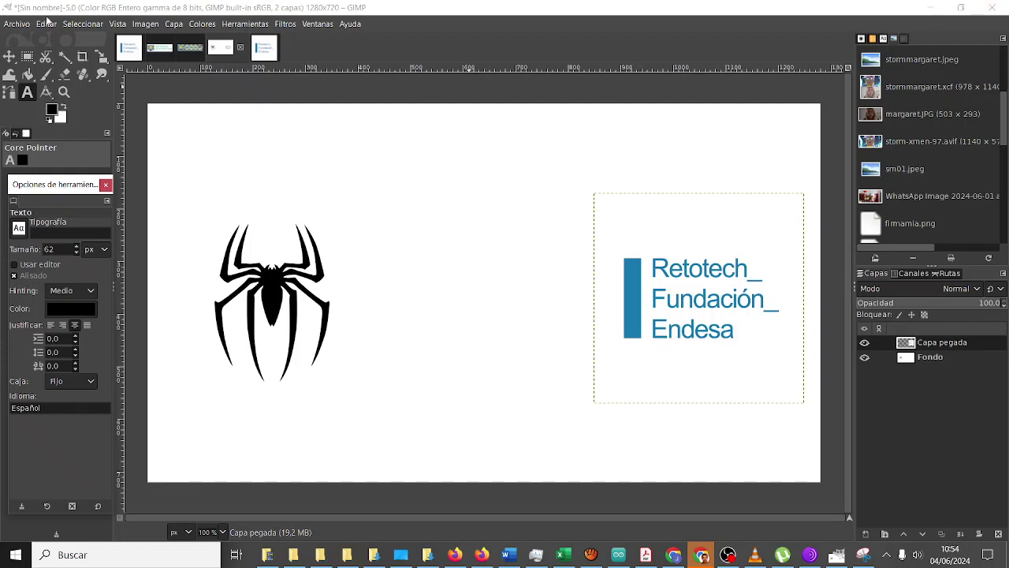
{"action": "left_click", "coordinate": [17, 23]}
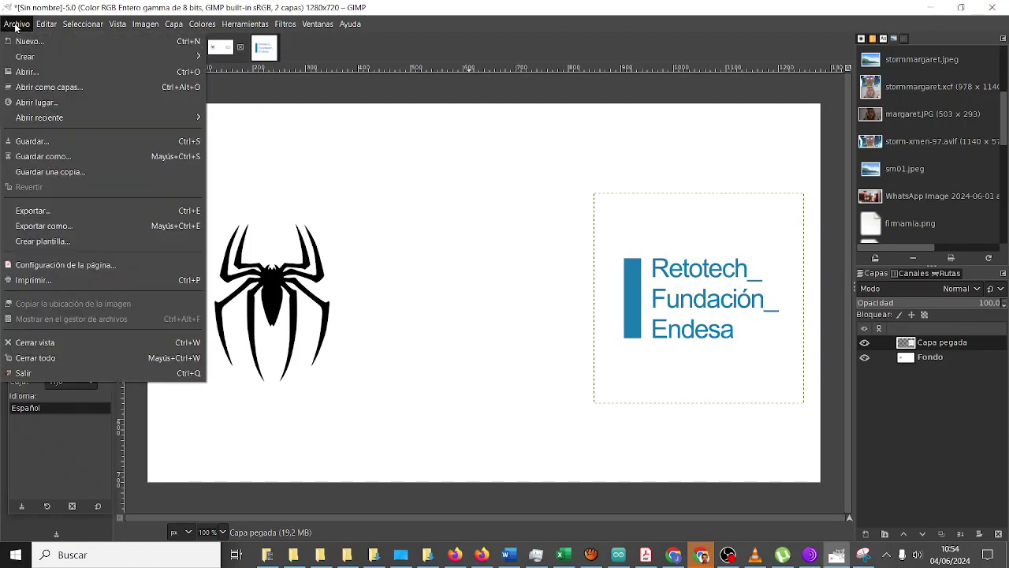
{"action": "left_click", "coordinate": [41, 142]}
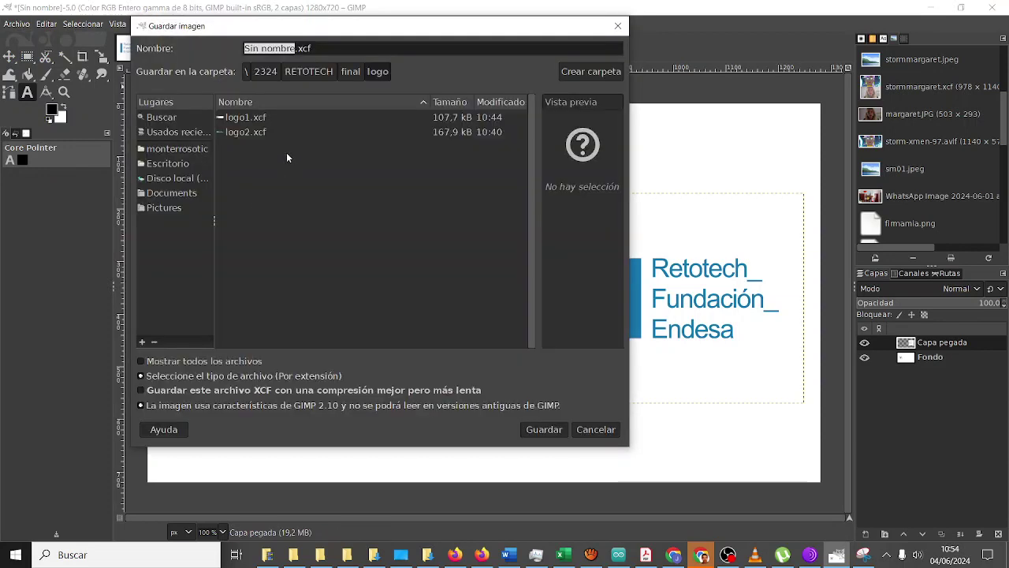
{"action": "key", "text": "BackSpace"}
{"action": "type", "text": "logo3"}
{"action": "key", "text": "Return"}
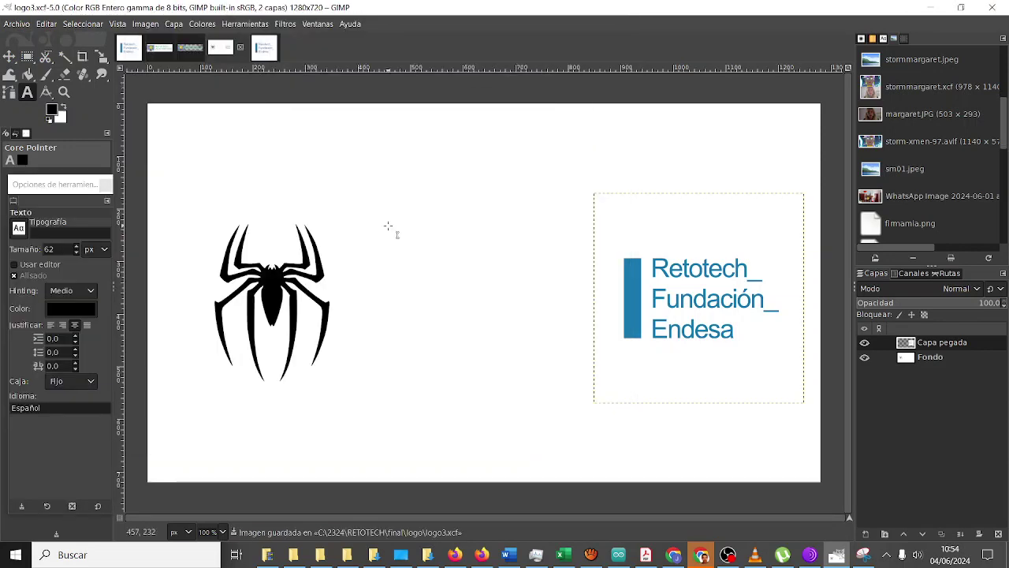
{"action": "left_click", "coordinate": [991, 7]}
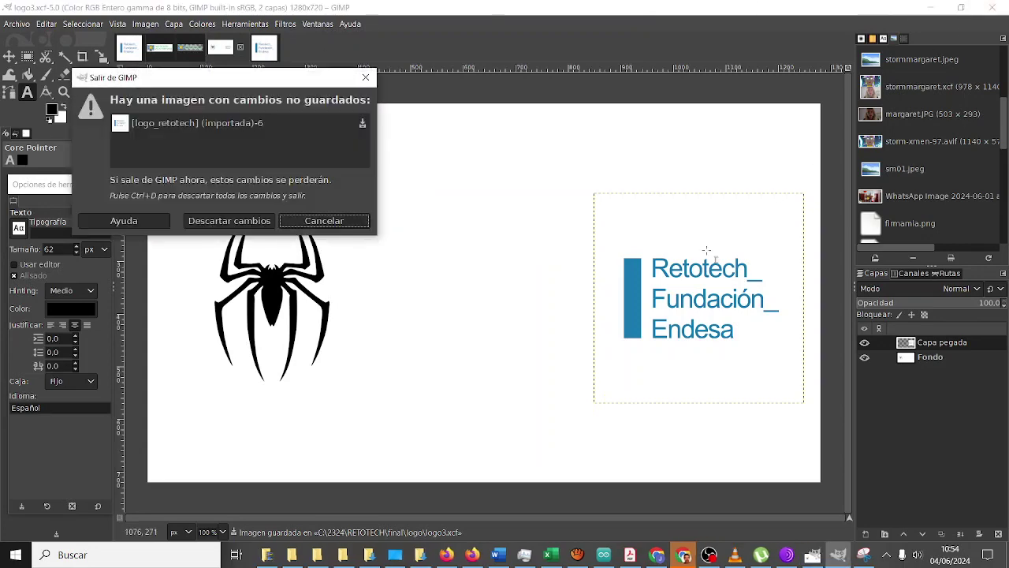
Discard the unsaved logo_retotech image and relaunch GIMP 2.10.34 from Windows search.
{"action": "left_click", "coordinate": [229, 220]}
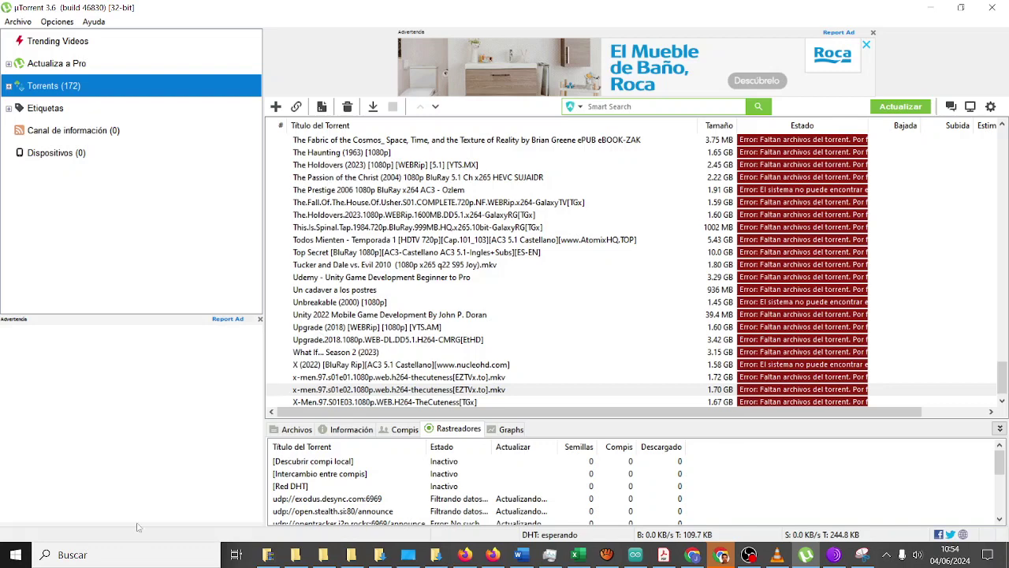
{"action": "left_click", "coordinate": [16, 557]}
{"action": "type", "text": "gi"}
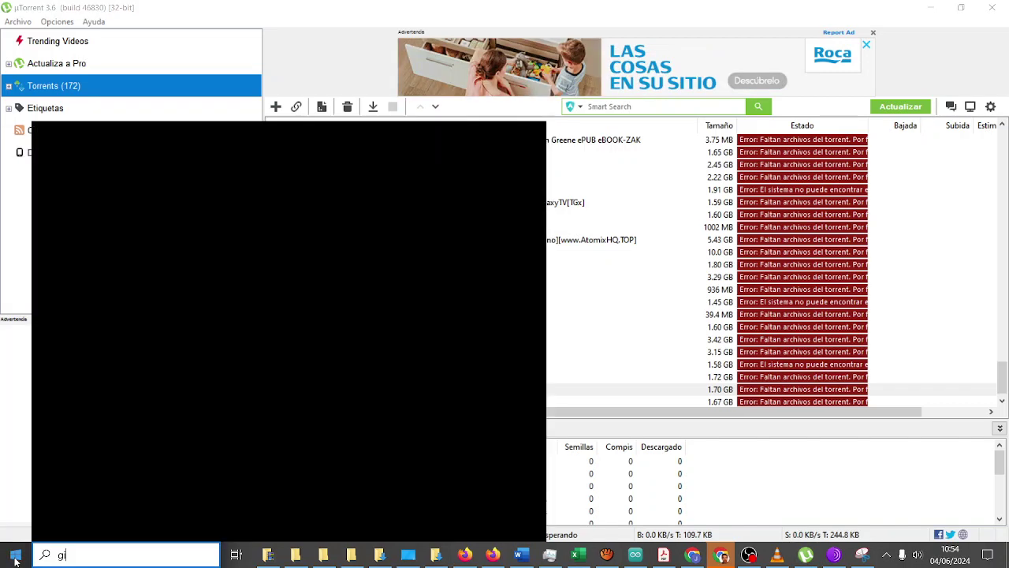
{"action": "type", "text": "mp"}
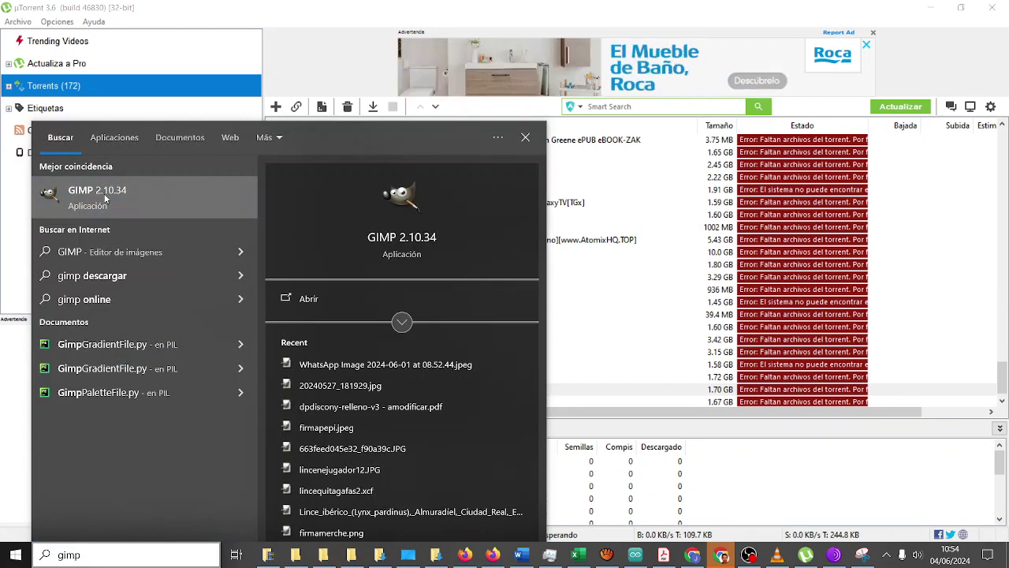
{"action": "left_click", "coordinate": [105, 199]}
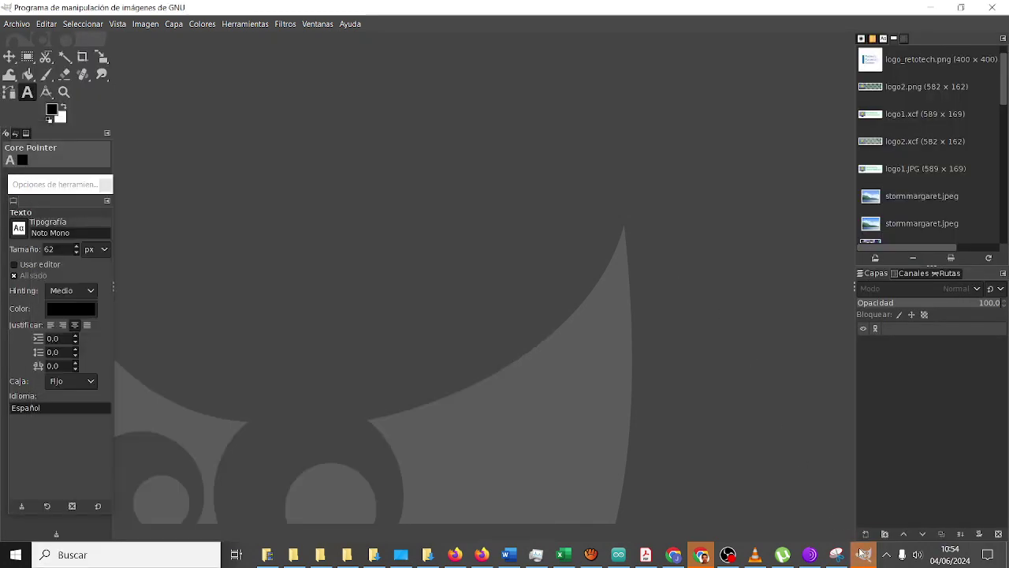
Reopen logo3.xcf and add a 'Spider' text layer in Mightyspidey Medium right of the spider.
{"action": "left_click", "coordinate": [24, 27]}
{"action": "mouse_move", "coordinate": [39, 118]}
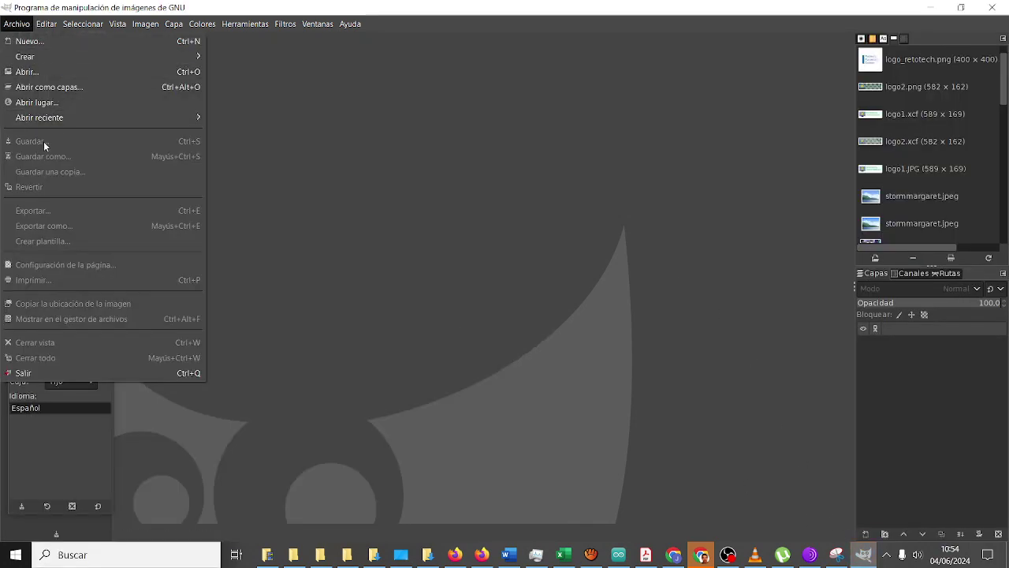
{"action": "left_click", "coordinate": [289, 119]}
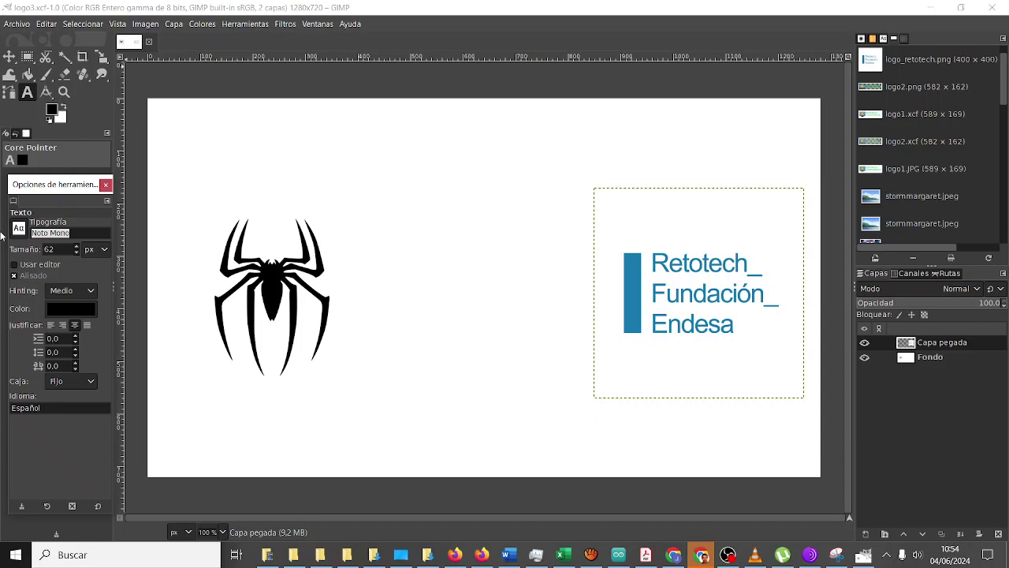
{"action": "type", "text": "Medium"}
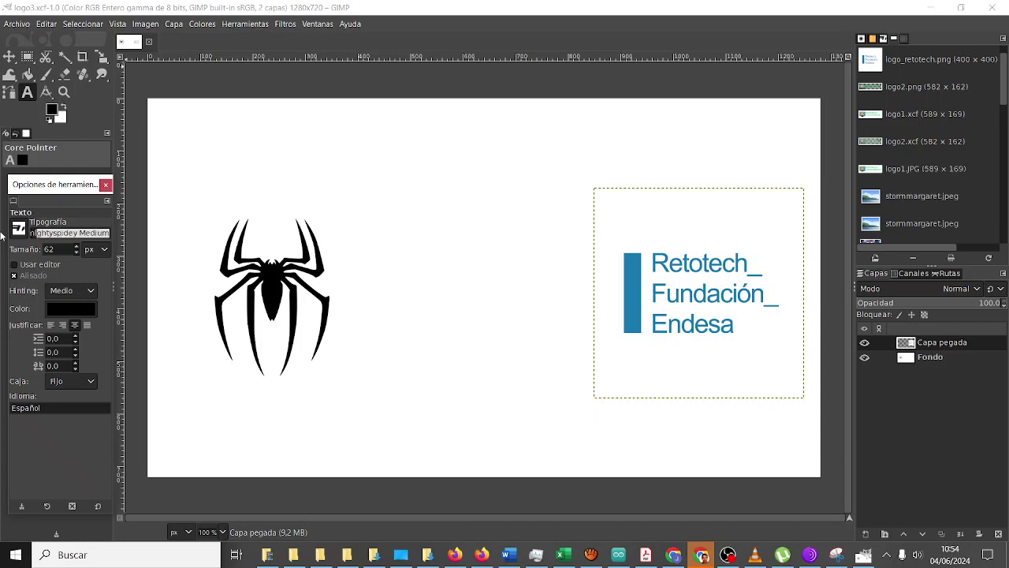
{"action": "key", "text": "Return"}
{"action": "left_click", "coordinate": [347, 211]}
{"action": "type", "text": "S"}
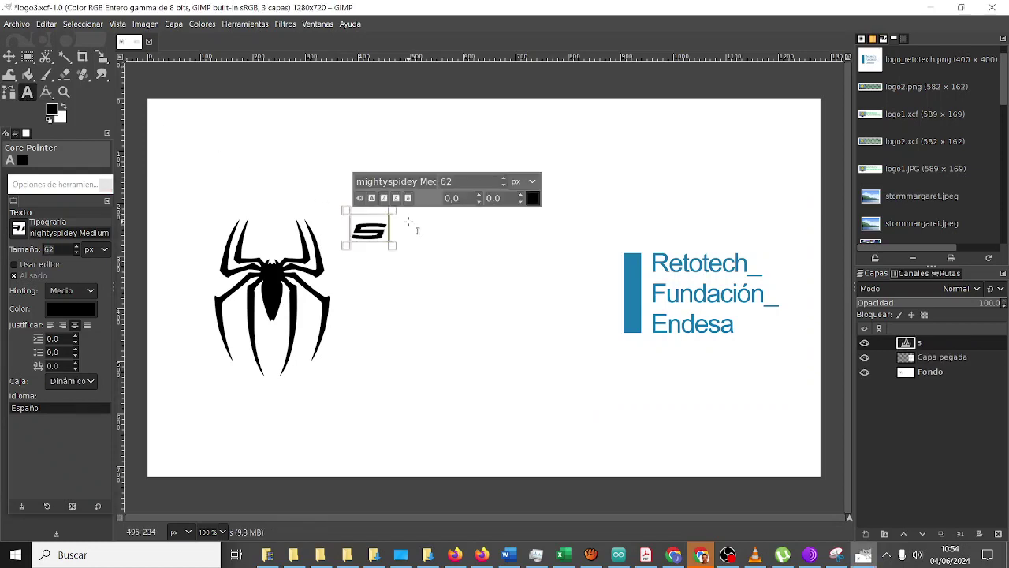
{"action": "type", "text": "pider-"}
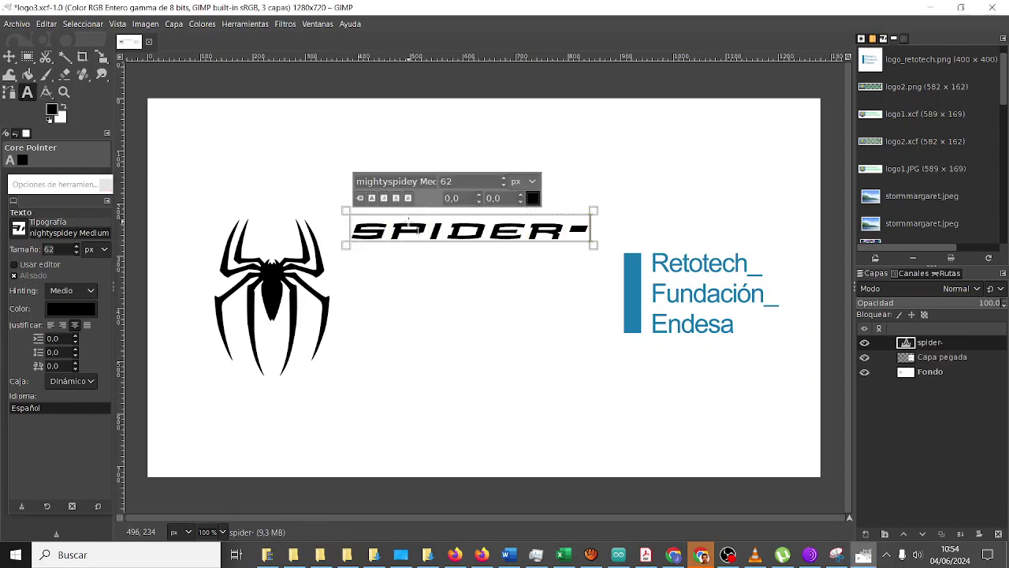
{"action": "key", "text": "BackSpace"}
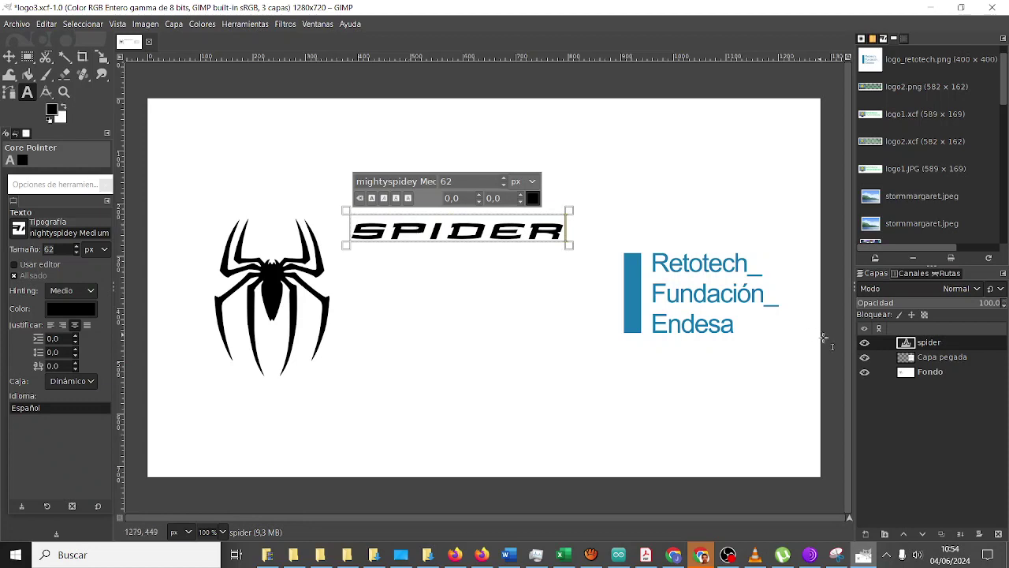
{"action": "left_click", "coordinate": [922, 374]}
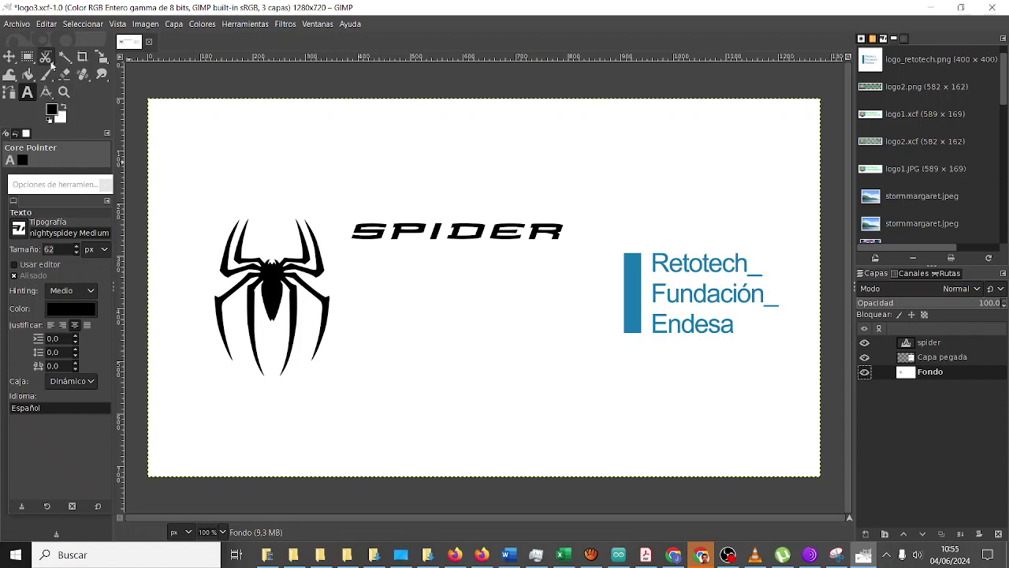
Undo an accidental Fondo move, then fuzzy-select the black spider and float the selection.
{"action": "left_click", "coordinate": [9, 57]}
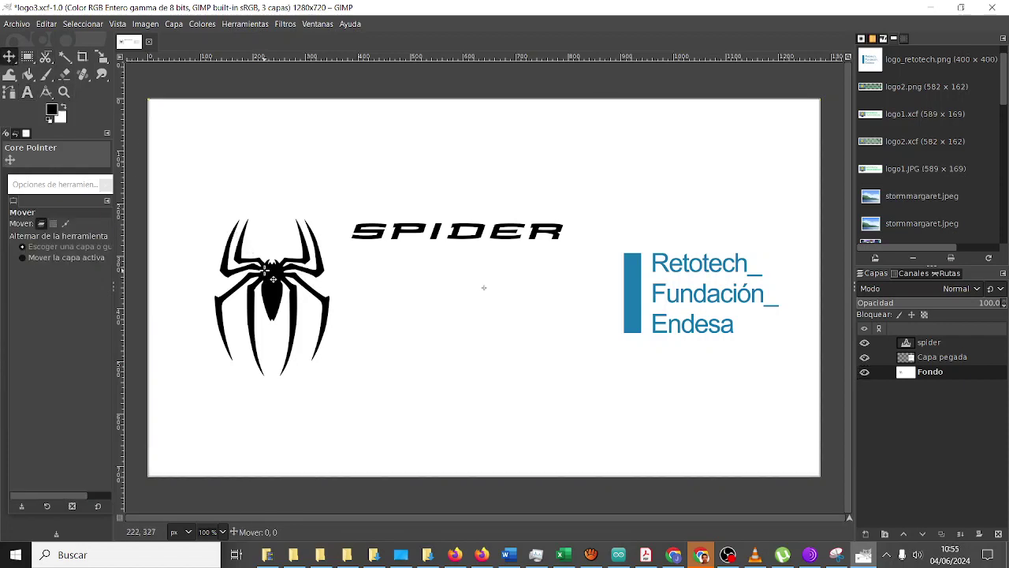
{"action": "left_click_drag", "start_coordinate": [265, 269], "coordinate": [137, 269]}
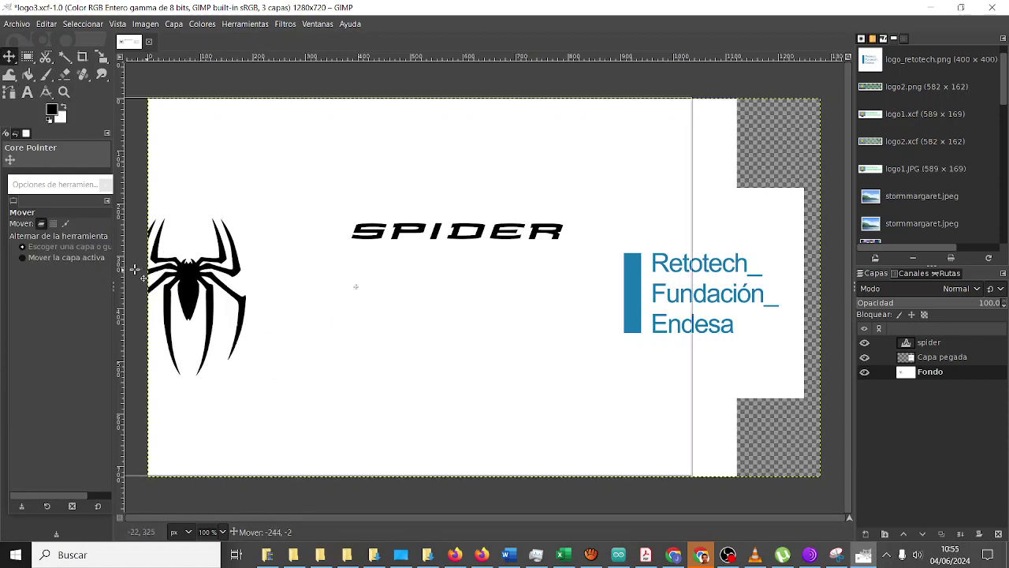
{"action": "key", "text": "ctrl+z"}
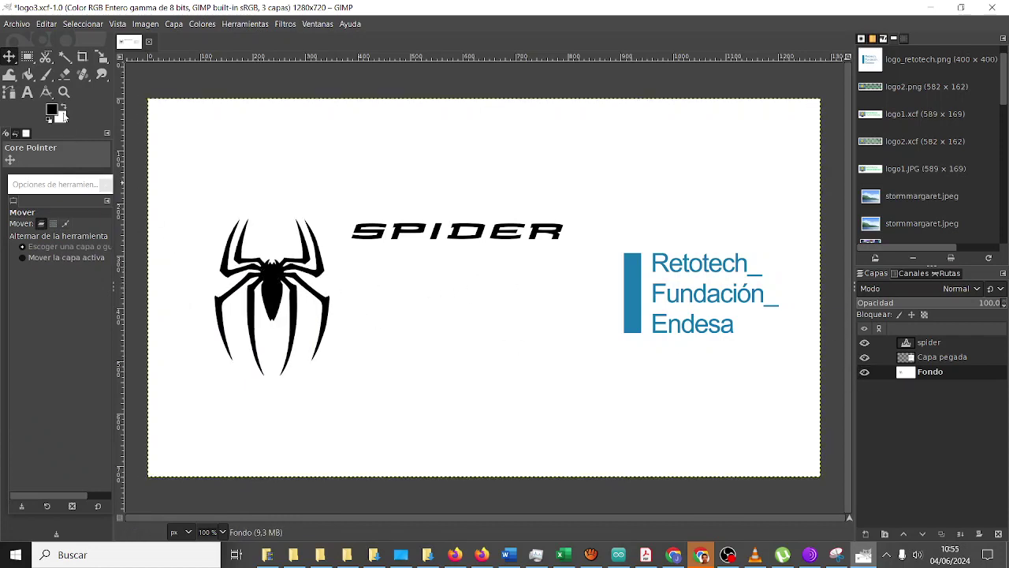
{"action": "left_click", "coordinate": [64, 57]}
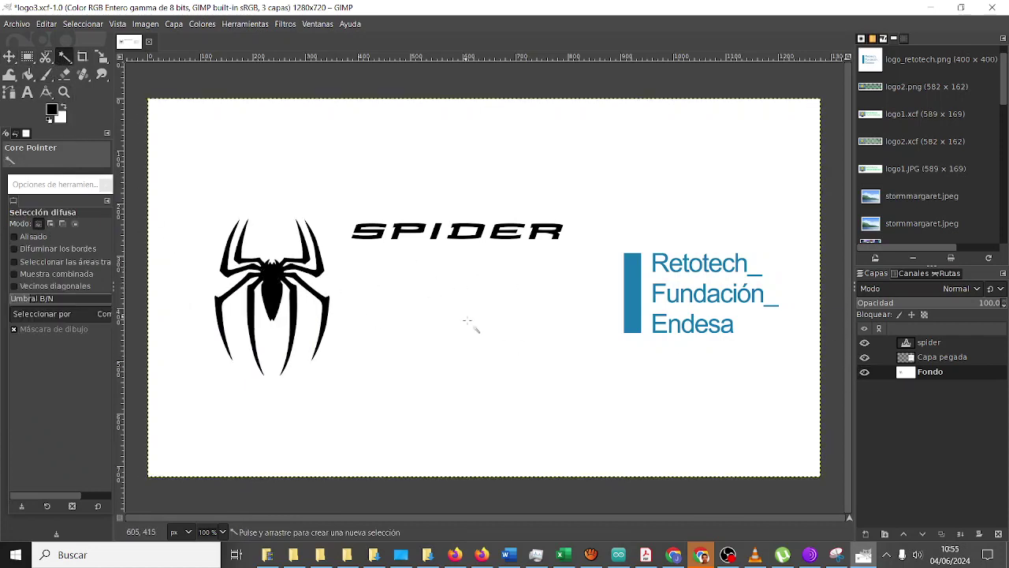
{"action": "left_click", "coordinate": [481, 391]}
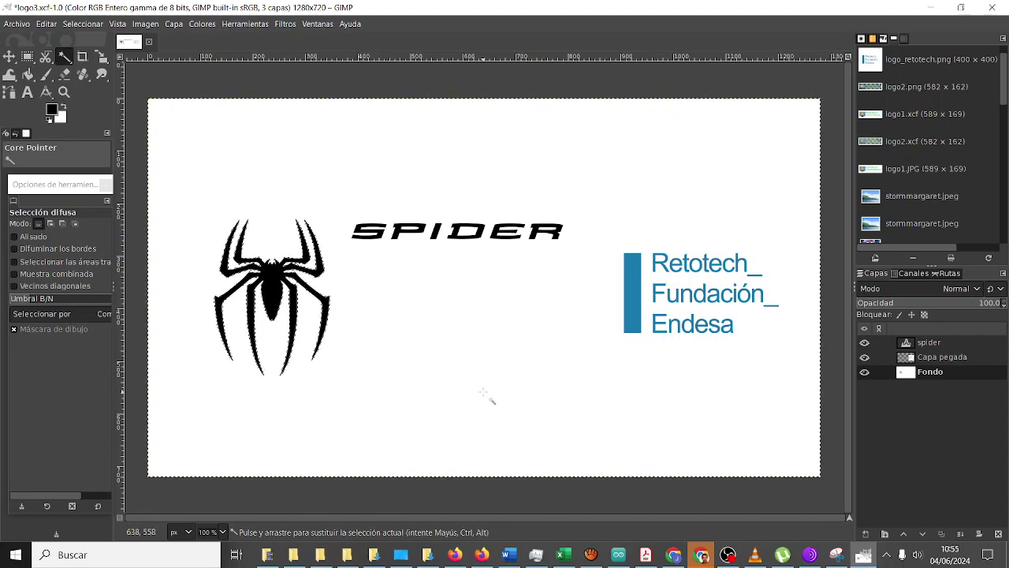
{"action": "left_click", "coordinate": [83, 23]}
{"action": "left_click", "coordinate": [95, 86]}
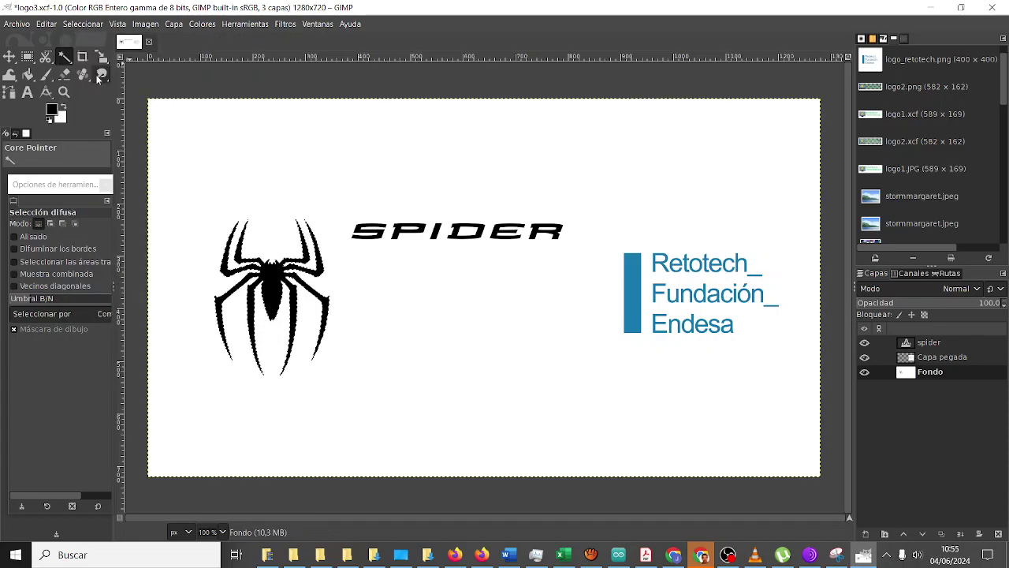
Cut the spider and paste it as a new layer, Capa pegada #1.
{"action": "left_click", "coordinate": [53, 25]}
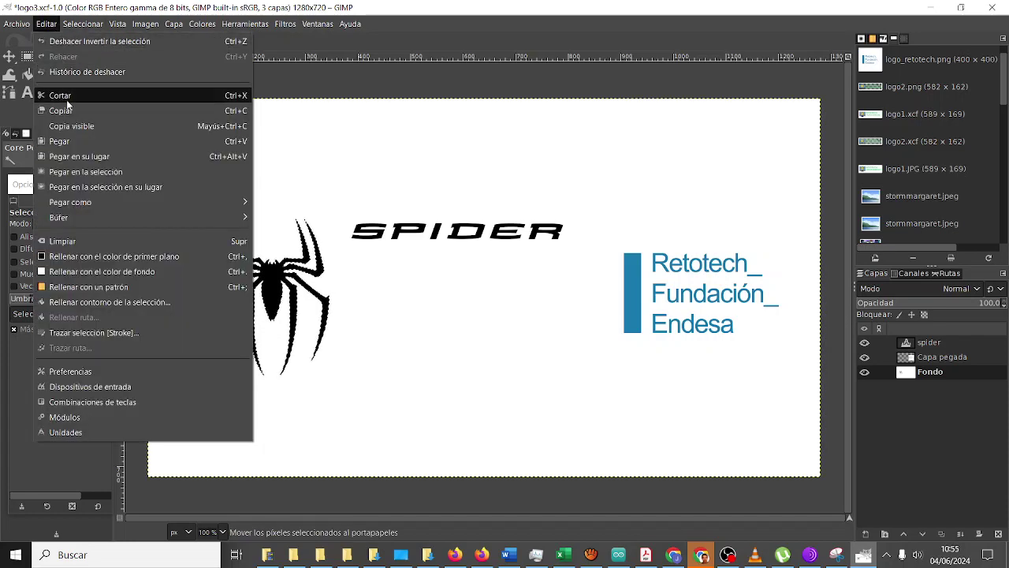
{"action": "left_click", "coordinate": [66, 98]}
{"action": "left_click", "coordinate": [39, 25]}
{"action": "mouse_move", "coordinate": [70, 202]}
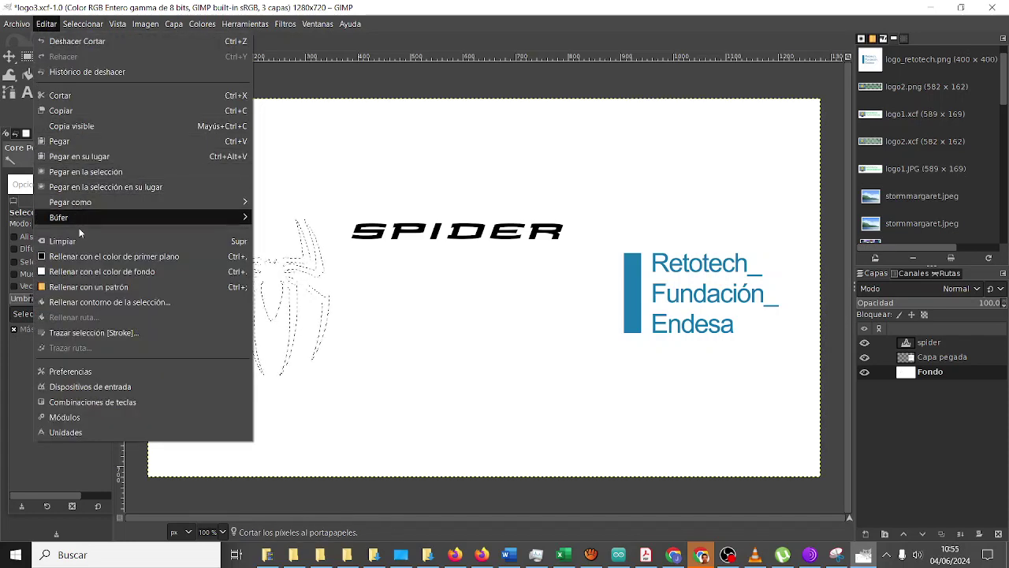
{"action": "left_click", "coordinate": [268, 203]}
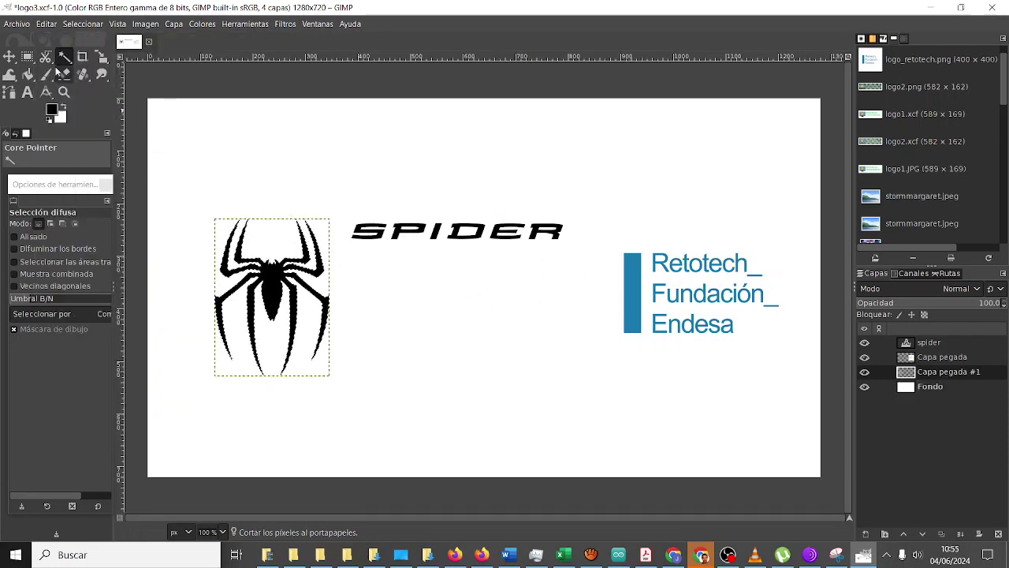
{"action": "left_click", "coordinate": [10, 57]}
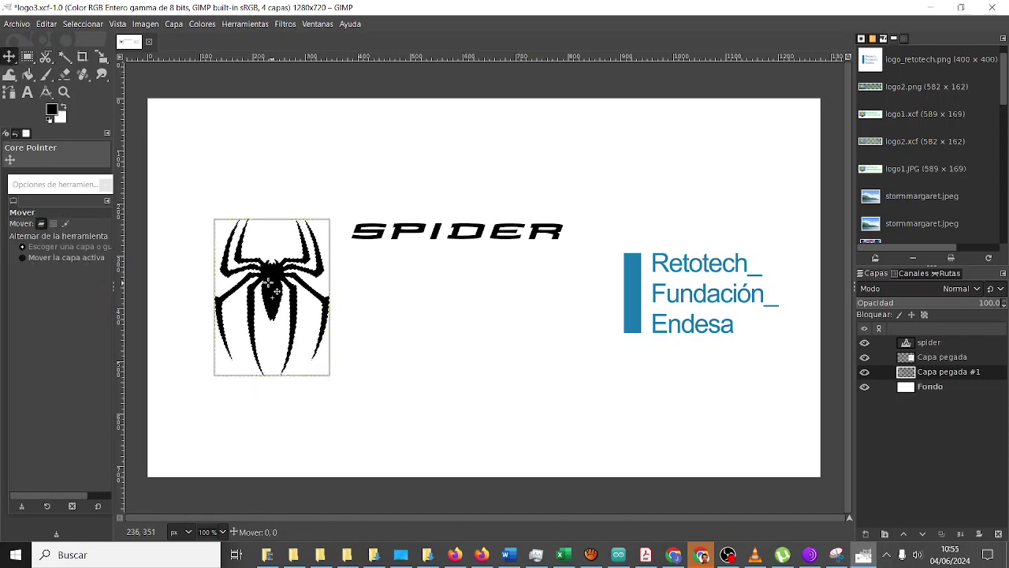
Move the spider about 60 px left, Retotech slightly right, and SPIDER down-left; clear the selection.
{"action": "left_click_drag", "start_coordinate": [242, 280], "coordinate": [195, 281]}
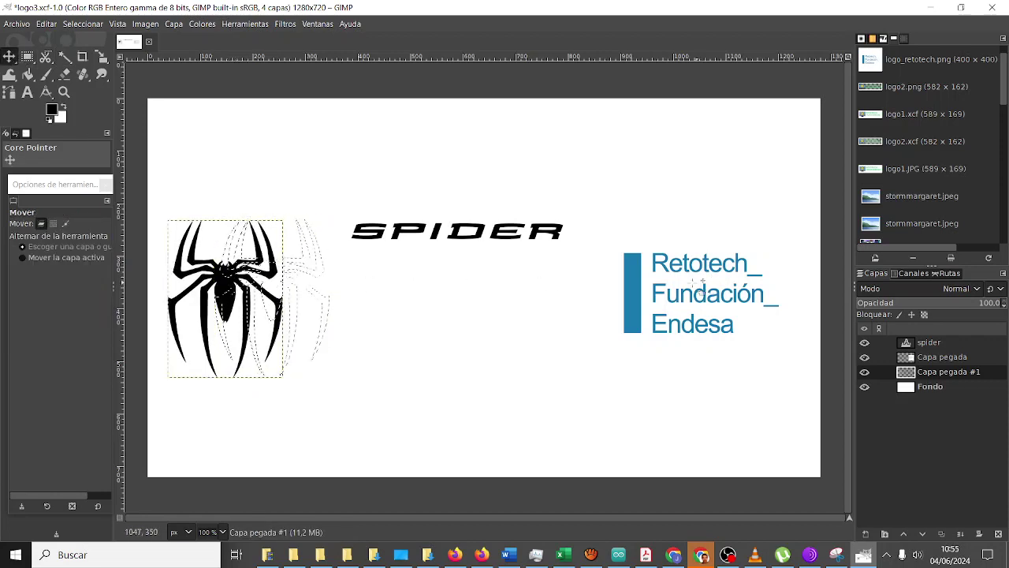
{"action": "left_click_drag", "start_coordinate": [694, 296], "coordinate": [722, 306]}
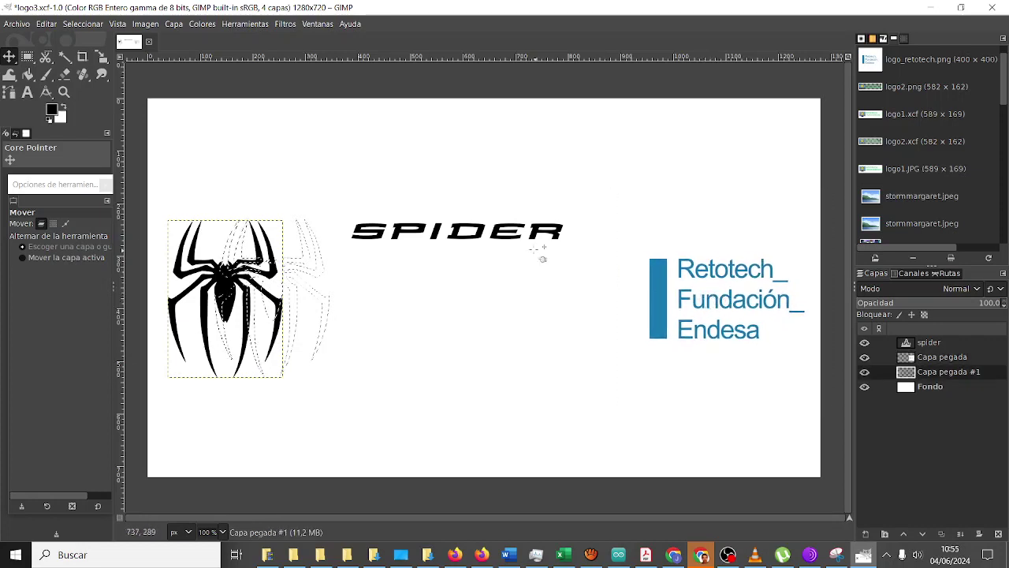
{"action": "left_click", "coordinate": [524, 249]}
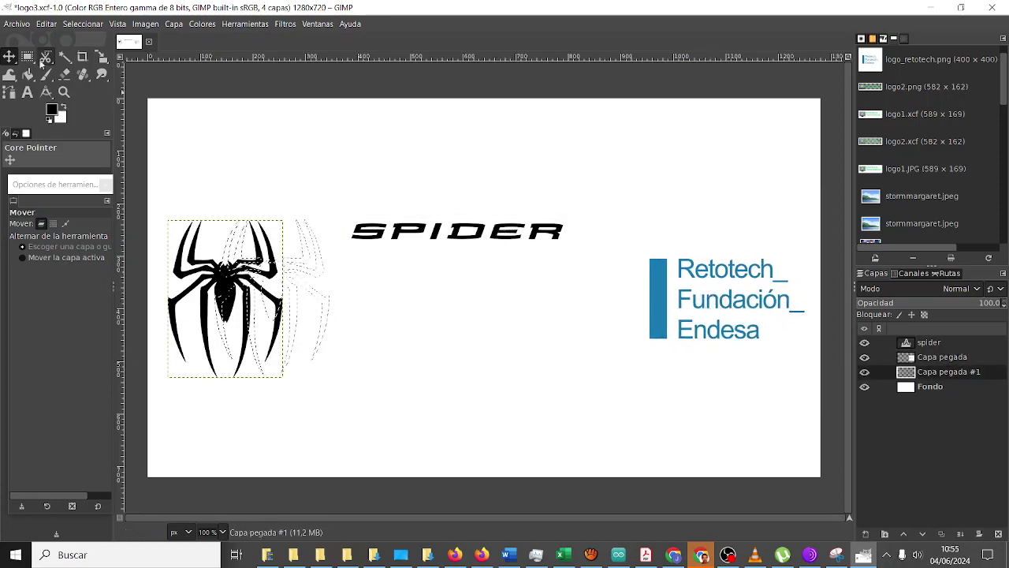
{"action": "left_click_drag", "start_coordinate": [437, 231], "coordinate": [422, 248]}
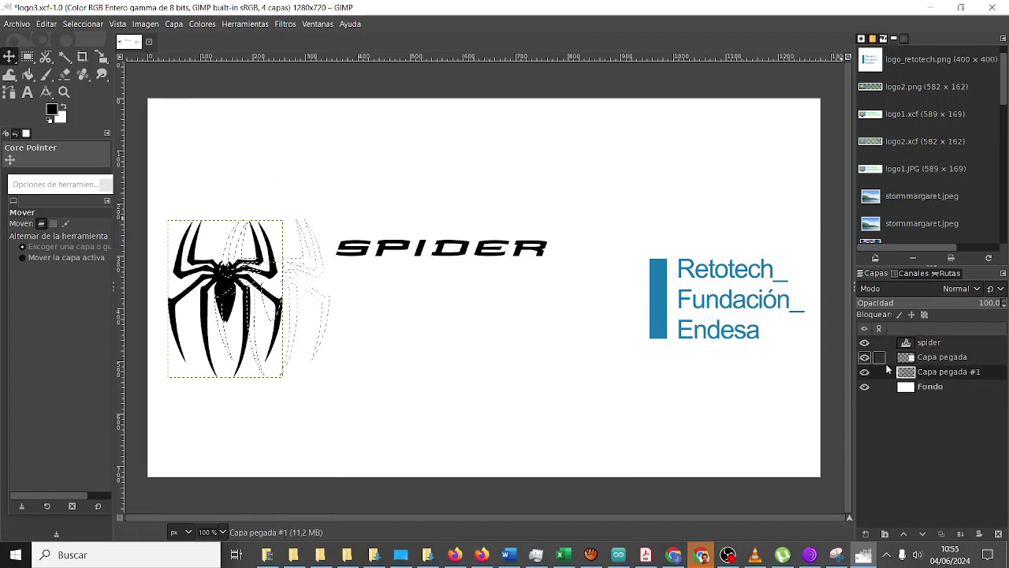
{"action": "left_click", "coordinate": [96, 25]}
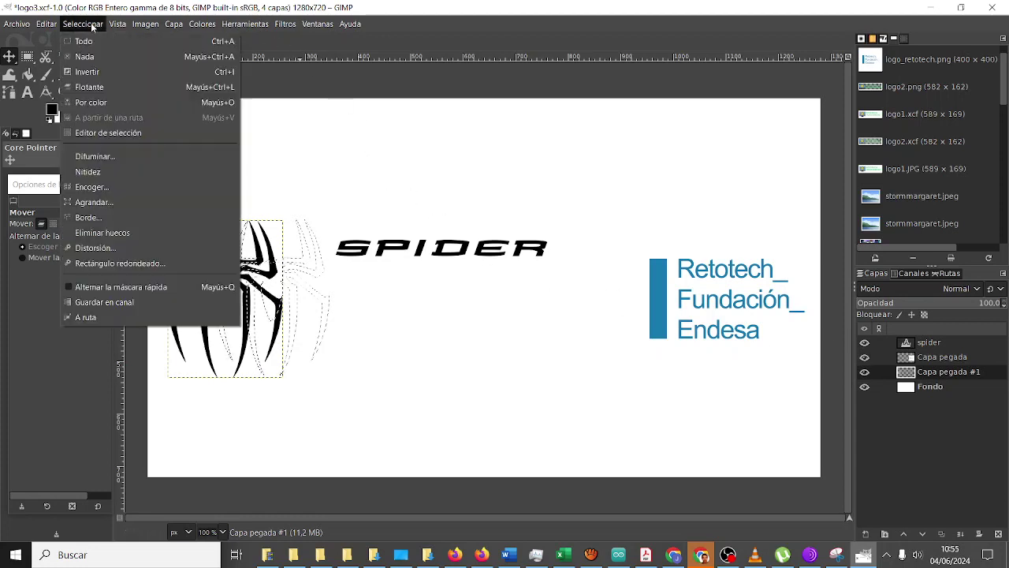
{"action": "left_click", "coordinate": [98, 56]}
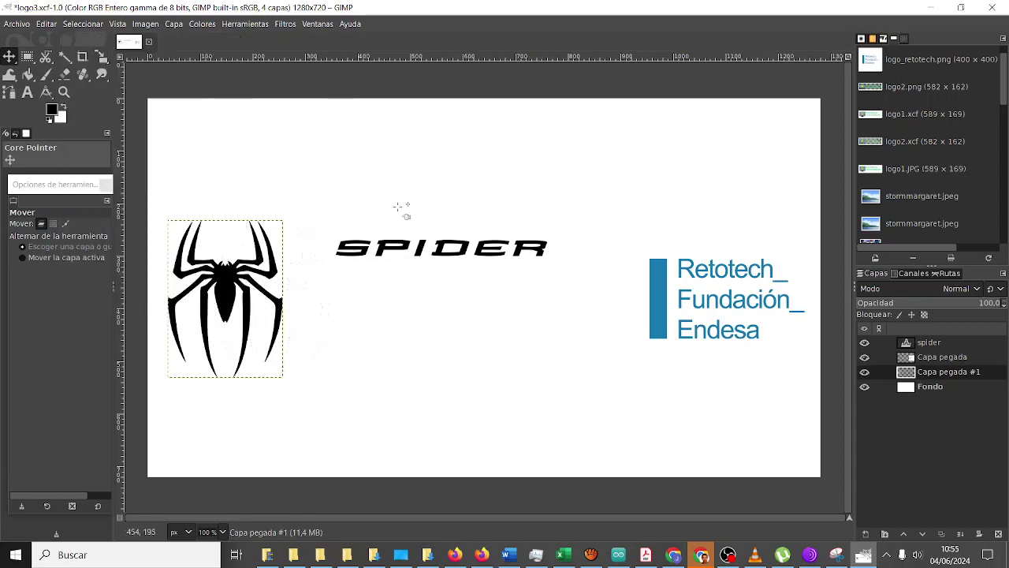
{"action": "left_click_drag", "start_coordinate": [435, 250], "coordinate": [404, 268]}
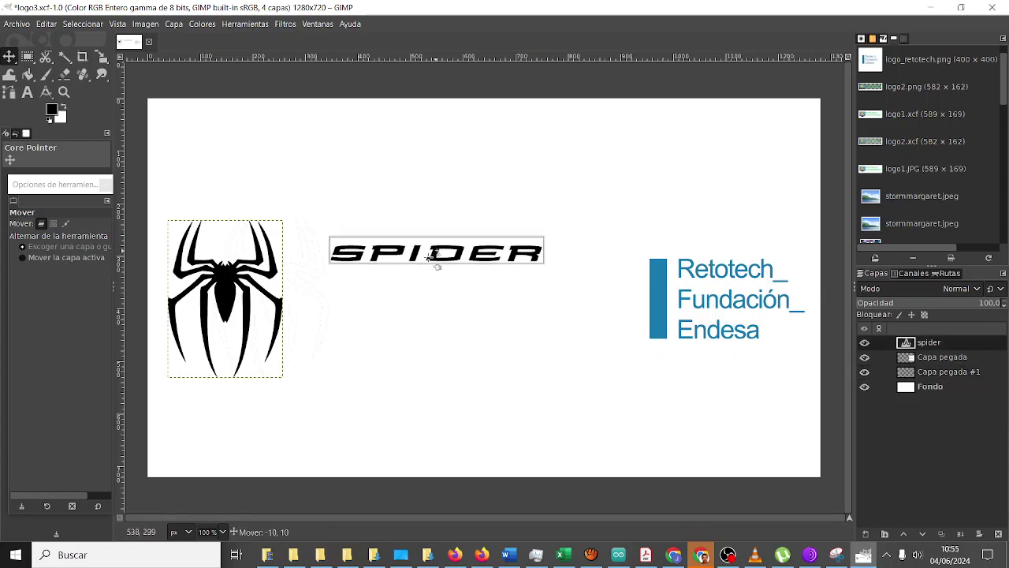
{"action": "left_click", "coordinate": [409, 267]}
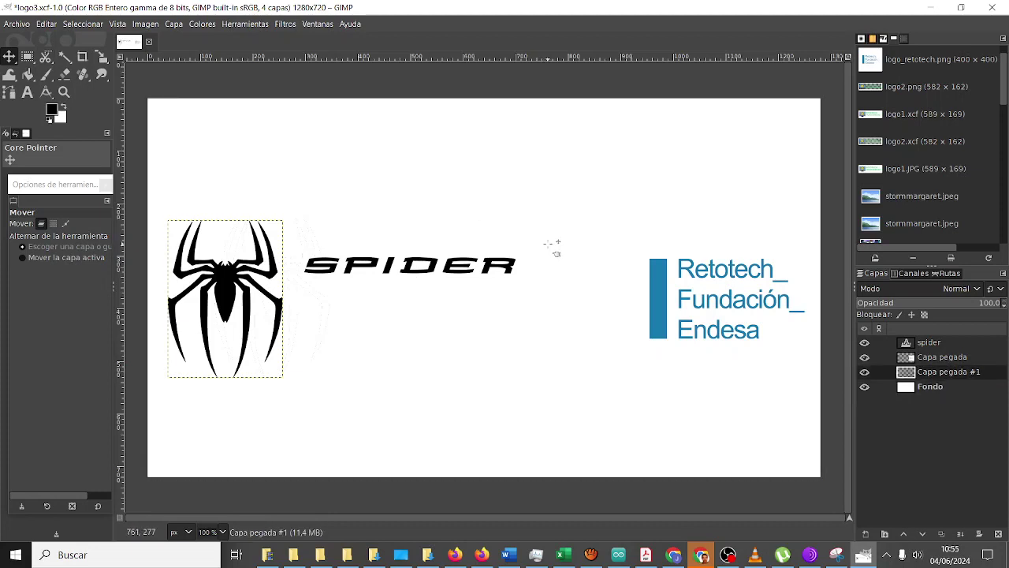
{"action": "key", "text": "n"}
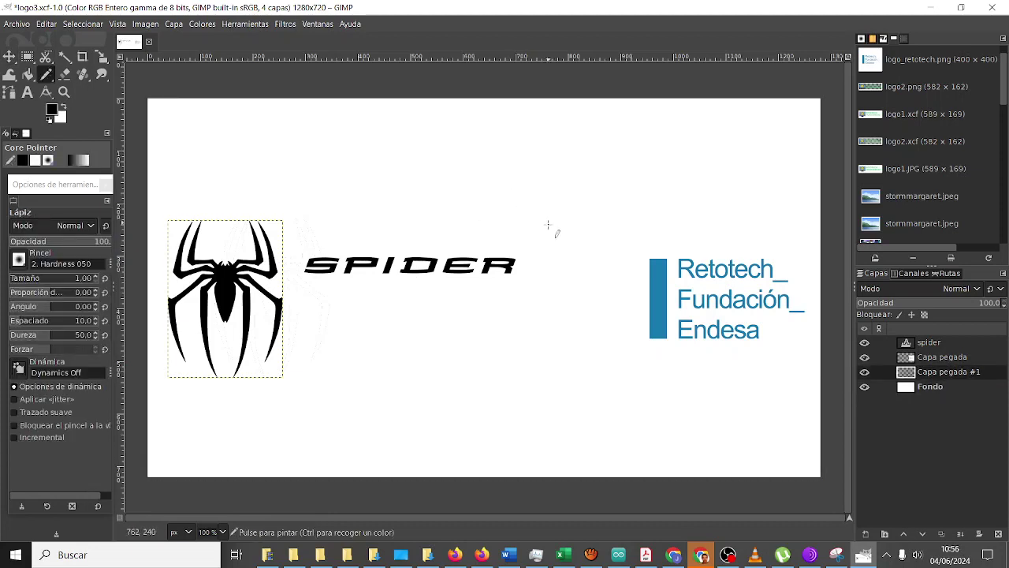
Add a 'man' text layer and place it just above and right of SPIDER.
{"action": "left_click", "coordinate": [27, 91]}
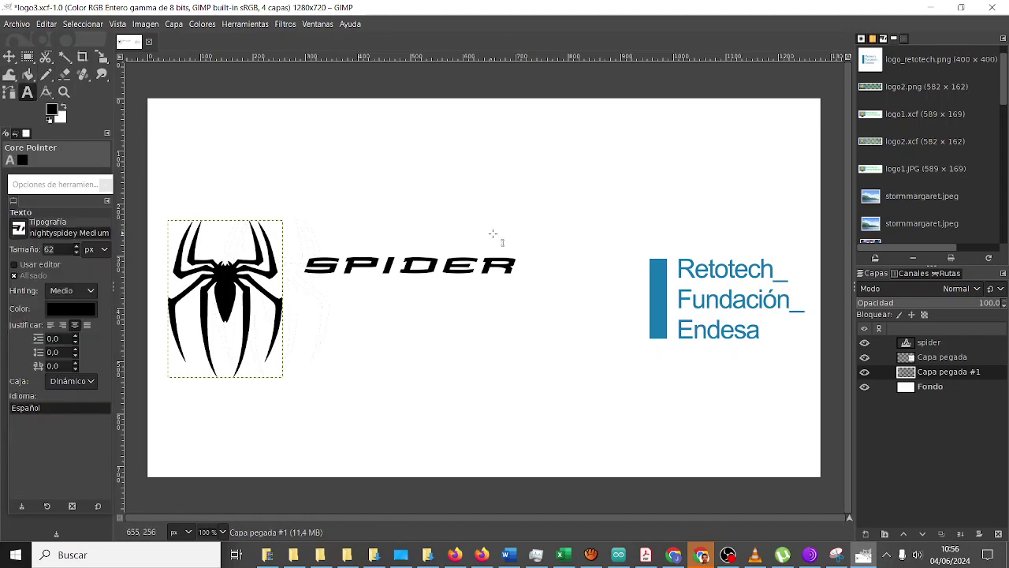
{"action": "left_click", "coordinate": [538, 229]}
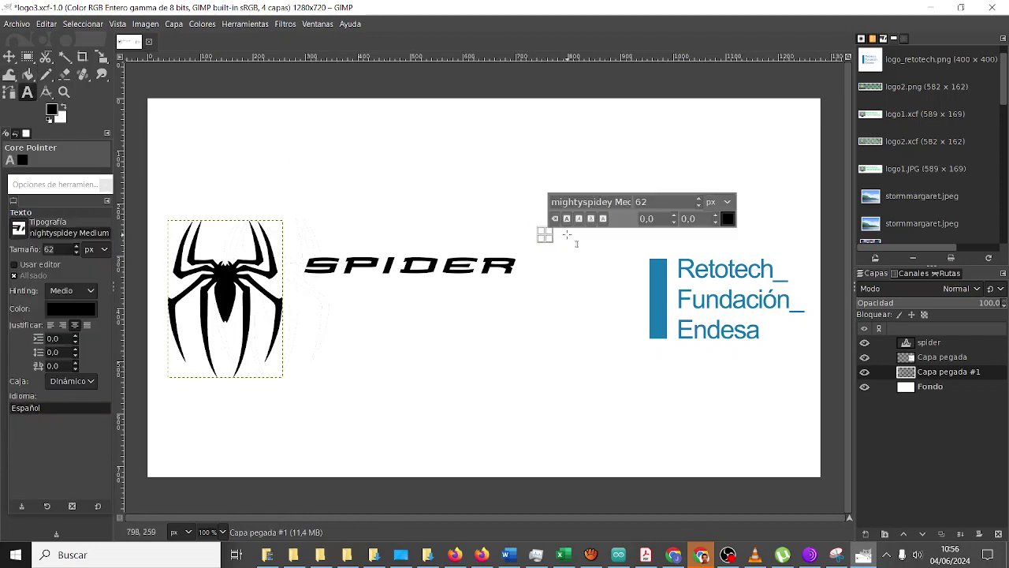
{"action": "type", "text": "man"}
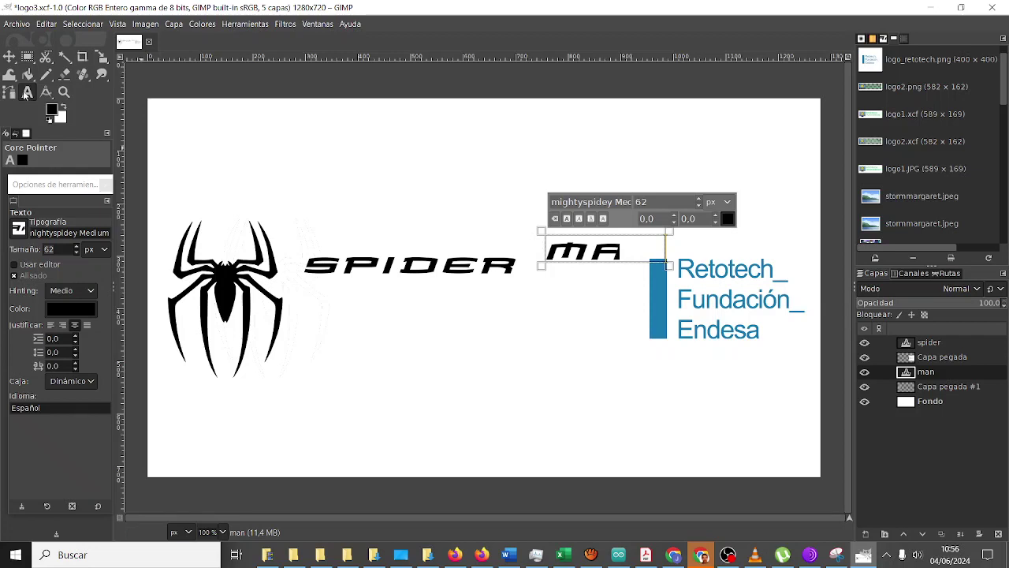
{"action": "left_click", "coordinate": [10, 57]}
{"action": "left_click_drag", "start_coordinate": [605, 262], "coordinate": [571, 255]}
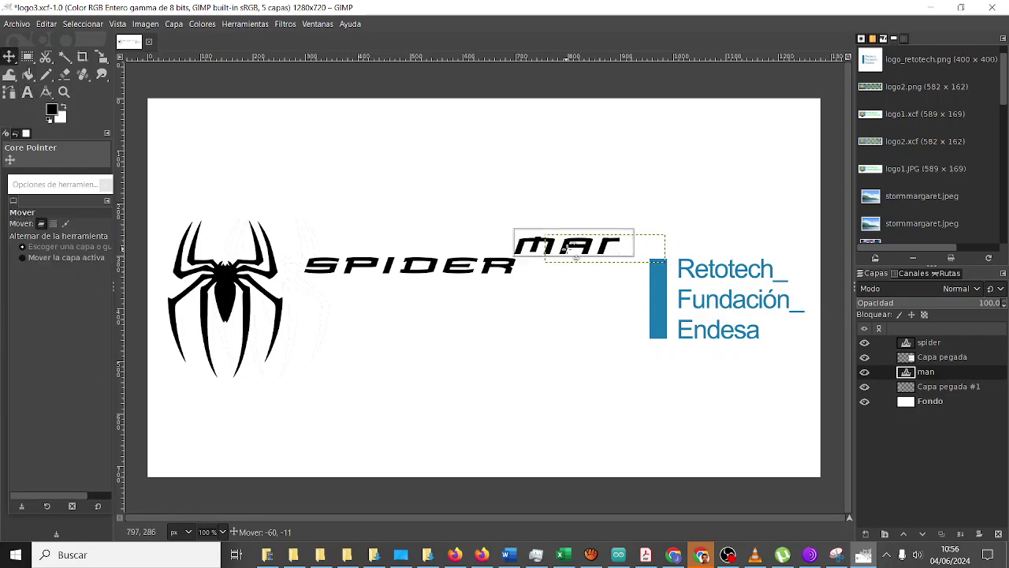
{"action": "left_click_drag", "start_coordinate": [571, 255], "coordinate": [583, 257]}
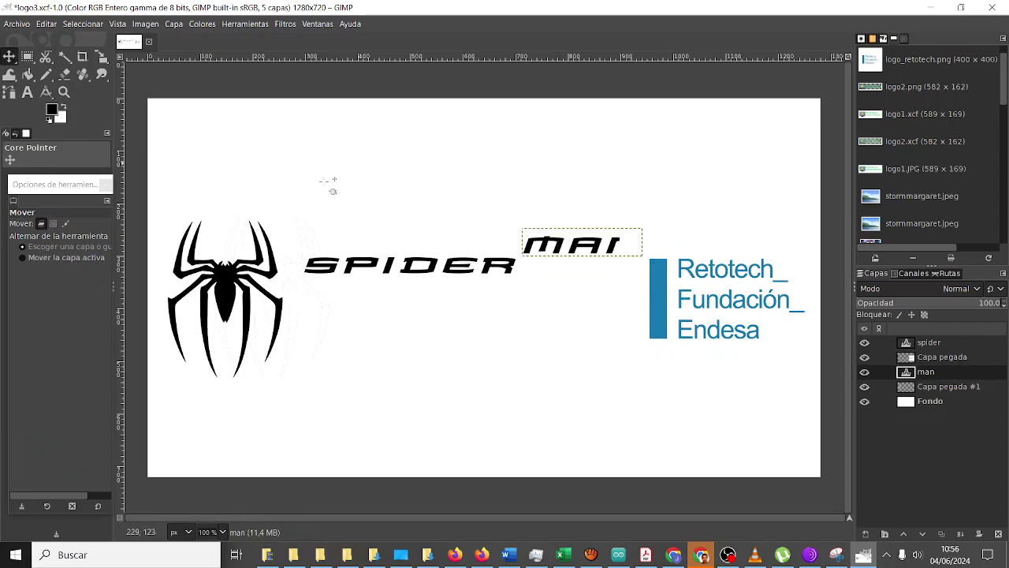
Start scaling the man text twice, cancelling both times.
{"action": "left_click", "coordinate": [97, 59]}
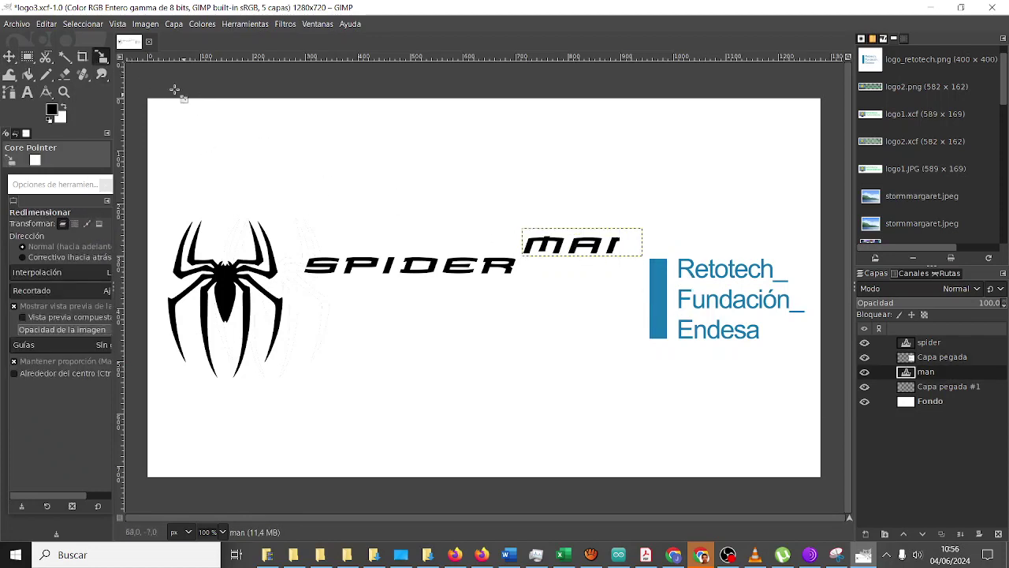
{"action": "left_click", "coordinate": [698, 295]}
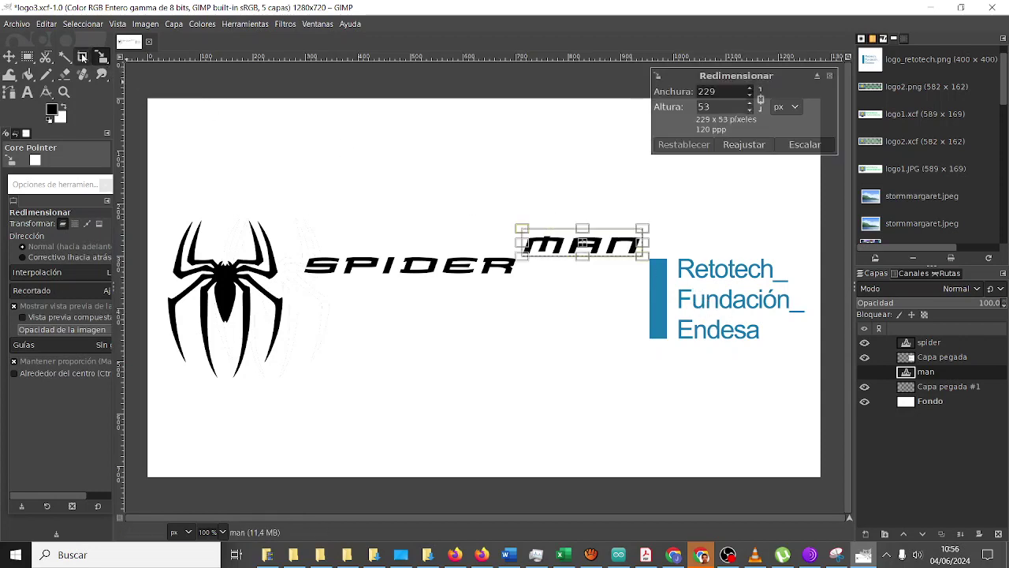
{"action": "key", "text": "Escape"}
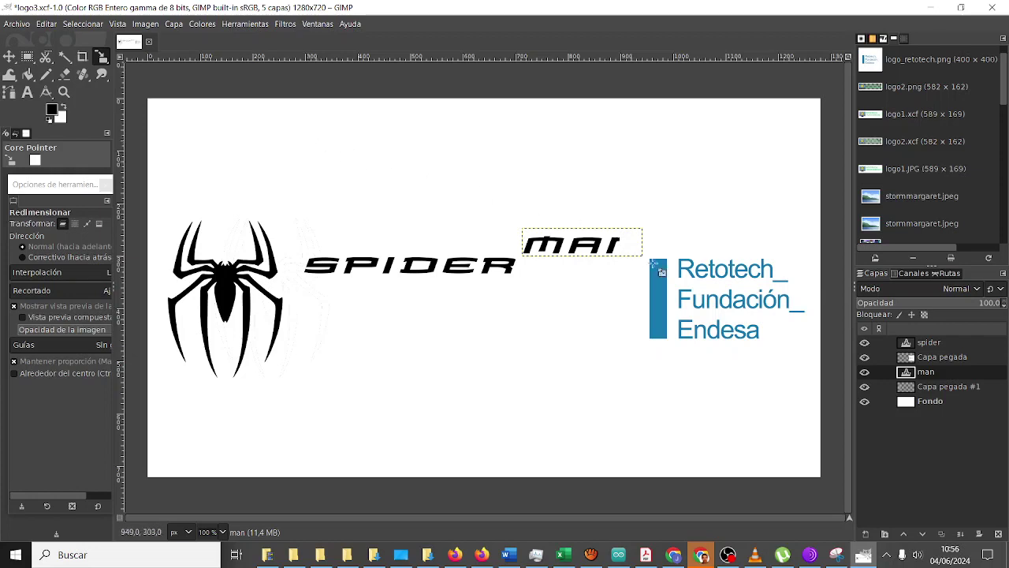
{"action": "left_click", "coordinate": [698, 303]}
{"action": "key", "text": "Escape"}
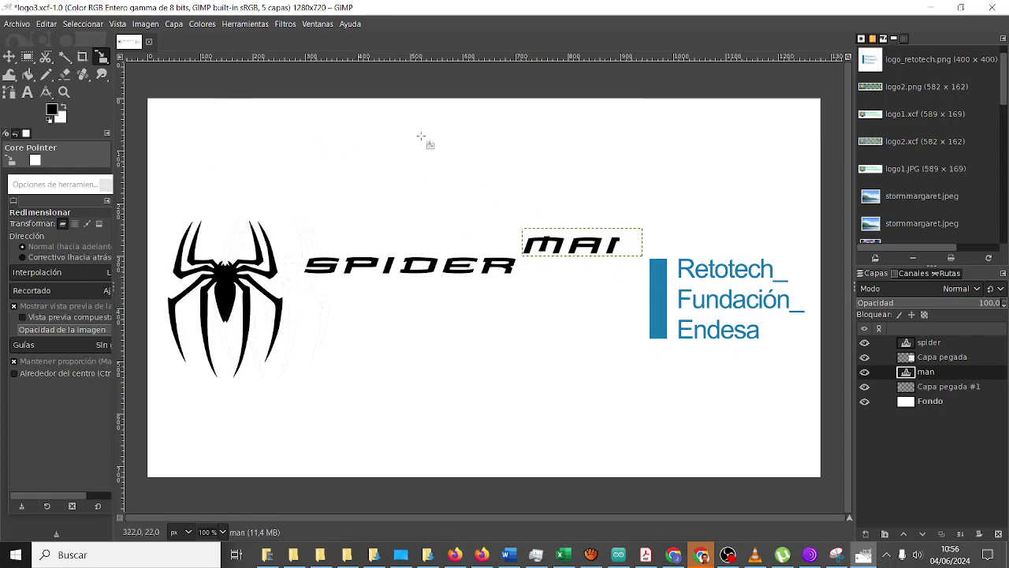
Scale the Retotech logo down to about 251×251 px and shift it slightly right.
{"action": "left_click", "coordinate": [907, 357]}
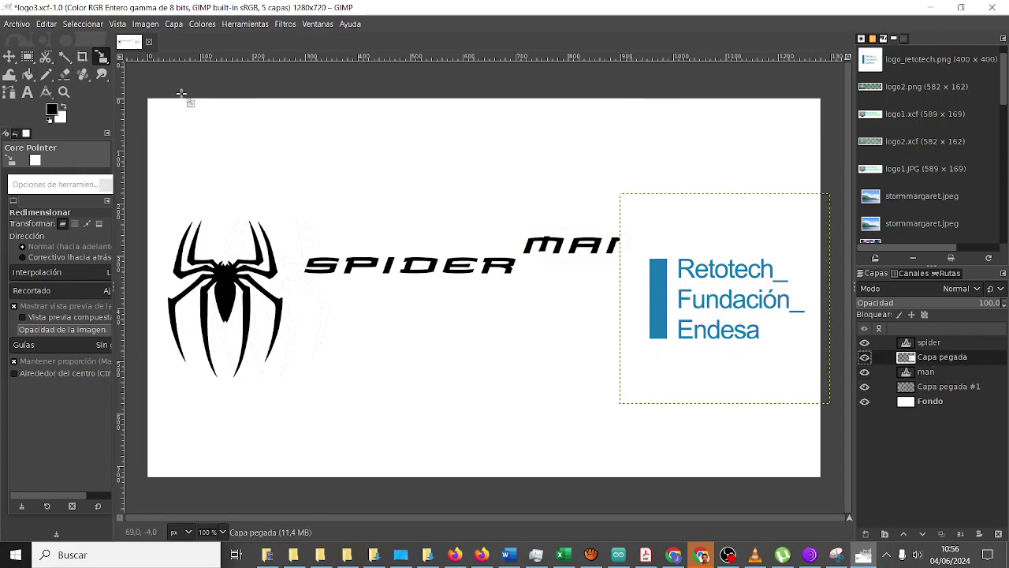
{"action": "left_click", "coordinate": [101, 57]}
{"action": "left_click", "coordinate": [700, 356]}
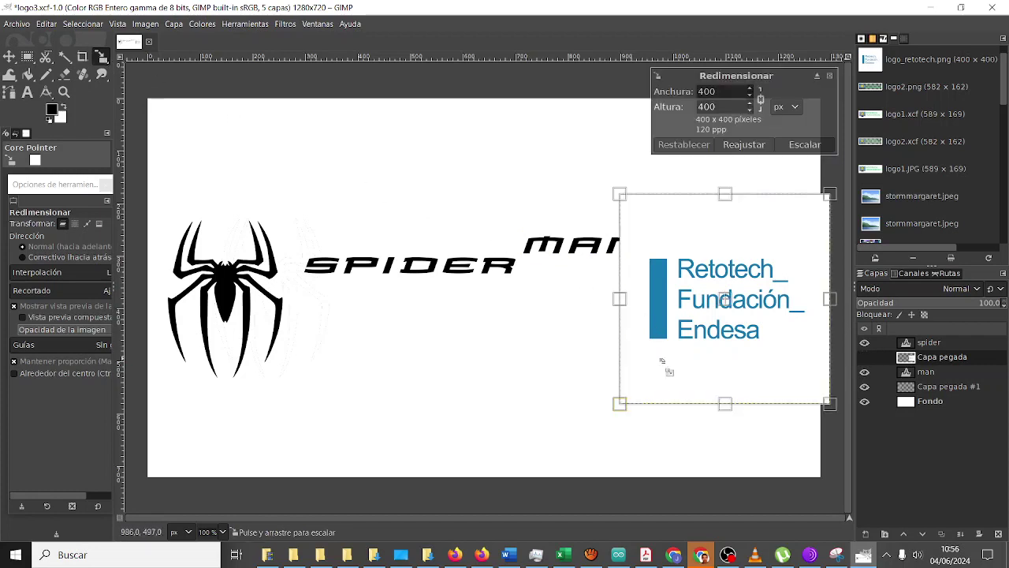
{"action": "mouse_move", "coordinate": [622, 403]}
{"action": "left_mouse_down"}
{"action": "mouse_move", "coordinate": [676, 345]}
{"action": "mouse_move", "coordinate": [726, 349]}
{"action": "left_mouse_up"}
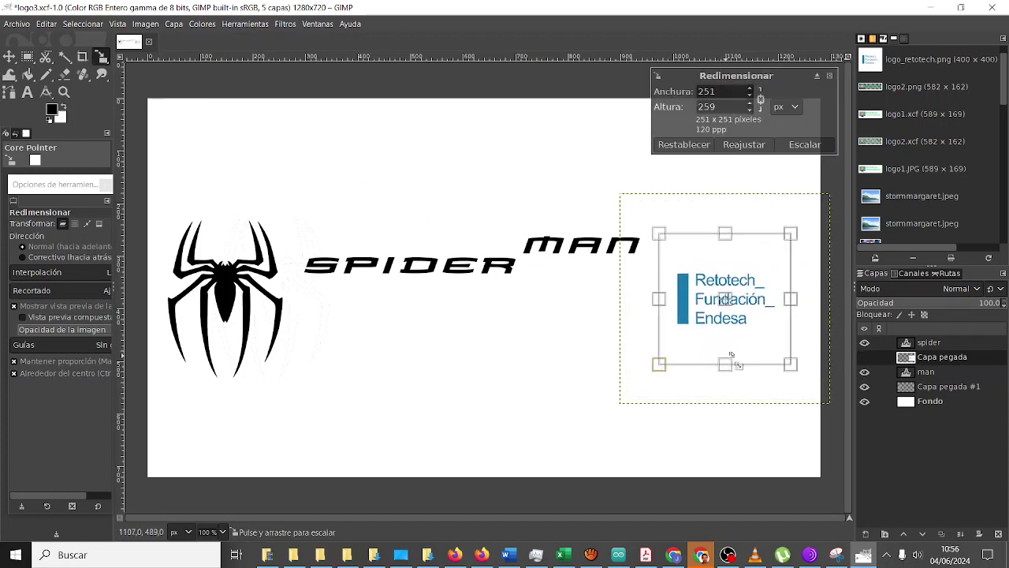
{"action": "key", "text": "Return"}
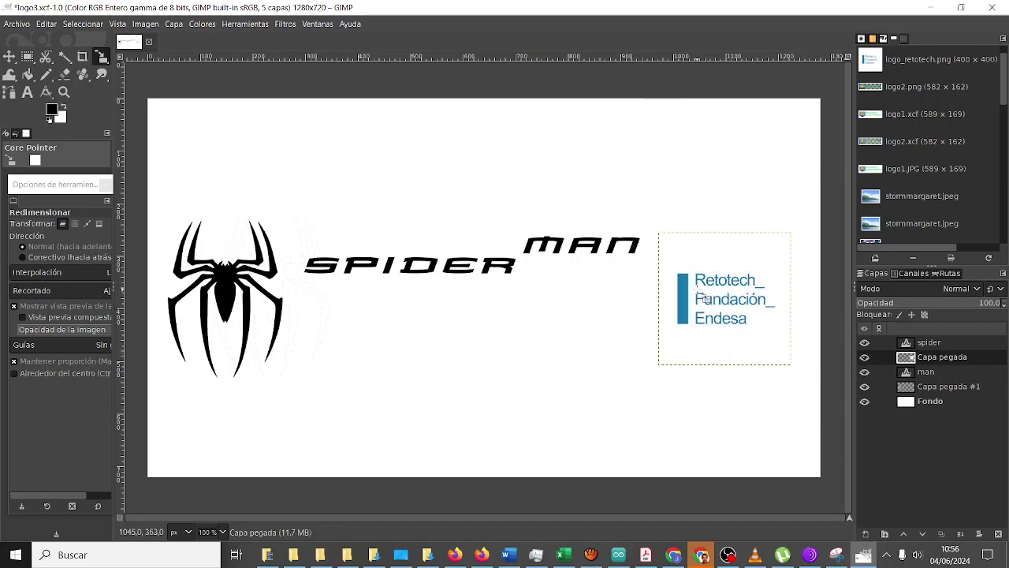
{"action": "left_click", "coordinate": [9, 56]}
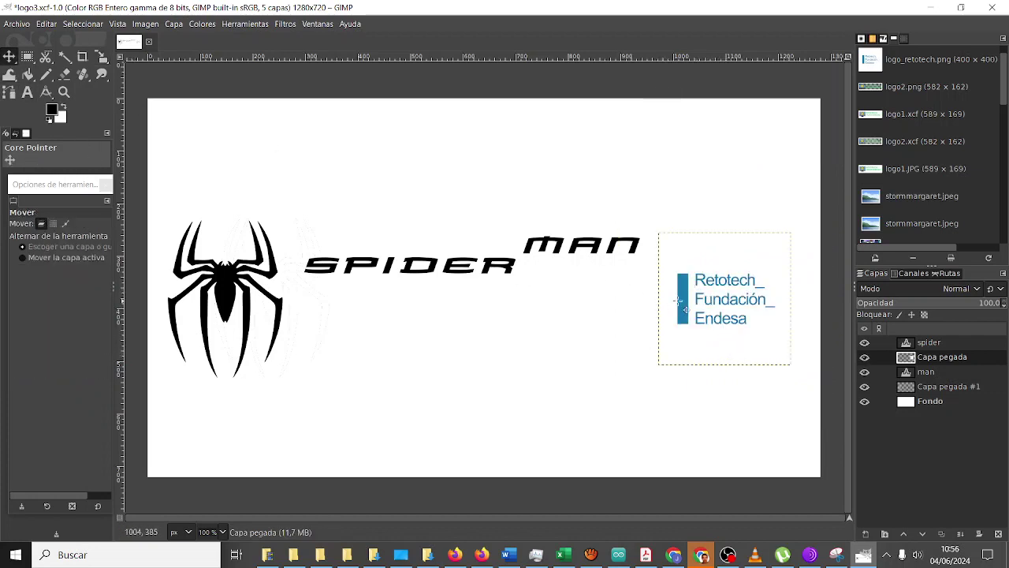
{"action": "left_click_drag", "start_coordinate": [676, 299], "coordinate": [692, 301]}
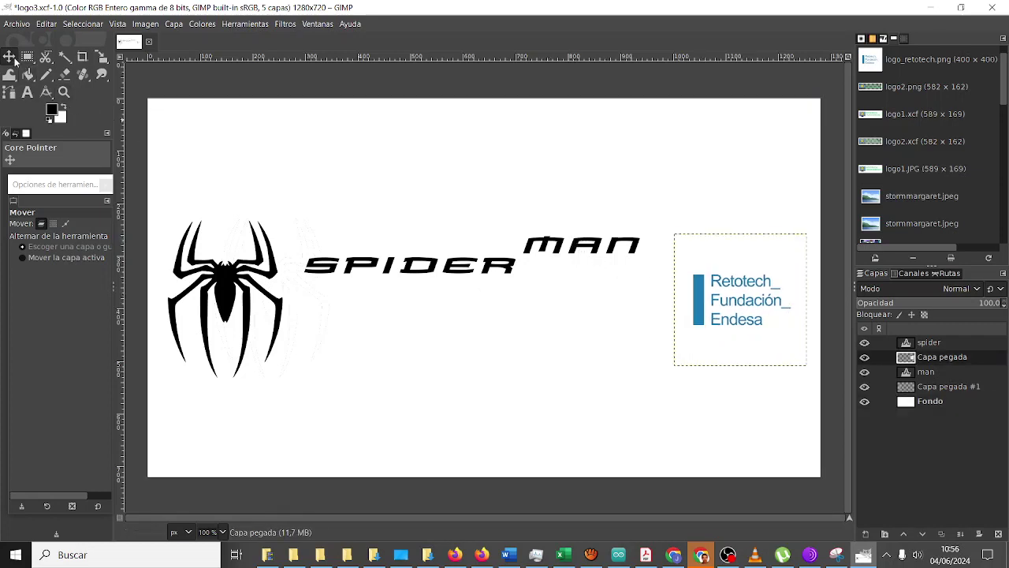
Nudge MAN slightly right and paste a copy of it just below.
{"action": "left_click", "coordinate": [941, 344]}
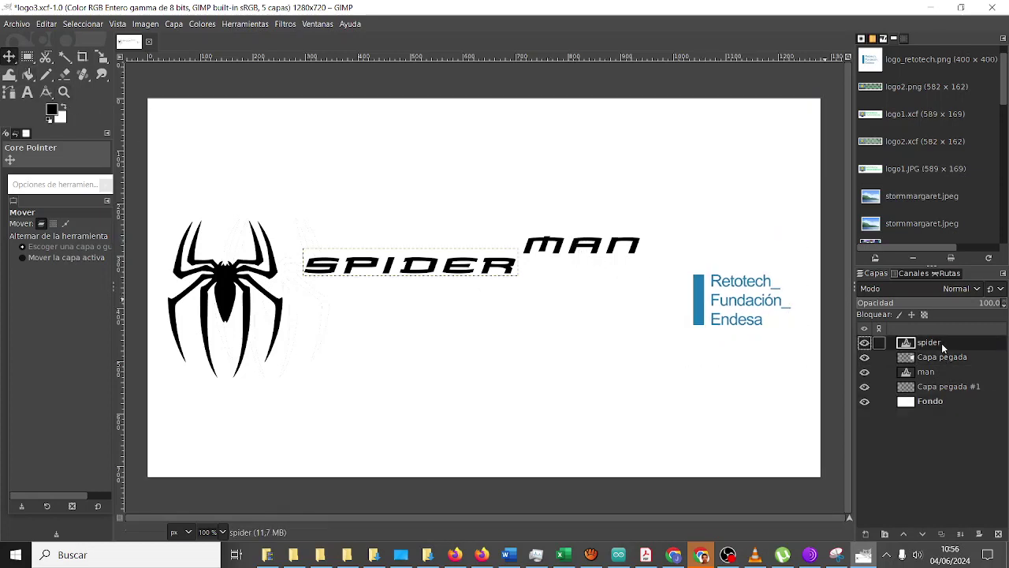
{"action": "key", "text": "Page_Down"}
{"action": "key", "text": "Page_Down"}
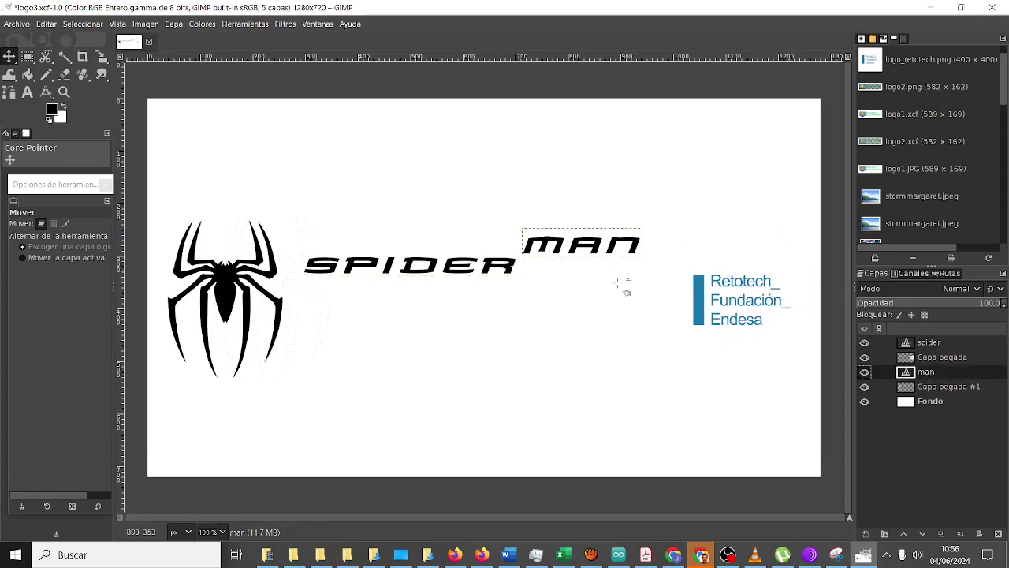
{"action": "left_click_drag", "start_coordinate": [596, 248], "coordinate": [614, 248]}
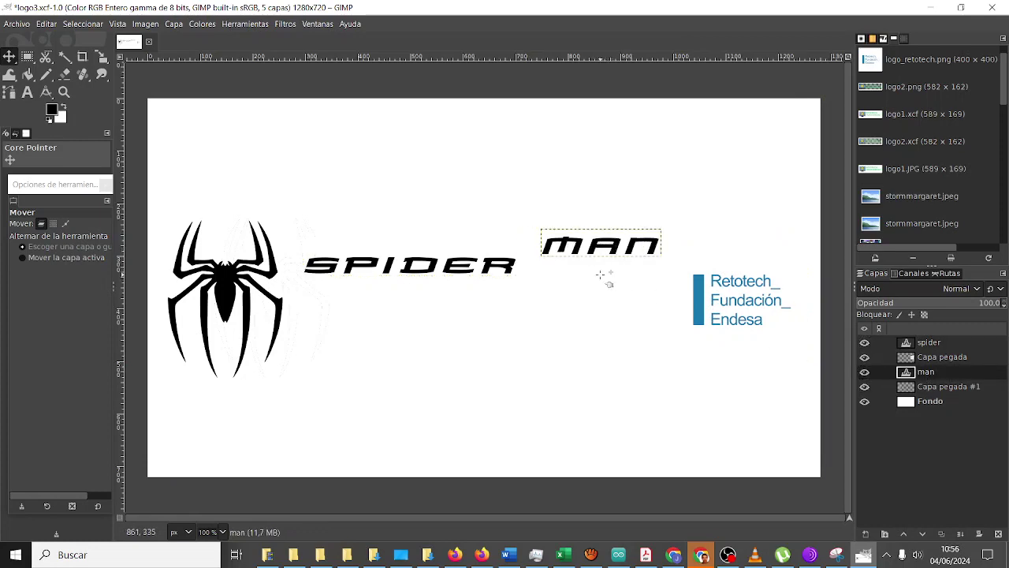
{"action": "key", "text": "ctrl+c"}
{"action": "key", "text": "ctrl+v"}
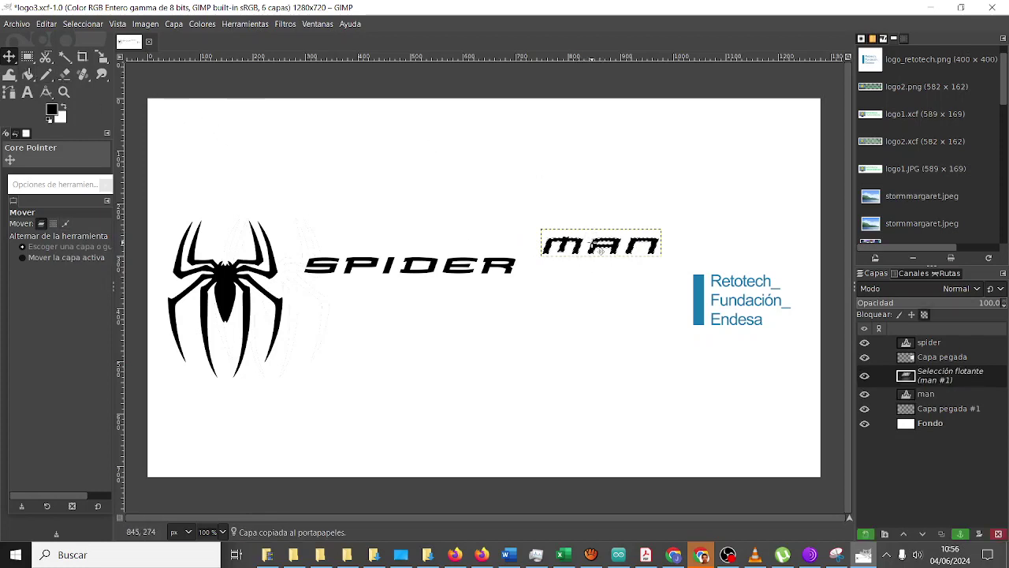
{"action": "left_click_drag", "start_coordinate": [601, 250], "coordinate": [600, 290]}
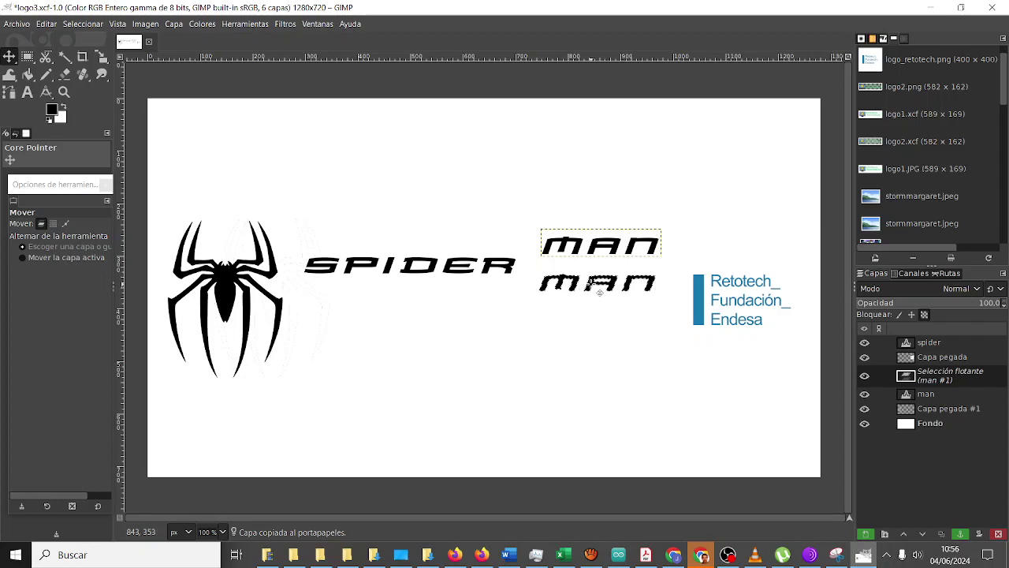
Change the lower copy's text to 'gwen'.
{"action": "left_click", "coordinate": [28, 93]}
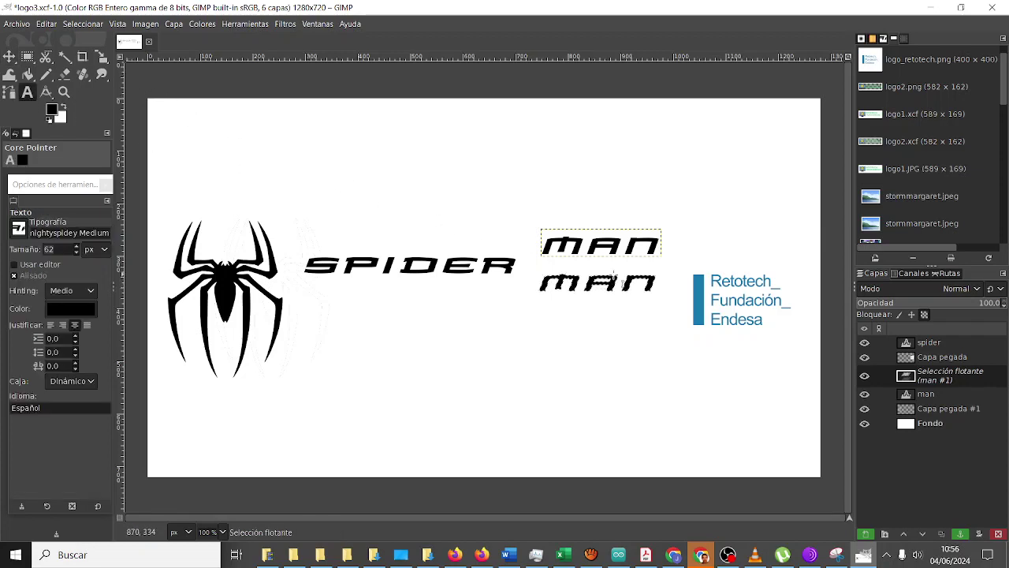
{"action": "left_click", "coordinate": [635, 280]}
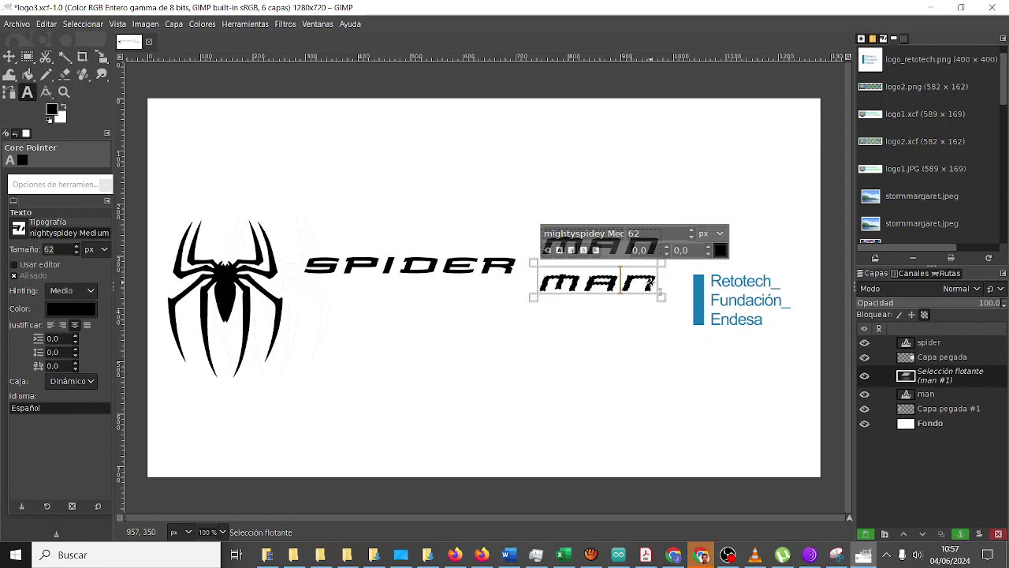
{"action": "key", "text": "BackSpace"}
{"action": "key", "text": "BackSpace"}
{"action": "key", "text": "BackSpace"}
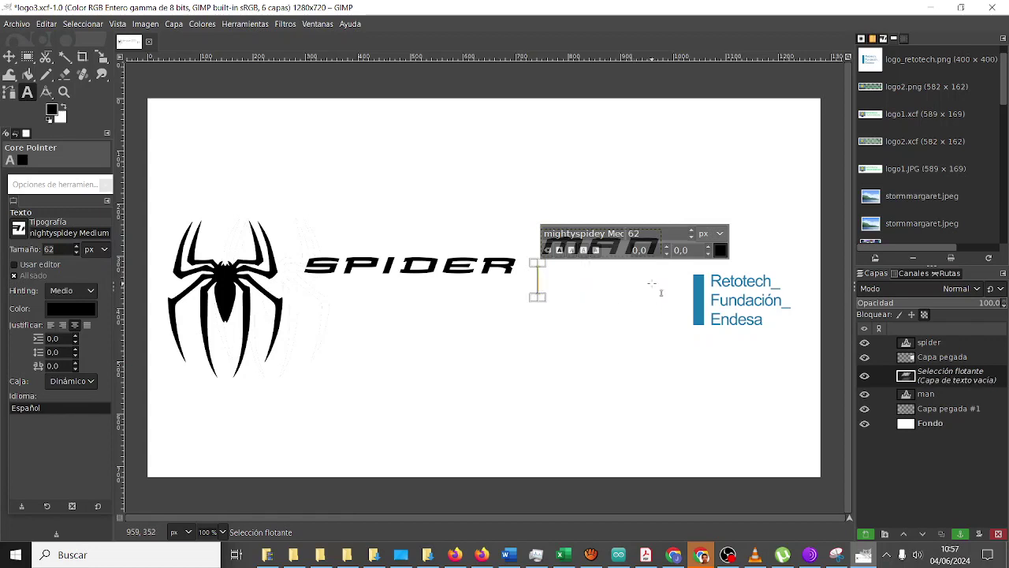
{"action": "type", "text": "gwen"}
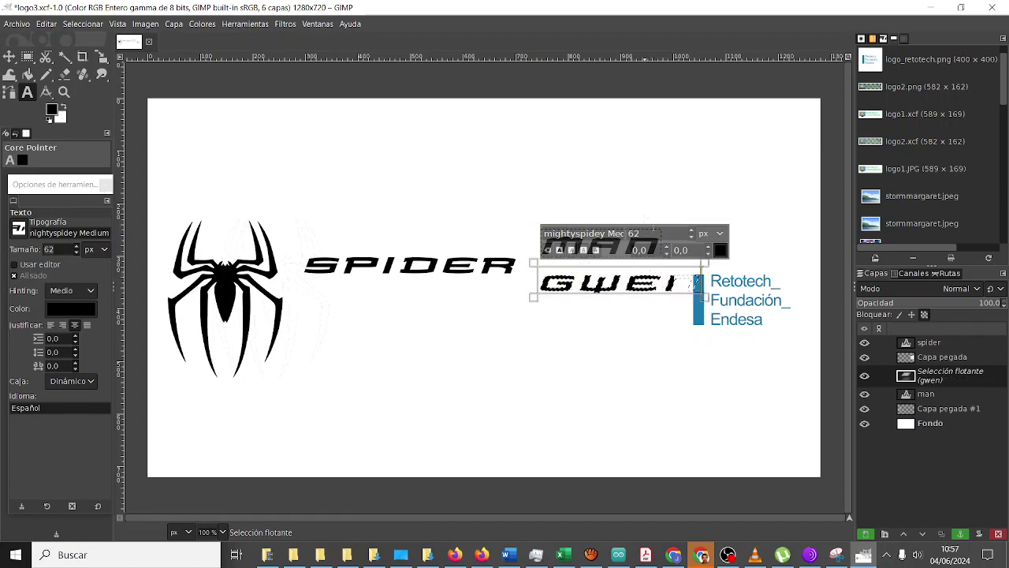
{"action": "key", "text": "ctrl+a"}
{"action": "left_click", "coordinate": [661, 206]}
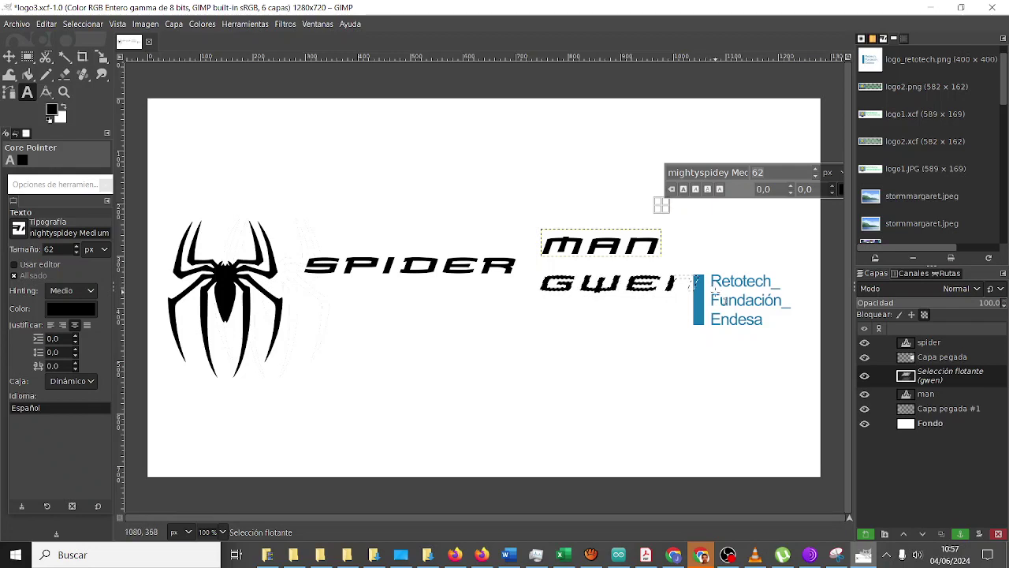
{"action": "left_click", "coordinate": [687, 287]}
{"action": "key", "text": "Escape"}
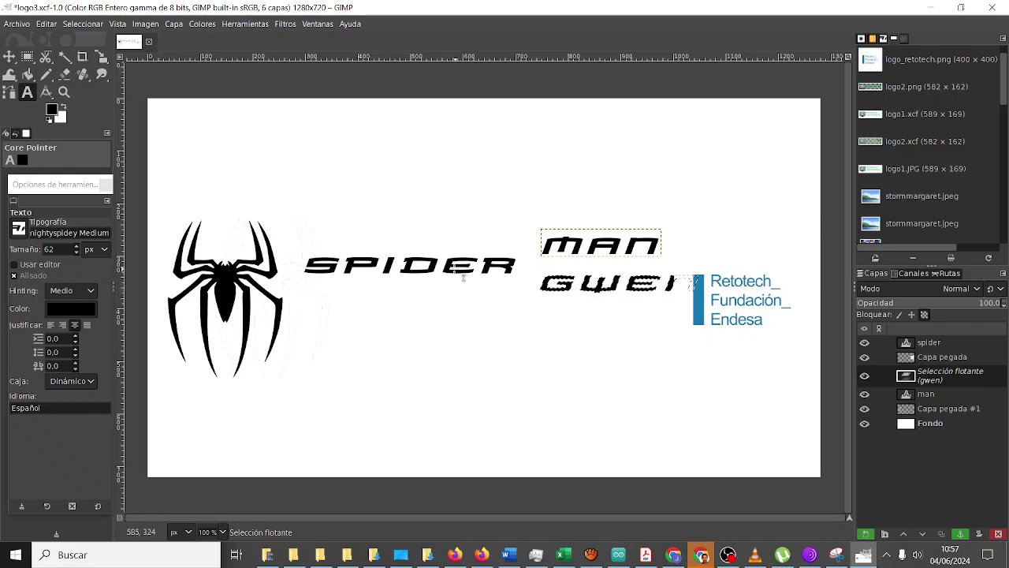
Anchor the GWEN floating selection into the man layer and reselect the SPIDER layer.
{"action": "left_click", "coordinate": [11, 58]}
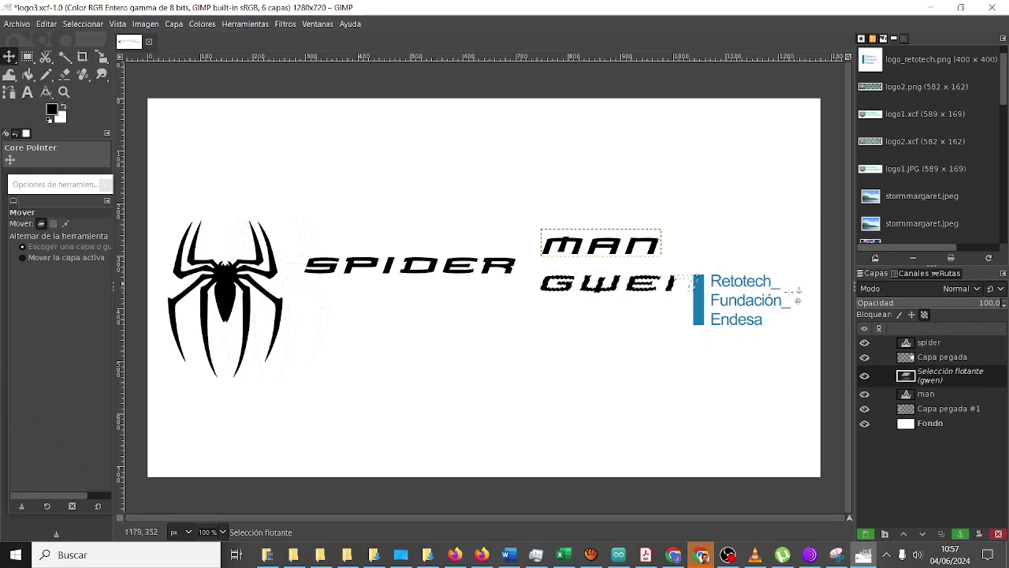
{"action": "left_click", "coordinate": [926, 345]}
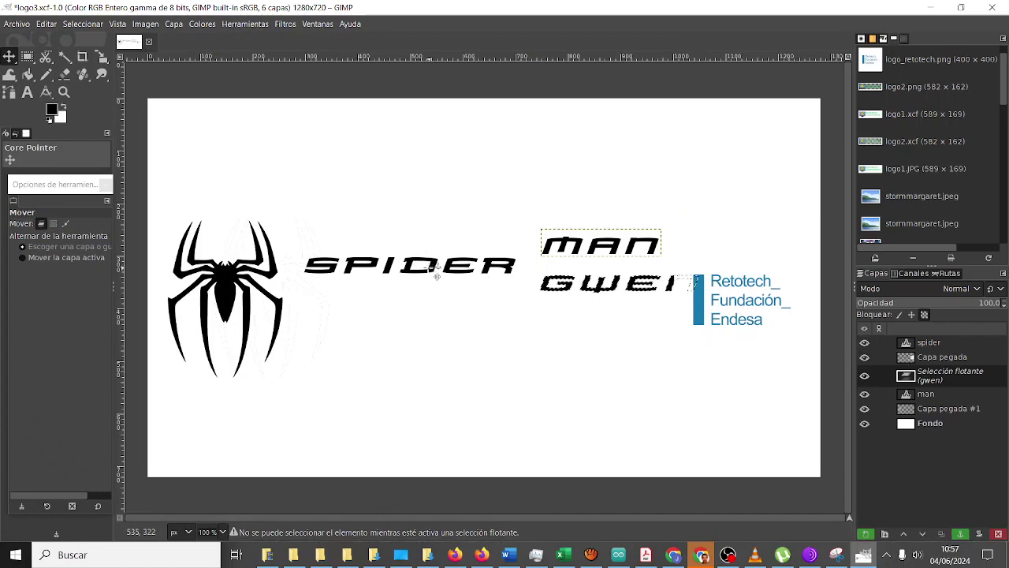
{"action": "left_click", "coordinate": [418, 272]}
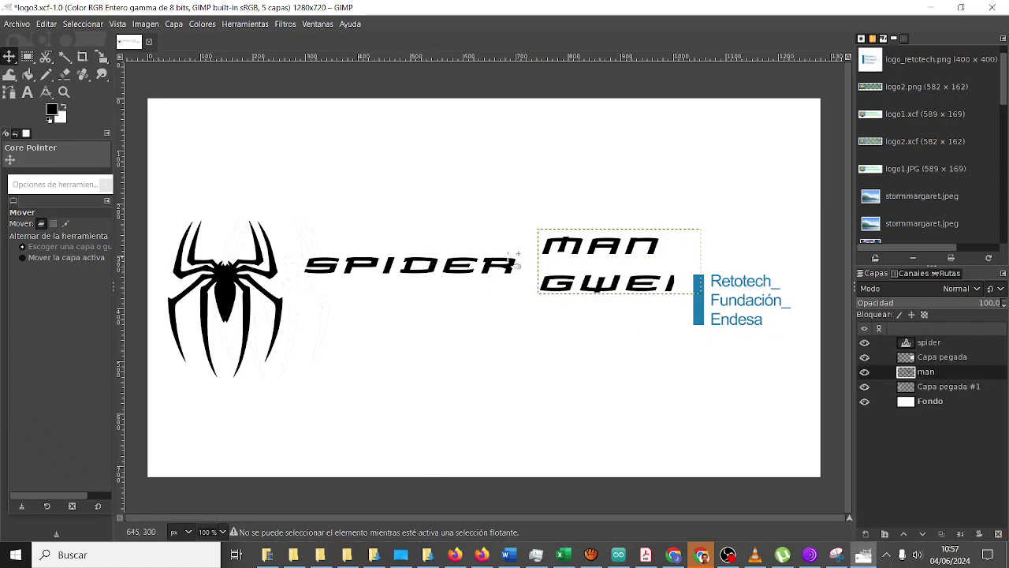
{"action": "left_click", "coordinate": [936, 340]}
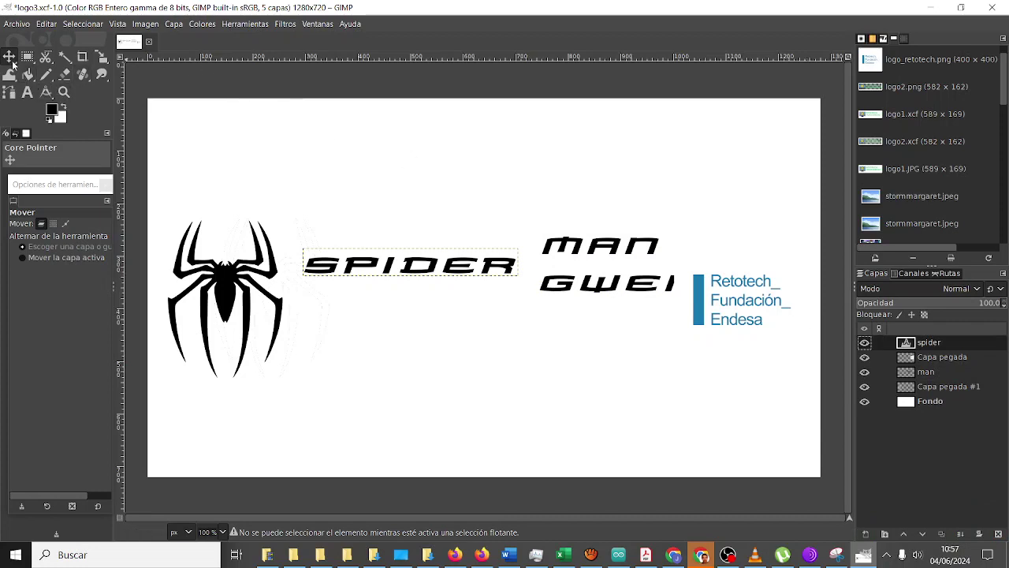
Shift SPIDER and MAN/GWEN left and add a hyphen so it reads SPIDER-.
{"action": "left_click_drag", "start_coordinate": [476, 271], "coordinate": [462, 273]}
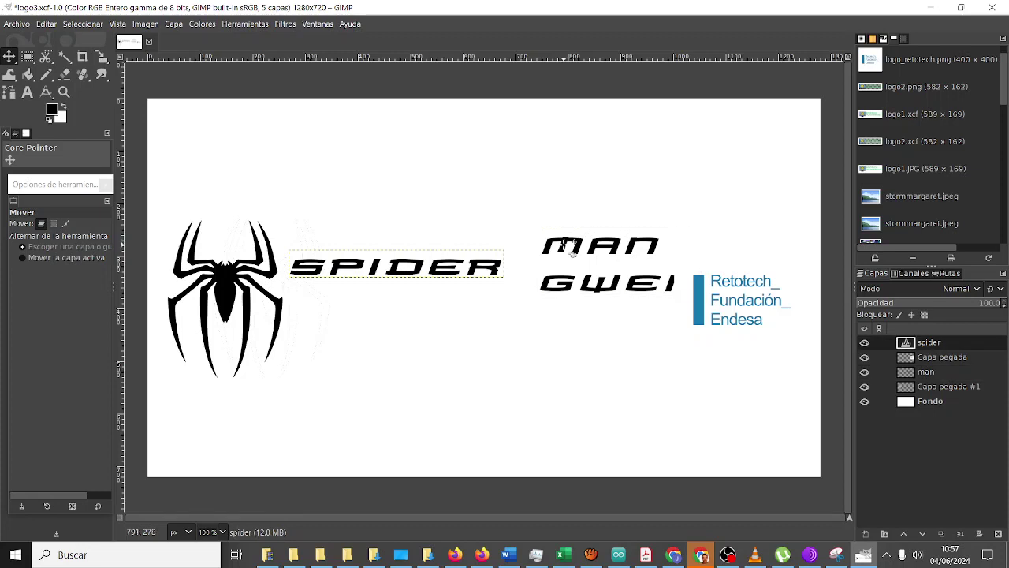
{"action": "left_click_drag", "start_coordinate": [566, 245], "coordinate": [532, 247]}
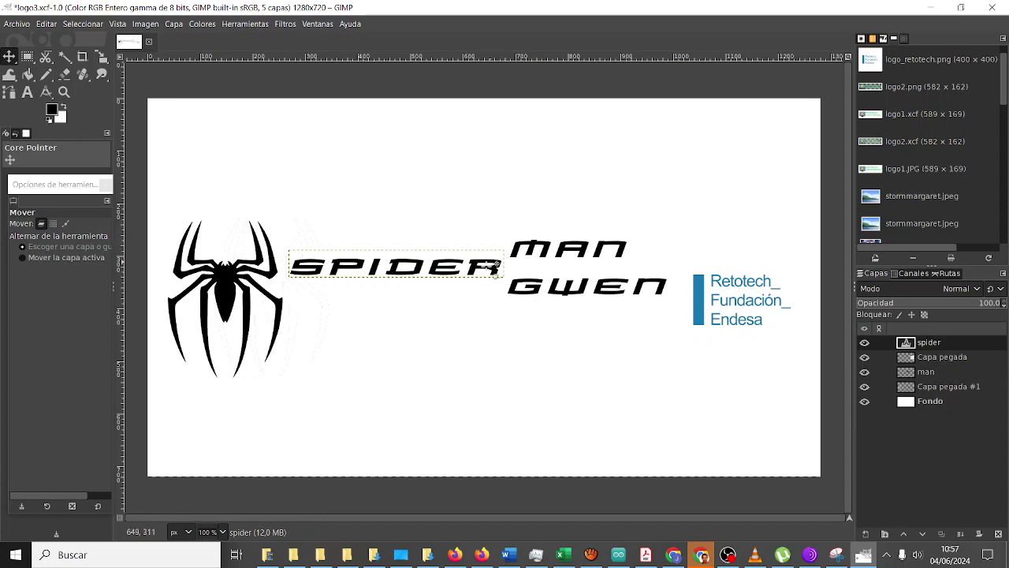
{"action": "left_click", "coordinate": [27, 91]}
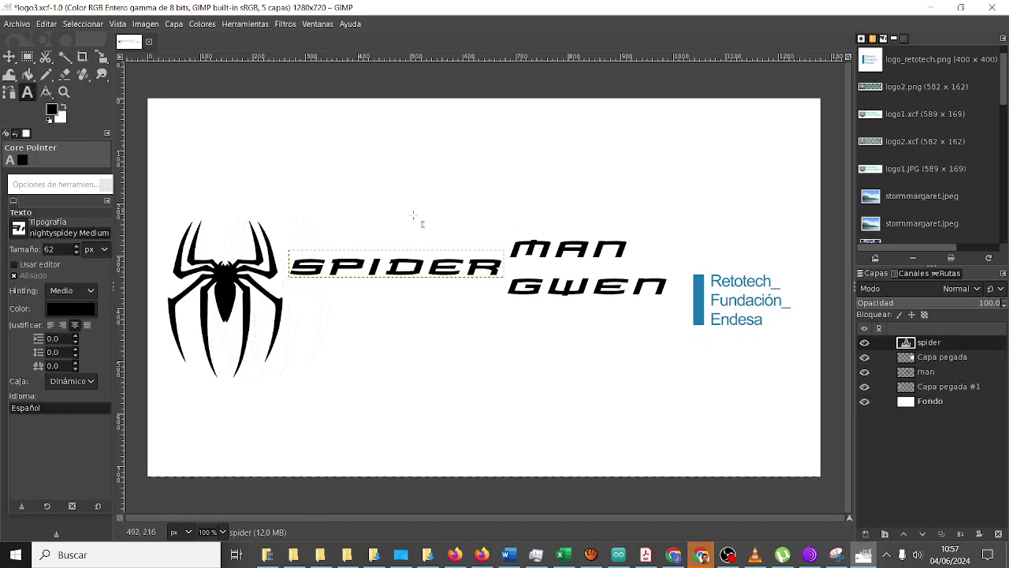
{"action": "left_click", "coordinate": [501, 266]}
{"action": "type", "text": "-"}
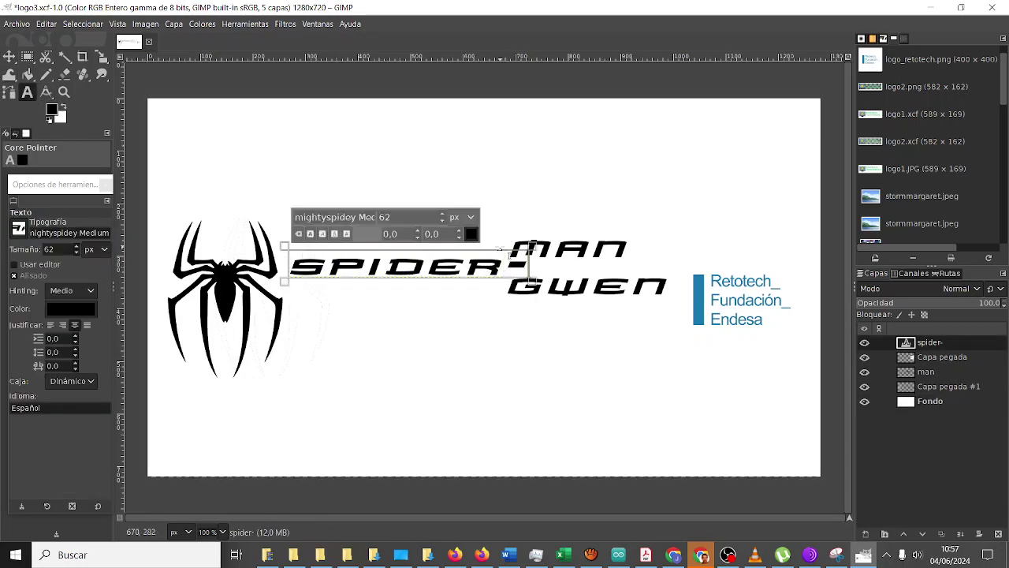
{"action": "left_click", "coordinate": [11, 59]}
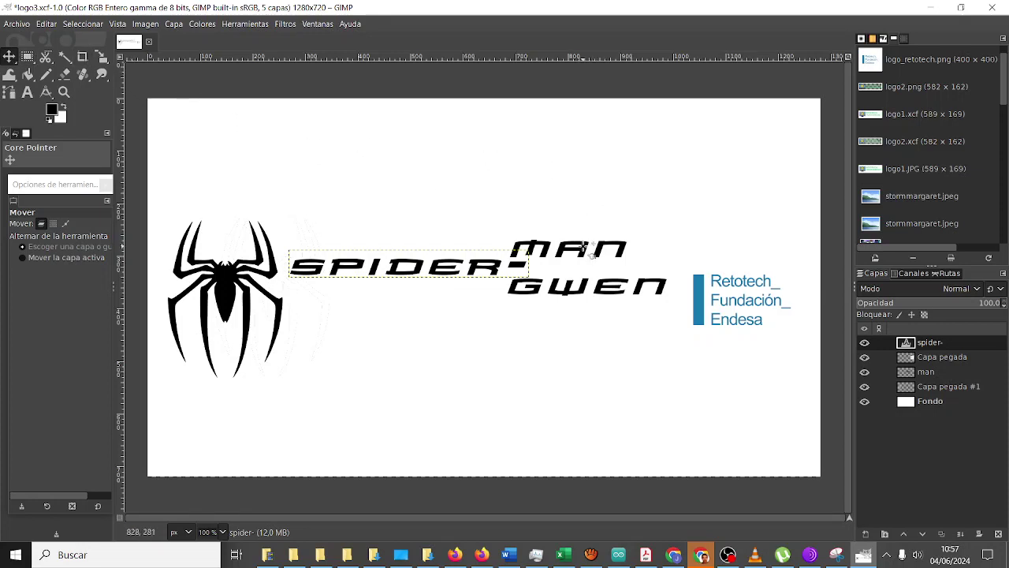
Lower SPIDER- and MAN/GWEN about 50 px and move the Retotech logo about 40 px right.
{"action": "mouse_move", "coordinate": [578, 250]}
{"action": "left_mouse_down"}
{"action": "mouse_move", "coordinate": [621, 250]}
{"action": "mouse_move", "coordinate": [606, 245]}
{"action": "left_mouse_up"}
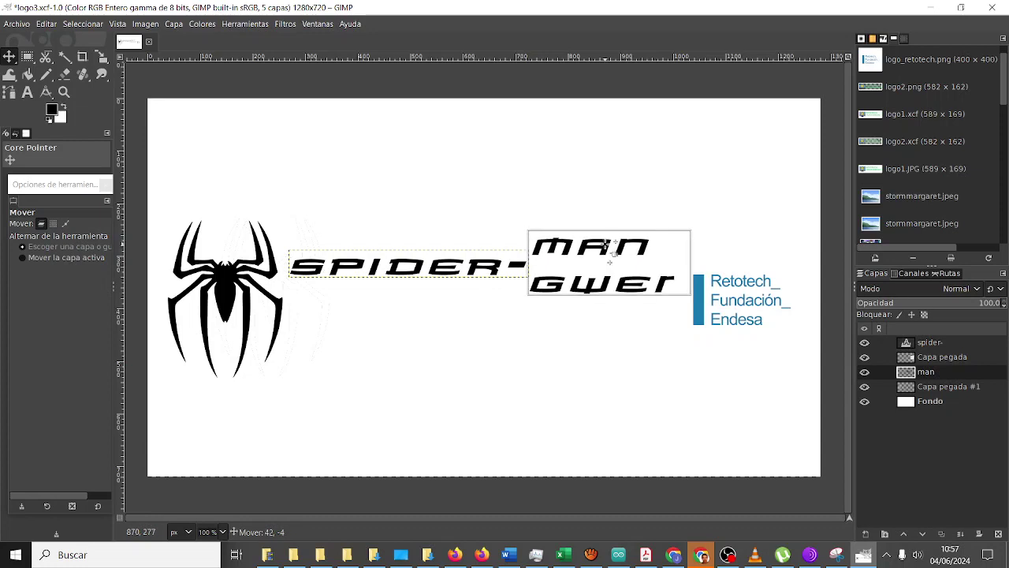
{"action": "left_click", "coordinate": [606, 246]}
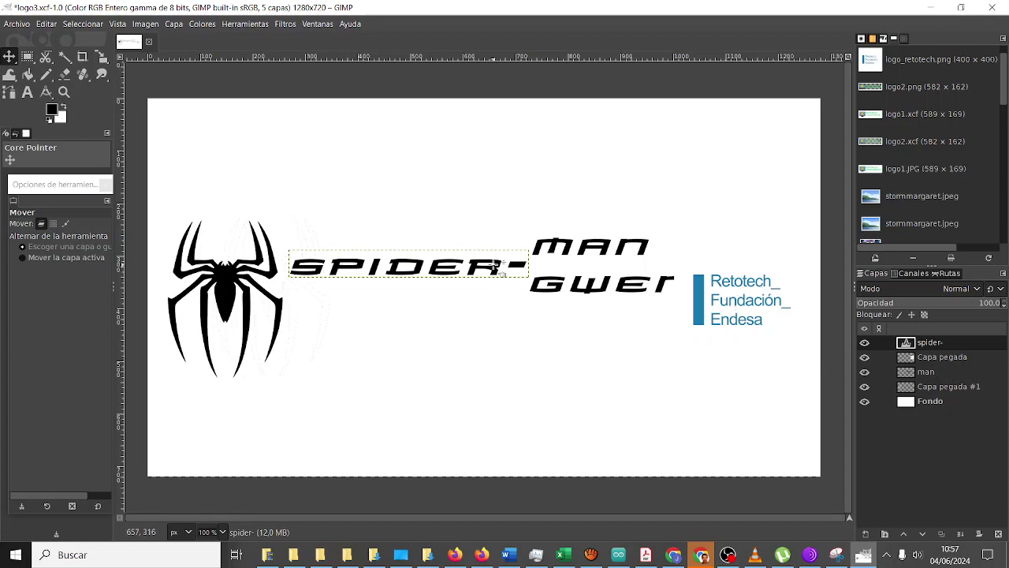
{"action": "left_click_drag", "start_coordinate": [496, 268], "coordinate": [495, 305]}
{"action": "left_click_drag", "start_coordinate": [606, 251], "coordinate": [604, 290]}
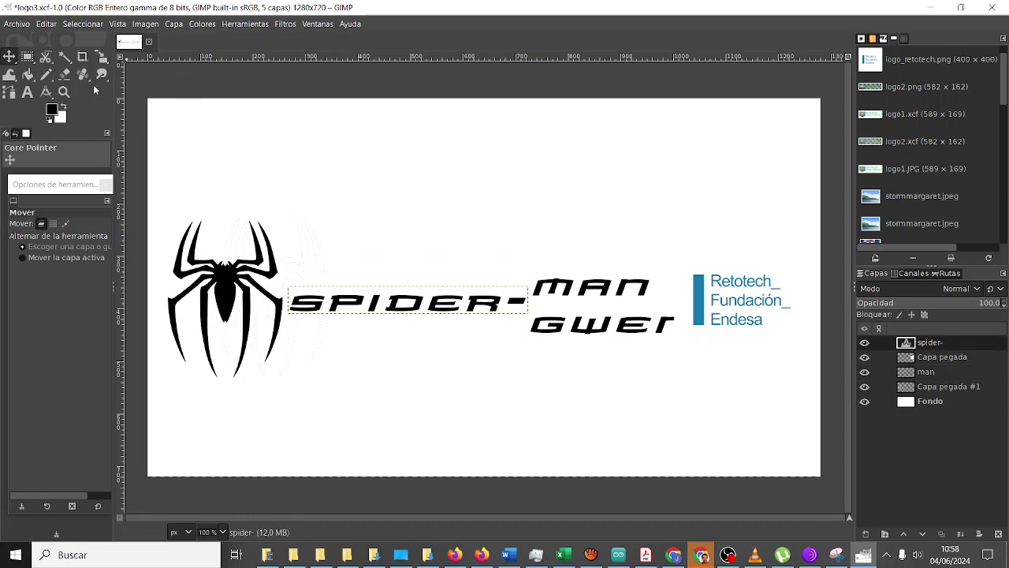
{"action": "left_click", "coordinate": [936, 361]}
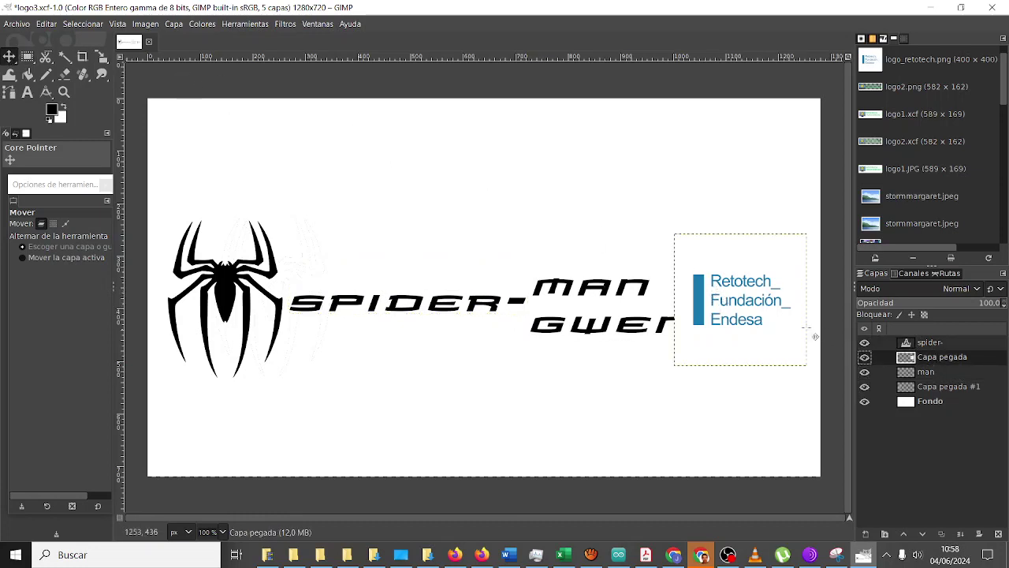
{"action": "left_click_drag", "start_coordinate": [754, 305], "coordinate": [782, 308]}
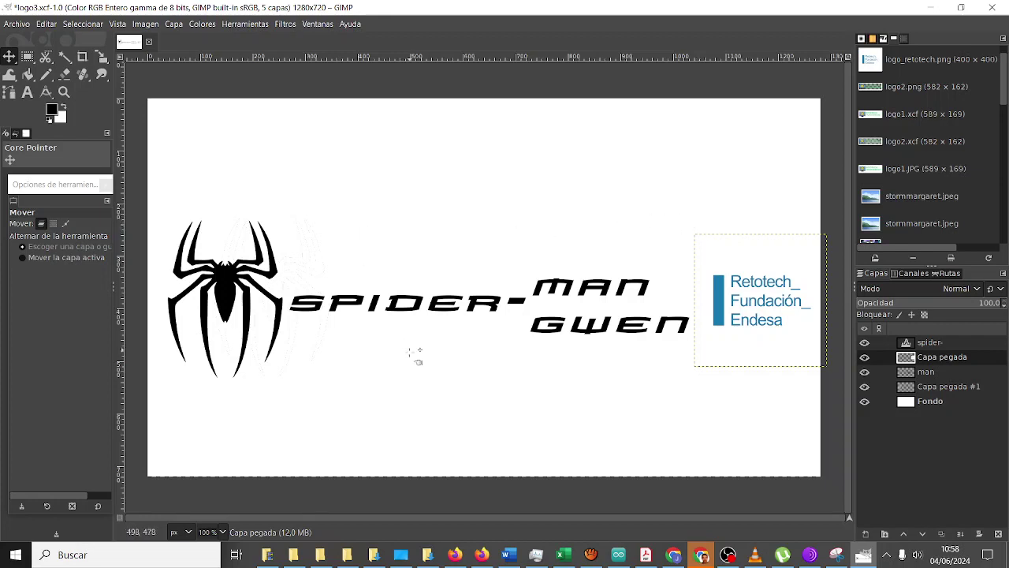
Add a NO MORE text line below the title and raise it higher on the canvas.
{"action": "left_click", "coordinate": [27, 92]}
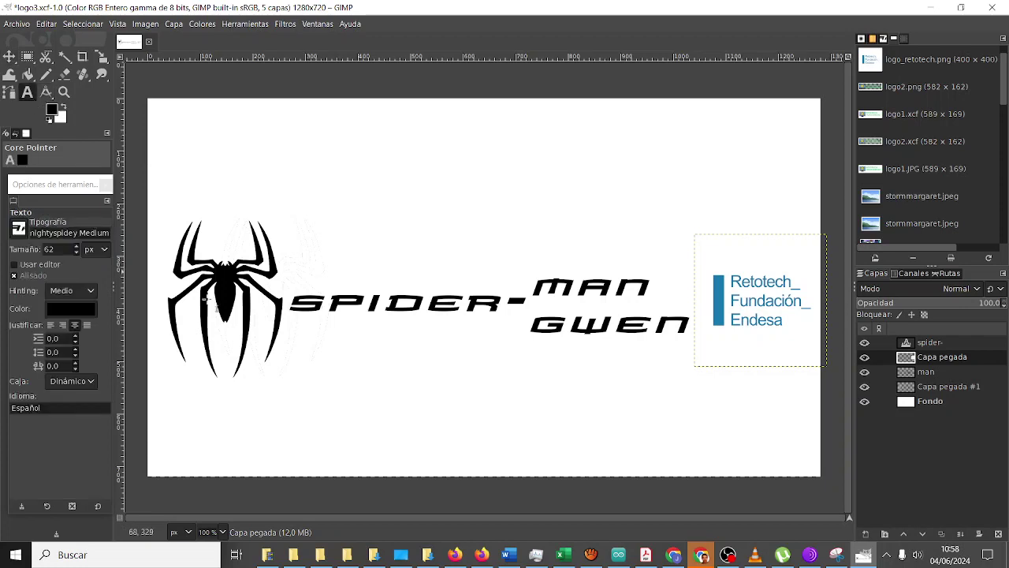
{"action": "left_click", "coordinate": [361, 394]}
{"action": "type", "text": "no"}
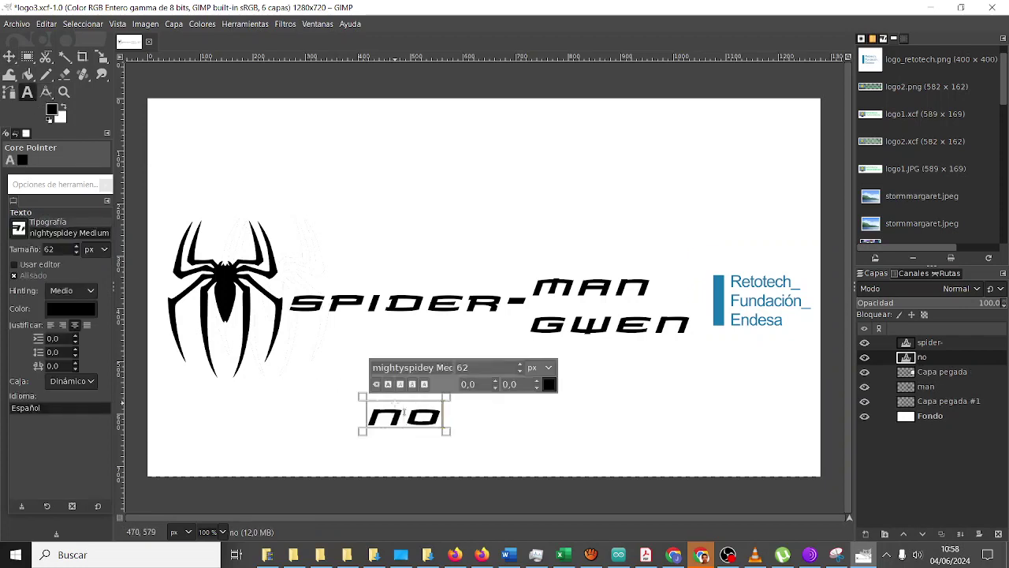
{"action": "type", "text": " more"}
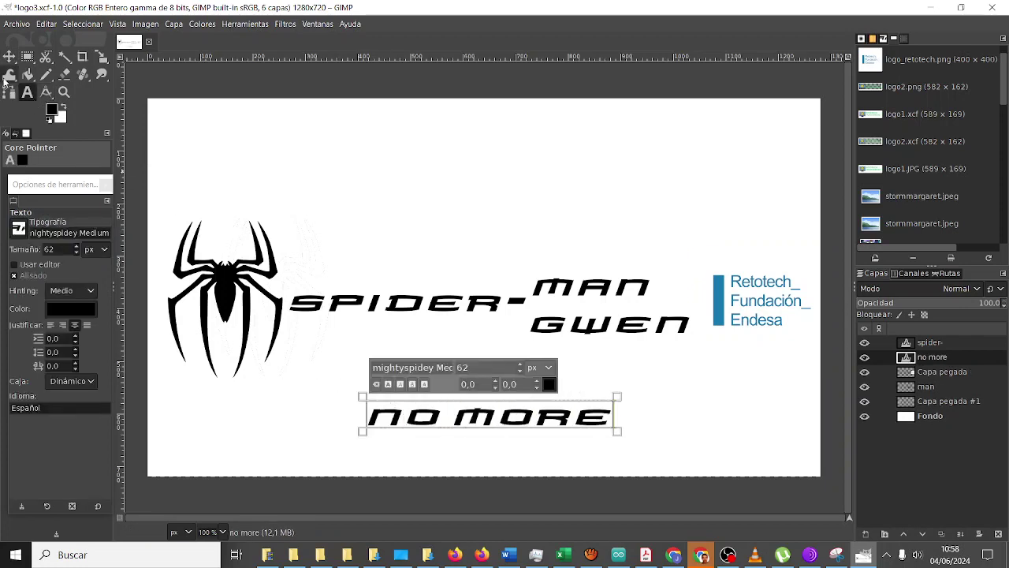
{"action": "left_click", "coordinate": [9, 56]}
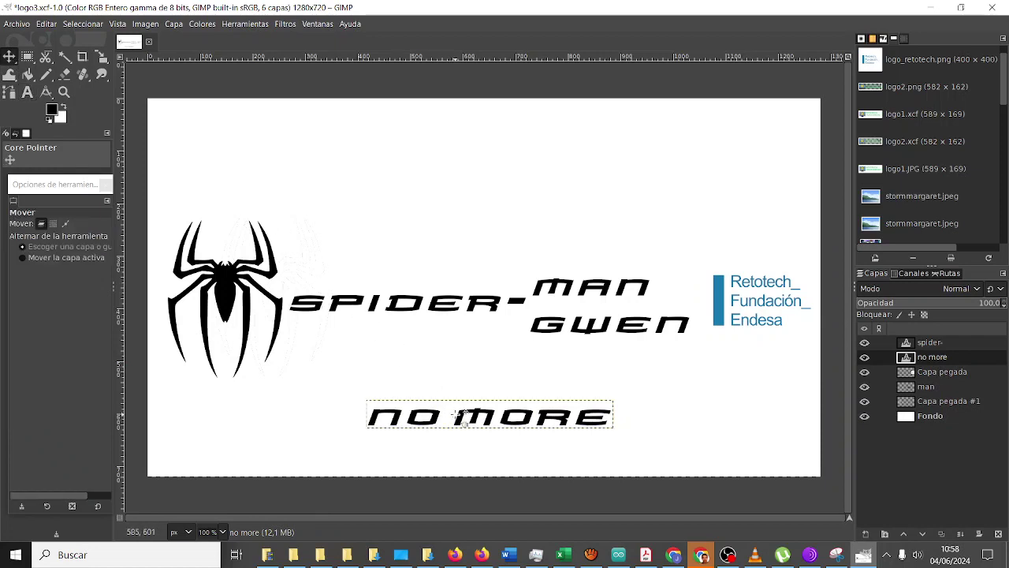
{"action": "left_click_drag", "start_coordinate": [461, 417], "coordinate": [465, 361]}
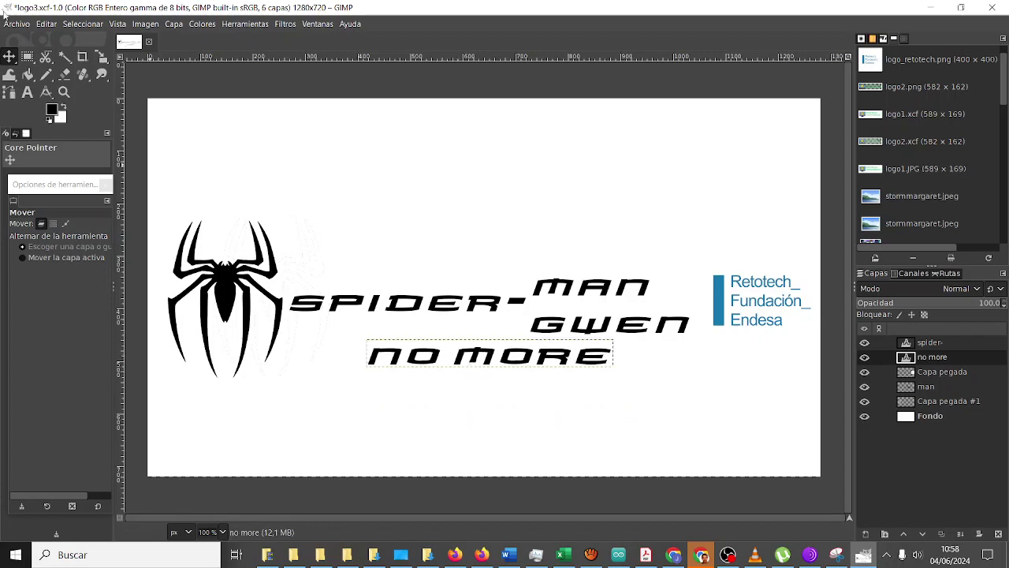
Add ESCAPE ROOM text above the title, shift it left, and nudge the MAN/GWEN text.
{"action": "left_click", "coordinate": [26, 92]}
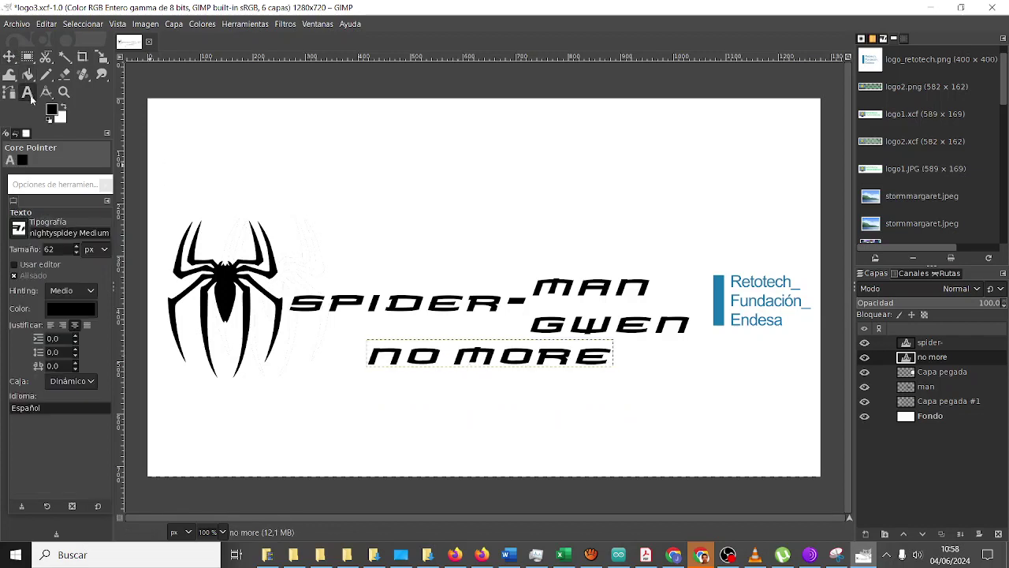
{"action": "left_click", "coordinate": [376, 233]}
{"action": "type", "text": "esca"}
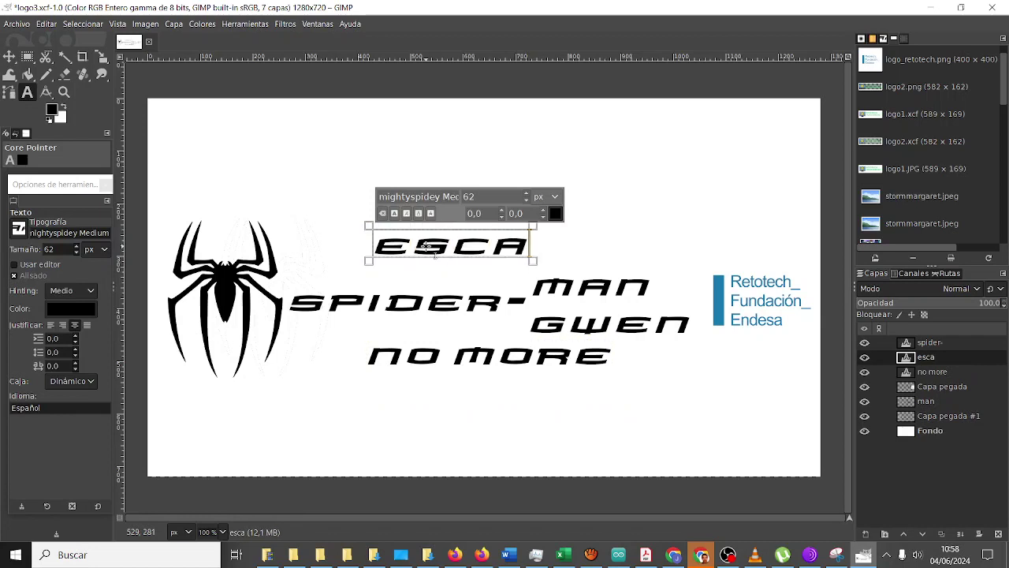
{"action": "type", "text": "pe room"}
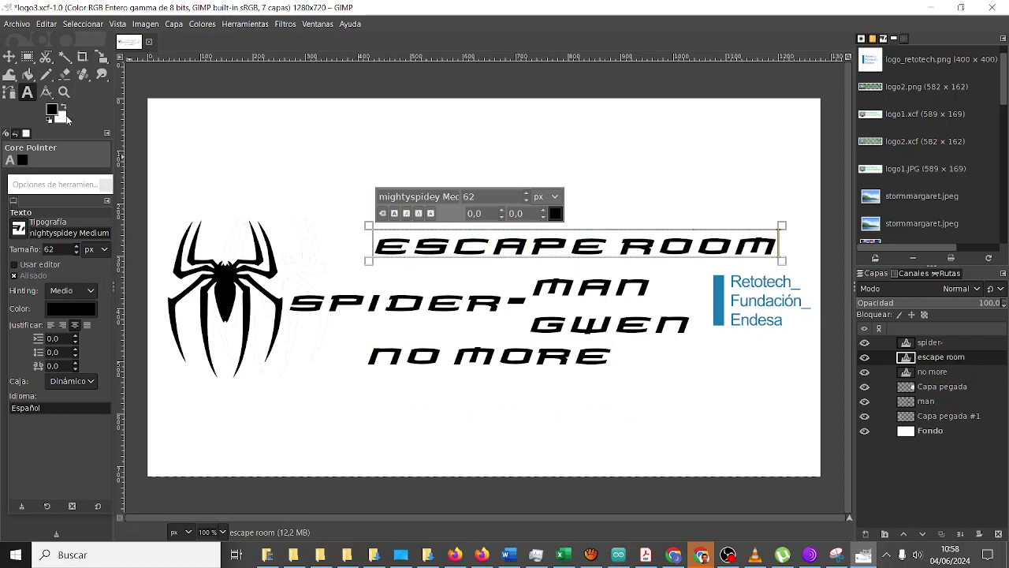
{"action": "left_click", "coordinate": [10, 57]}
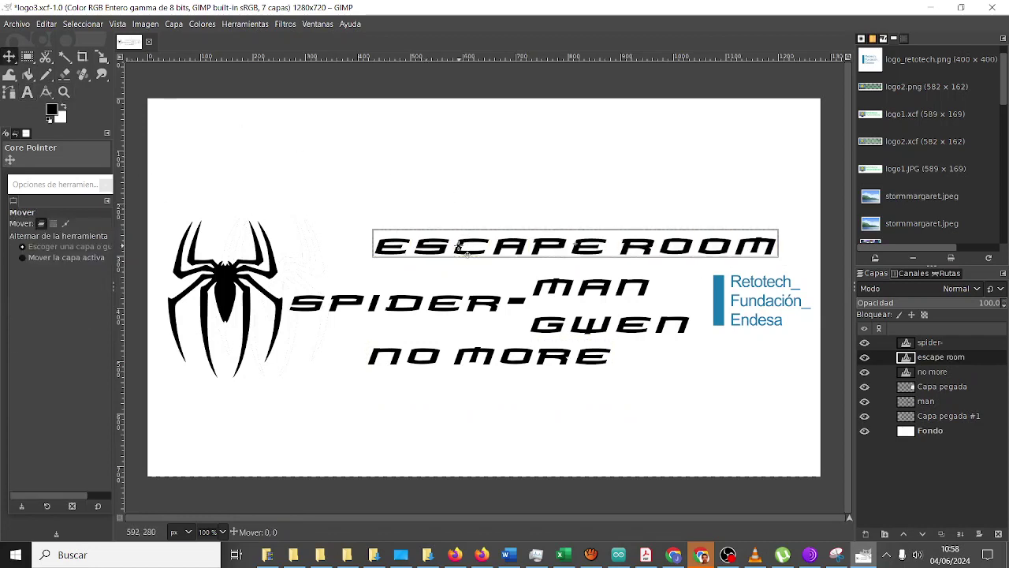
{"action": "left_click_drag", "start_coordinate": [462, 246], "coordinate": [386, 250]}
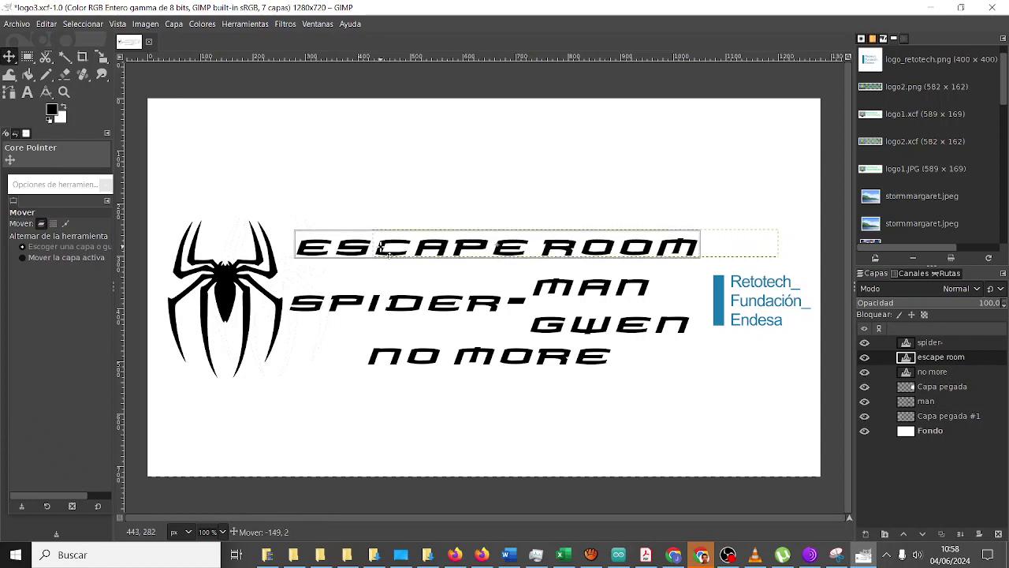
{"action": "left_click_drag", "start_coordinate": [388, 253], "coordinate": [388, 252]}
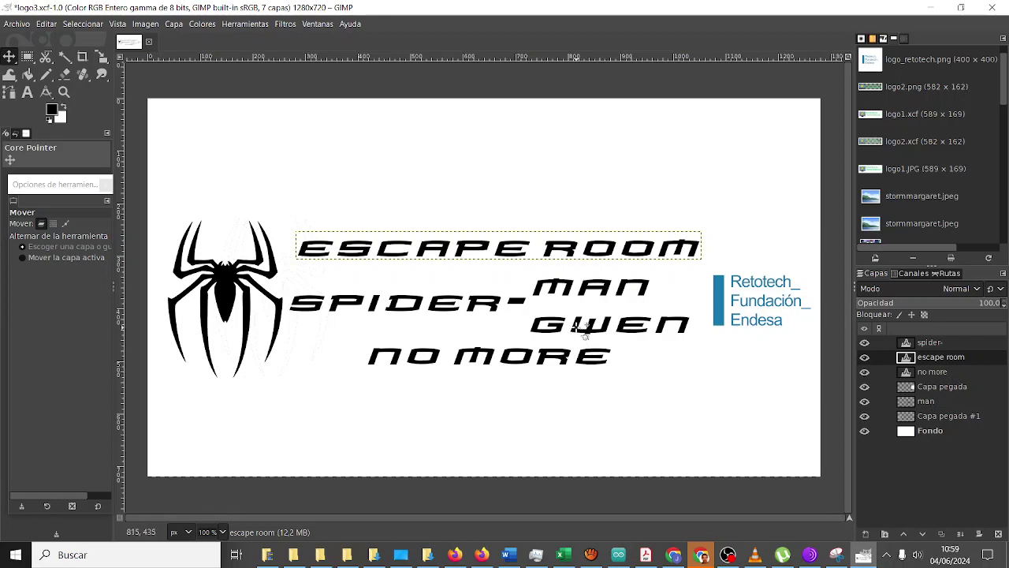
{"action": "left_click_drag", "start_coordinate": [585, 329], "coordinate": [585, 326]}
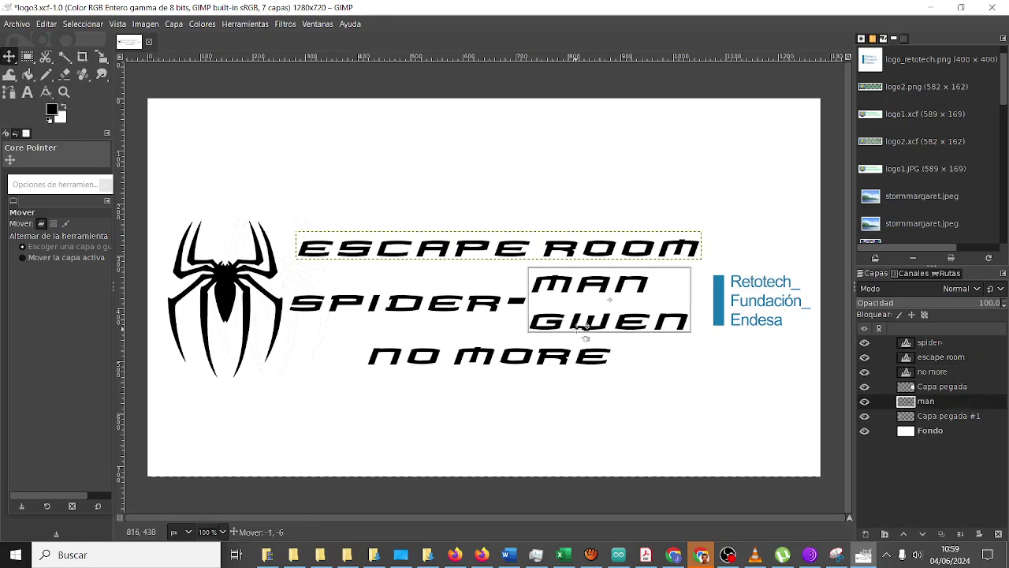
{"action": "mouse_move", "coordinate": [584, 327]}
{"action": "left_mouse_down"}
{"action": "mouse_move", "coordinate": [572, 326]}
{"action": "mouse_move", "coordinate": [586, 324]}
{"action": "left_mouse_up"}
{"action": "left_click", "coordinate": [582, 237]}
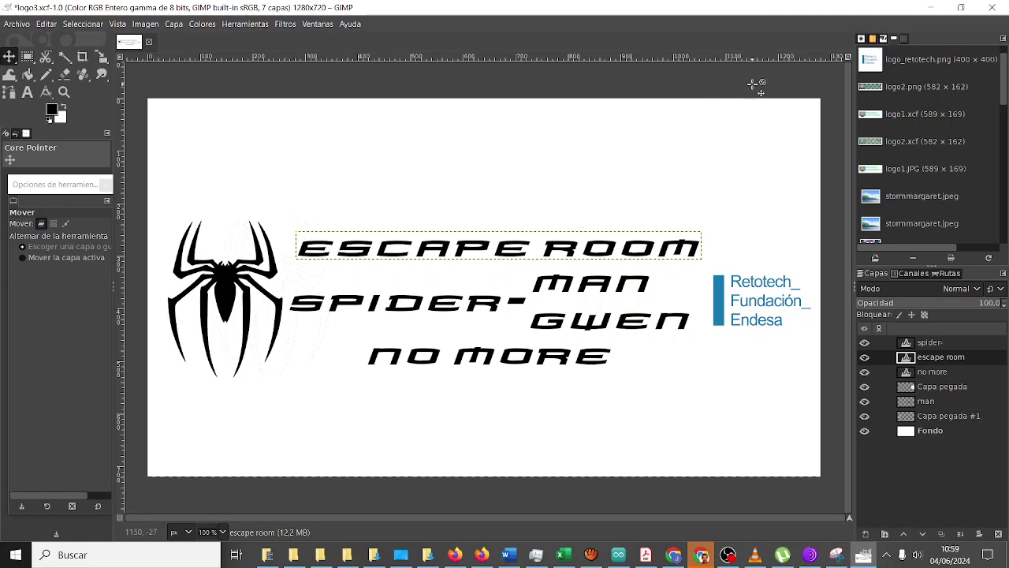
Search the web for 'logo ies monterroso' in Firefox.
{"action": "left_click", "coordinate": [455, 554]}
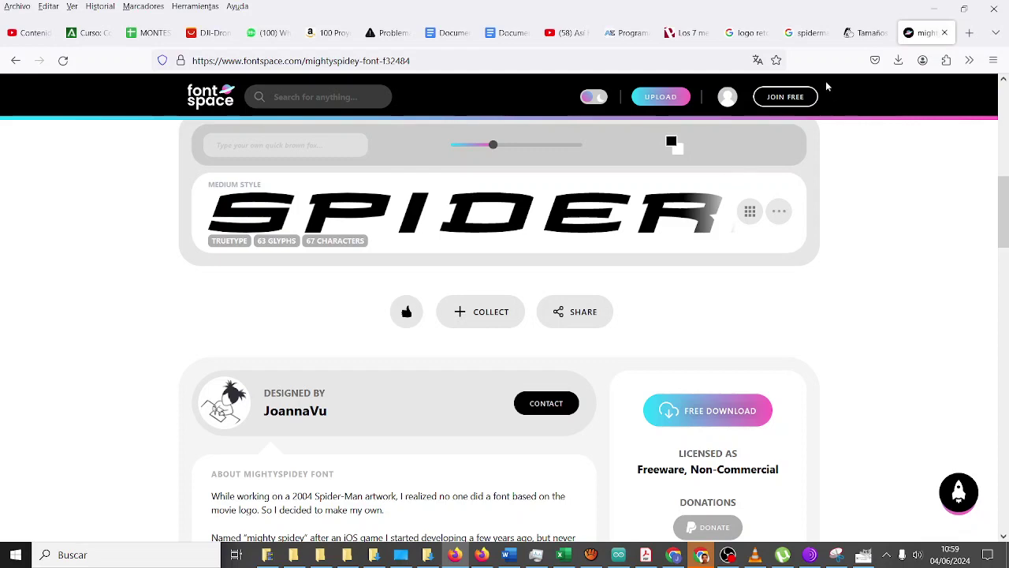
{"action": "left_click", "coordinate": [661, 65]}
{"action": "key", "text": "BackSpace"}
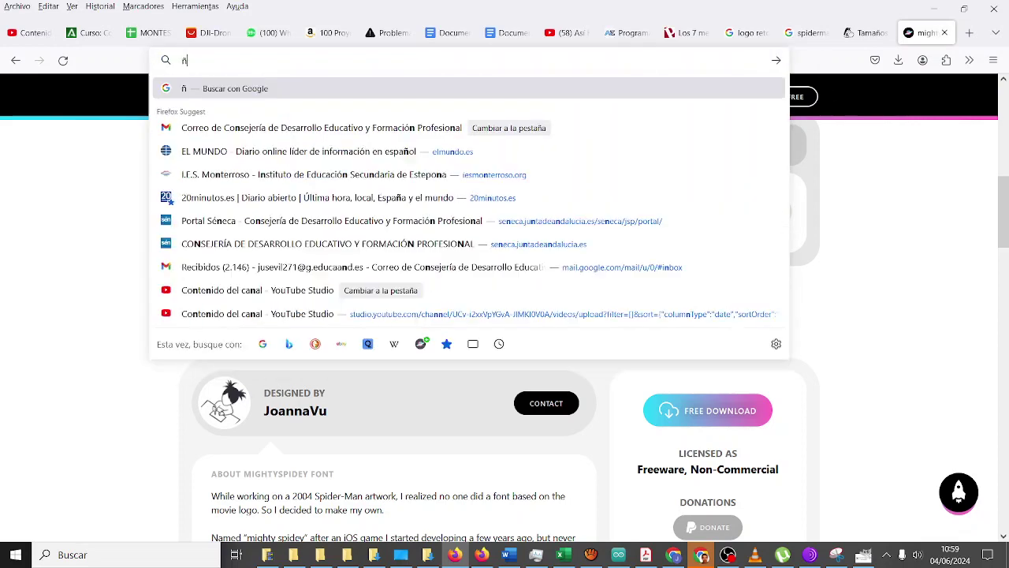
{"action": "type", "text": "logo ies monterro"}
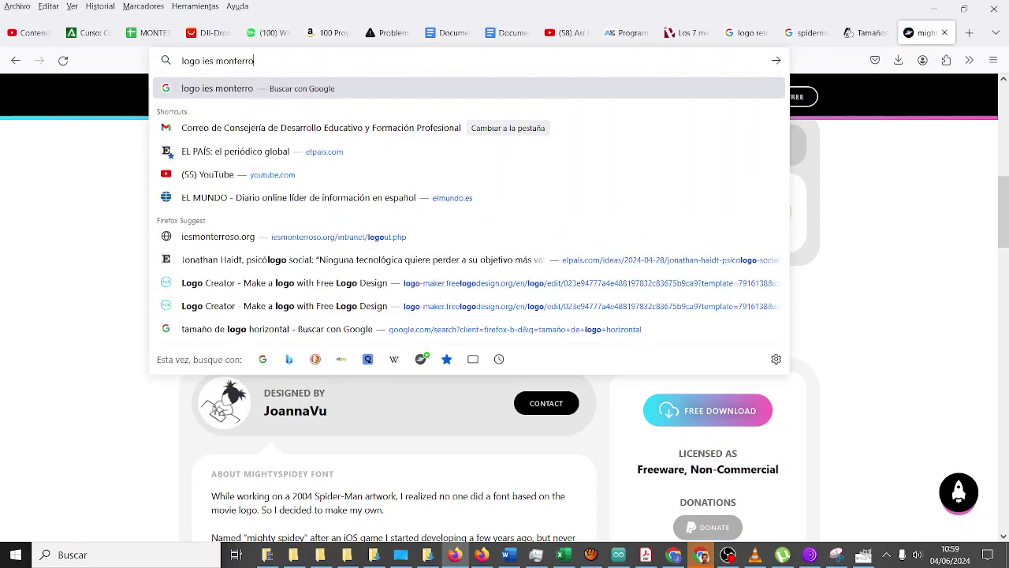
{"action": "type", "text": "so"}
{"action": "key", "text": "Return"}
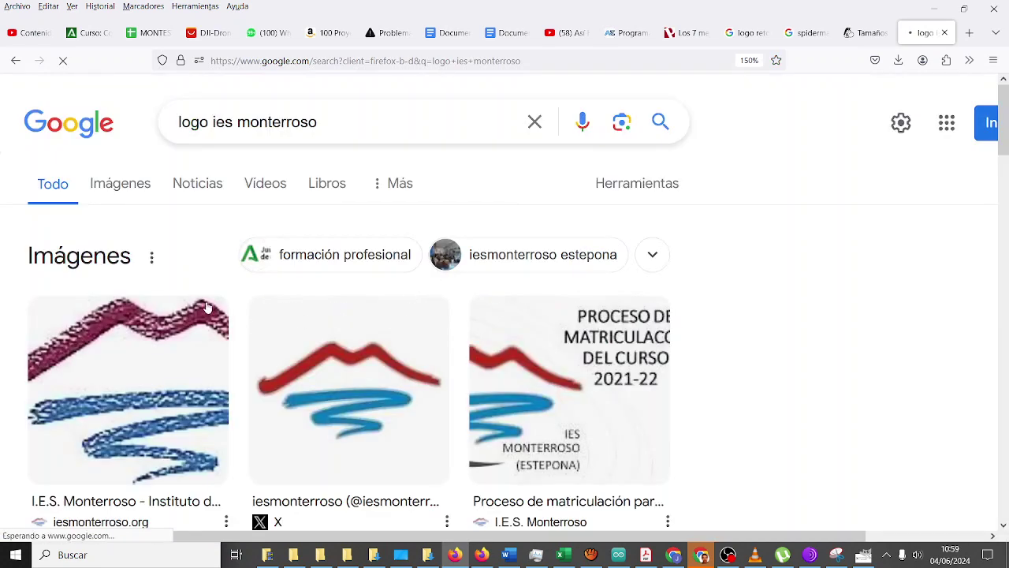
Copy the I.E.S. Monterroso logo from the Google image results.
{"action": "left_click", "coordinate": [128, 187]}
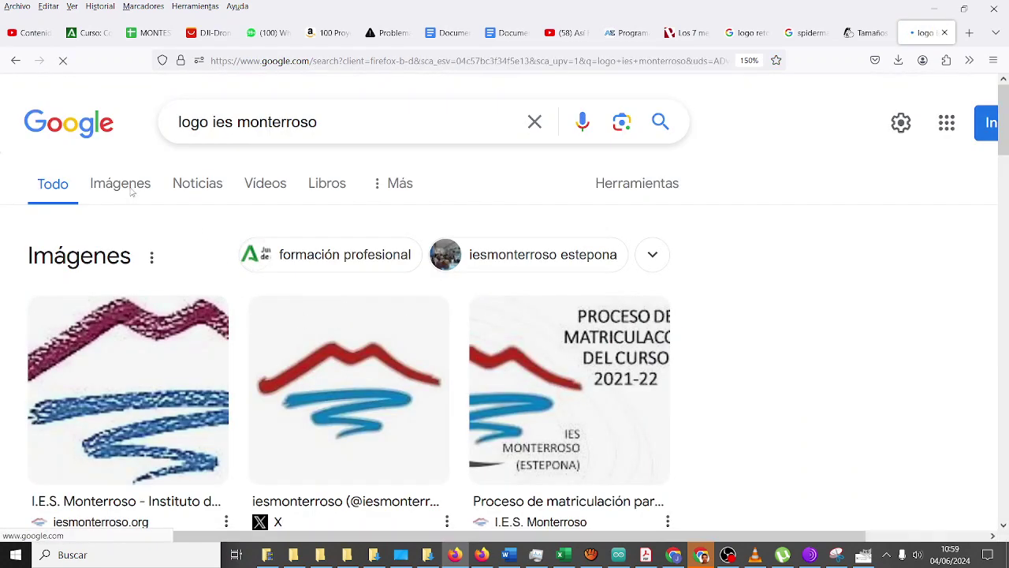
{"action": "scroll", "coordinate": [422, 215], "scroll_direction": "down", "scroll_amount": 2}
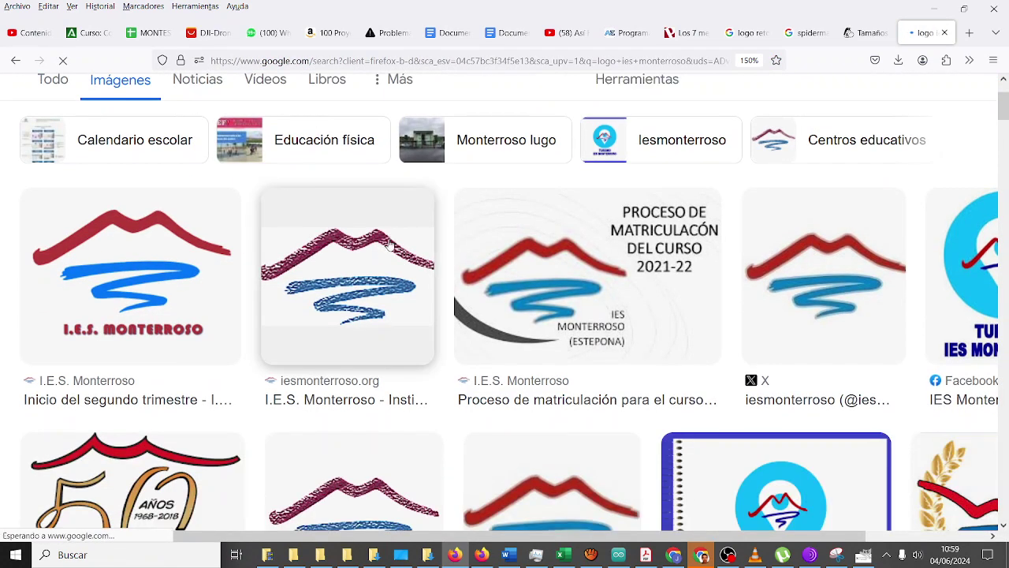
{"action": "left_click", "coordinate": [192, 289]}
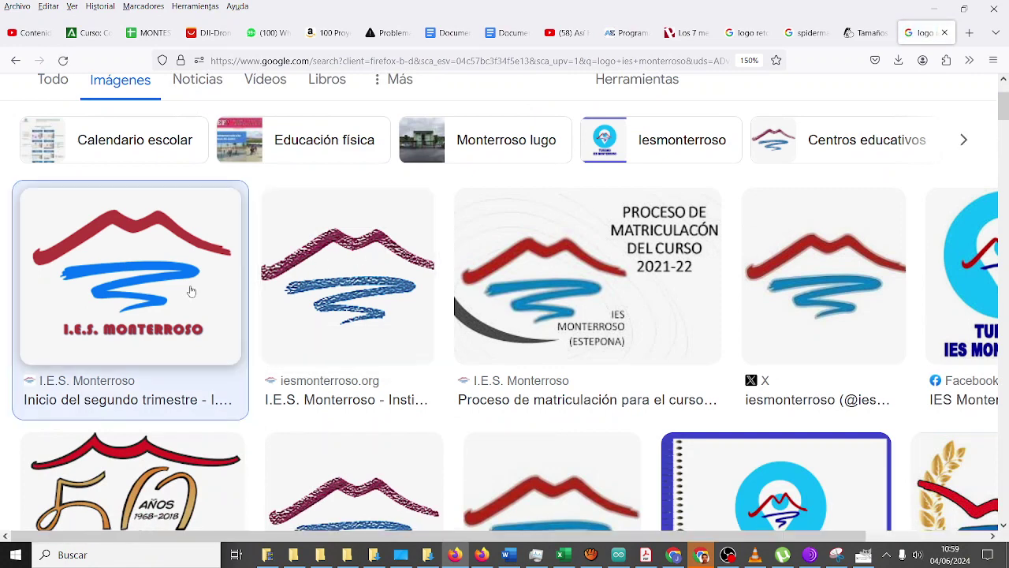
{"action": "right_click", "coordinate": [768, 286]}
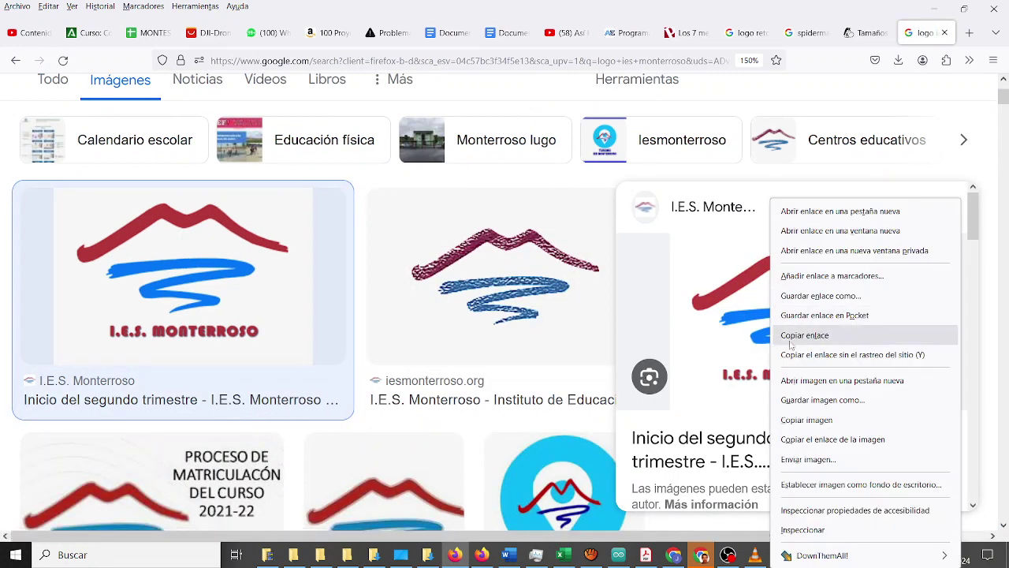
{"action": "left_click", "coordinate": [800, 419]}
{"action": "left_click", "coordinate": [863, 555]}
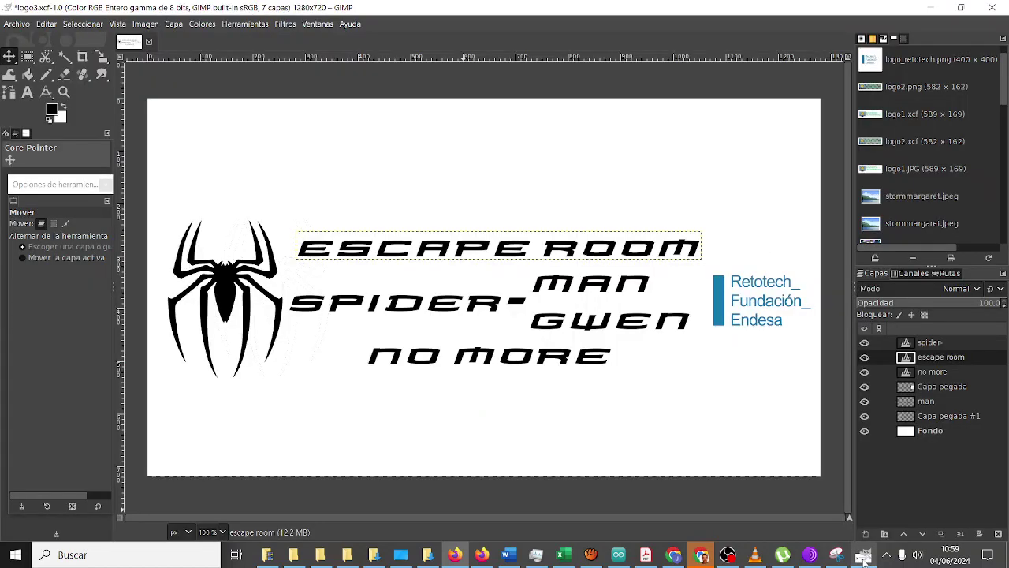
{"action": "key", "text": "ctrl+v"}
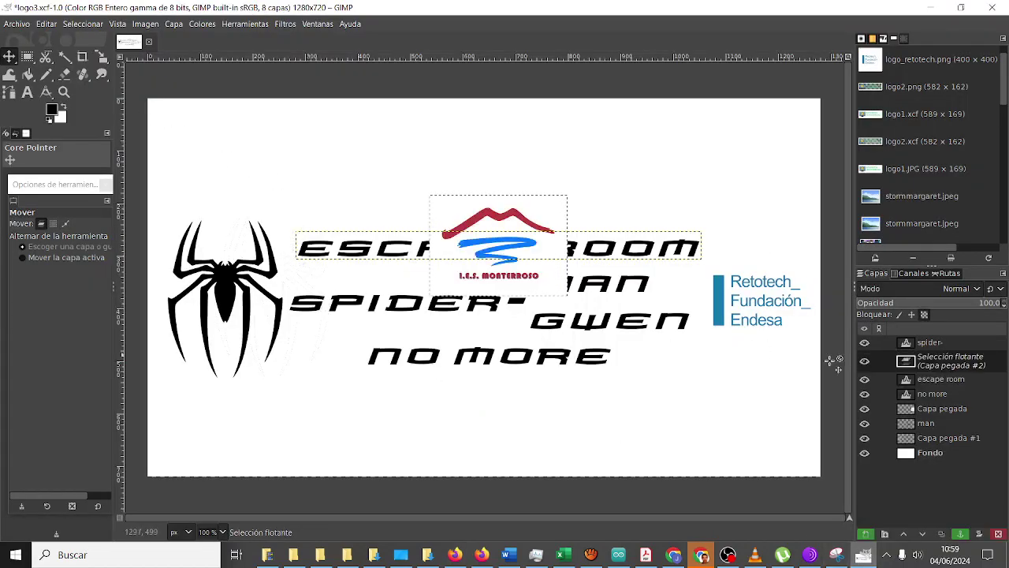
{"action": "left_click", "coordinate": [930, 453]}
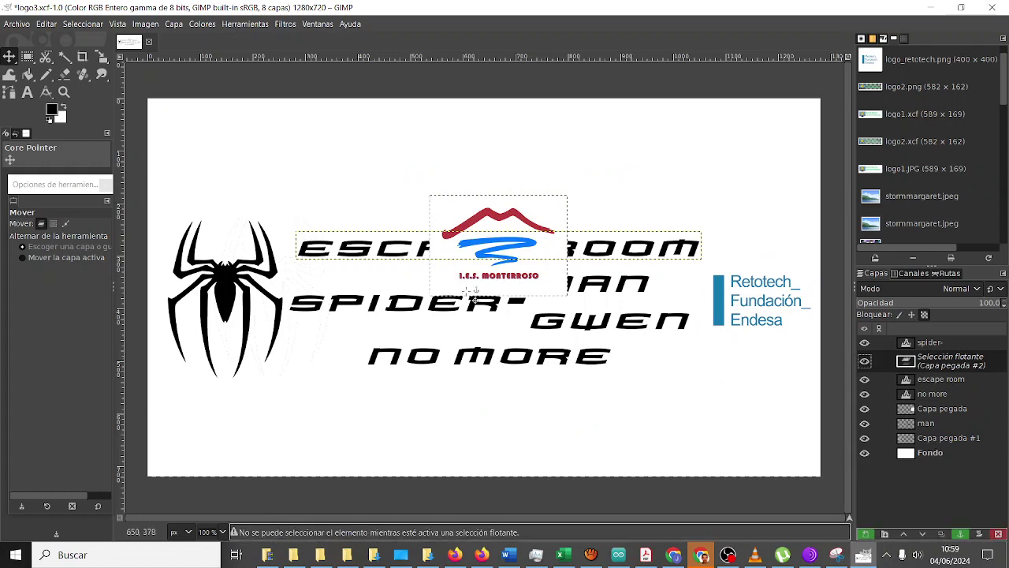
{"action": "key", "text": "ctrl+h"}
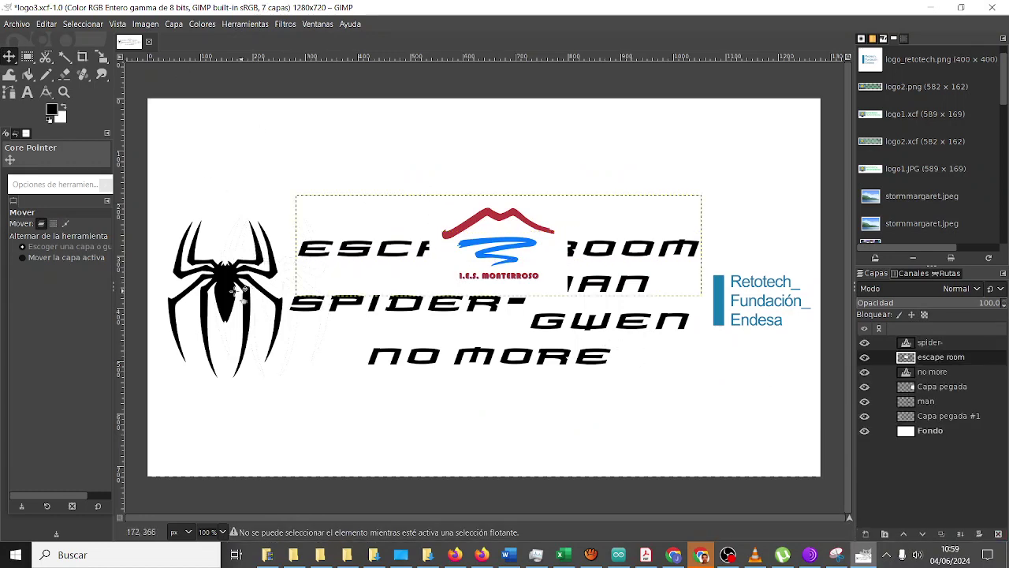
{"action": "mouse_move", "coordinate": [220, 294]}
{"action": "left_mouse_down"}
{"action": "mouse_move", "coordinate": [635, 424]}
{"action": "mouse_move", "coordinate": [706, 424]}
{"action": "left_mouse_up"}
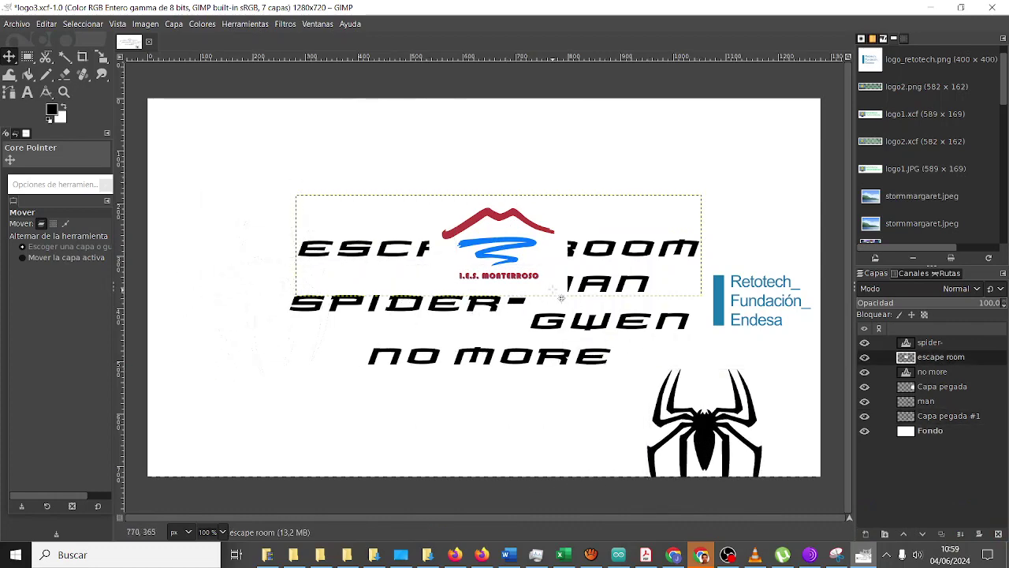
{"action": "left_click_drag", "start_coordinate": [531, 262], "coordinate": [435, 284]}
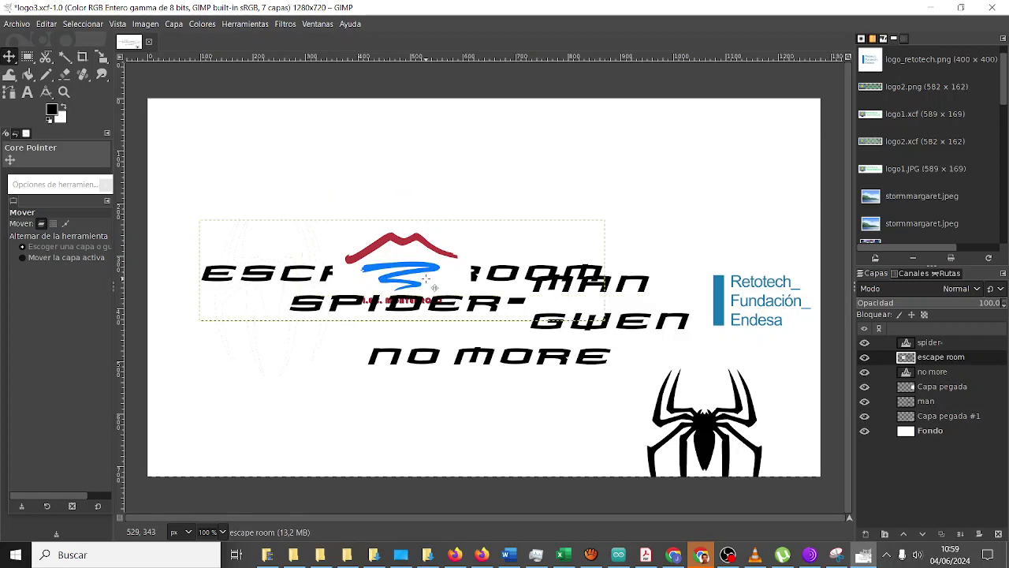
{"action": "key", "text": "ctrl+z"}
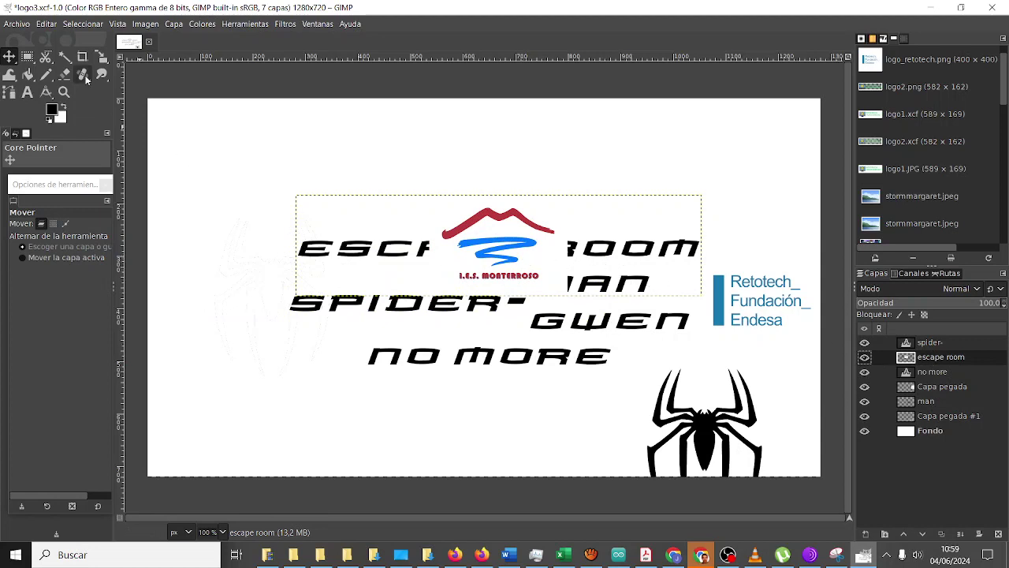
{"action": "left_click_drag", "start_coordinate": [489, 245], "coordinate": [441, 245]}
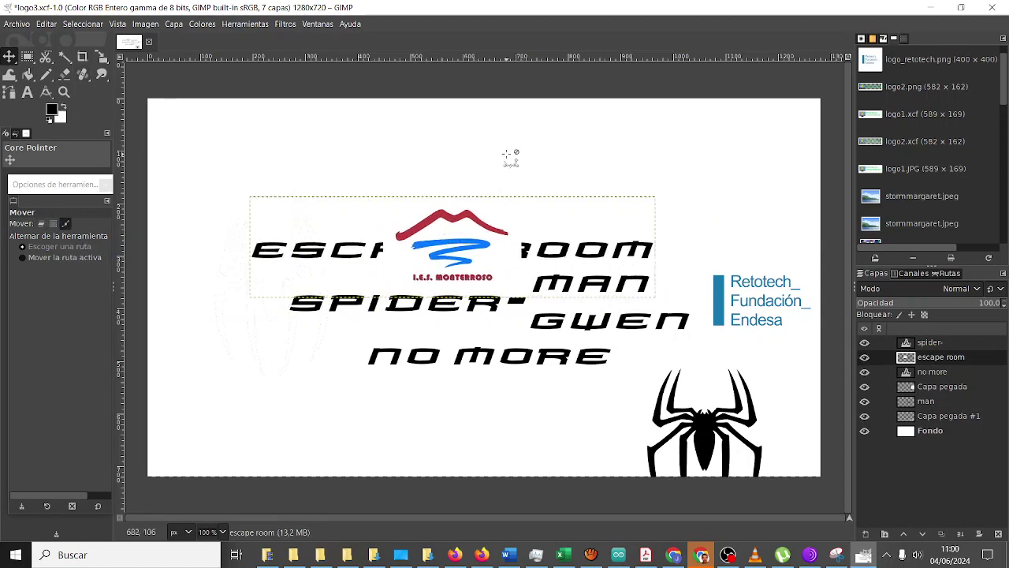
{"action": "key", "text": "ctrl+z"}
{"action": "key", "text": "ctrl+z"}
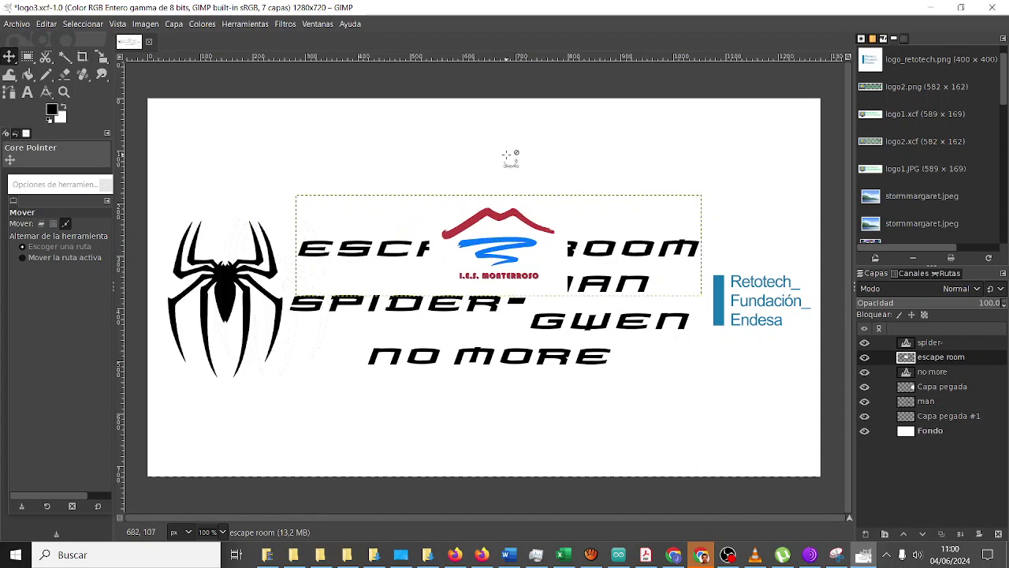
{"action": "key", "text": "ctrl+z"}
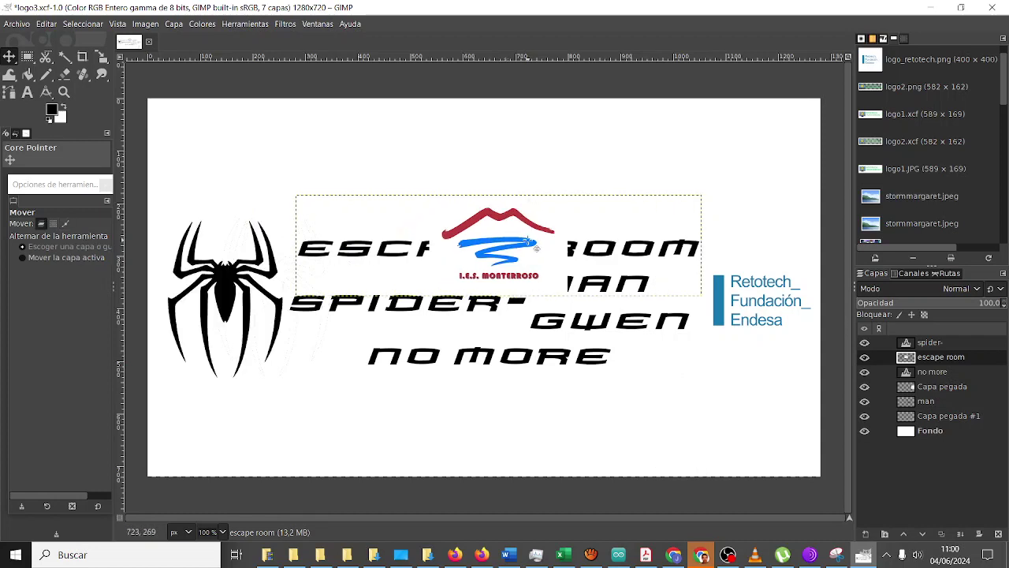
{"action": "key", "text": "ctrl+z"}
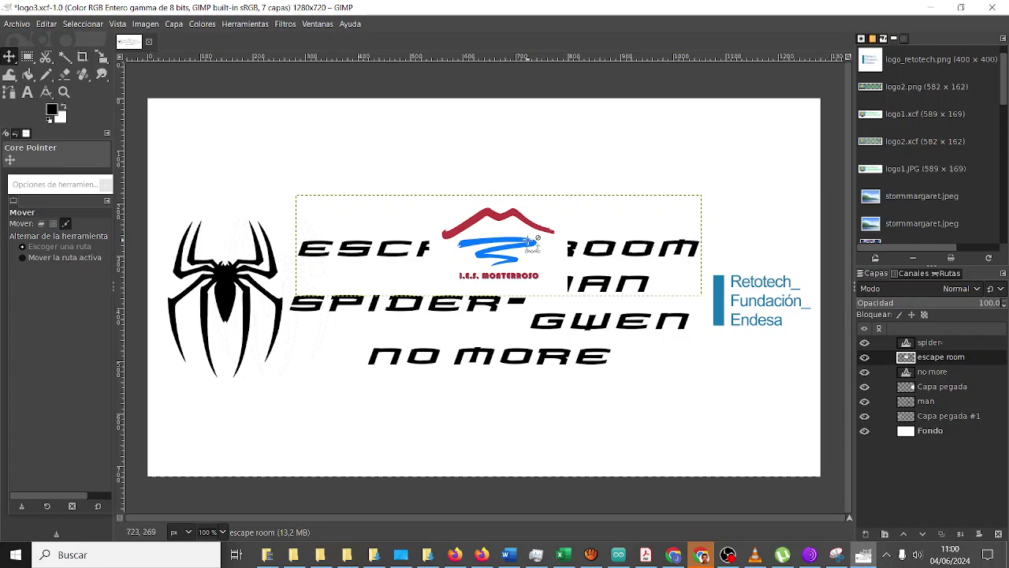
{"action": "key", "text": "ctrl+z"}
{"action": "key", "text": "ctrl+z"}
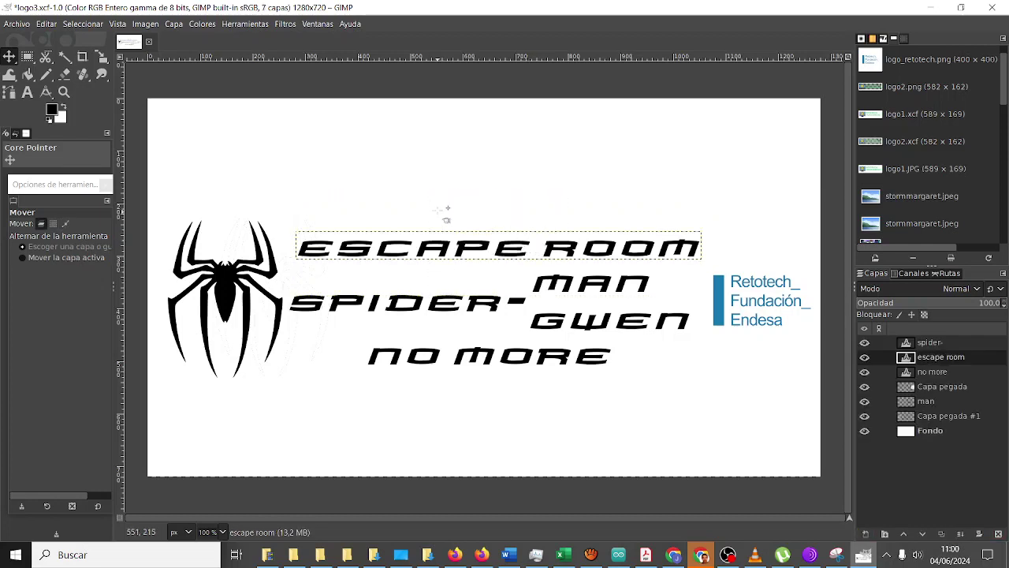
Paste the copied I.E.S. Monterroso logo as a new layer.
{"action": "left_click", "coordinate": [933, 486]}
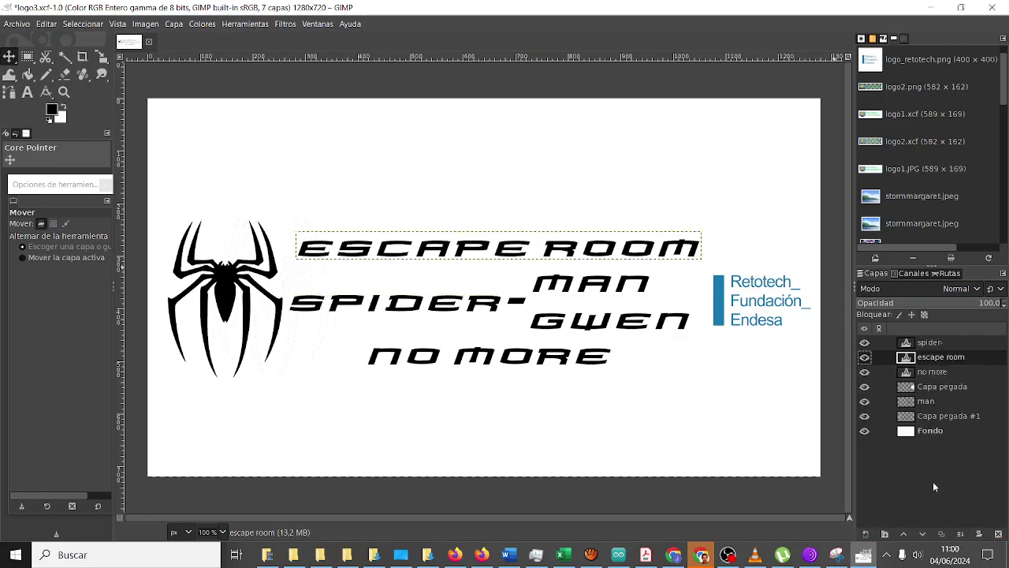
{"action": "left_click", "coordinate": [49, 24]}
{"action": "mouse_move", "coordinate": [70, 201]}
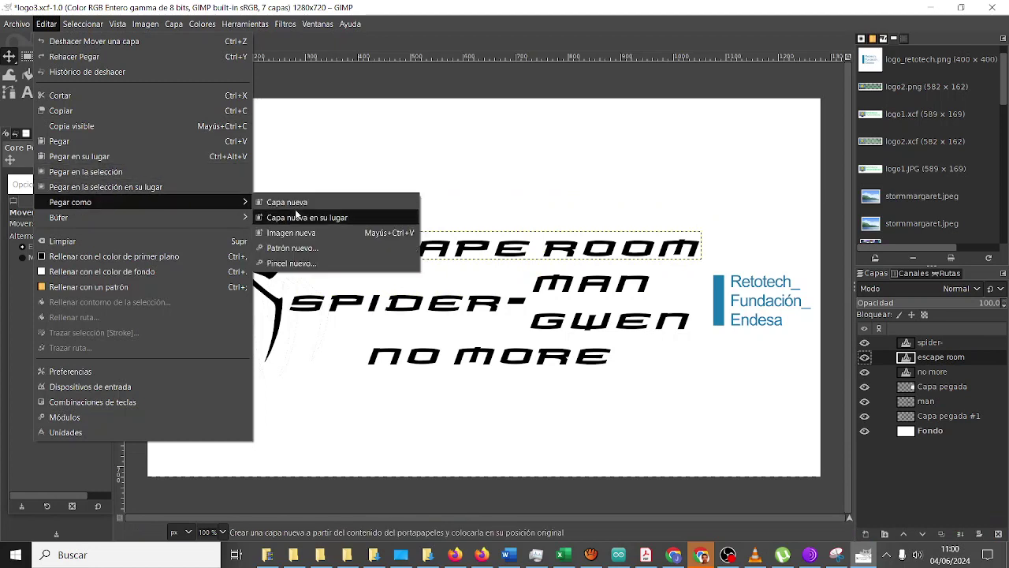
{"action": "left_click", "coordinate": [294, 202]}
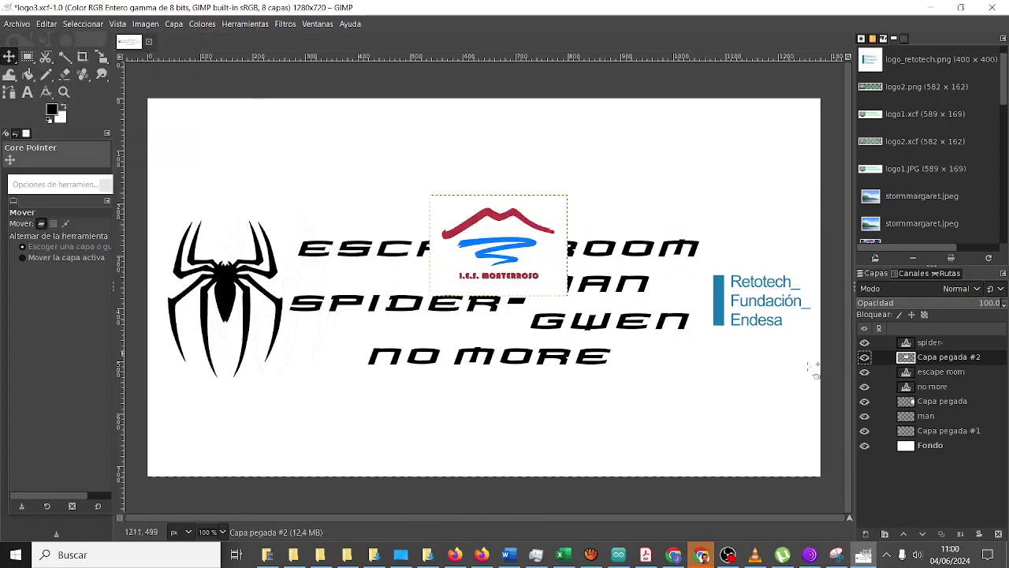
Move the spider icon to the bottom centre and the school logo to the left edge.
{"action": "left_click", "coordinate": [938, 431]}
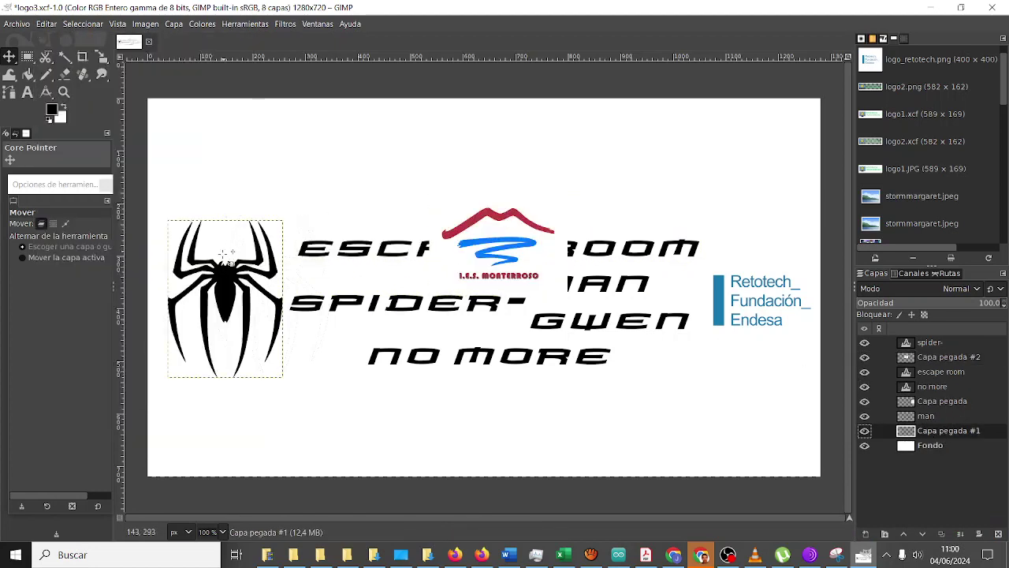
{"action": "left_click_drag", "start_coordinate": [227, 258], "coordinate": [659, 420]}
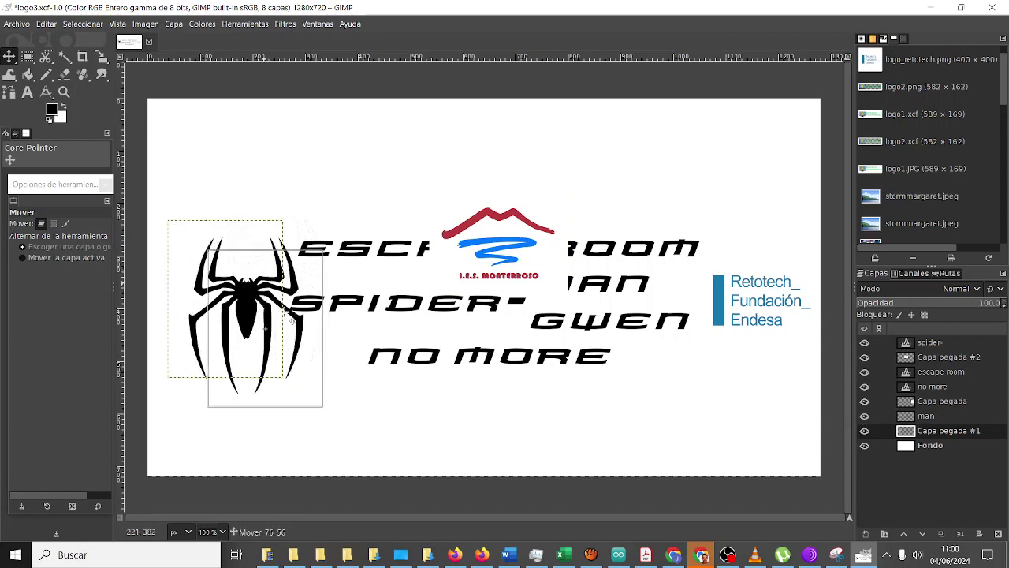
{"action": "left_click", "coordinate": [931, 358]}
{"action": "mouse_move", "coordinate": [490, 219]}
{"action": "left_mouse_down"}
{"action": "mouse_move", "coordinate": [205, 272]}
{"action": "mouse_move", "coordinate": [215, 273]}
{"action": "left_mouse_up"}
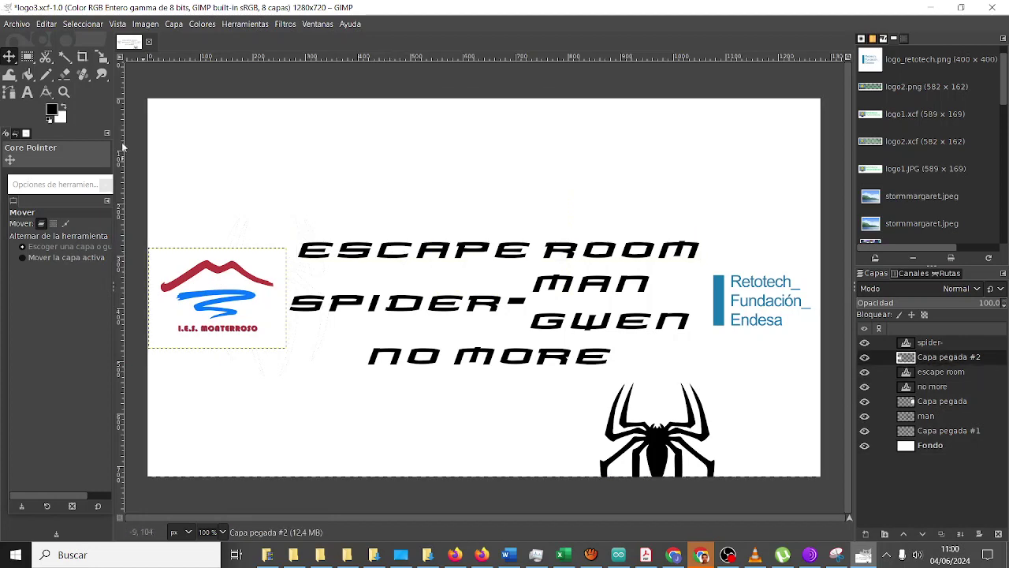
Reduce the ESCAPE ROOM text from size 62 to 50.
{"action": "left_click", "coordinate": [29, 92]}
{"action": "left_click", "coordinate": [326, 244]}
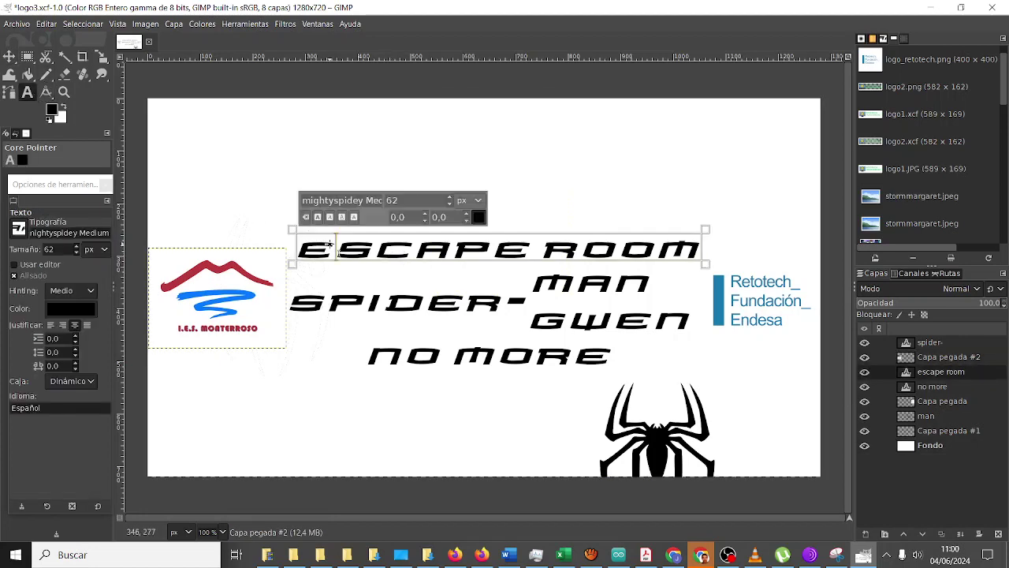
{"action": "left_click_drag", "start_coordinate": [319, 254], "coordinate": [682, 251]}
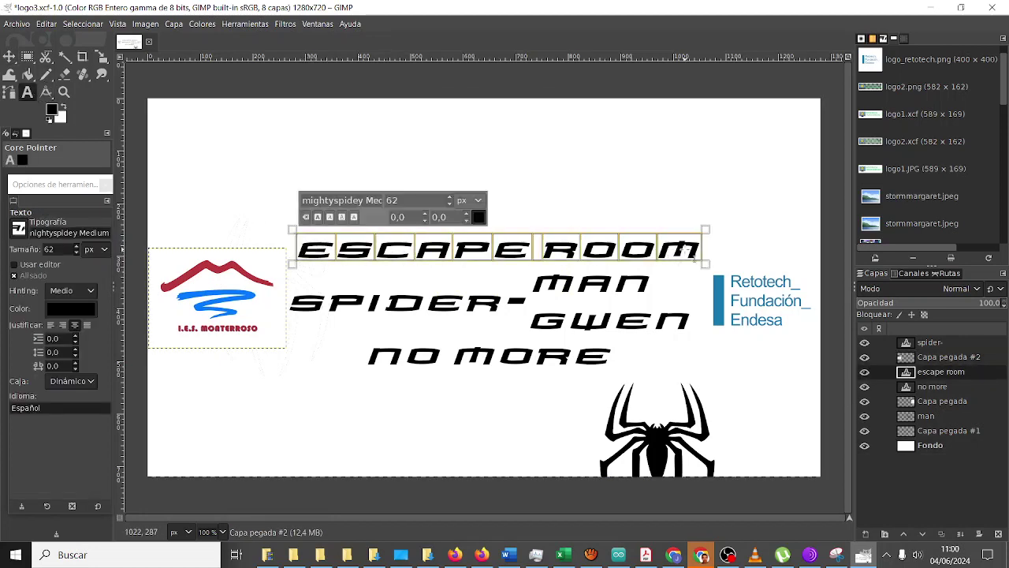
{"action": "left_click_drag", "start_coordinate": [411, 202], "coordinate": [379, 202]}
{"action": "type", "text": "50"}
{"action": "key", "text": "Return"}
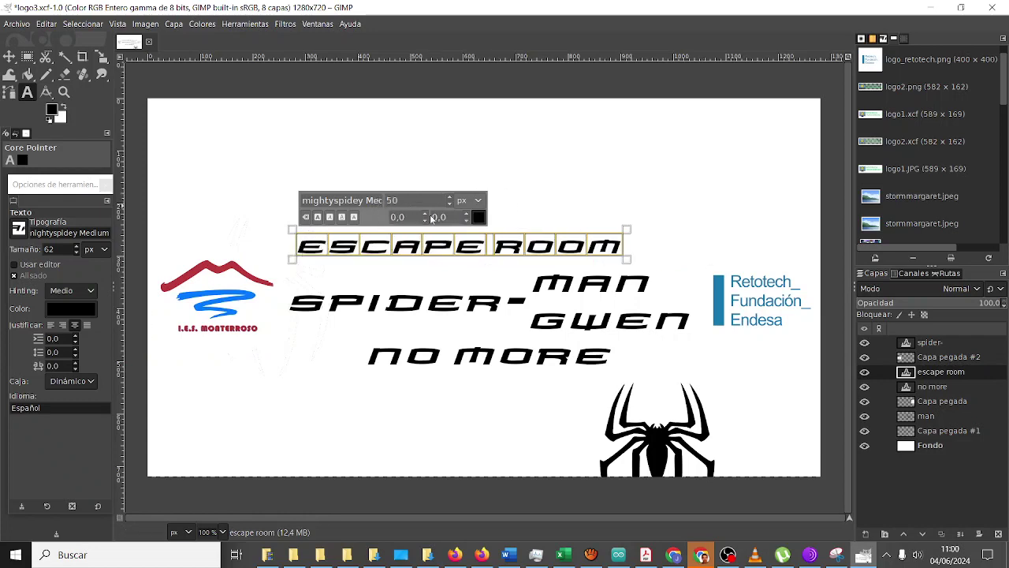
Set the SPIDER- text to size 50.
{"action": "left_click", "coordinate": [367, 302]}
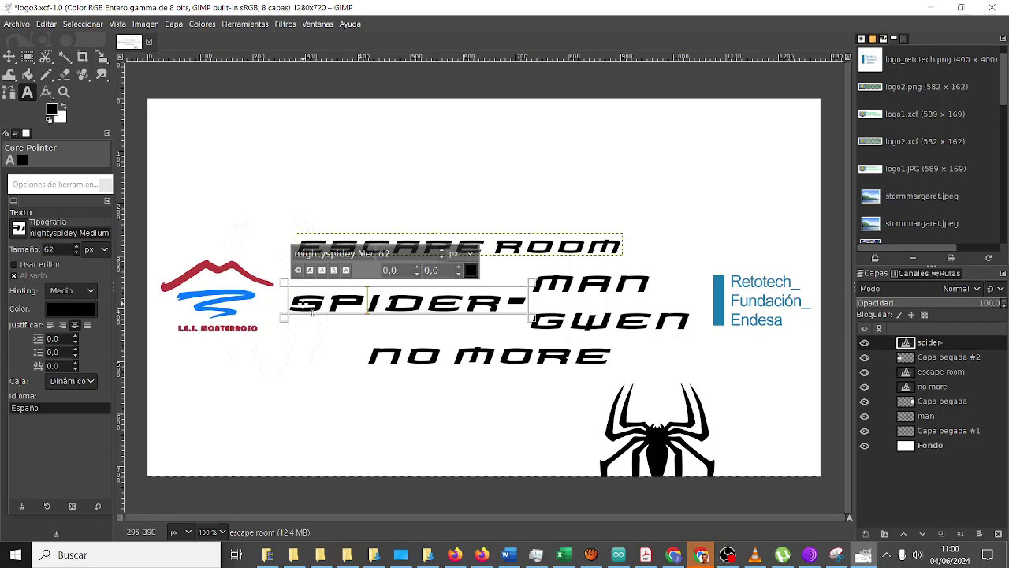
{"action": "left_click_drag", "start_coordinate": [392, 254], "coordinate": [376, 254]}
{"action": "type", "text": "50"}
{"action": "left_click_drag", "start_coordinate": [517, 292], "coordinate": [300, 293]}
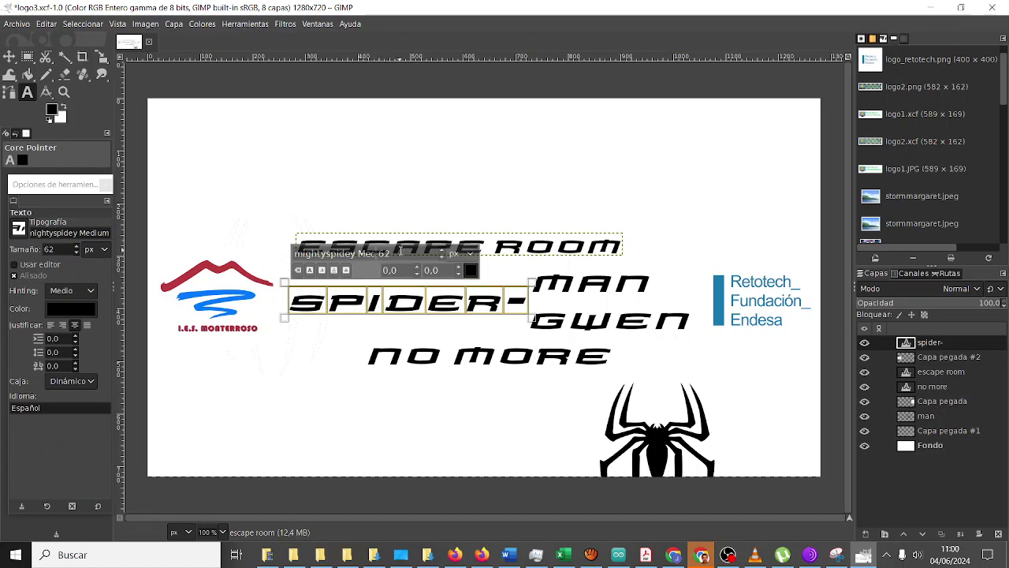
Reduce the MAN text to size 50.
{"action": "type", "text": "0"}
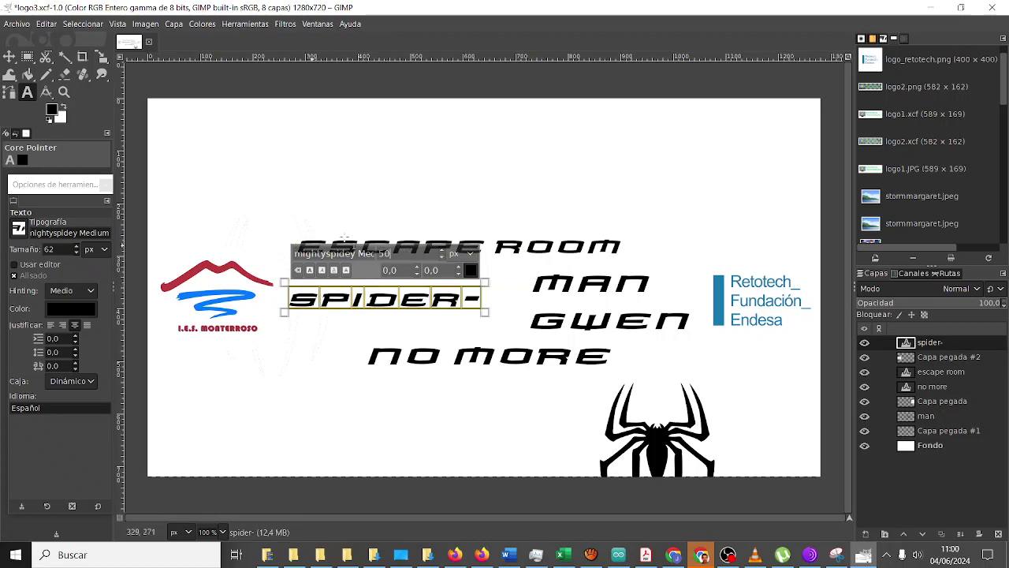
{"action": "left_click", "coordinate": [588, 276]}
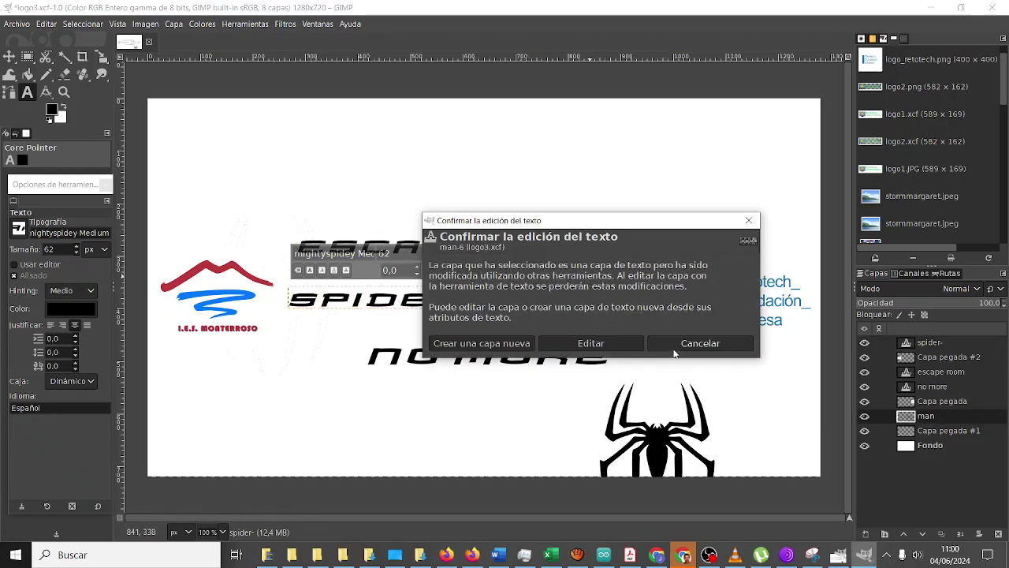
{"action": "left_click", "coordinate": [605, 346]}
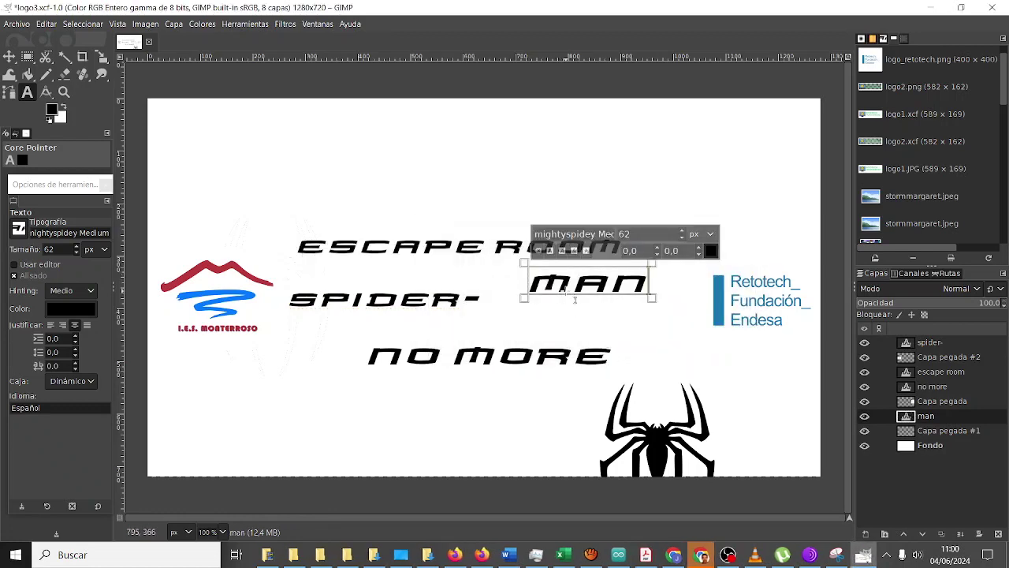
{"action": "double_click", "coordinate": [632, 286]}
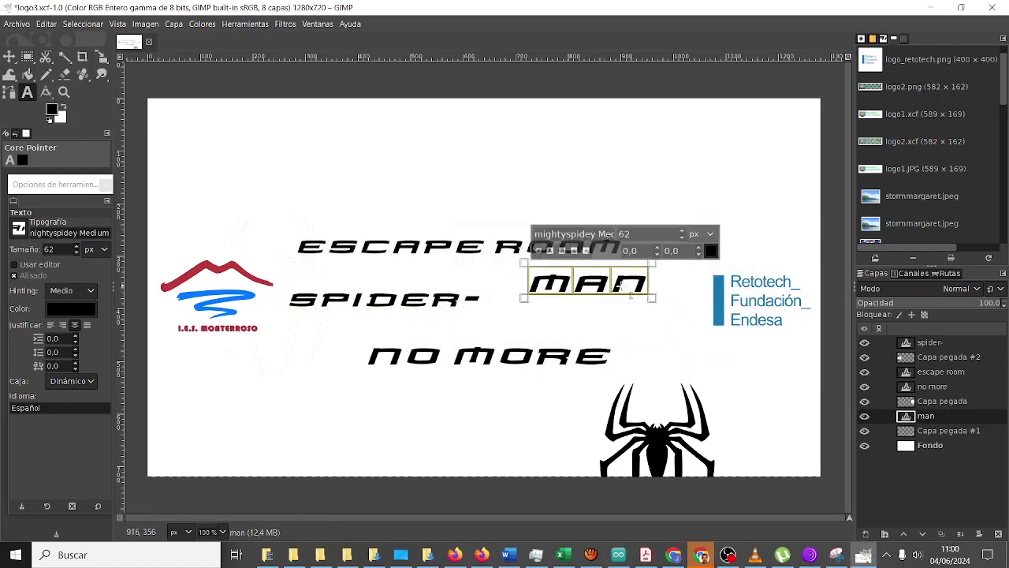
{"action": "left_click", "coordinate": [619, 234]}
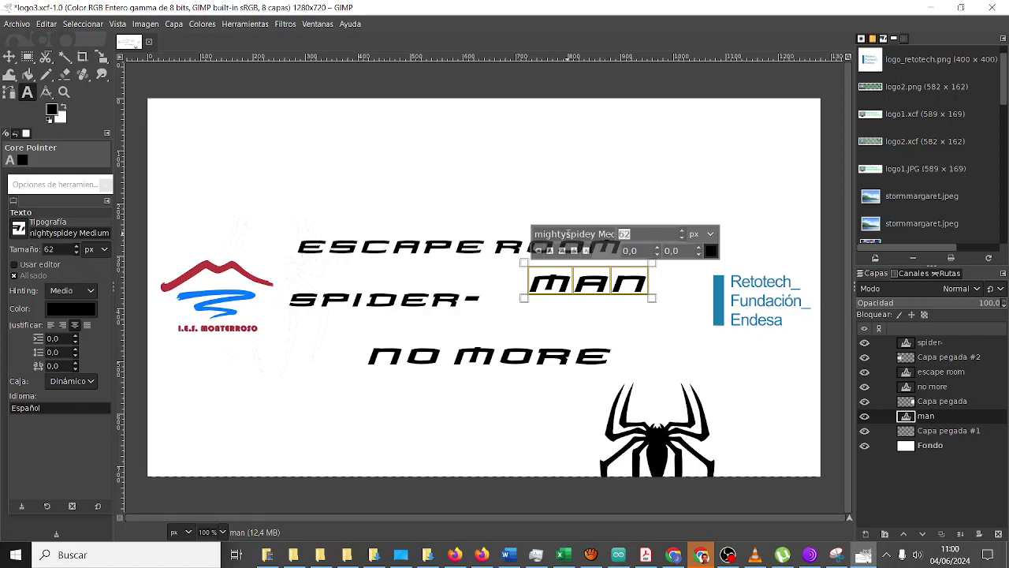
{"action": "type", "text": "50"}
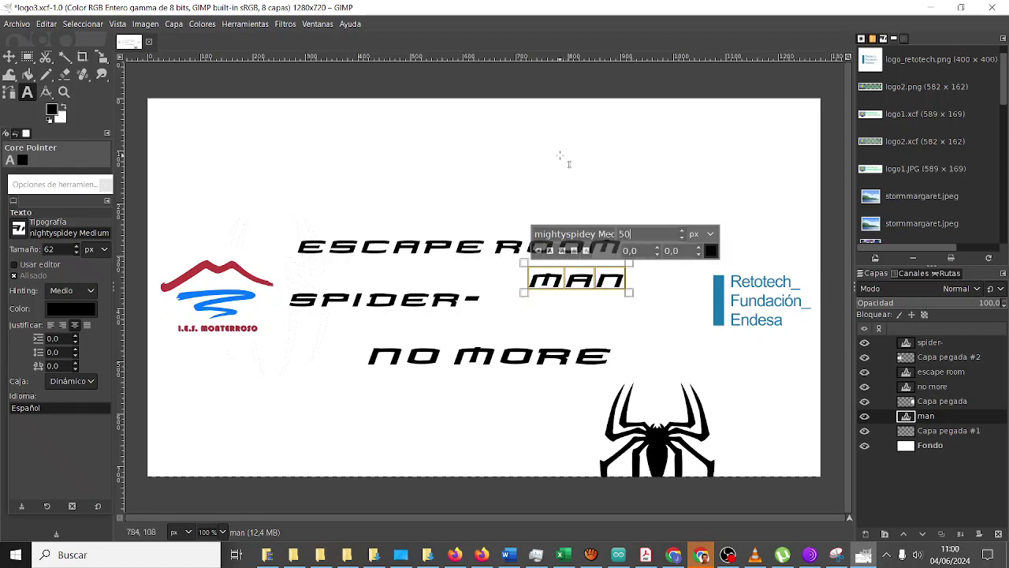
{"action": "left_click", "coordinate": [559, 148]}
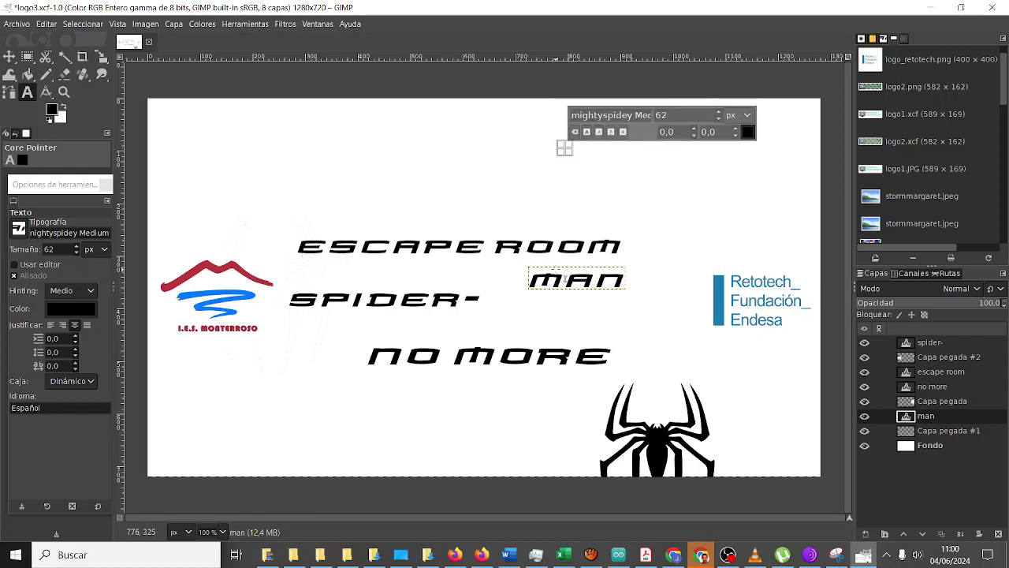
{"action": "left_click", "coordinate": [568, 268]}
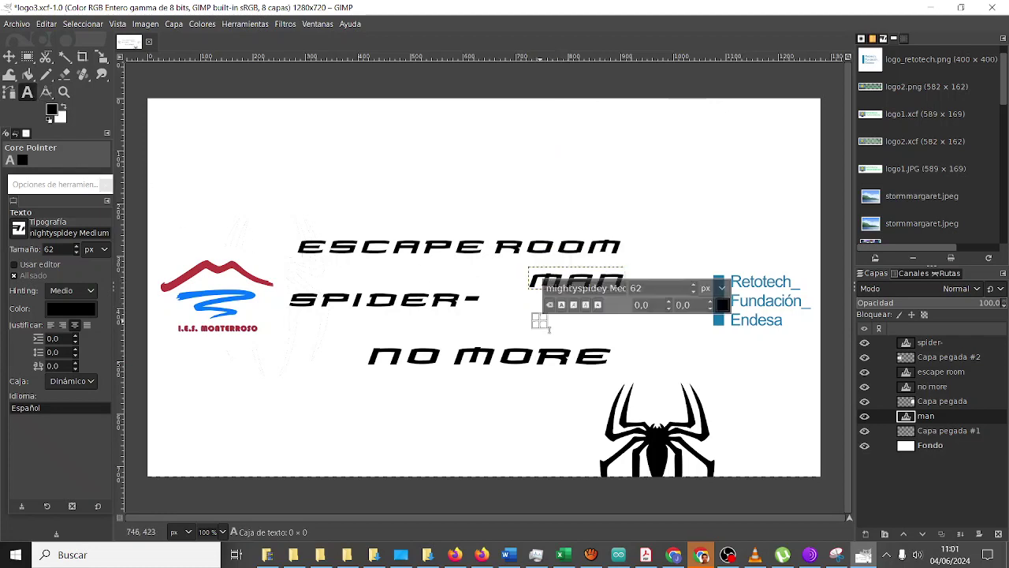
Add a separate GWEN text line below MAN at size 50.
{"action": "left_click", "coordinate": [541, 319]}
{"action": "type", "text": "gw"}
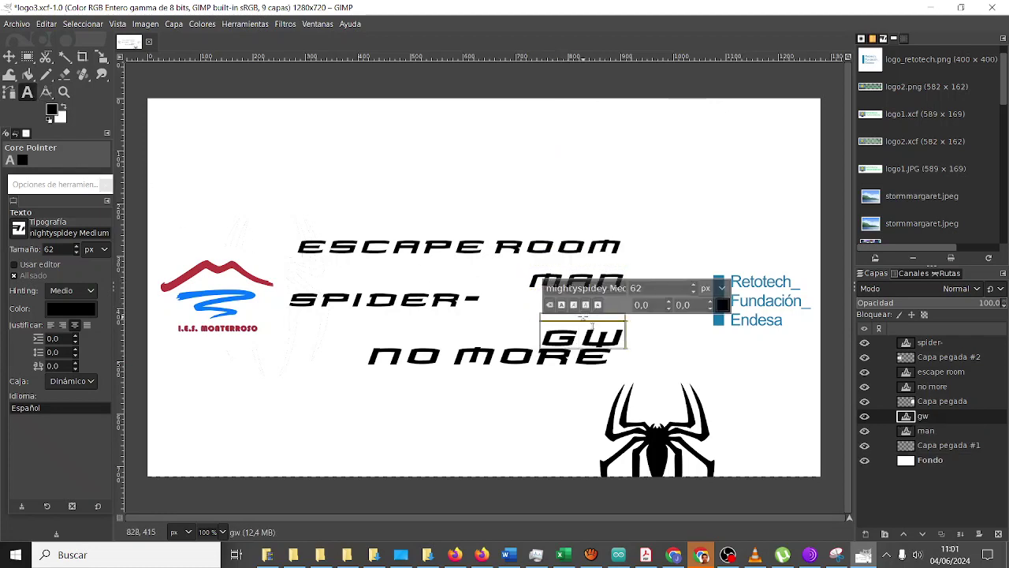
{"action": "type", "text": "en"}
{"action": "left_click", "coordinate": [603, 246]}
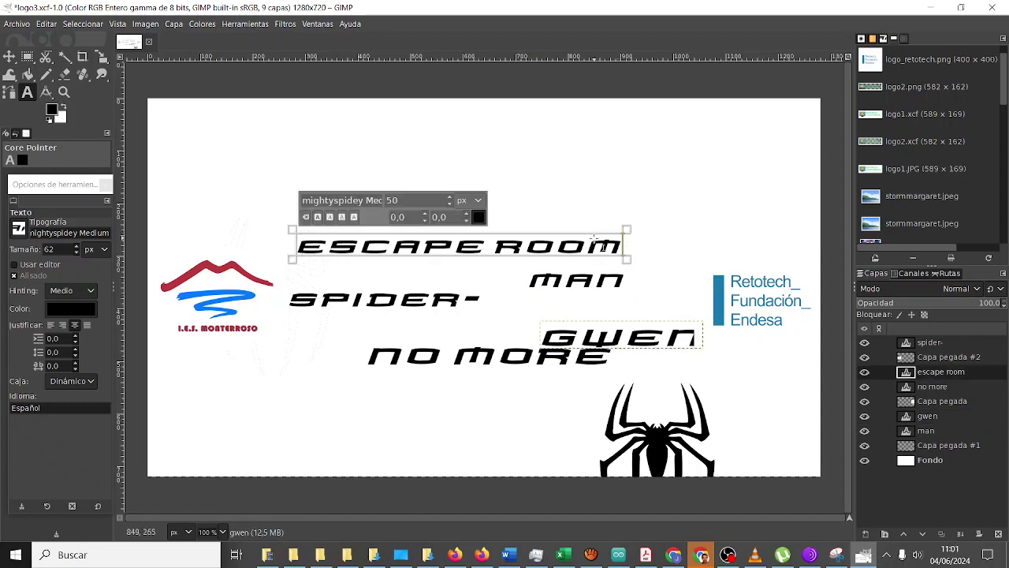
{"action": "left_click", "coordinate": [563, 282]}
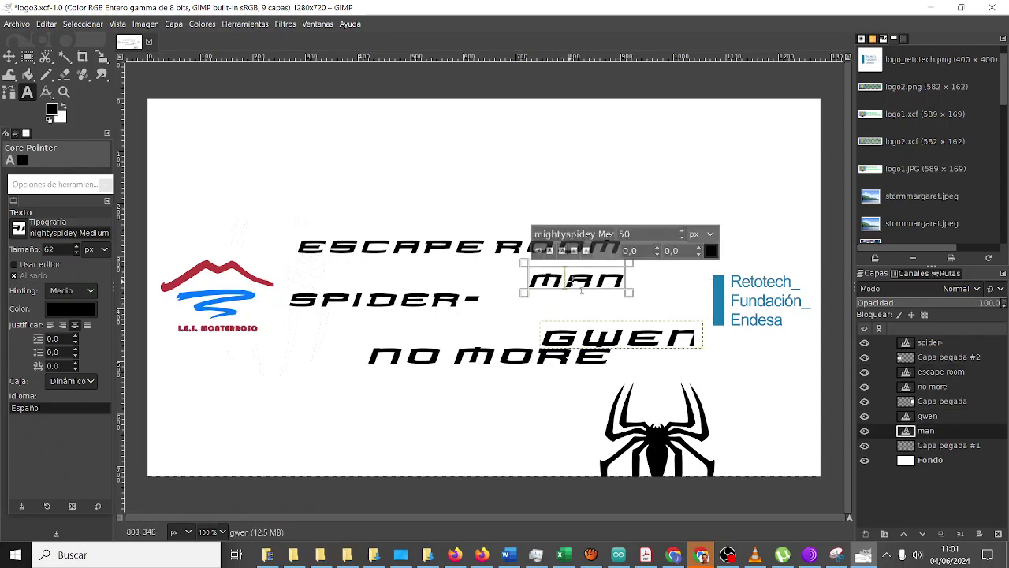
{"action": "left_click_drag", "start_coordinate": [581, 289], "coordinate": [593, 290]}
{"action": "left_click", "coordinate": [599, 327]}
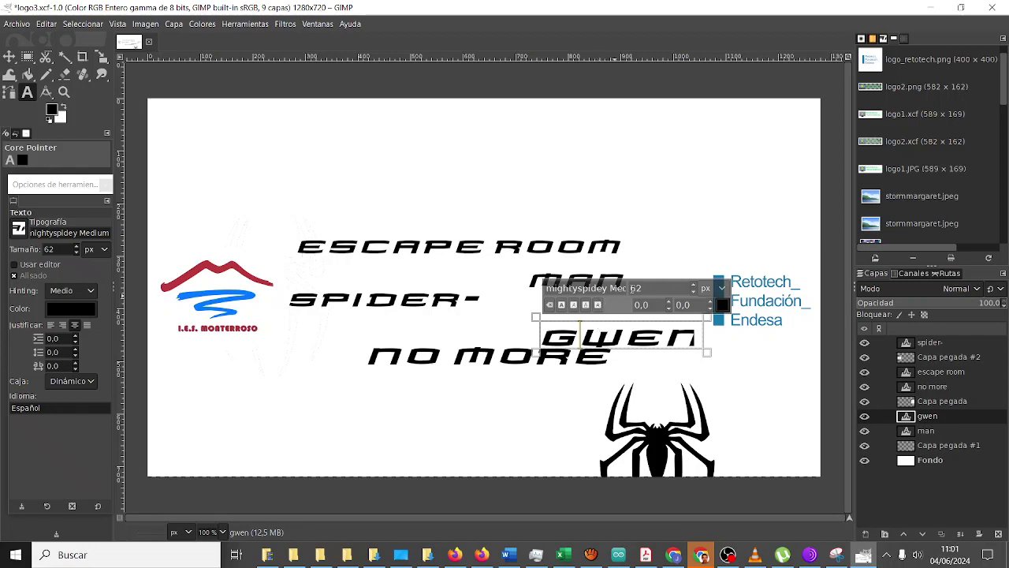
{"action": "double_click", "coordinate": [633, 288]}
{"action": "type", "text": "50"}
{"action": "left_click", "coordinate": [663, 161]}
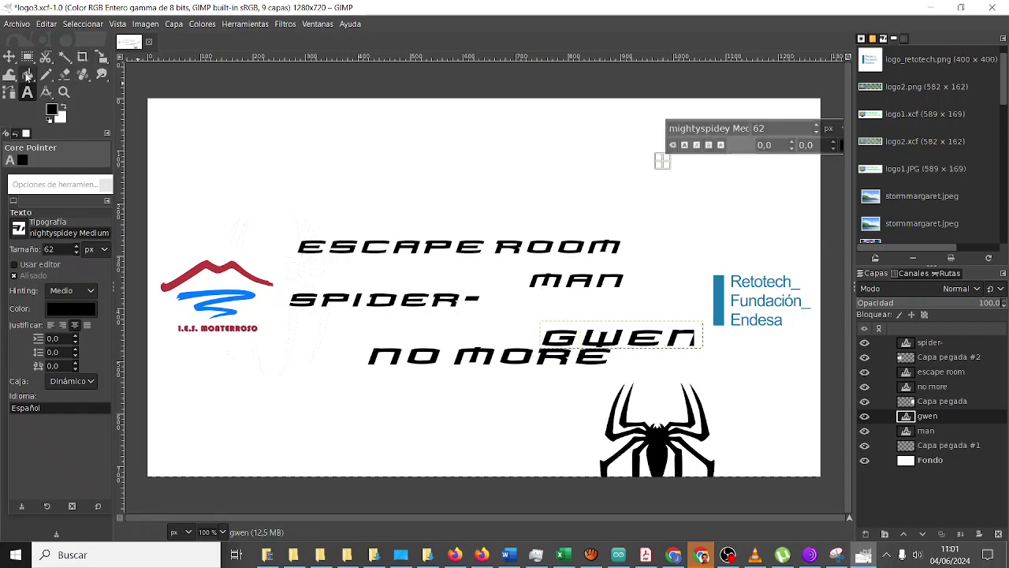
Place GWEN directly under MAN beside SPIDER-, and set the default text size to 50.
{"action": "key", "text": "m"}
{"action": "left_click_drag", "start_coordinate": [565, 337], "coordinate": [520, 323]}
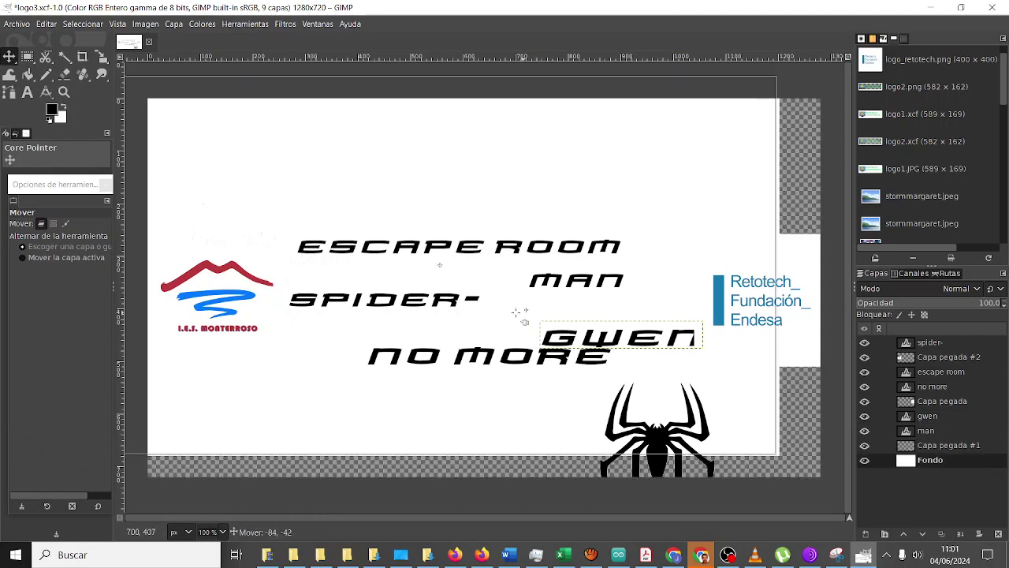
{"action": "key", "text": "ctrl+z"}
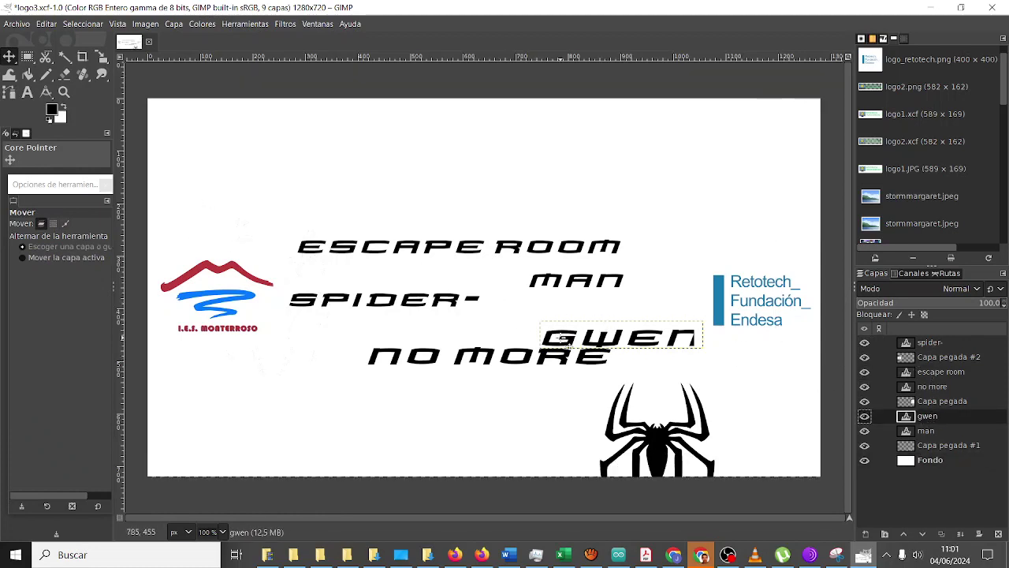
{"action": "left_click_drag", "start_coordinate": [568, 337], "coordinate": [556, 319]}
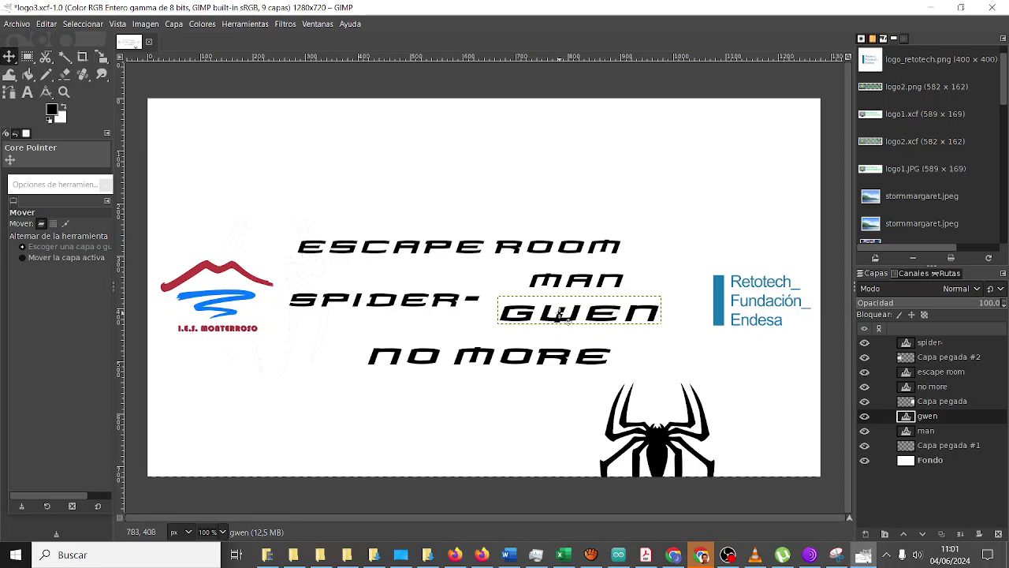
{"action": "key", "text": "t"}
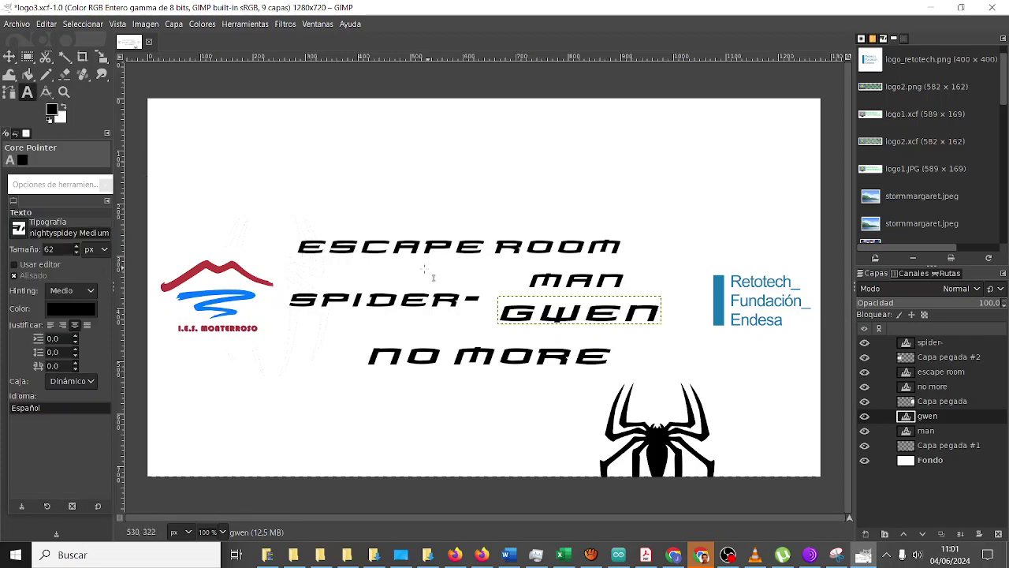
{"action": "left_click_drag", "start_coordinate": [58, 249], "coordinate": [20, 253]}
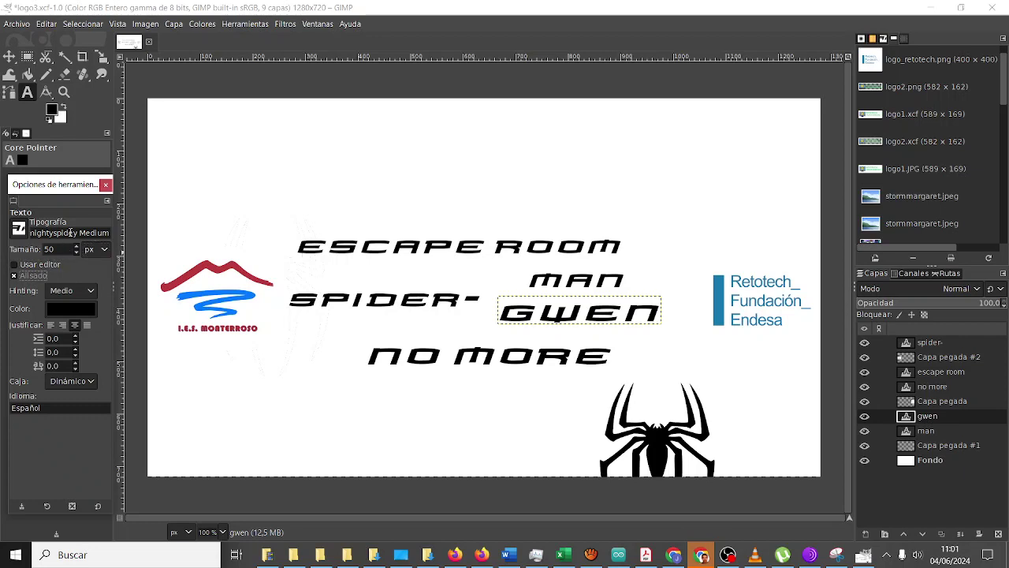
Set the GWEN text to font size 50.
{"action": "left_click", "coordinate": [551, 317]}
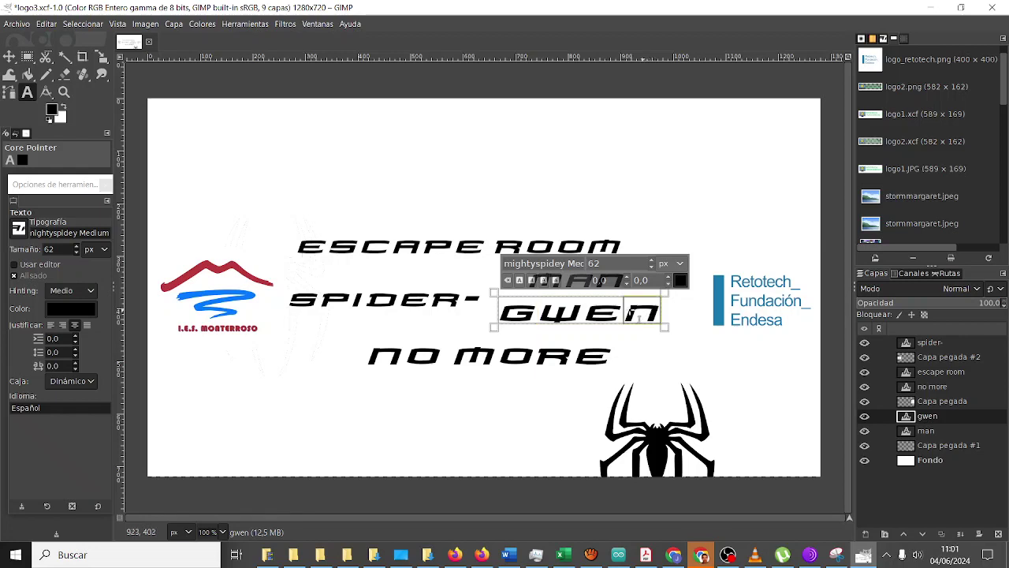
{"action": "left_click_drag", "start_coordinate": [662, 314], "coordinate": [497, 314]}
{"action": "left_click_drag", "start_coordinate": [623, 262], "coordinate": [554, 260]}
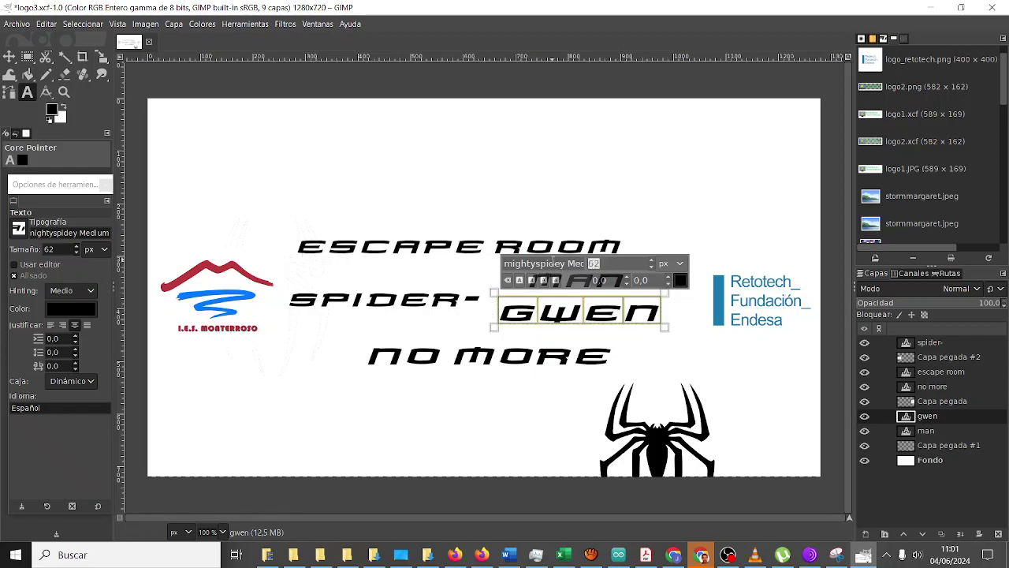
{"action": "type", "text": "50"}
{"action": "key", "text": "Return"}
{"action": "left_click", "coordinate": [591, 155]}
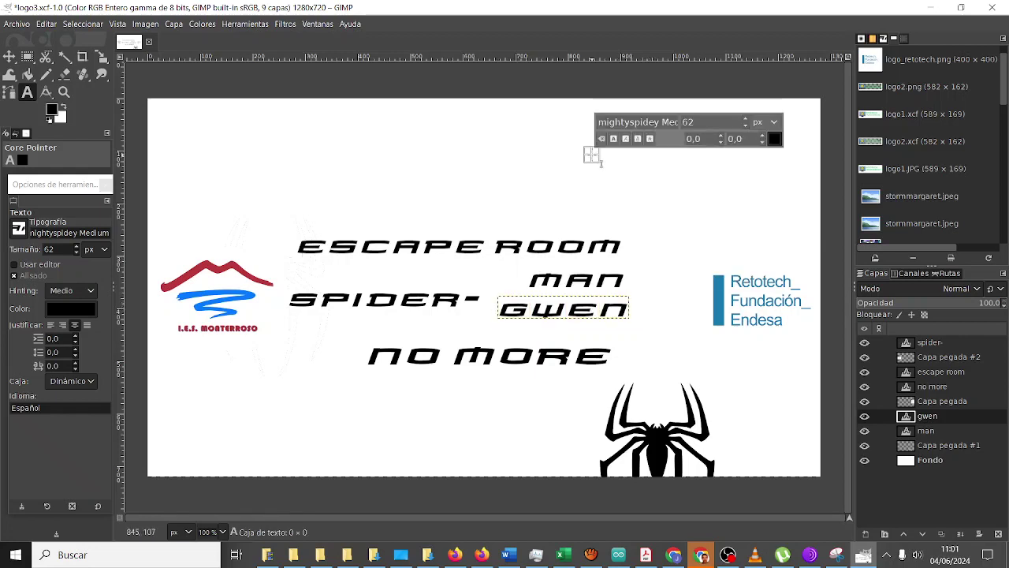
Stack MAN above GWEN beside SPIDER-, and nudge NO MORE left and up.
{"action": "left_click", "coordinate": [10, 56]}
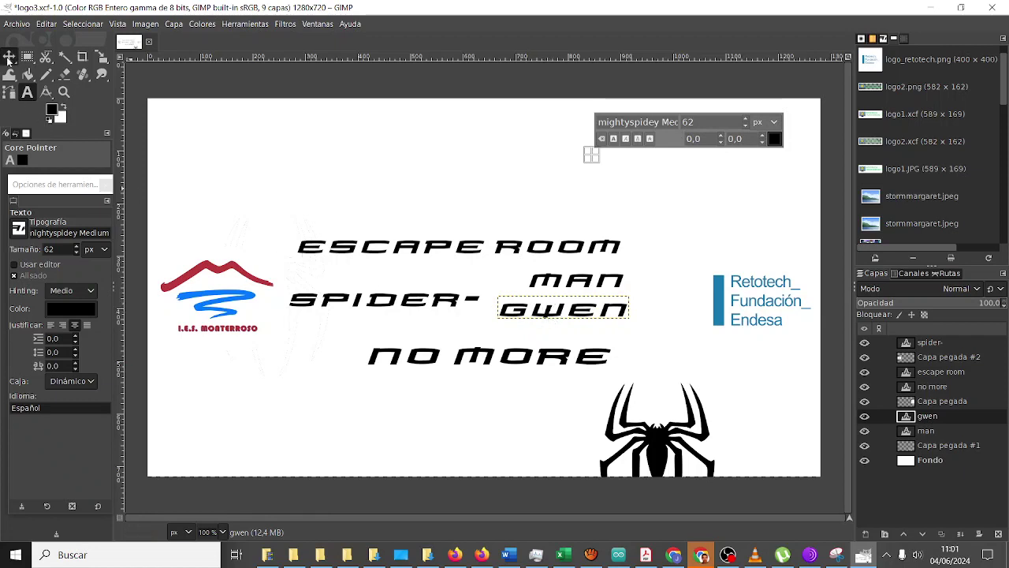
{"action": "left_click_drag", "start_coordinate": [539, 318], "coordinate": [508, 327]}
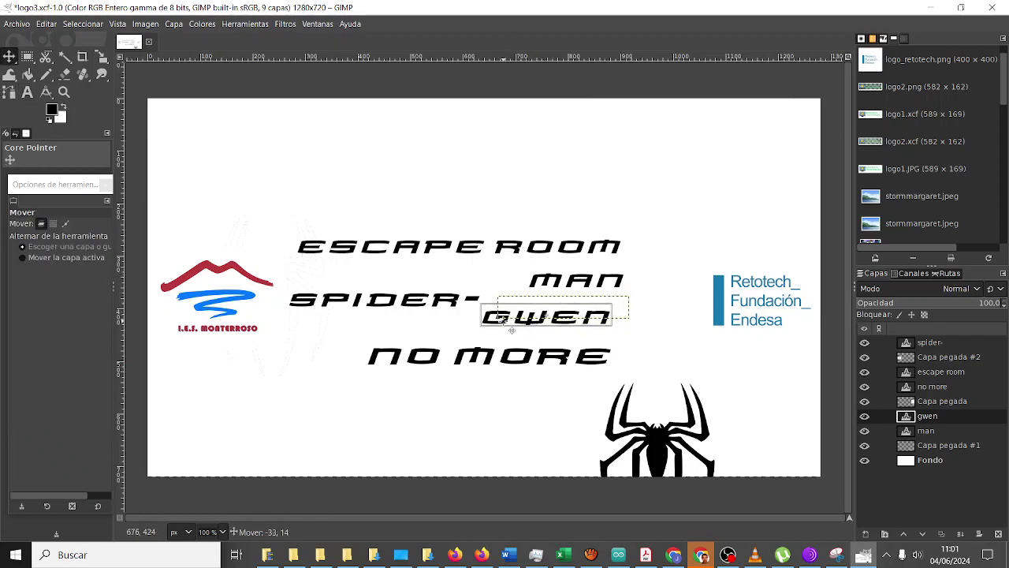
{"action": "mouse_move", "coordinate": [556, 283]}
{"action": "left_mouse_down"}
{"action": "mouse_move", "coordinate": [511, 289]}
{"action": "mouse_move", "coordinate": [528, 289]}
{"action": "left_mouse_up"}
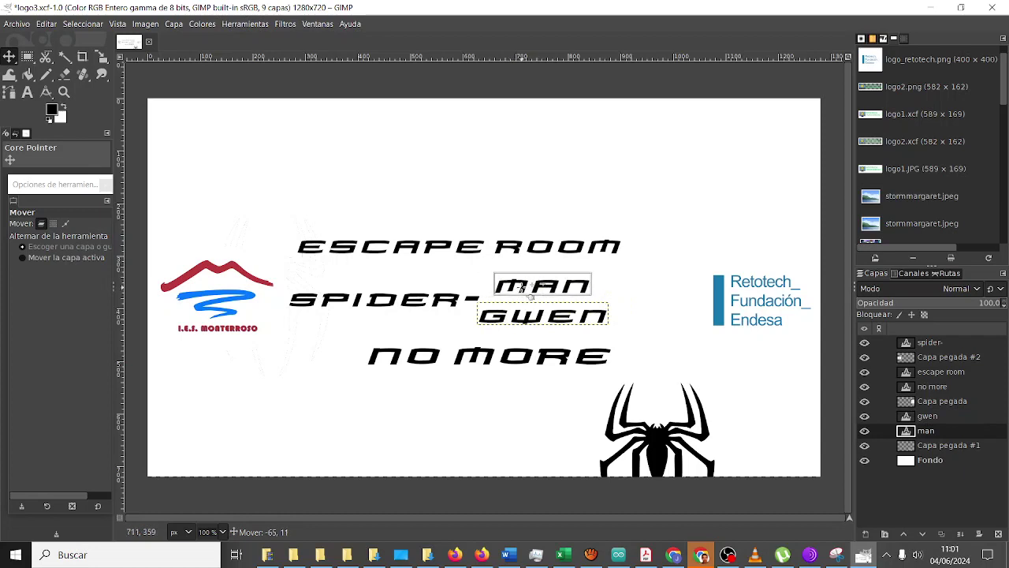
{"action": "left_click", "coordinate": [505, 314]}
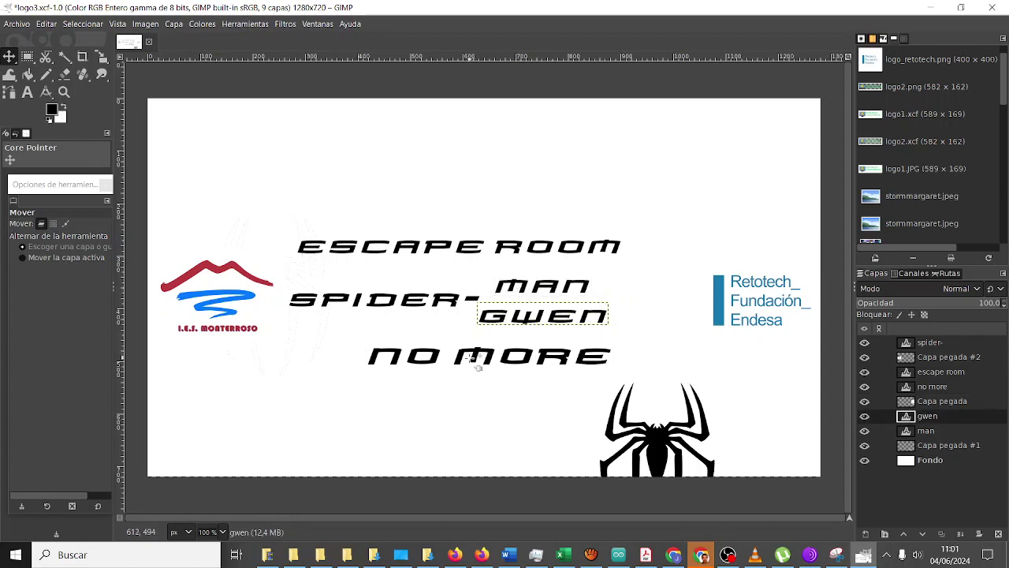
{"action": "left_click_drag", "start_coordinate": [476, 357], "coordinate": [436, 351]}
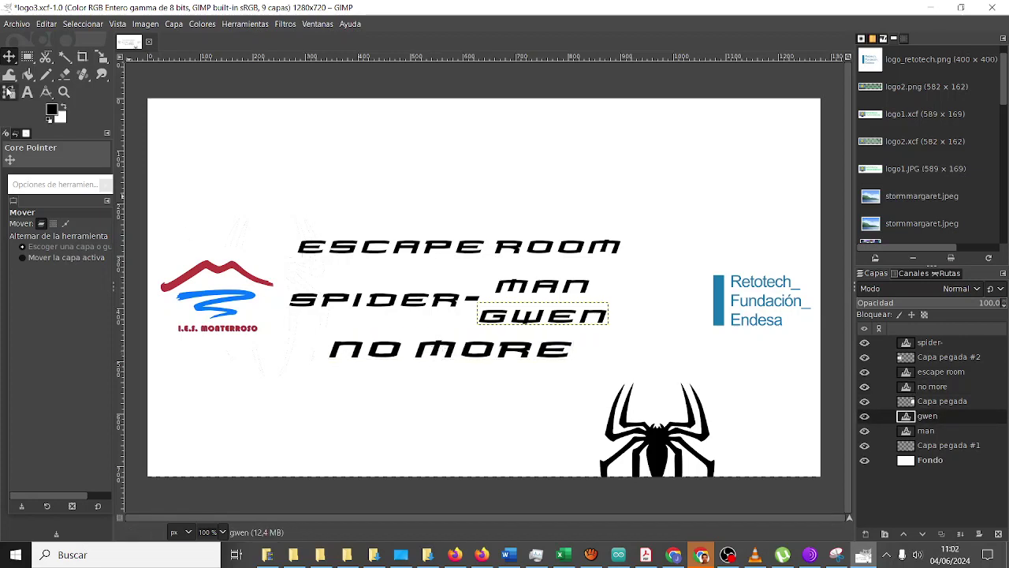
Set all of the NO MORE text to font size 50.
{"action": "left_click", "coordinate": [27, 93]}
{"action": "left_click", "coordinate": [340, 352]}
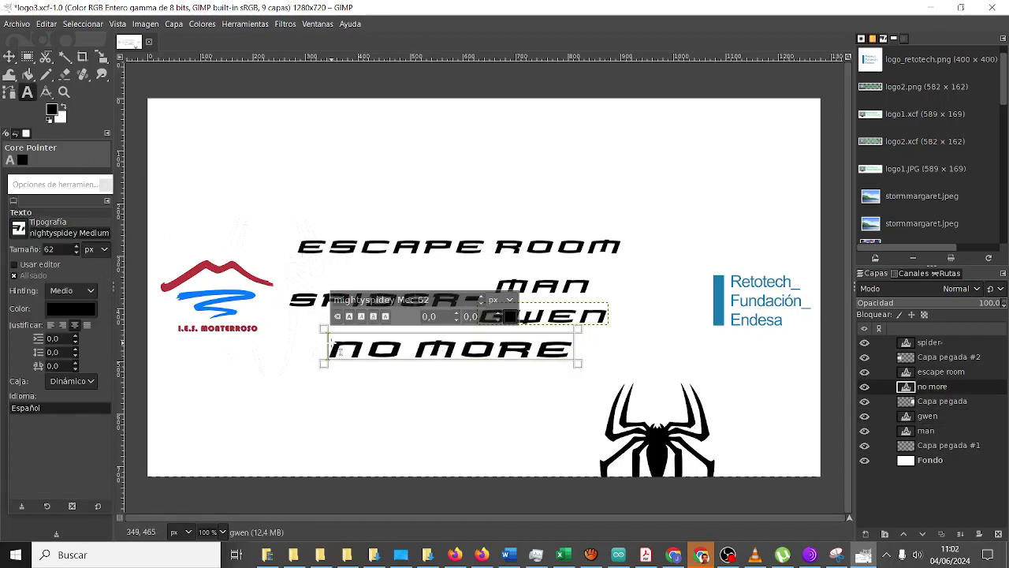
{"action": "left_click_drag", "start_coordinate": [336, 355], "coordinate": [543, 358]}
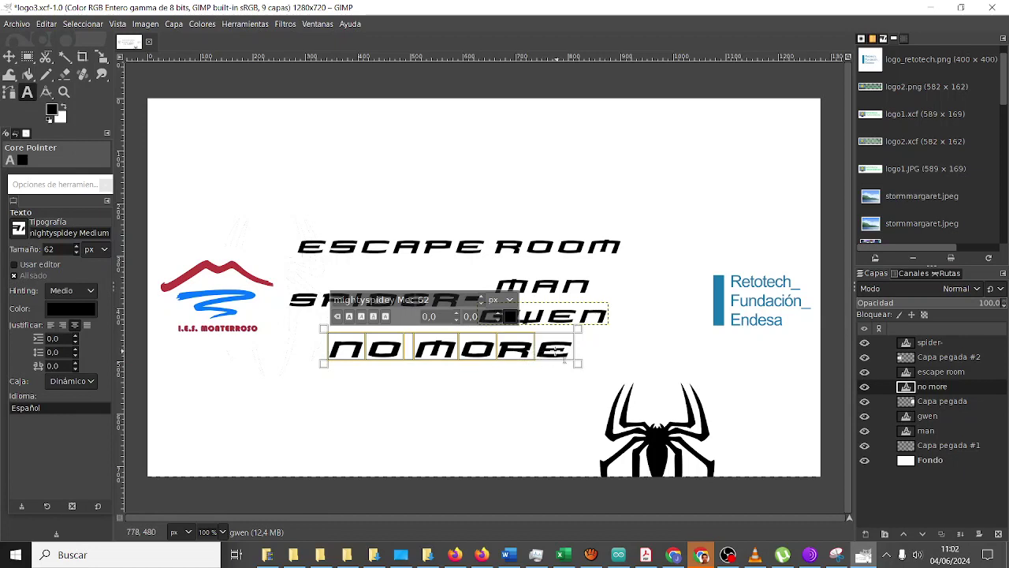
{"action": "left_click_drag", "start_coordinate": [440, 301], "coordinate": [389, 305]}
{"action": "type", "text": "50"}
{"action": "key", "text": "Return"}
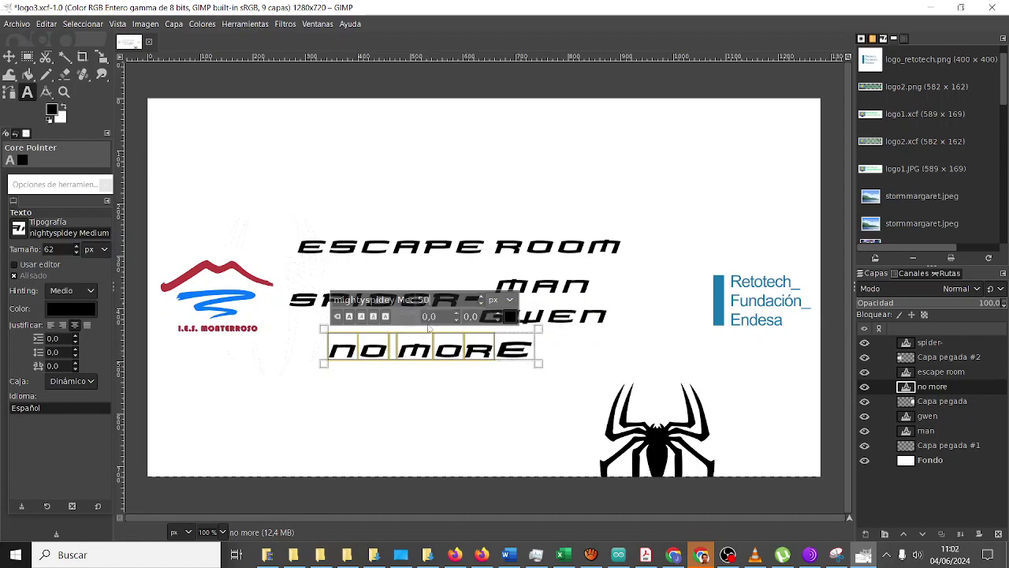
{"action": "key", "text": "ctrl+z"}
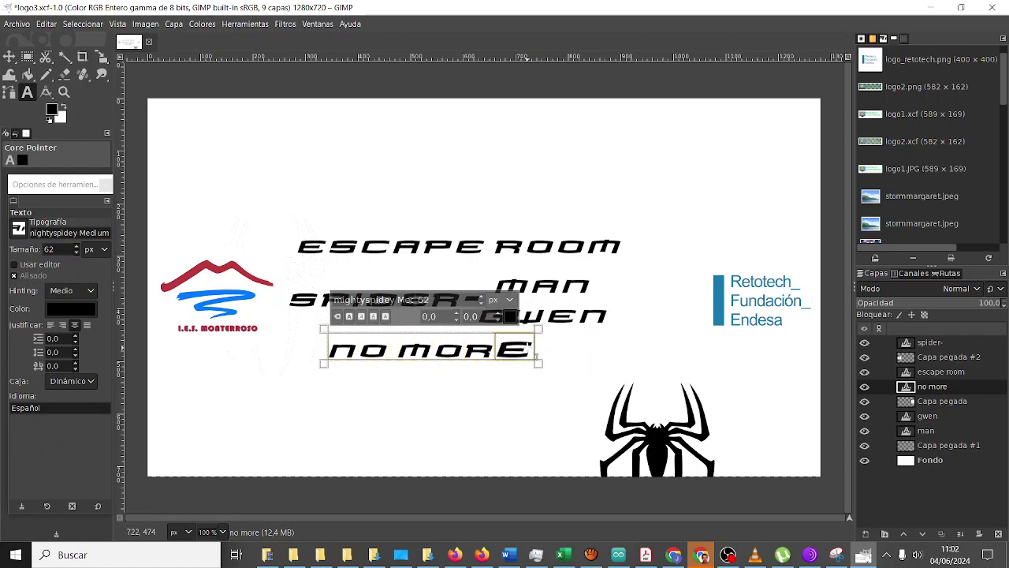
{"action": "triple_click", "coordinate": [504, 356]}
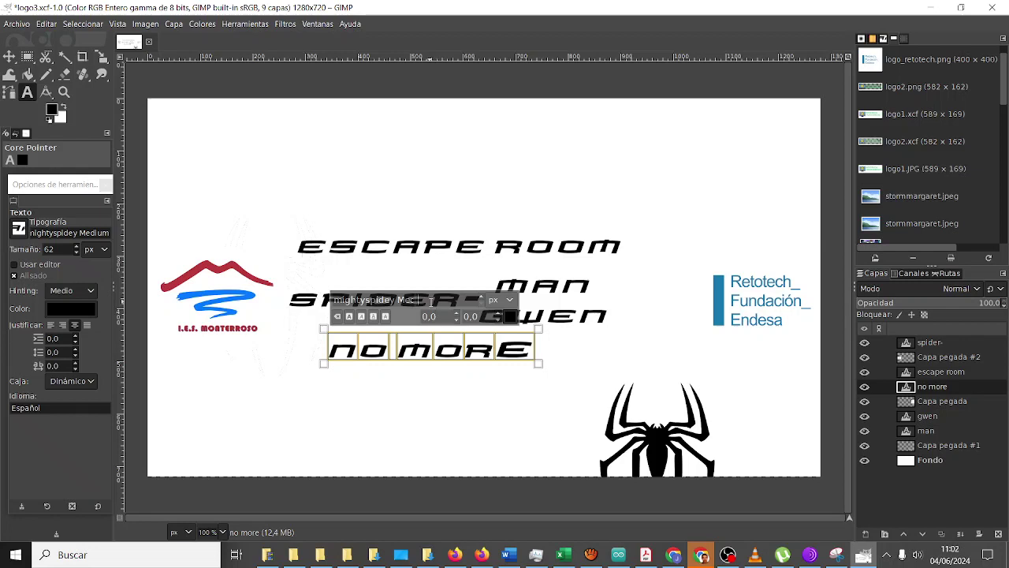
{"action": "type", "text": "50"}
{"action": "key", "text": "Return"}
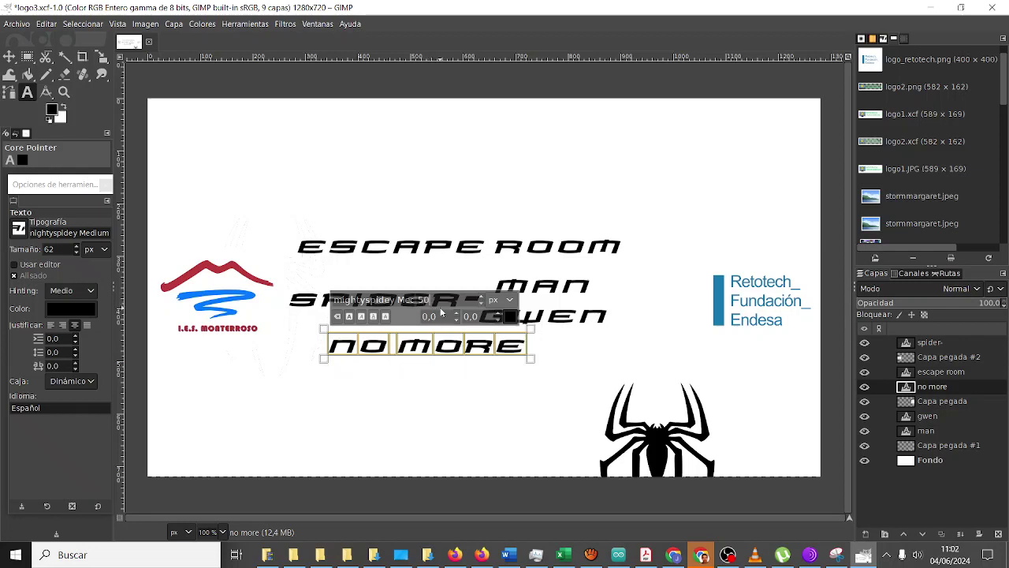
Shift NO MORE right to centre it beneath SPIDER-.
{"action": "left_click", "coordinate": [406, 221]}
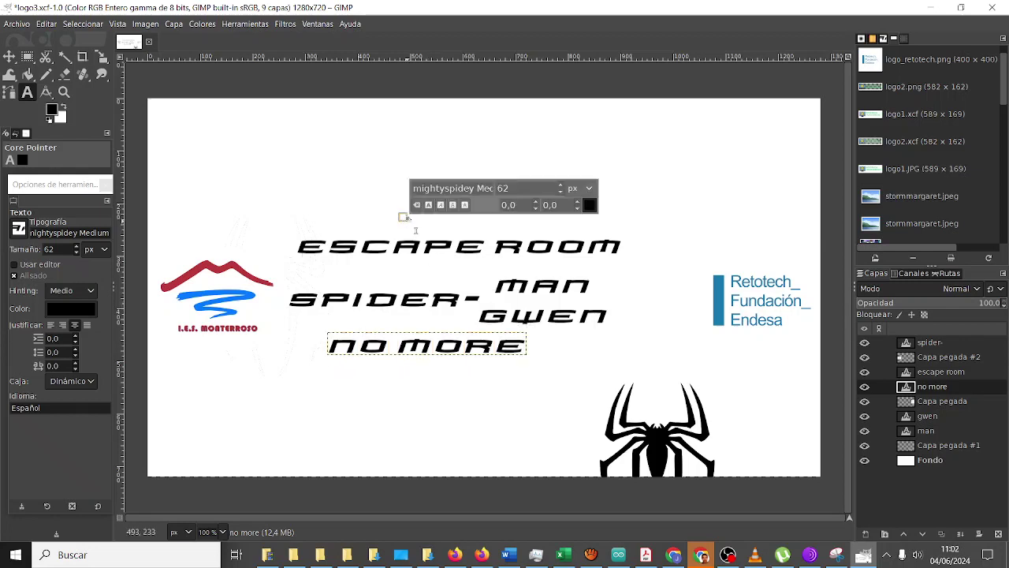
{"action": "left_click", "coordinate": [10, 57]}
{"action": "left_click_drag", "start_coordinate": [426, 345], "coordinate": [461, 347]}
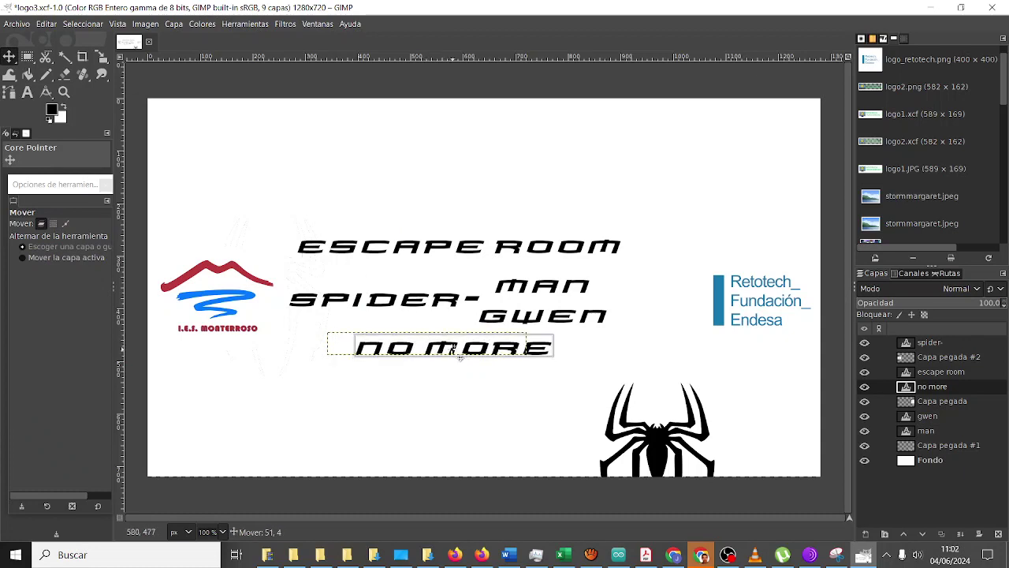
Move the black spider emblem up and scale it to about 121 × 166 px.
{"action": "left_click", "coordinate": [875, 445]}
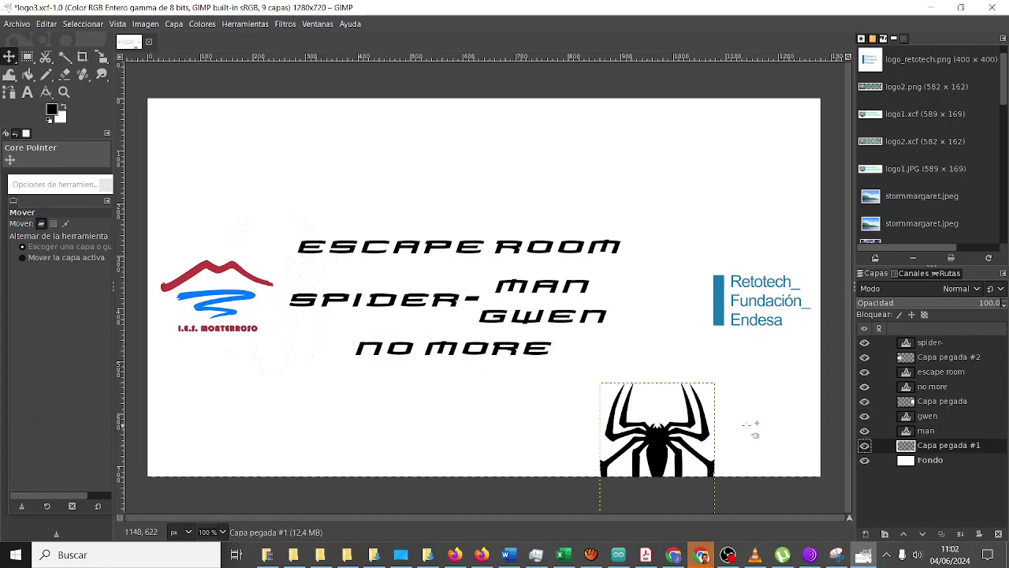
{"action": "left_click_drag", "start_coordinate": [754, 430], "coordinate": [675, 296]}
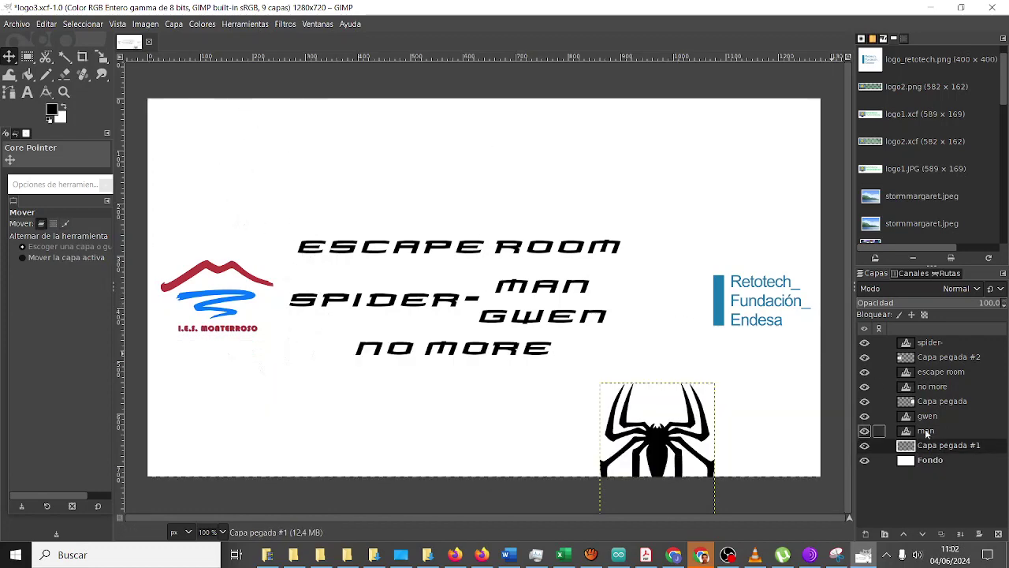
{"action": "mouse_move", "coordinate": [656, 454]}
{"action": "left_mouse_down"}
{"action": "mouse_move", "coordinate": [662, 308]}
{"action": "mouse_move", "coordinate": [640, 299]}
{"action": "left_mouse_up"}
{"action": "left_click", "coordinate": [103, 59]}
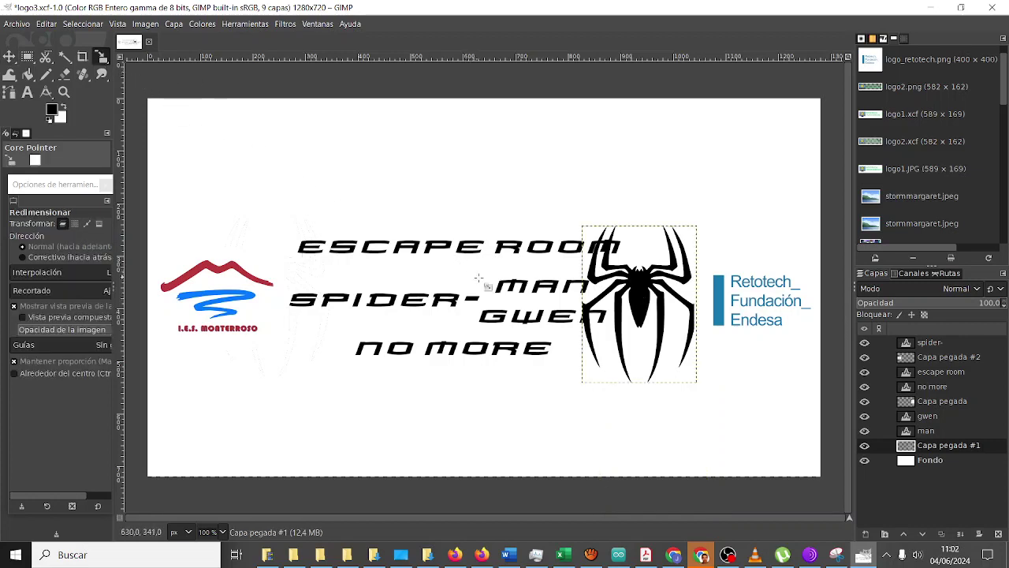
{"action": "left_click", "coordinate": [657, 344]}
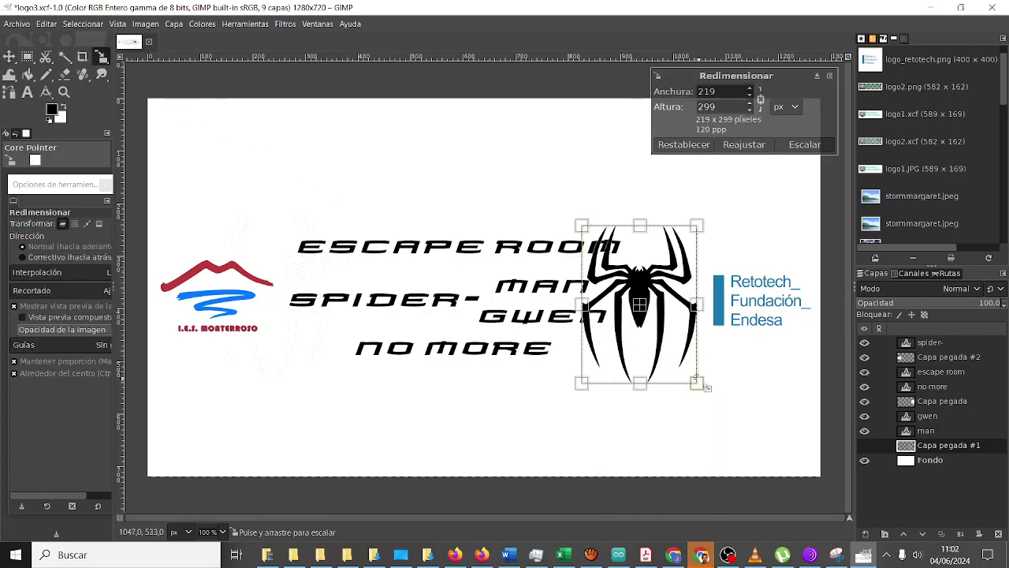
{"action": "left_click_drag", "start_coordinate": [704, 385], "coordinate": [671, 347]}
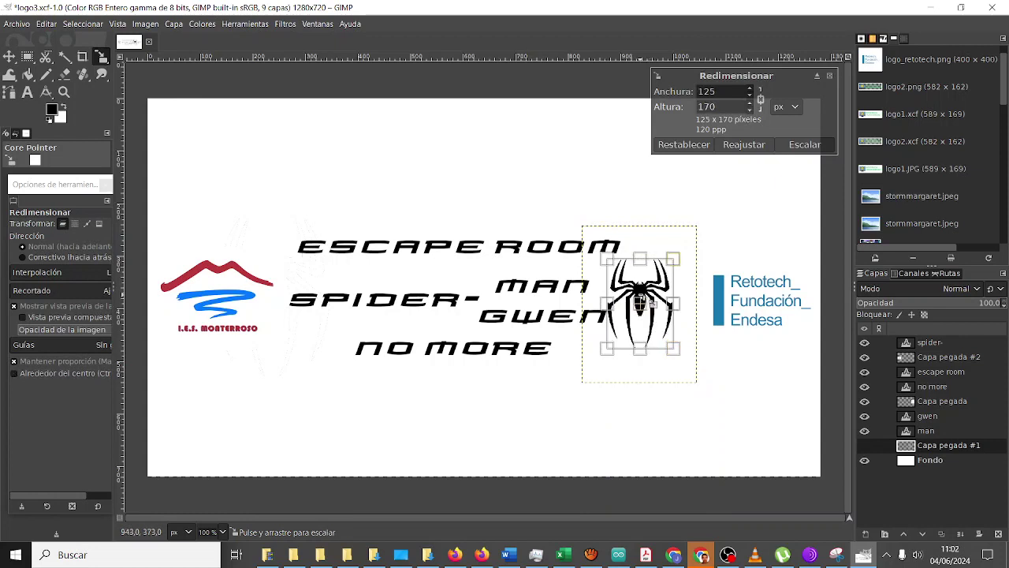
{"action": "left_click_drag", "start_coordinate": [671, 259], "coordinate": [675, 254]}
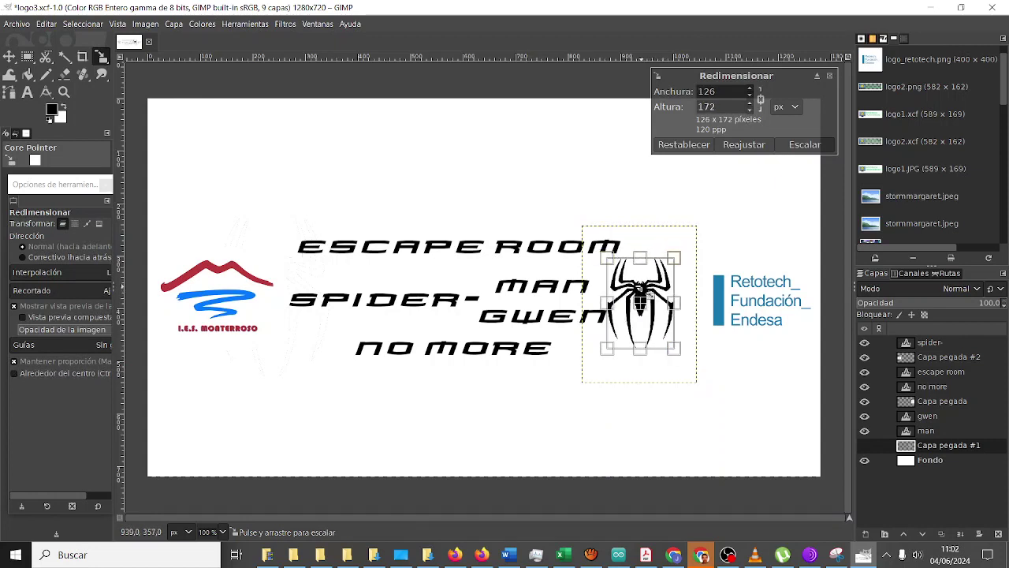
{"action": "mouse_move", "coordinate": [648, 293]}
{"action": "left_mouse_down"}
{"action": "mouse_move", "coordinate": [635, 289]}
{"action": "mouse_move", "coordinate": [666, 313]}
{"action": "left_mouse_up"}
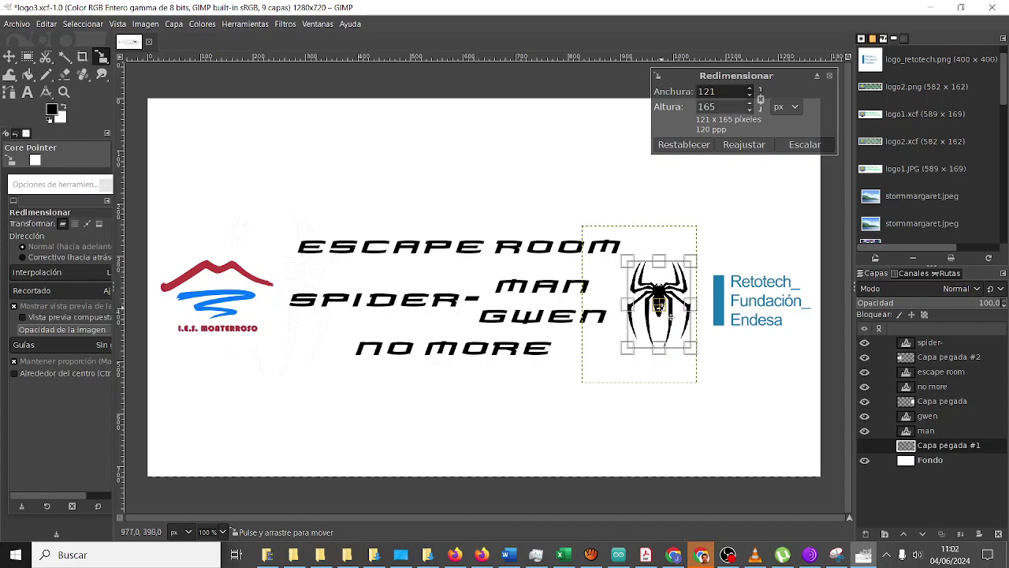
{"action": "key", "text": "Return"}
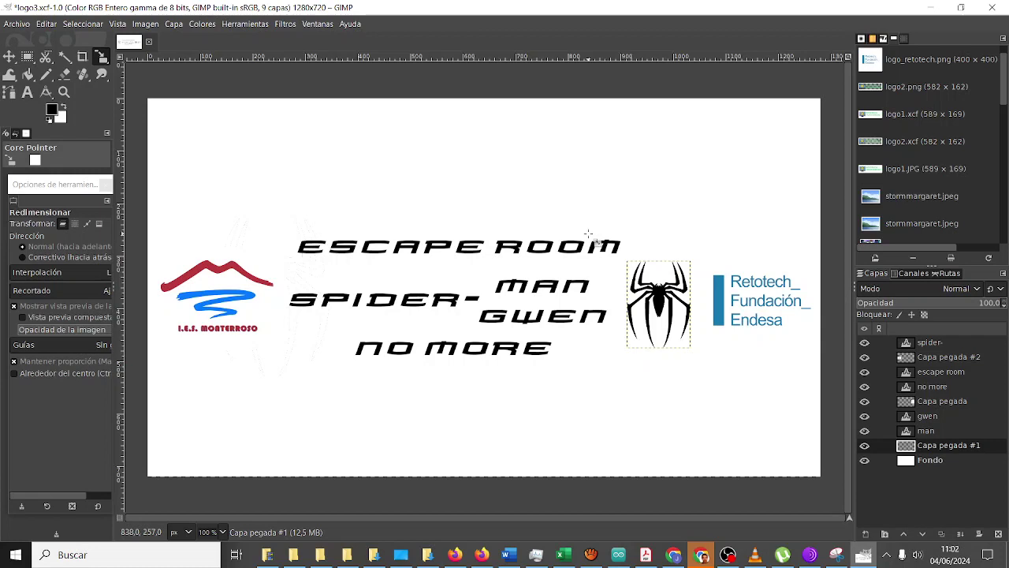
Place the resized spider emblem centred below the NO MORE line.
{"action": "left_click", "coordinate": [660, 312]}
{"action": "left_click_drag", "start_coordinate": [661, 312], "coordinate": [585, 410]}
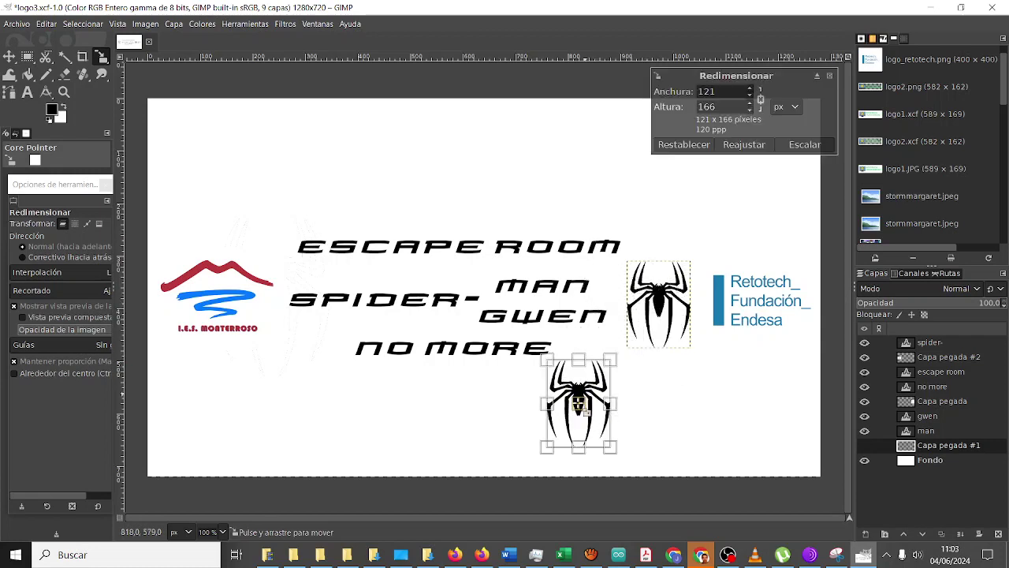
{"action": "key", "text": "Escape"}
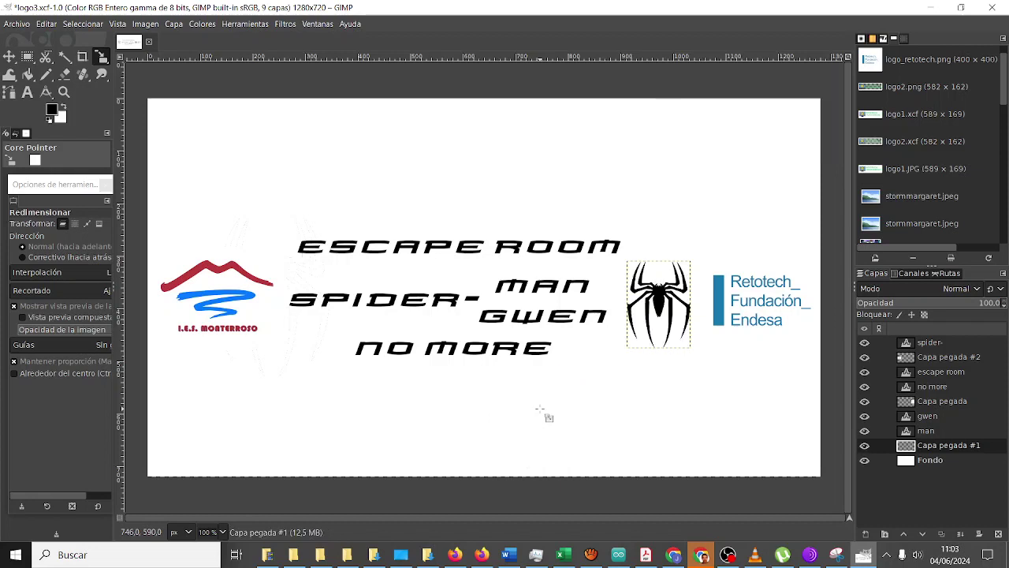
{"action": "left_click", "coordinate": [660, 304]}
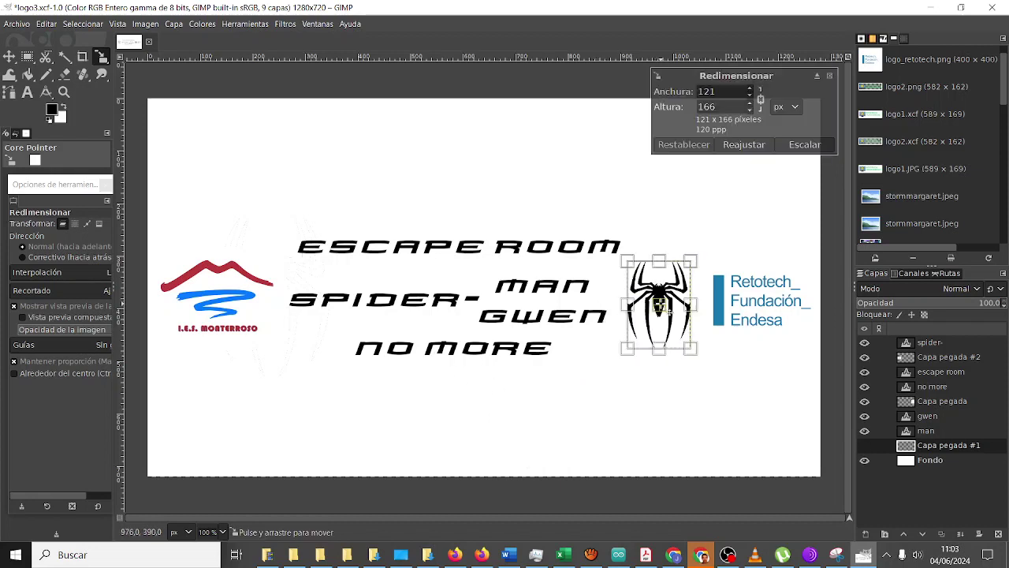
{"action": "left_click_drag", "start_coordinate": [659, 306], "coordinate": [483, 410]}
{"action": "key", "text": "Return"}
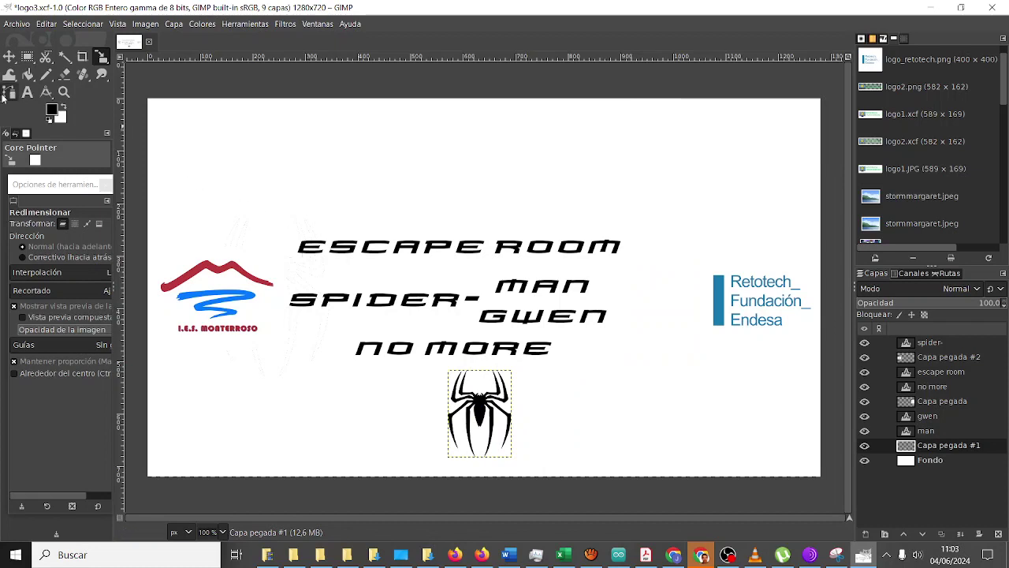
{"action": "left_click", "coordinate": [10, 56]}
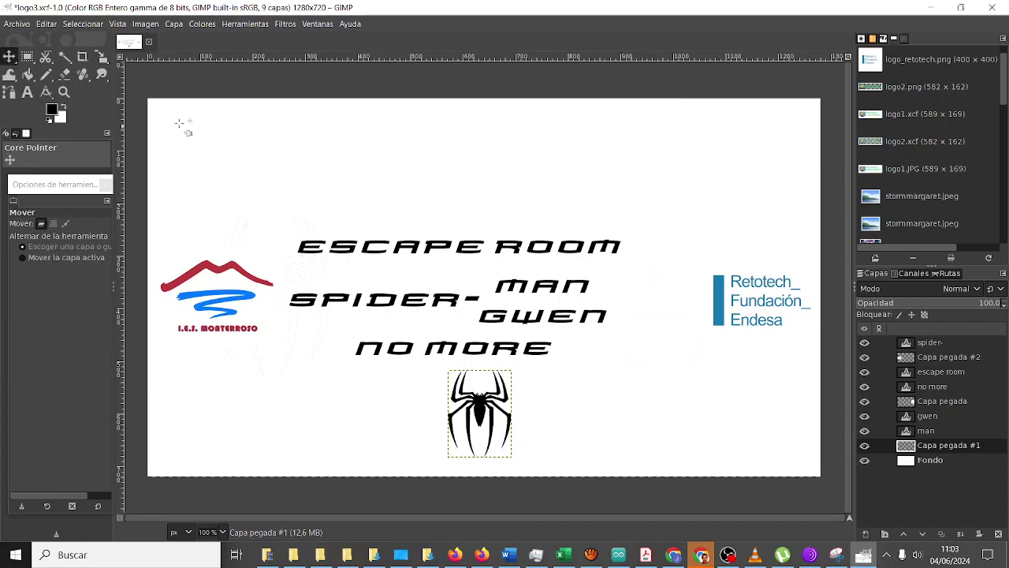
Move ESCAPE ROOM down-right above MAN, undoing an accidental background move.
{"action": "left_click", "coordinate": [936, 373]}
{"action": "left_click", "coordinate": [479, 256]}
{"action": "left_click_drag", "start_coordinate": [479, 257], "coordinate": [603, 281]}
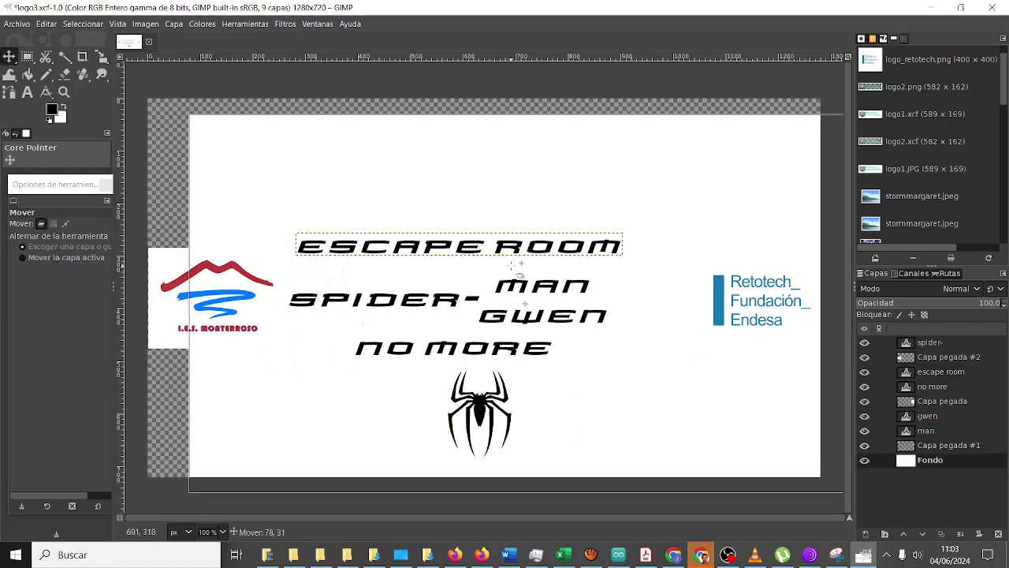
{"action": "key", "text": "ctrl+z"}
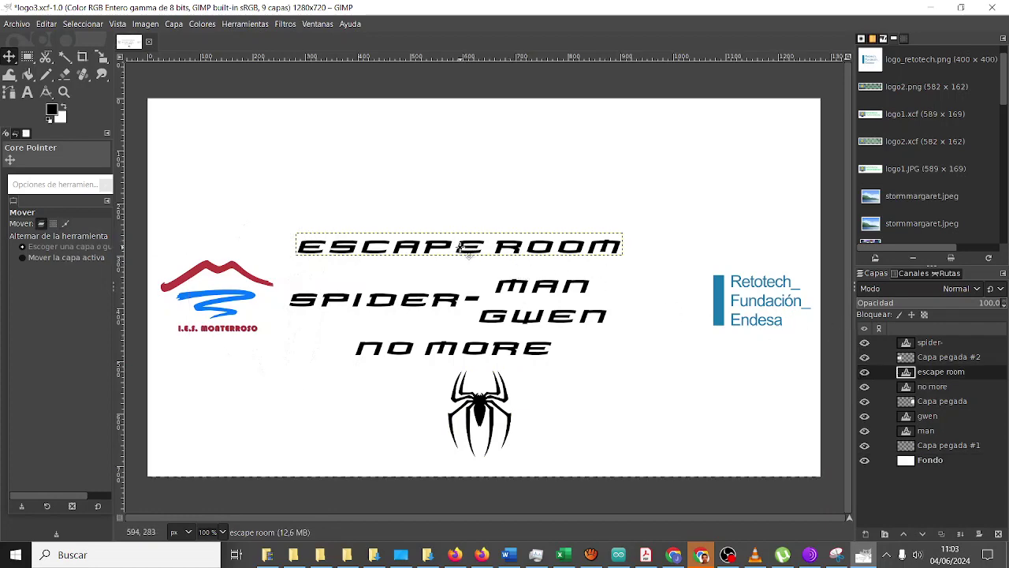
{"action": "mouse_move", "coordinate": [468, 254]}
{"action": "left_mouse_down"}
{"action": "mouse_move", "coordinate": [506, 275]}
{"action": "mouse_move", "coordinate": [498, 273]}
{"action": "left_mouse_up"}
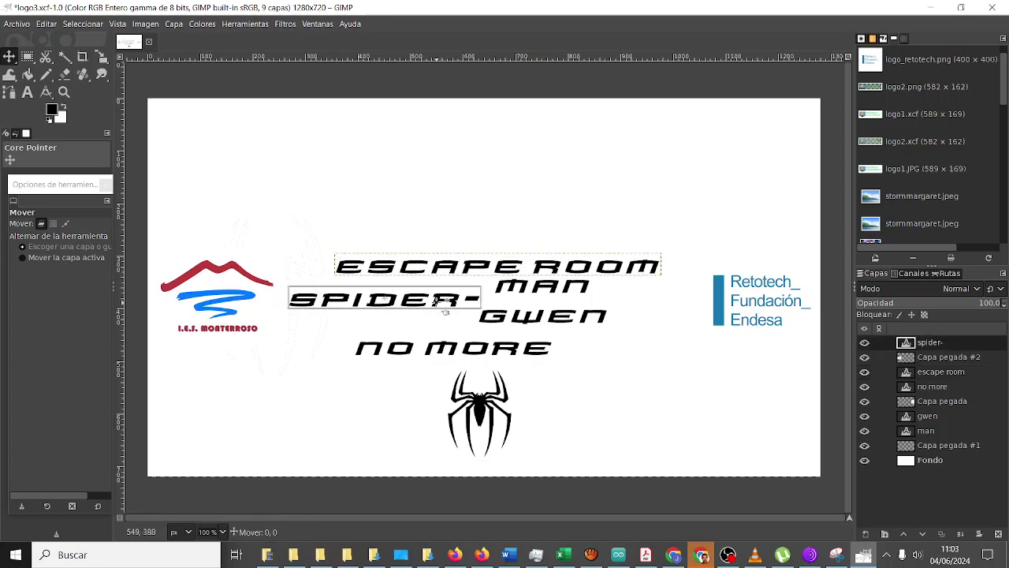
{"action": "key", "text": "shift"}
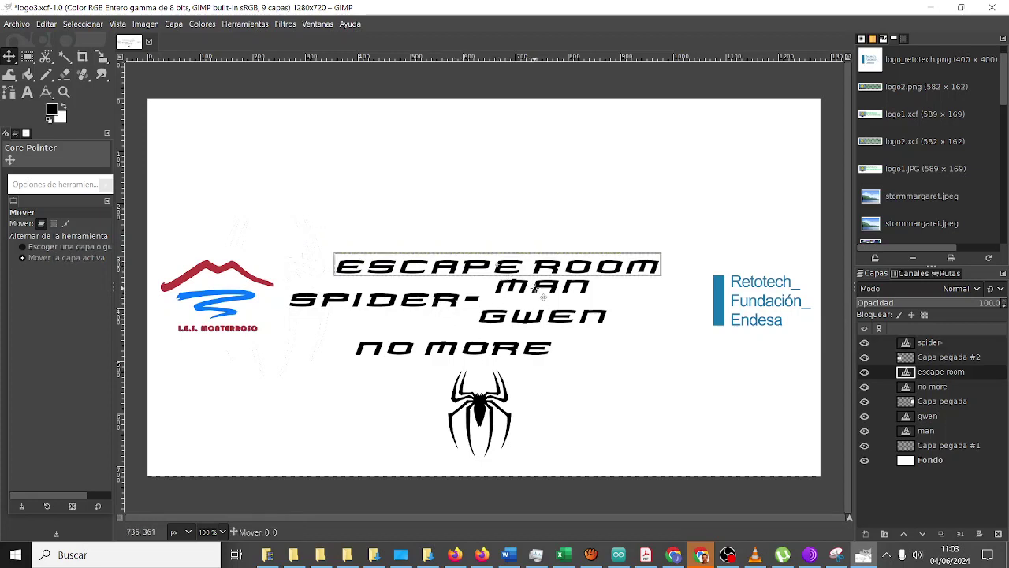
{"action": "left_click", "coordinate": [454, 306]}
{"action": "key", "text": "ctrl+z"}
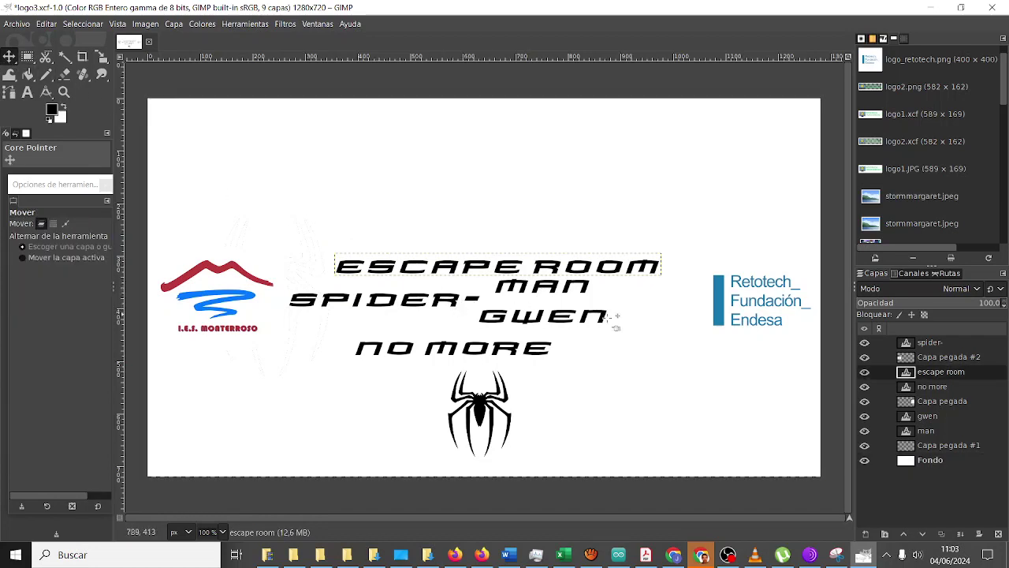
{"action": "left_click", "coordinate": [936, 416]}
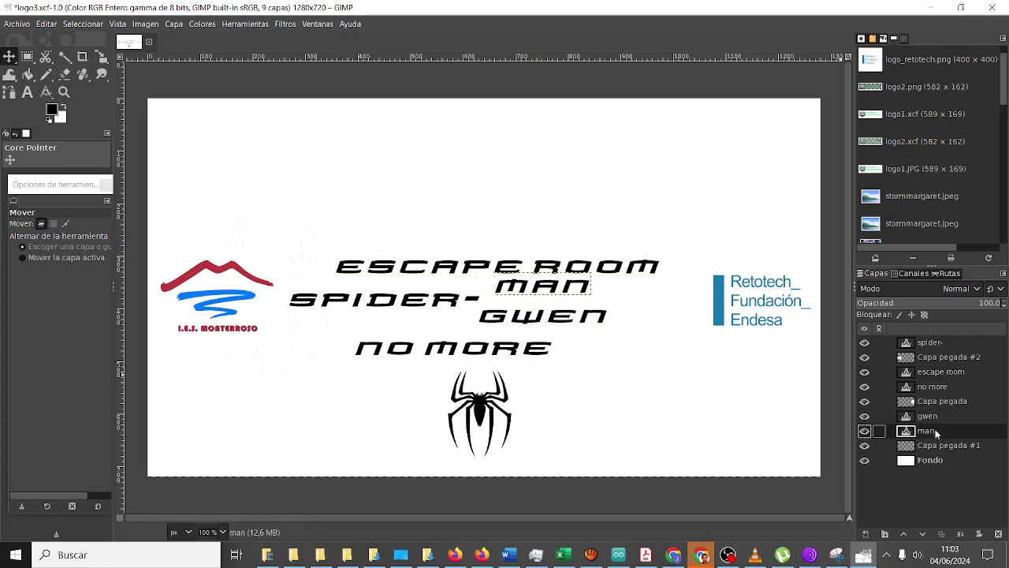
{"action": "left_click", "coordinate": [934, 343]}
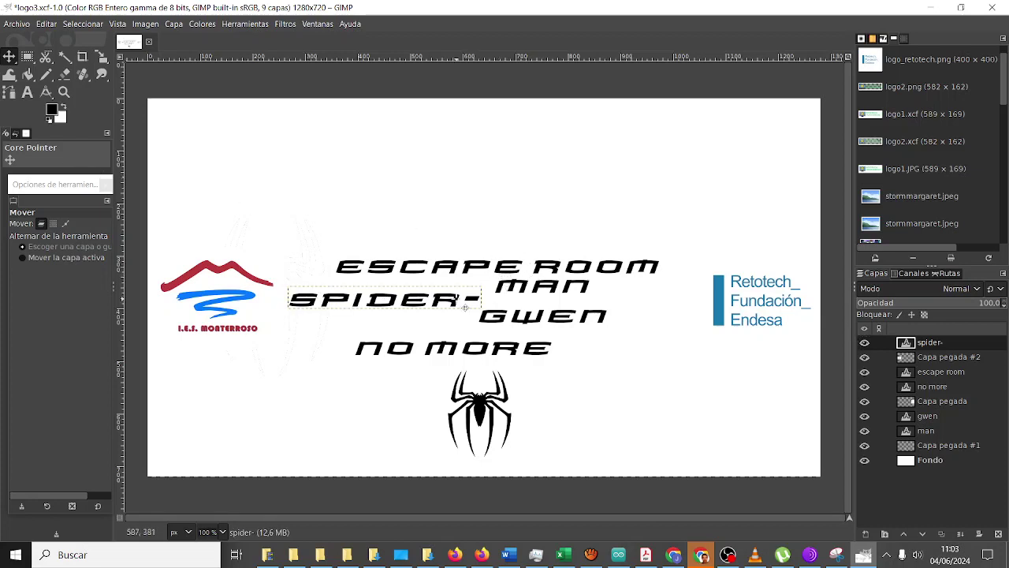
{"action": "left_click", "coordinate": [27, 91]}
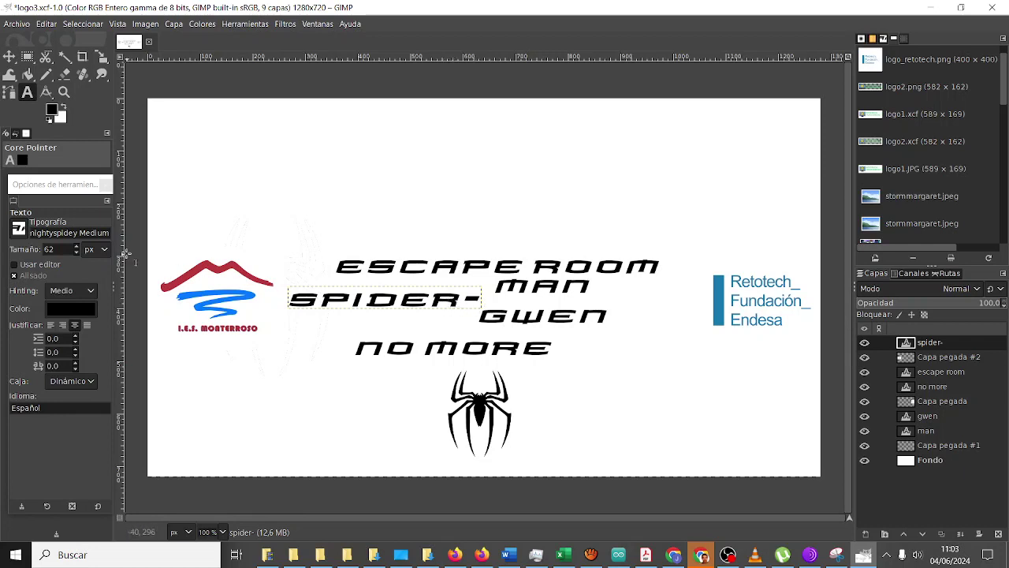
Set SPIDER-, MAN and GWEN each to font size 40.
{"action": "double_click", "coordinate": [59, 250]}
{"action": "type", "text": "40"}
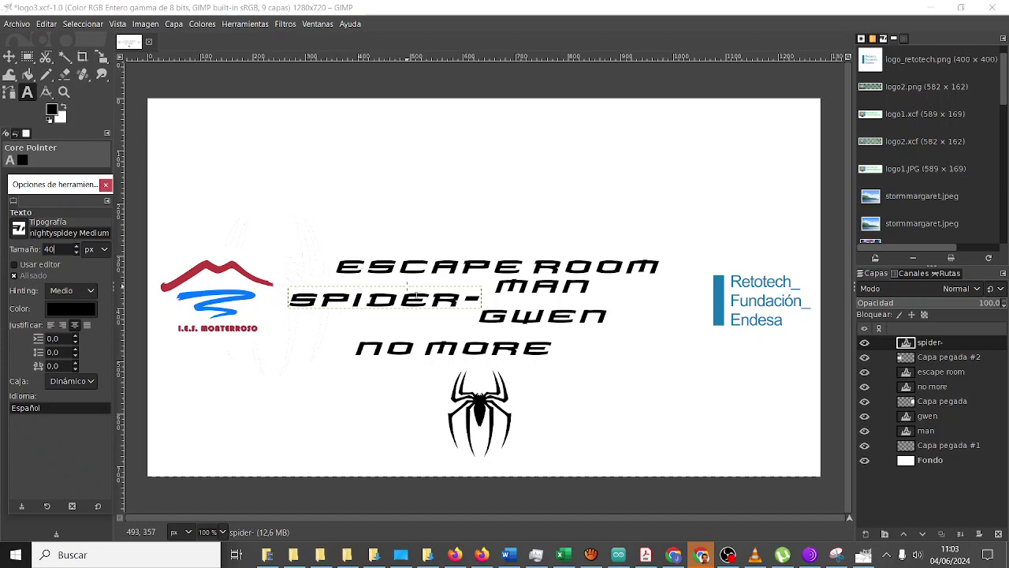
{"action": "left_click", "coordinate": [468, 299]}
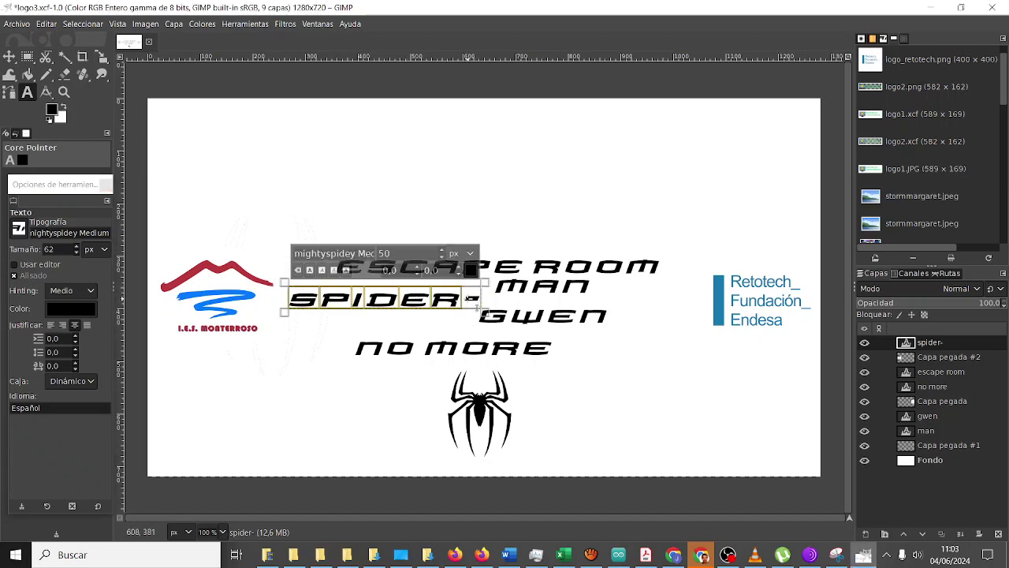
{"action": "left_click_drag", "start_coordinate": [414, 253], "coordinate": [327, 254]}
{"action": "type", "text": "40"}
{"action": "key", "text": "Return"}
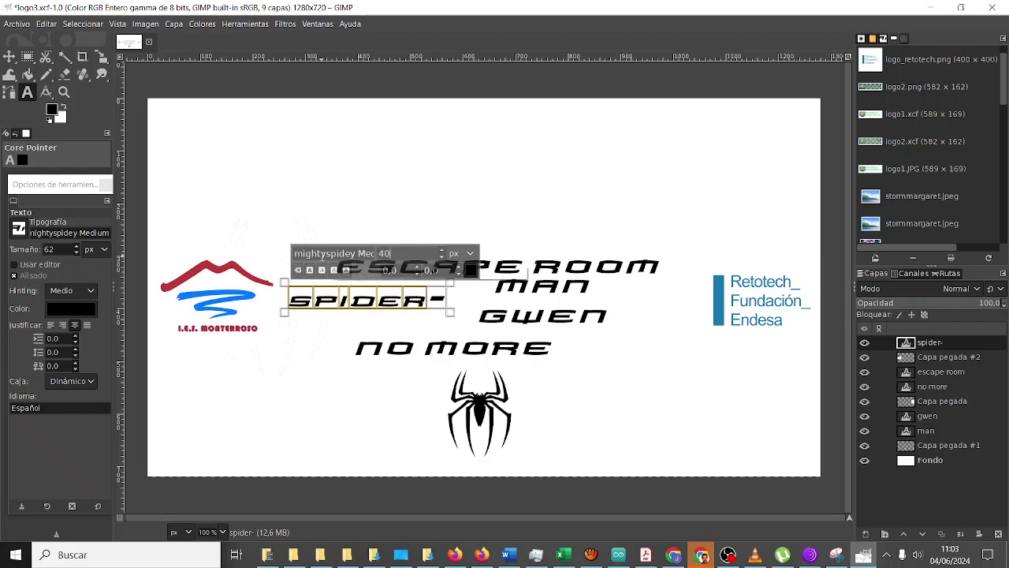
{"action": "left_click", "coordinate": [534, 294]}
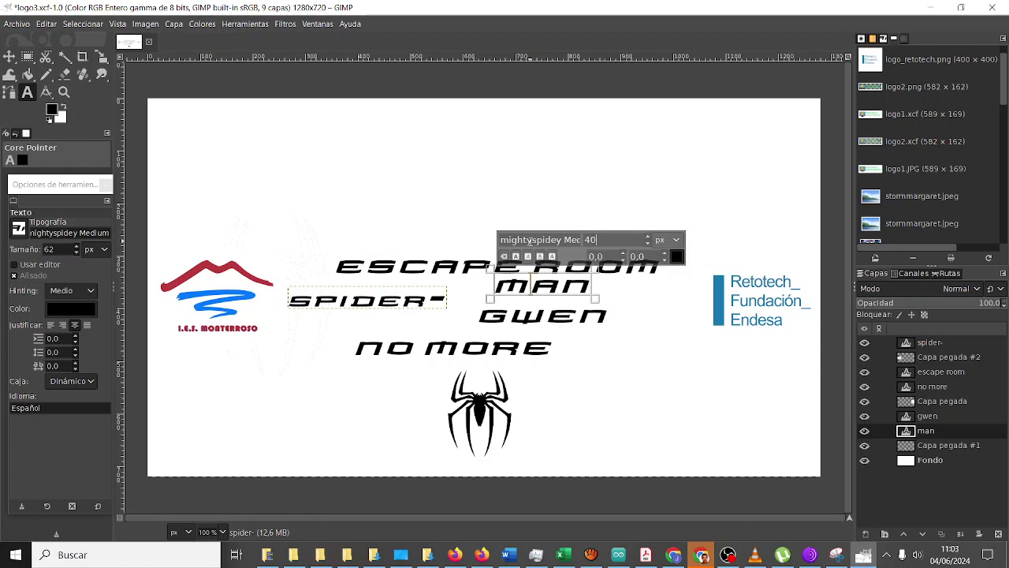
{"action": "double_click", "coordinate": [544, 285]}
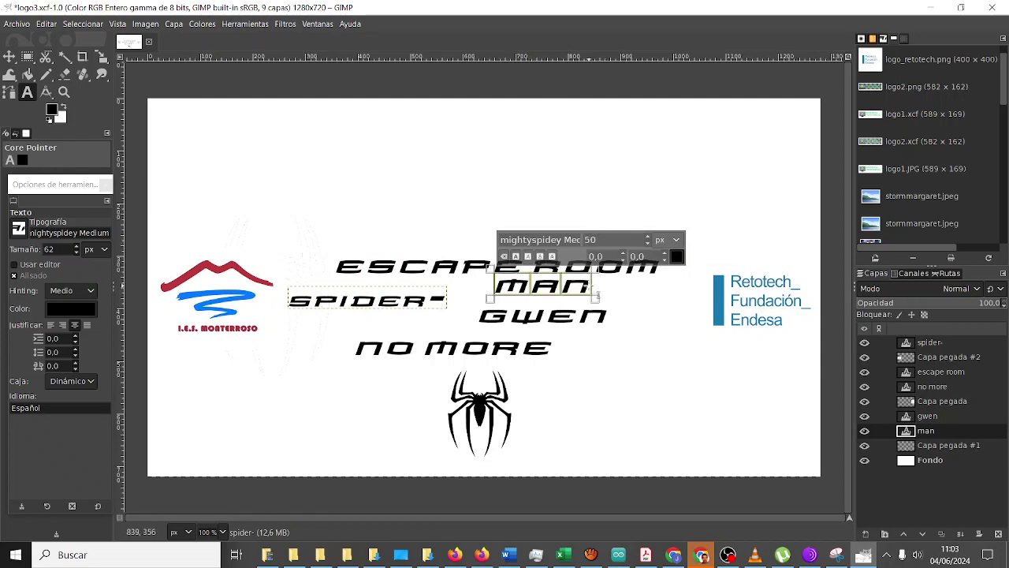
{"action": "key", "text": "BackSpace"}
{"action": "key", "text": "BackSpace"}
{"action": "type", "text": "40"}
{"action": "key", "text": "Return"}
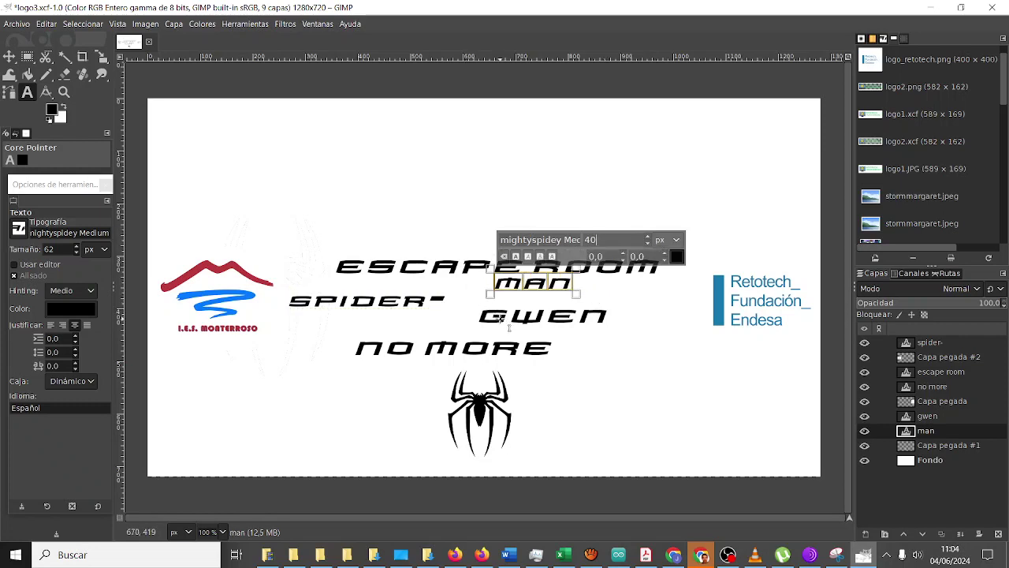
{"action": "left_click", "coordinate": [497, 316]}
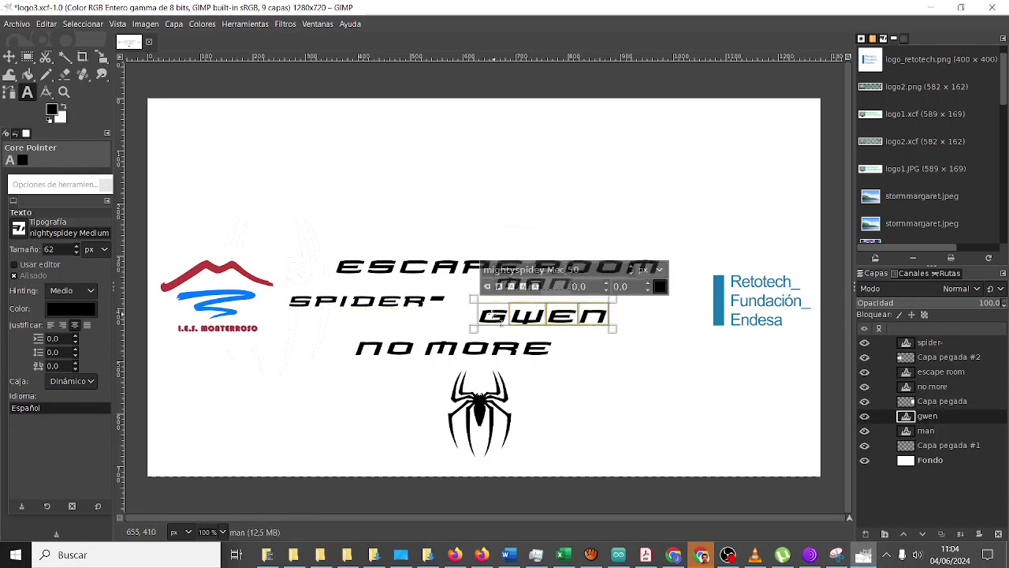
{"action": "left_click_drag", "start_coordinate": [587, 270], "coordinate": [539, 266]}
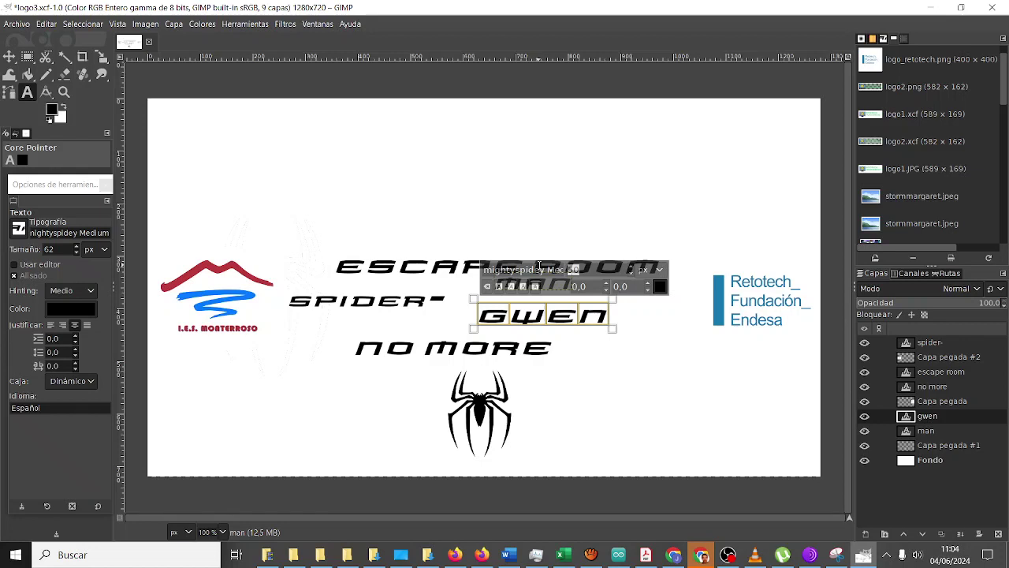
{"action": "type", "text": "40"}
{"action": "key", "text": "Return"}
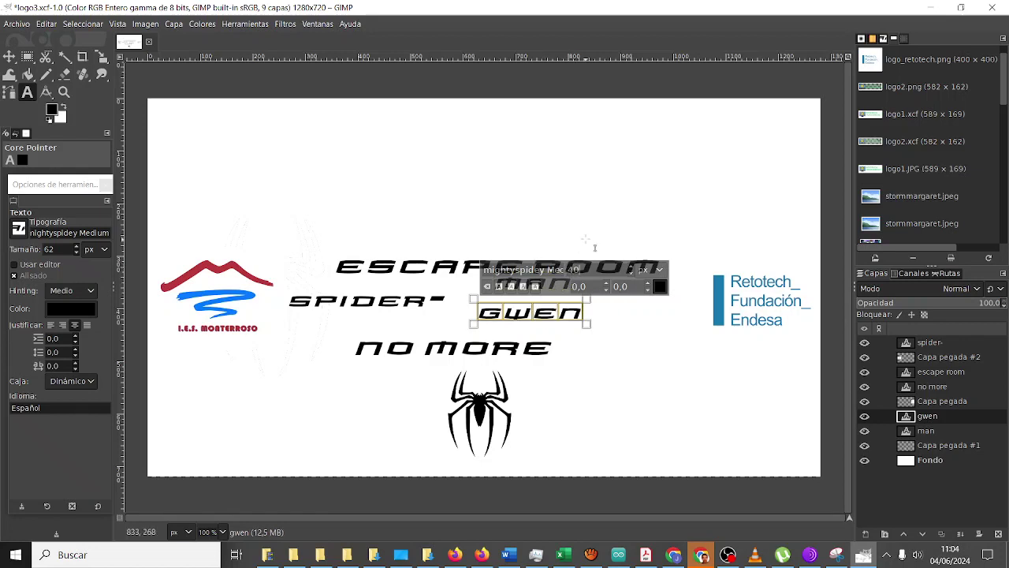
{"action": "left_click", "coordinate": [581, 234]}
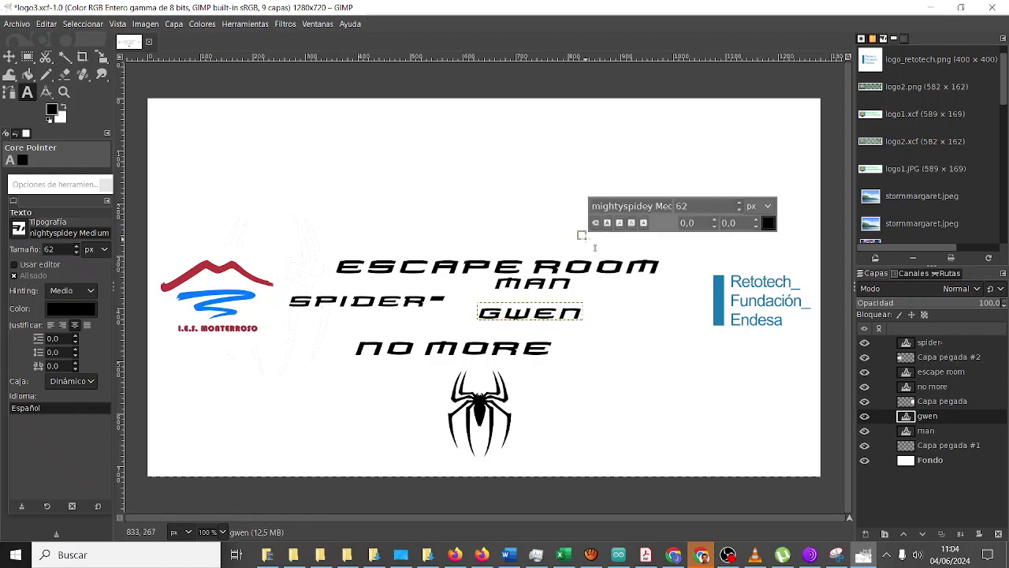
Realign MAN and GWEN left so MAN sits directly above GWEN.
{"action": "left_click", "coordinate": [9, 57]}
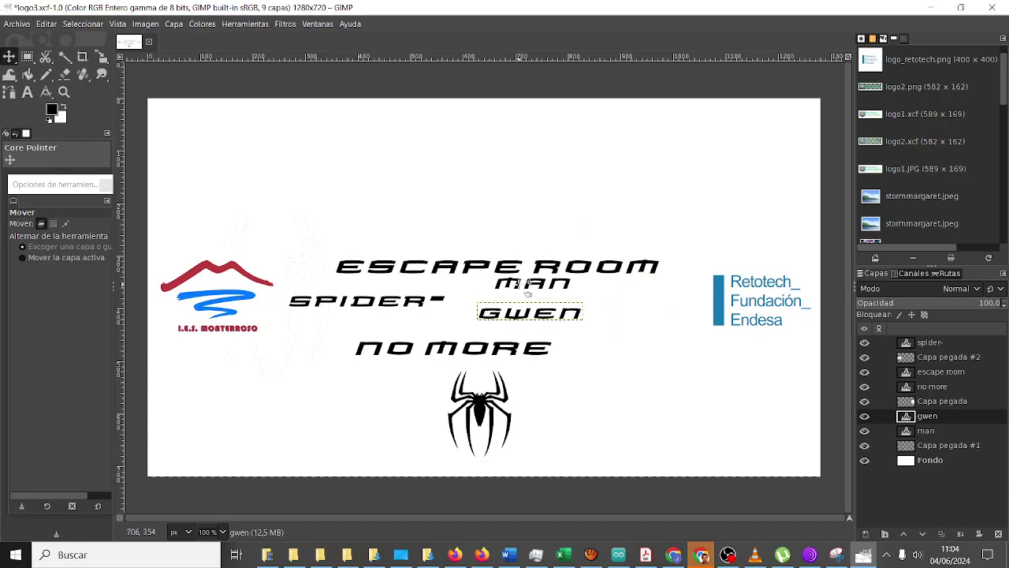
{"action": "left_click_drag", "start_coordinate": [520, 284], "coordinate": [479, 291]}
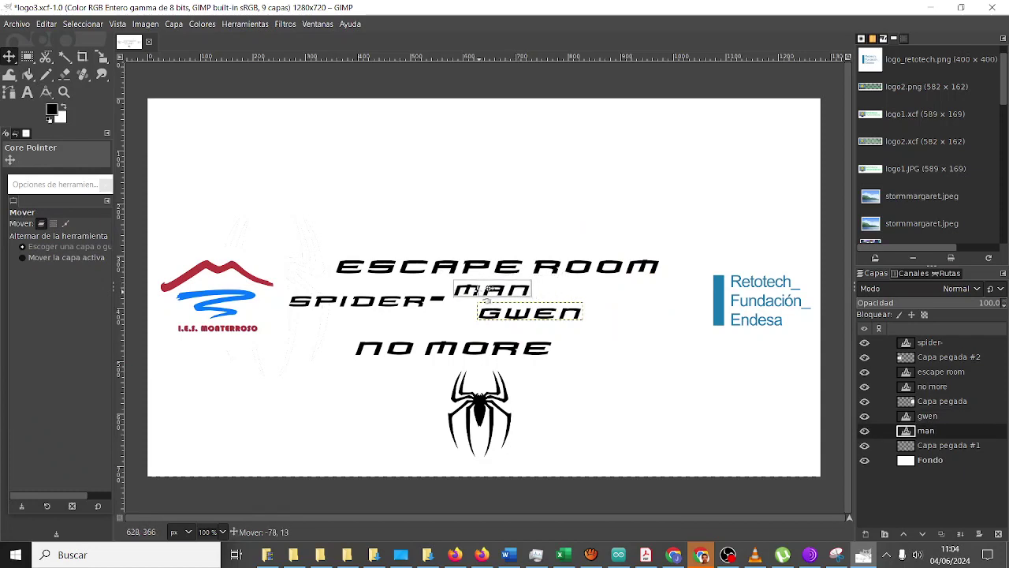
{"action": "left_click", "coordinate": [493, 313]}
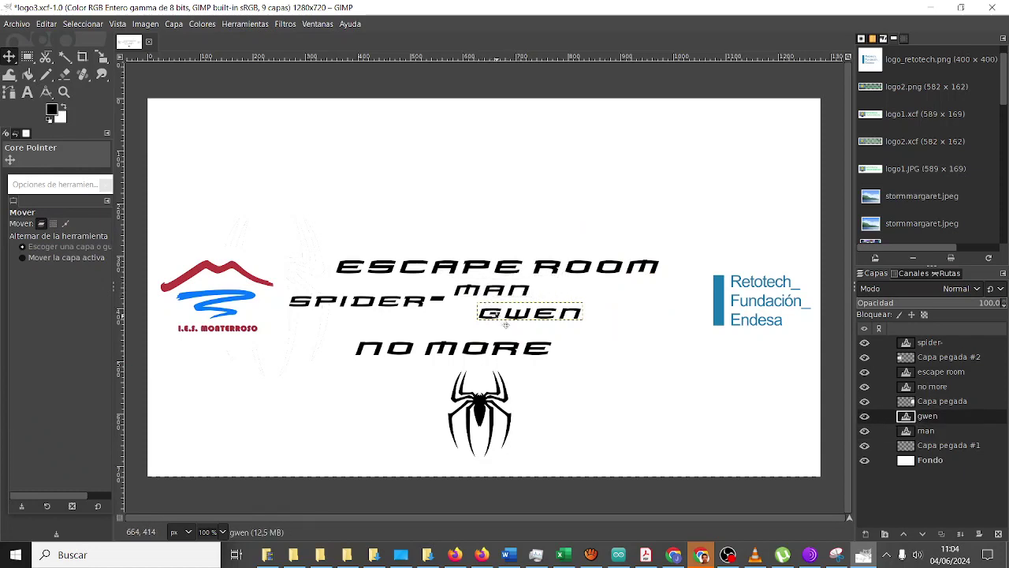
{"action": "left_click_drag", "start_coordinate": [505, 323], "coordinate": [477, 319]}
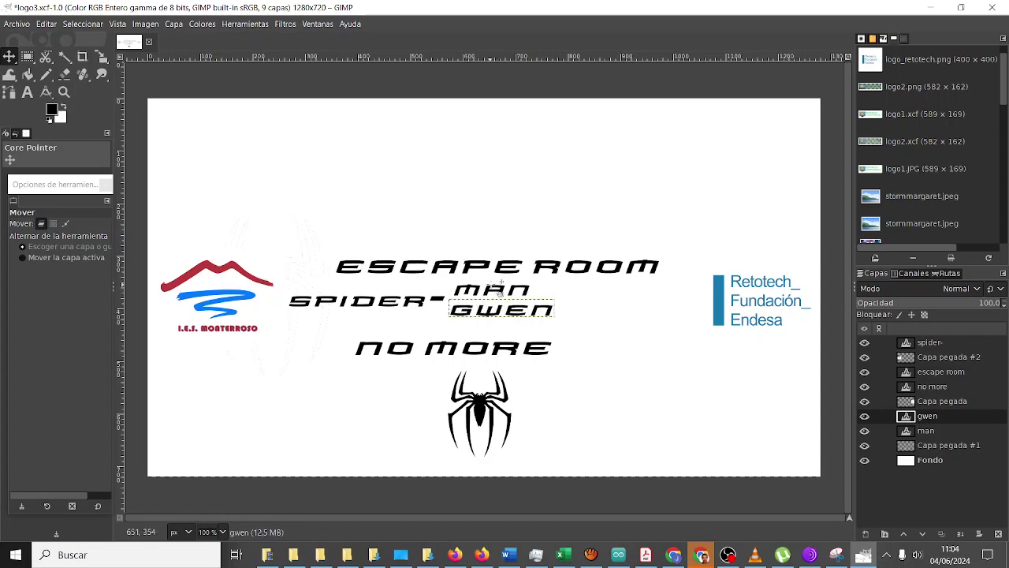
{"action": "left_click_drag", "start_coordinate": [501, 285], "coordinate": [512, 287]}
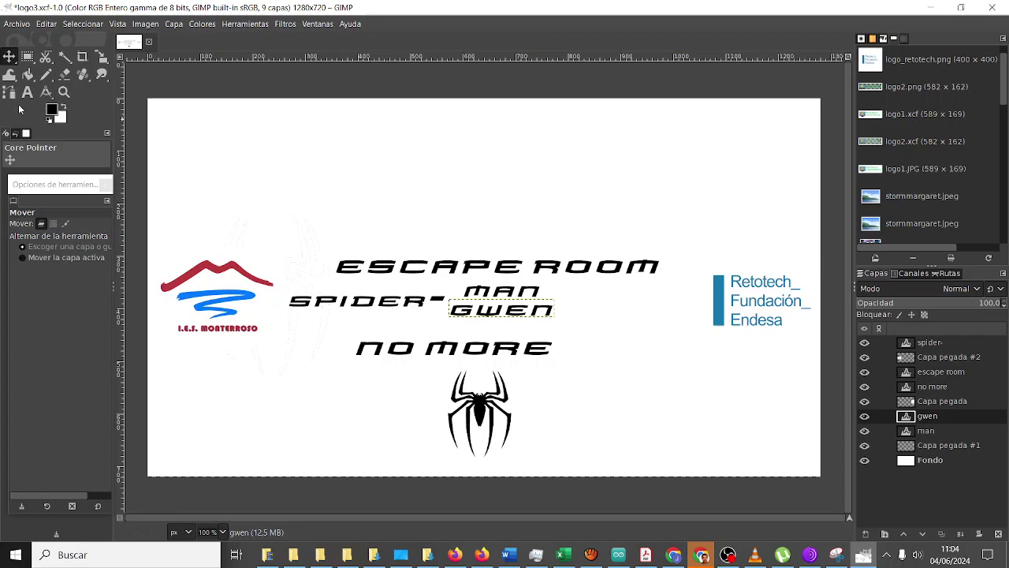
Set the NO MORE text to font size 40.
{"action": "left_click", "coordinate": [26, 91]}
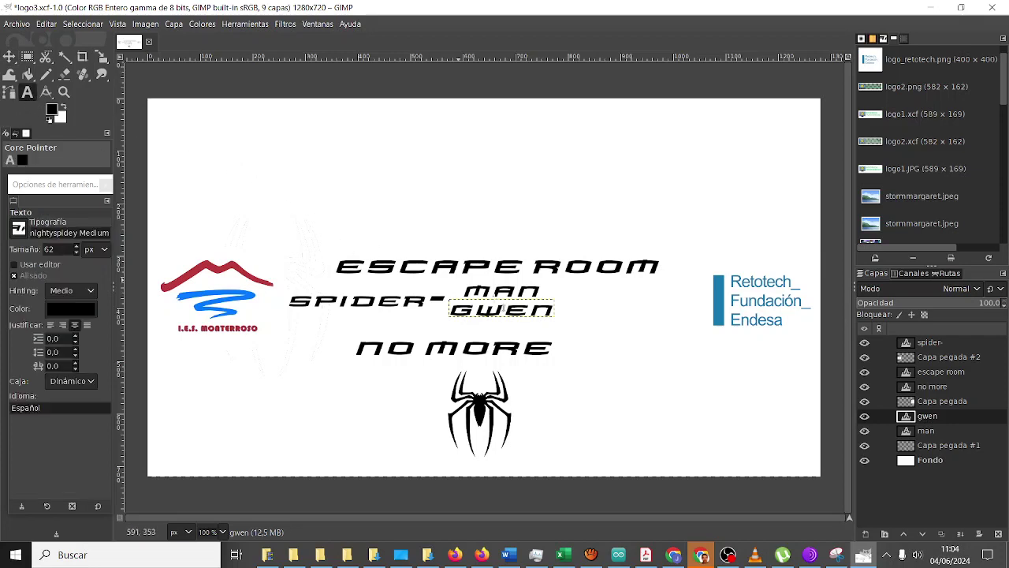
{"action": "left_click", "coordinate": [484, 352]}
{"action": "left_click_drag", "start_coordinate": [548, 350], "coordinate": [355, 340]}
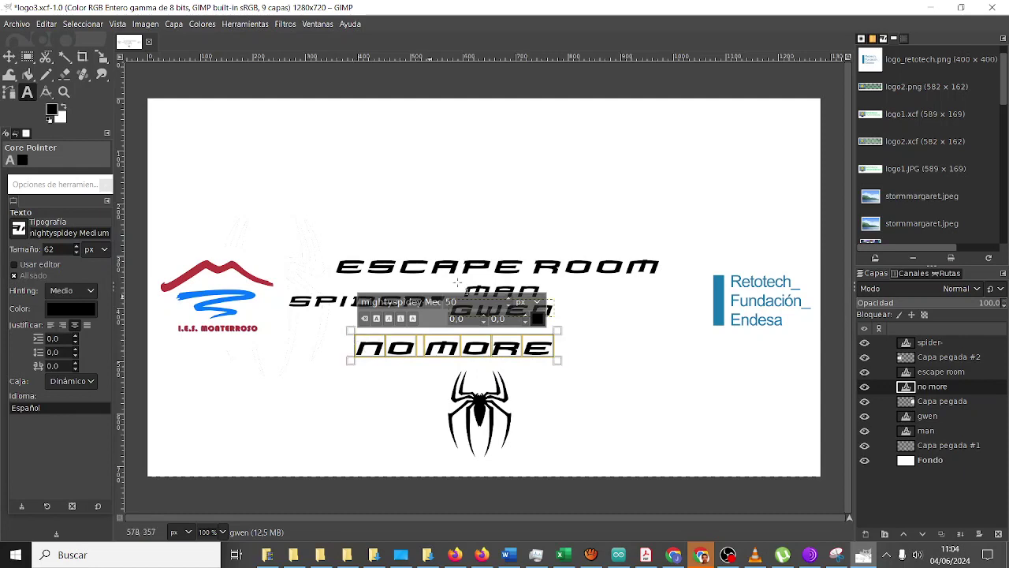
{"action": "left_click_drag", "start_coordinate": [476, 302], "coordinate": [394, 304]}
{"action": "type", "text": "40"}
{"action": "key", "text": "Return"}
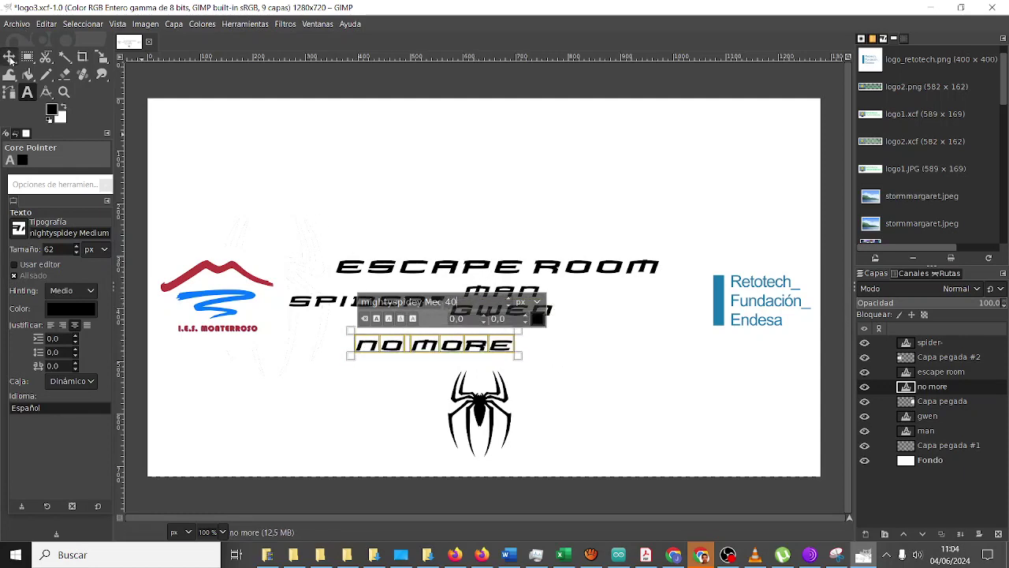
Place NO MORE right of GWEN and move the spider up over the title.
{"action": "left_click", "coordinate": [9, 58]}
{"action": "left_click_drag", "start_coordinate": [424, 346], "coordinate": [624, 306]}
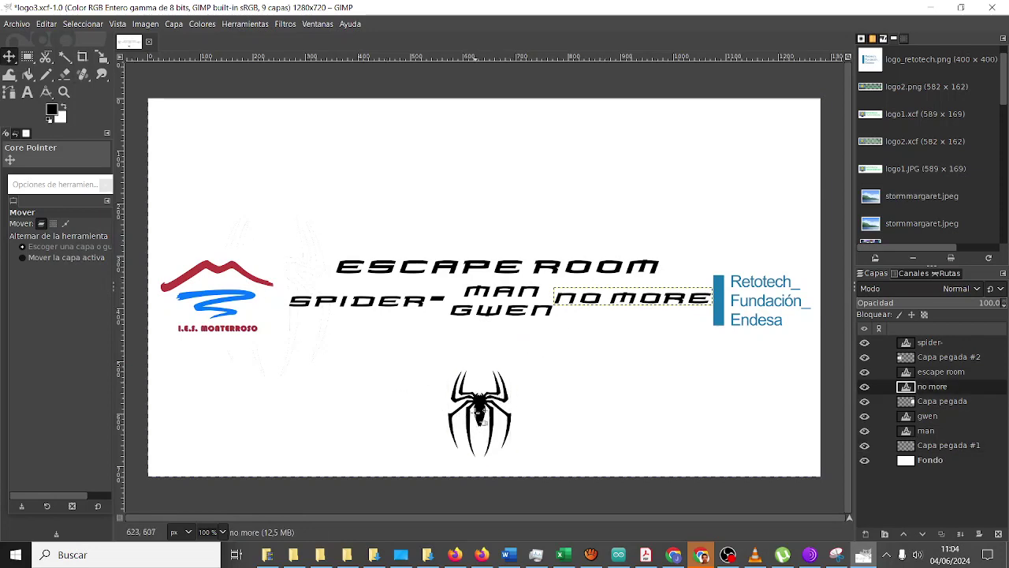
{"action": "left_click_drag", "start_coordinate": [476, 417], "coordinate": [501, 289]}
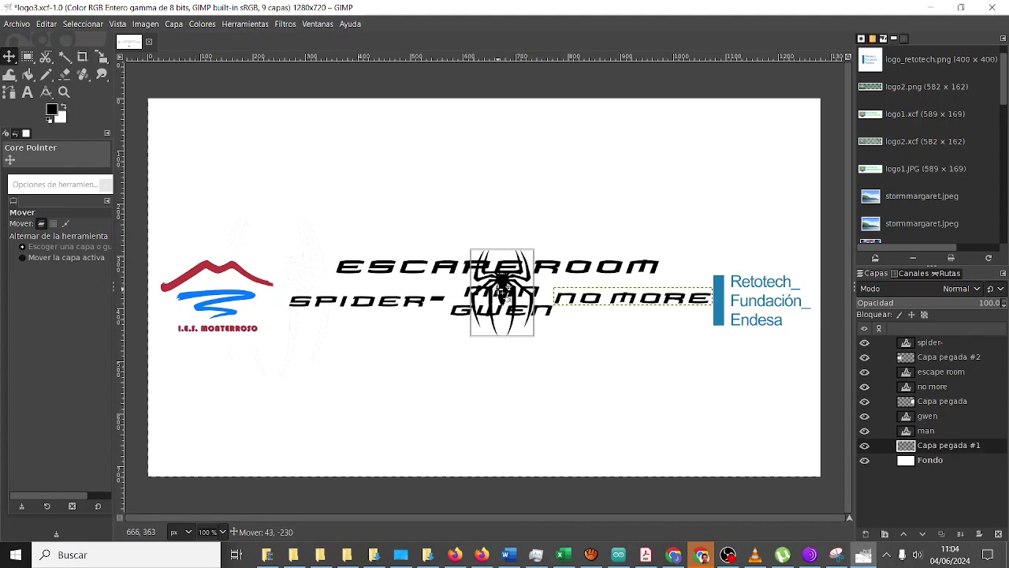
Set the foreground colour to pure red (ff0000).
{"action": "left_click", "coordinate": [56, 24]}
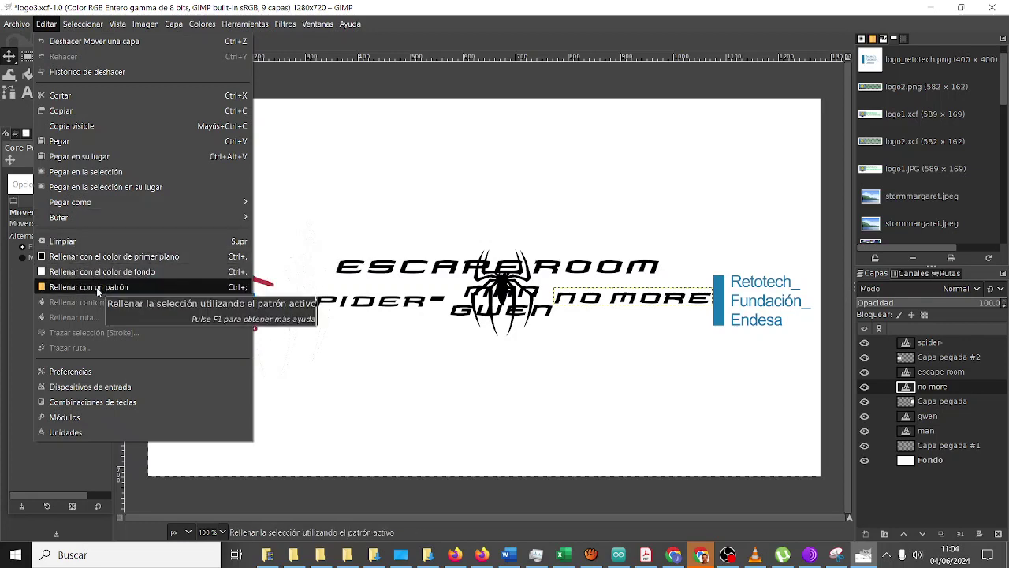
{"action": "left_click", "coordinate": [28, 296]}
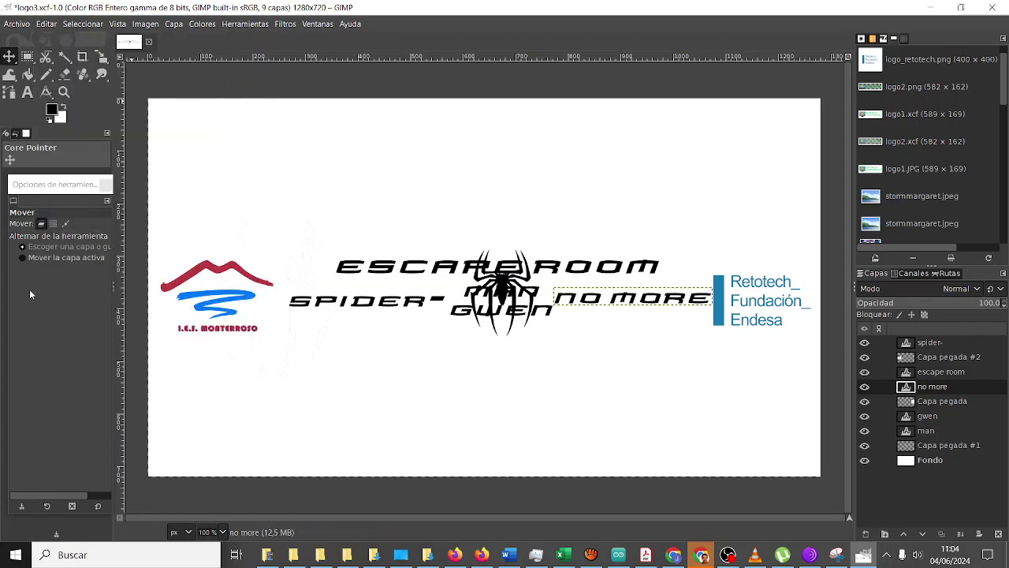
{"action": "left_click", "coordinate": [53, 112]}
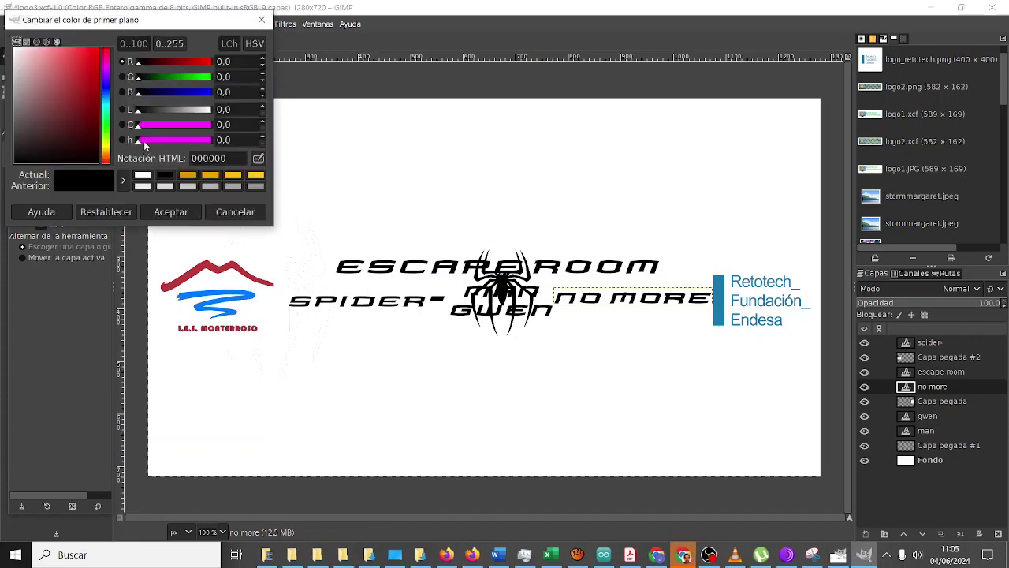
{"action": "left_click_drag", "start_coordinate": [137, 66], "coordinate": [240, 72]}
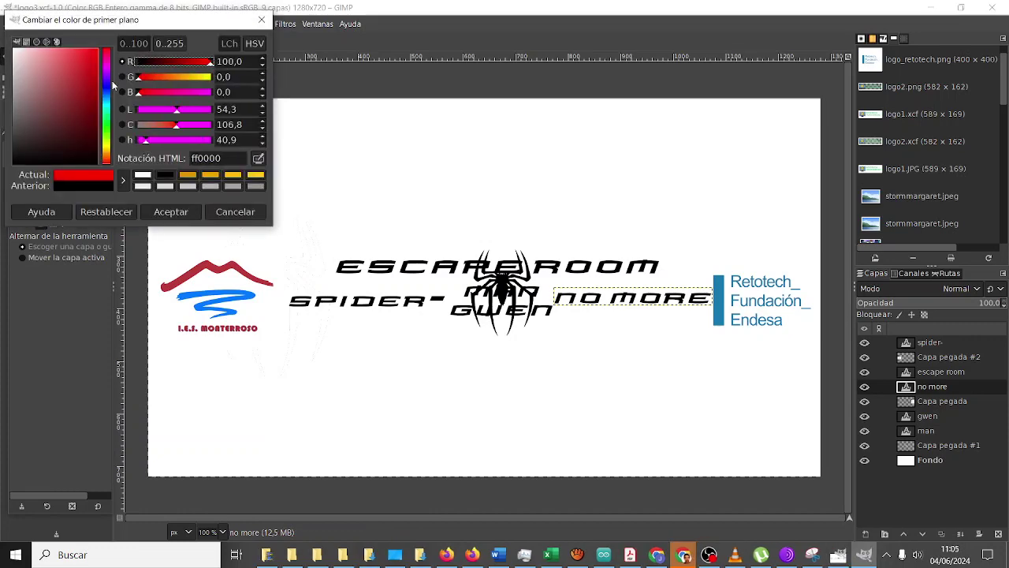
{"action": "left_click", "coordinate": [171, 212]}
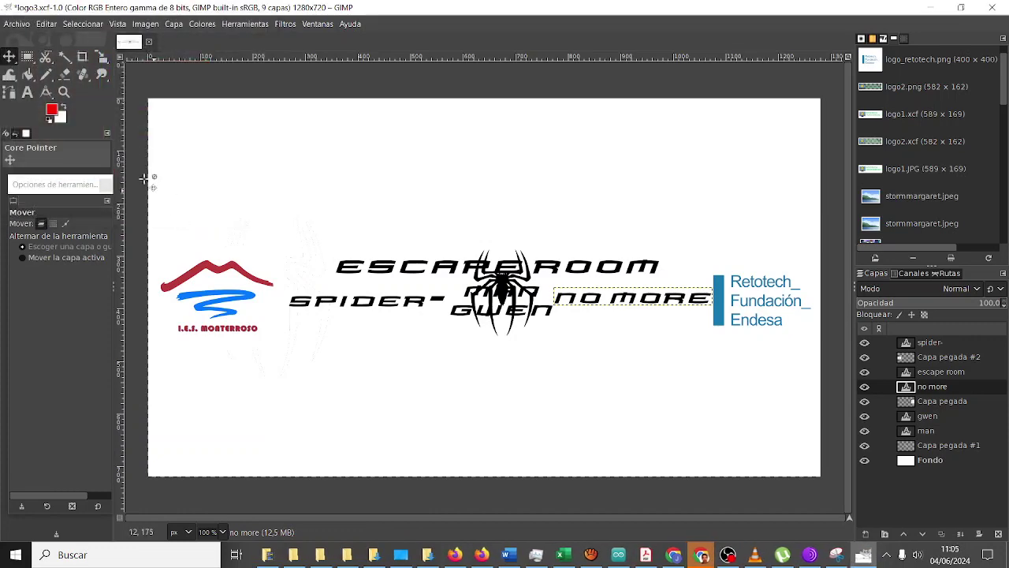
Try filling with the red foreground colour, then undo the fill.
{"action": "left_click", "coordinate": [46, 24]}
{"action": "left_click", "coordinate": [87, 255]}
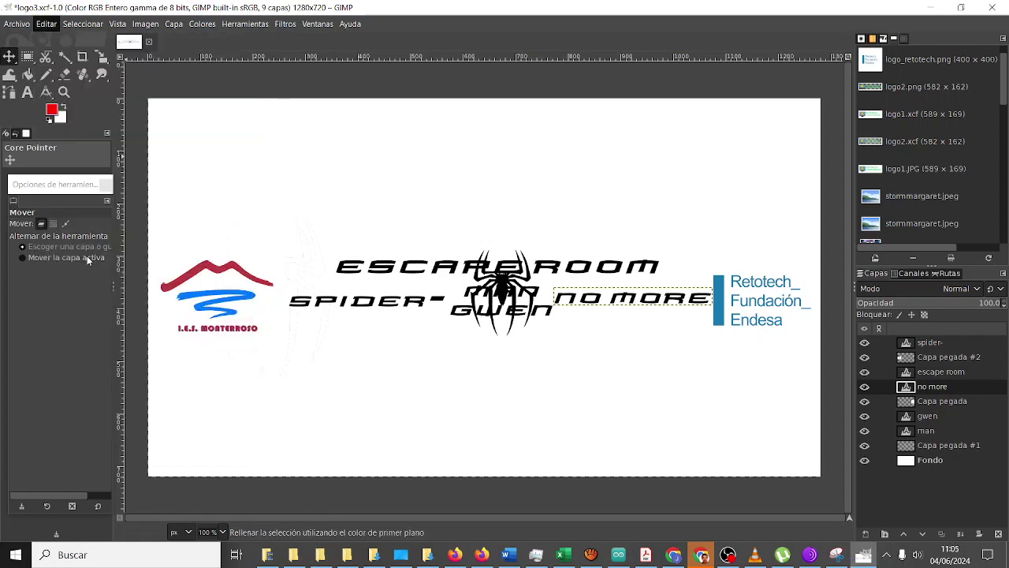
{"action": "key", "text": "ctrl+z"}
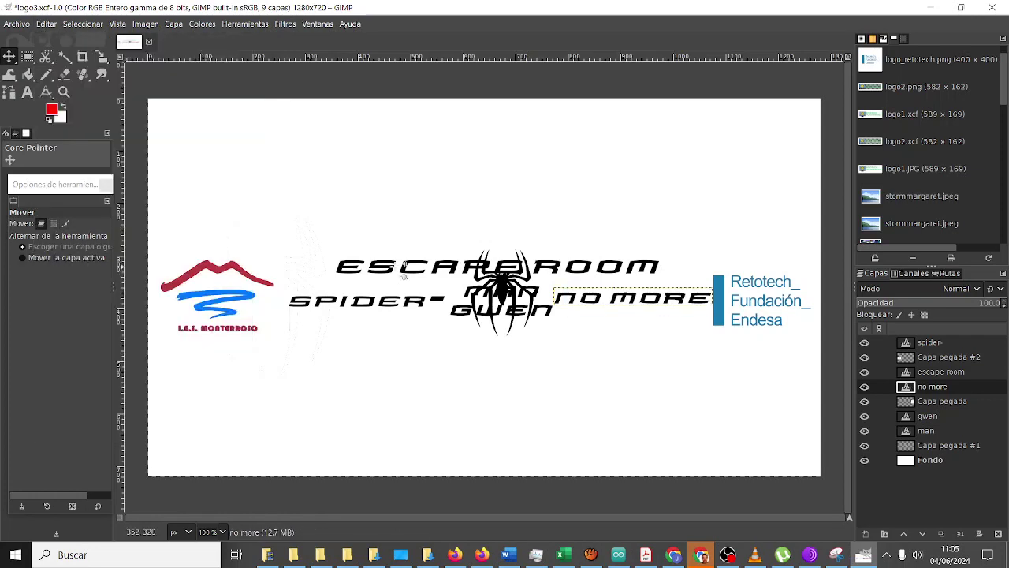
Return the black spider emblem to below the title block.
{"action": "left_click", "coordinate": [930, 445]}
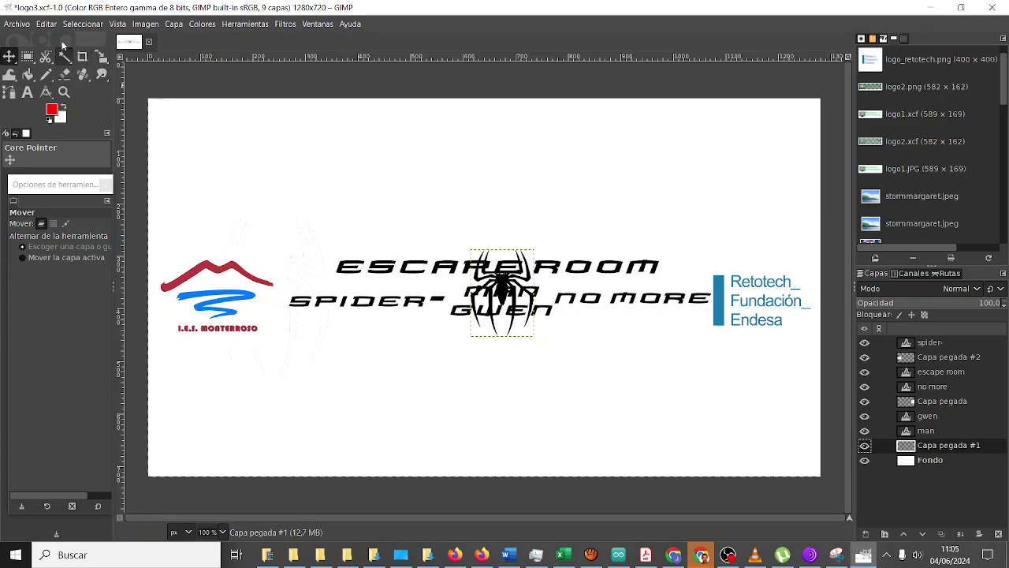
{"action": "left_click", "coordinate": [45, 24]}
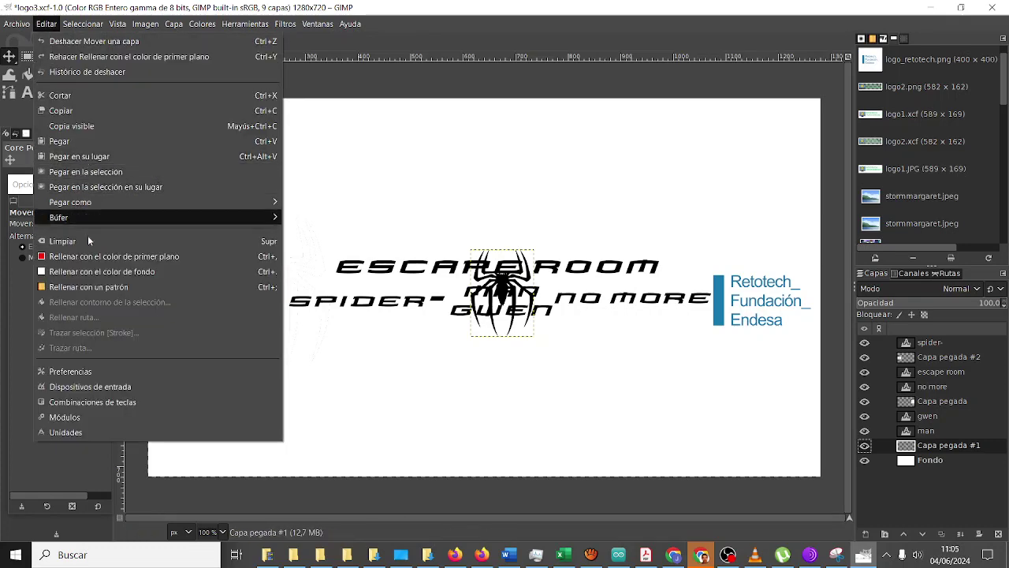
{"action": "left_click", "coordinate": [91, 256]}
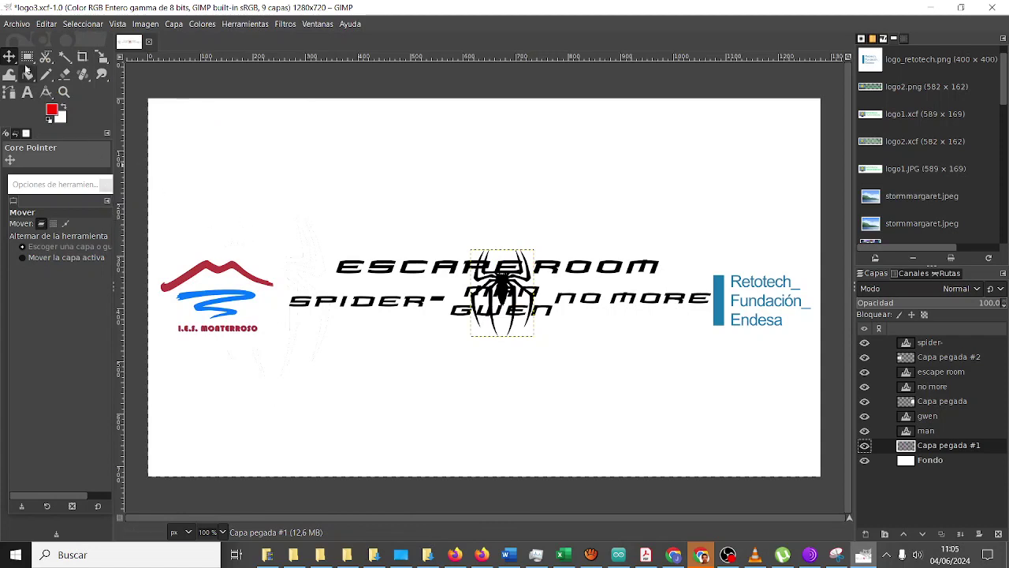
{"action": "left_click_drag", "start_coordinate": [509, 292], "coordinate": [439, 374]}
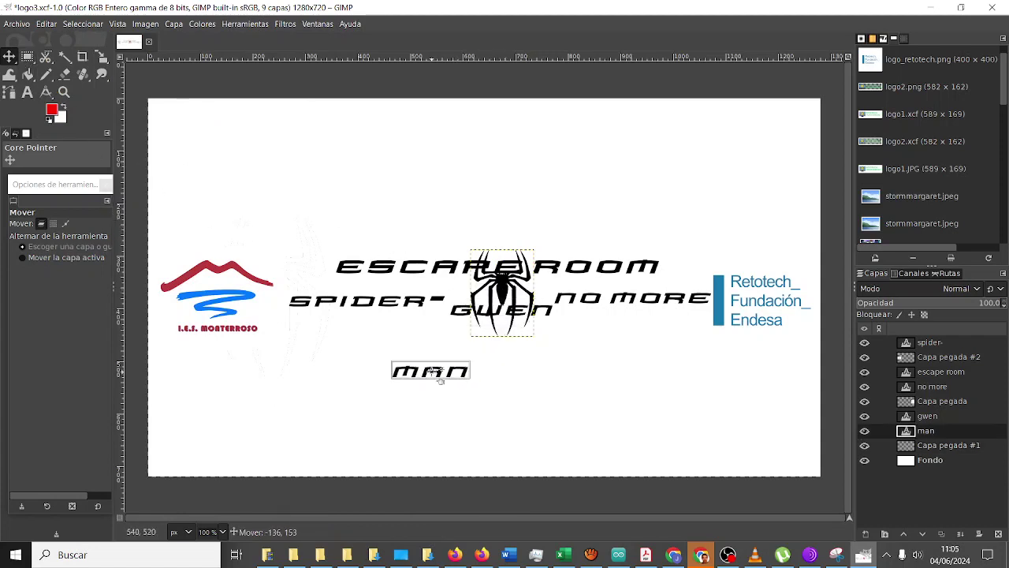
{"action": "key", "text": "ctrl+z"}
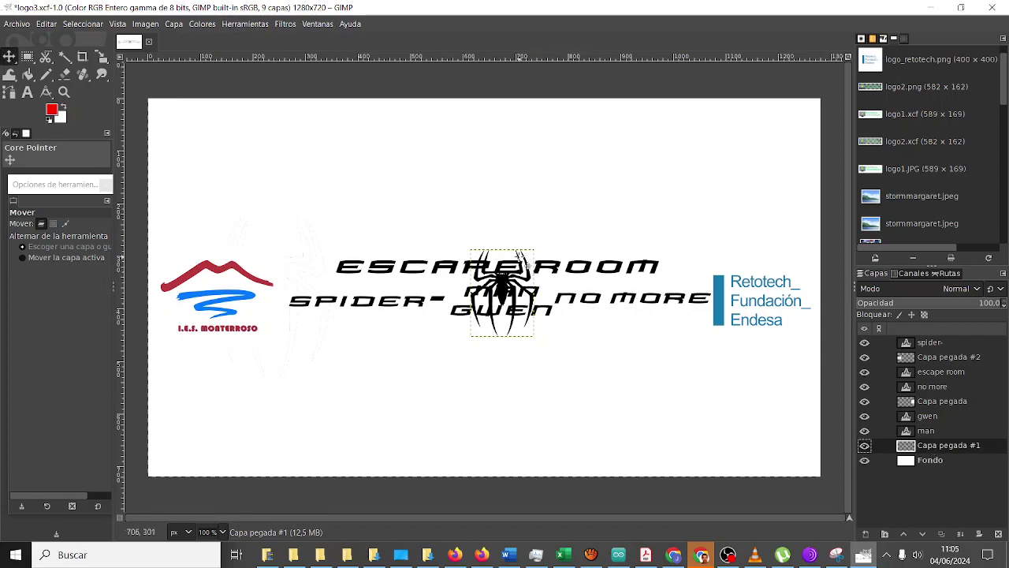
{"action": "left_click_drag", "start_coordinate": [518, 256], "coordinate": [516, 356]}
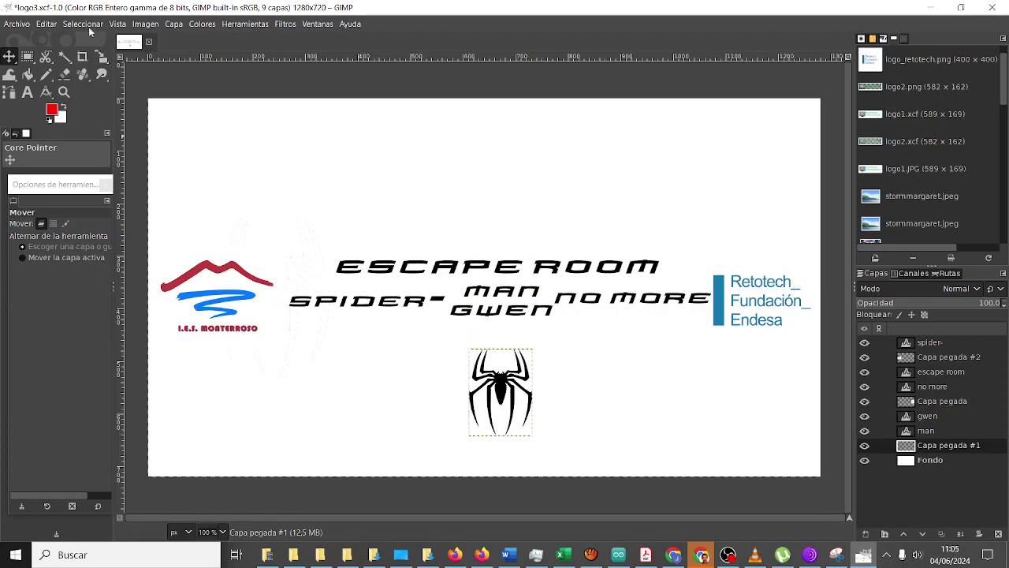
Fuzzy-select the black spider and fill it with the red foreground colour.
{"action": "left_click", "coordinate": [90, 23]}
{"action": "left_click", "coordinate": [145, 24]}
{"action": "left_click", "coordinate": [64, 56]}
{"action": "left_click", "coordinate": [493, 389]}
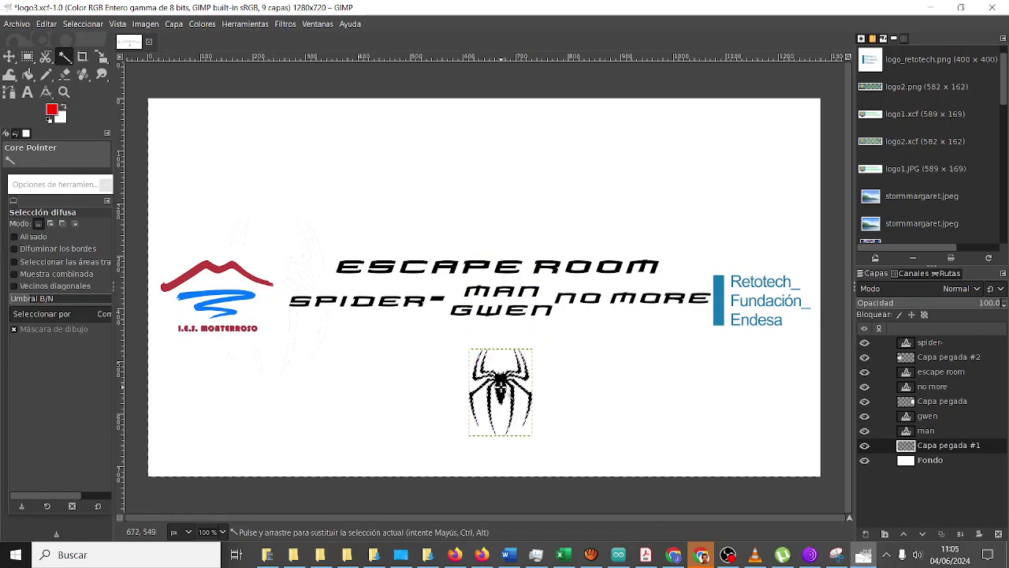
{"action": "left_click", "coordinate": [44, 24]}
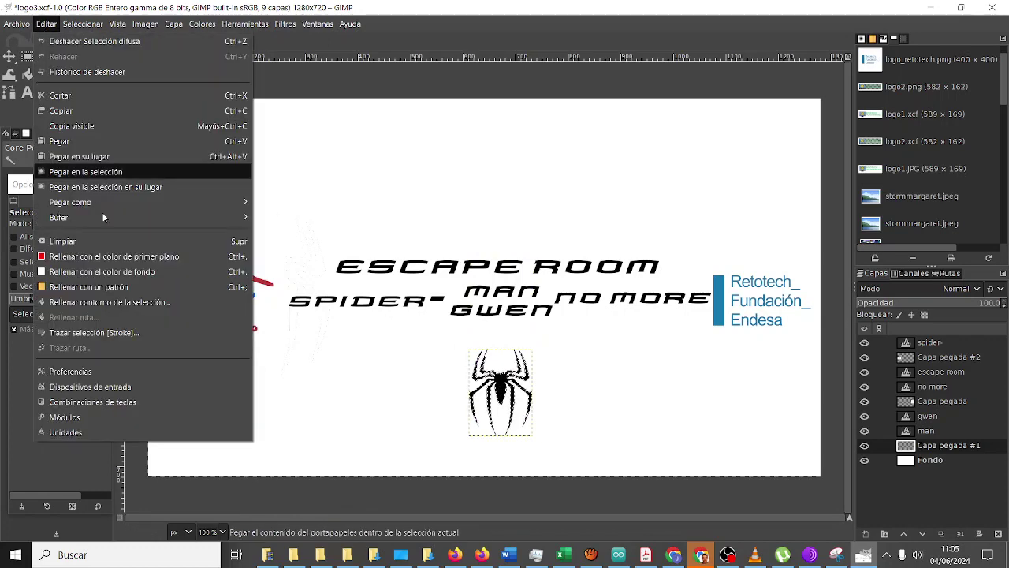
{"action": "left_click", "coordinate": [106, 255]}
Clear the selection and move the red spider over MAN and GWEN.
{"action": "left_click", "coordinate": [9, 56]}
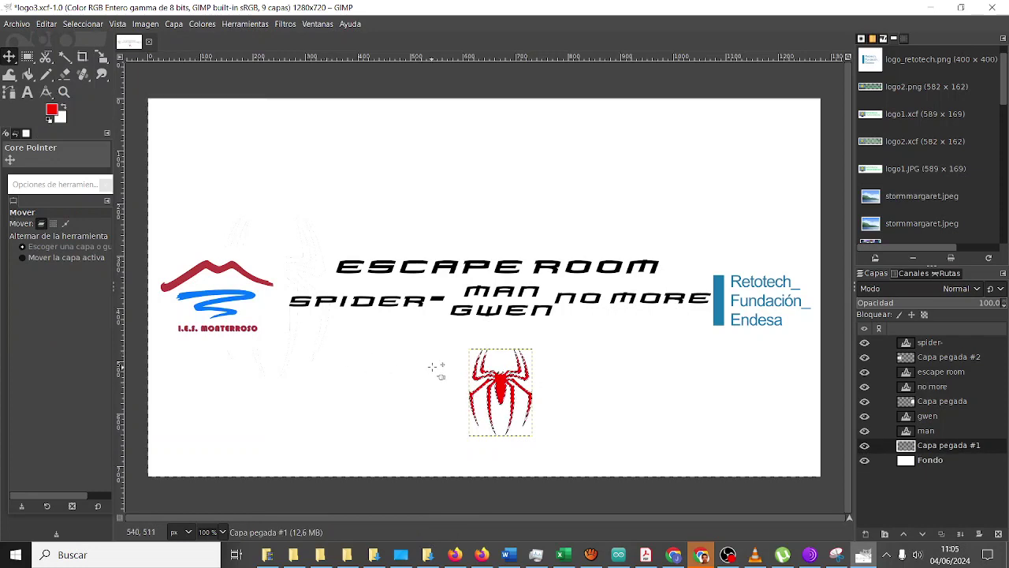
{"action": "left_click", "coordinate": [97, 24]}
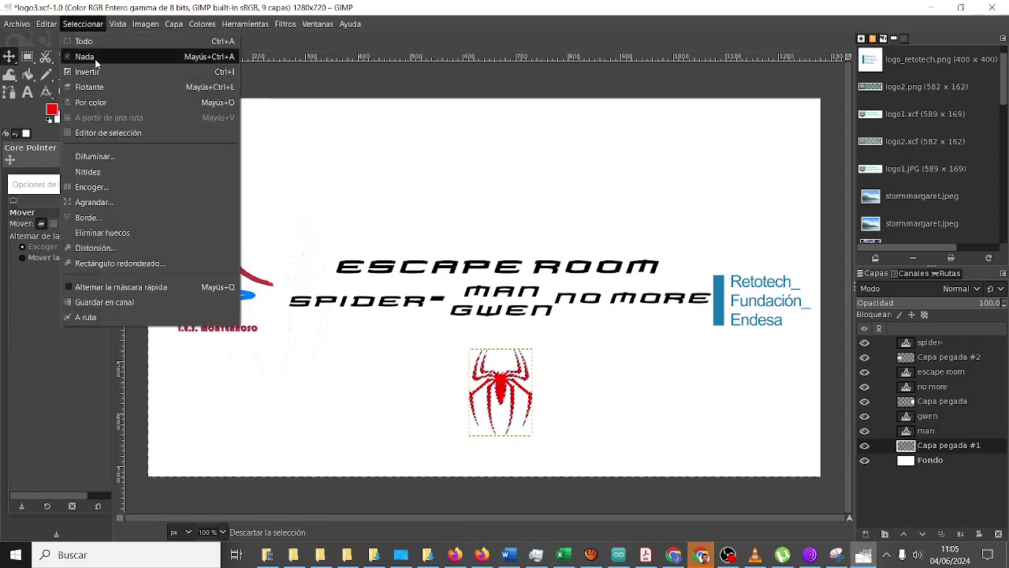
{"action": "left_click", "coordinate": [95, 57]}
{"action": "mouse_move", "coordinate": [510, 406]}
{"action": "left_mouse_down"}
{"action": "mouse_move", "coordinate": [514, 303]}
{"action": "mouse_move", "coordinate": [331, 308]}
{"action": "mouse_move", "coordinate": [330, 296]}
{"action": "mouse_move", "coordinate": [410, 385]}
{"action": "mouse_move", "coordinate": [648, 298]}
{"action": "left_mouse_up"}
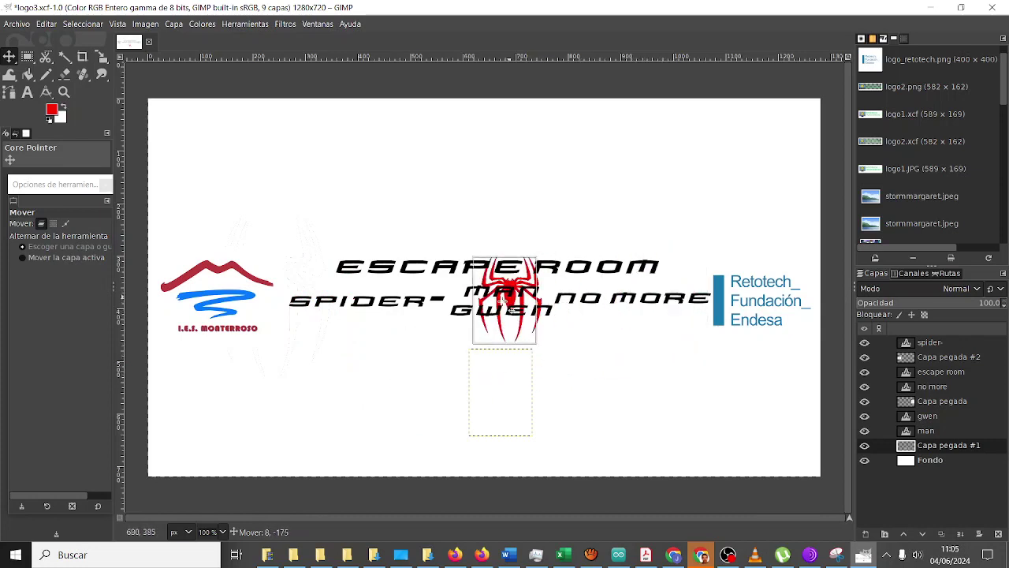
{"action": "left_click_drag", "start_coordinate": [649, 299], "coordinate": [510, 303]}
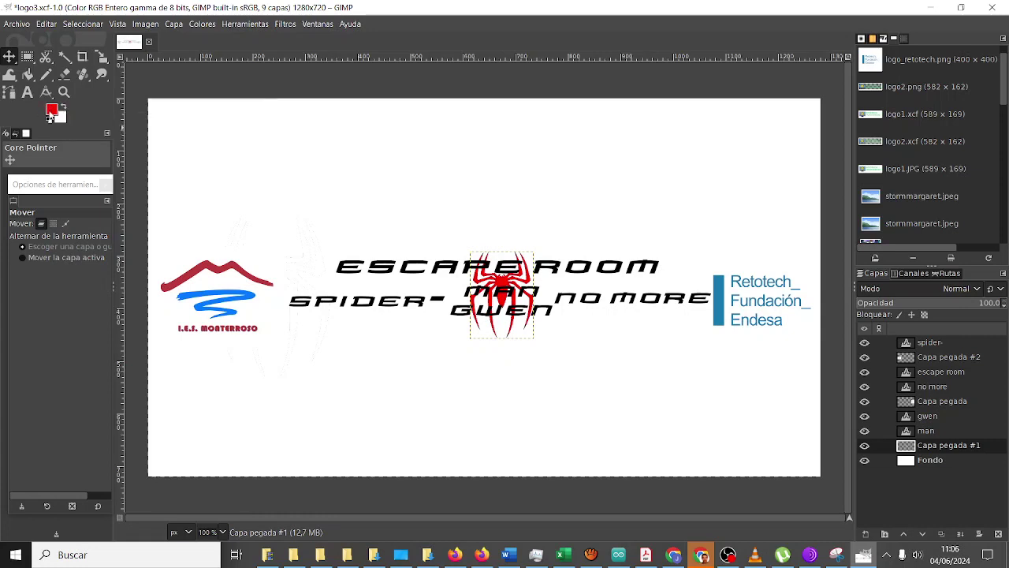
Set a lighter red foreground colour and fill with it, then undo.
{"action": "left_click", "coordinate": [53, 111]}
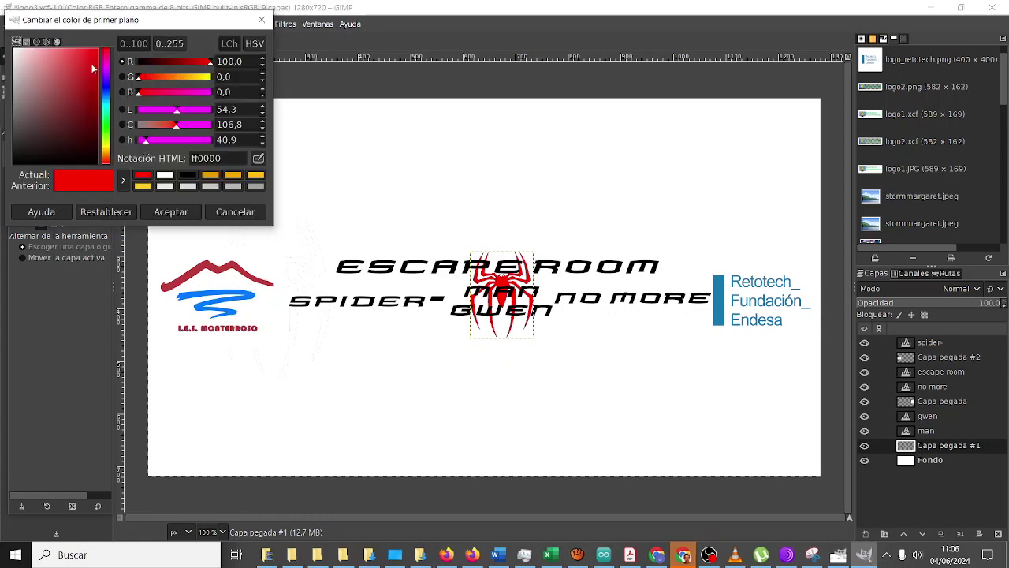
{"action": "mouse_move", "coordinate": [95, 70]}
{"action": "left_mouse_down"}
{"action": "mouse_move", "coordinate": [51, 25]}
{"action": "mouse_move", "coordinate": [63, 32]}
{"action": "left_mouse_up"}
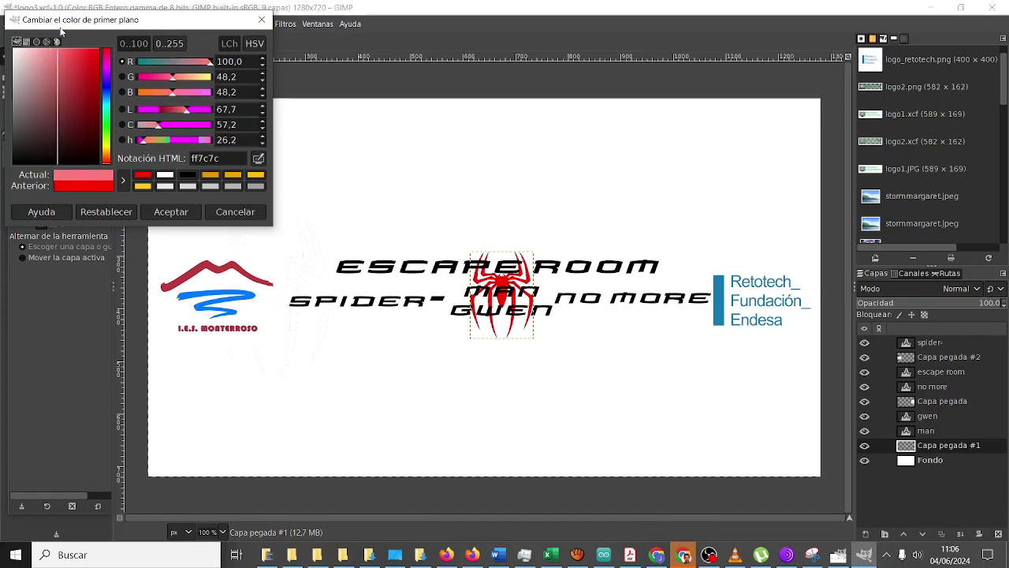
{"action": "left_click", "coordinate": [174, 210]}
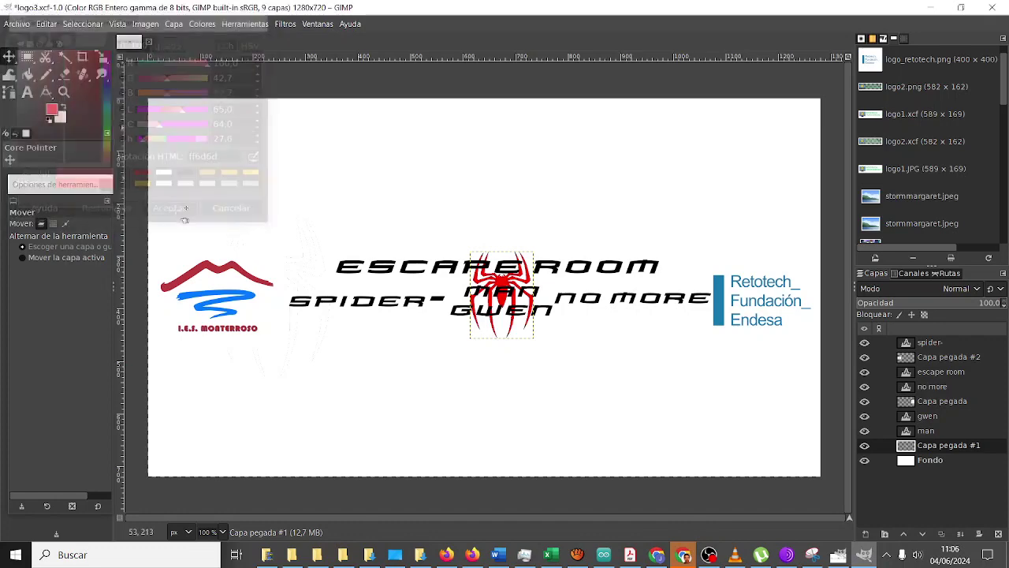
{"action": "left_click", "coordinate": [46, 24]}
{"action": "left_click", "coordinate": [100, 255]}
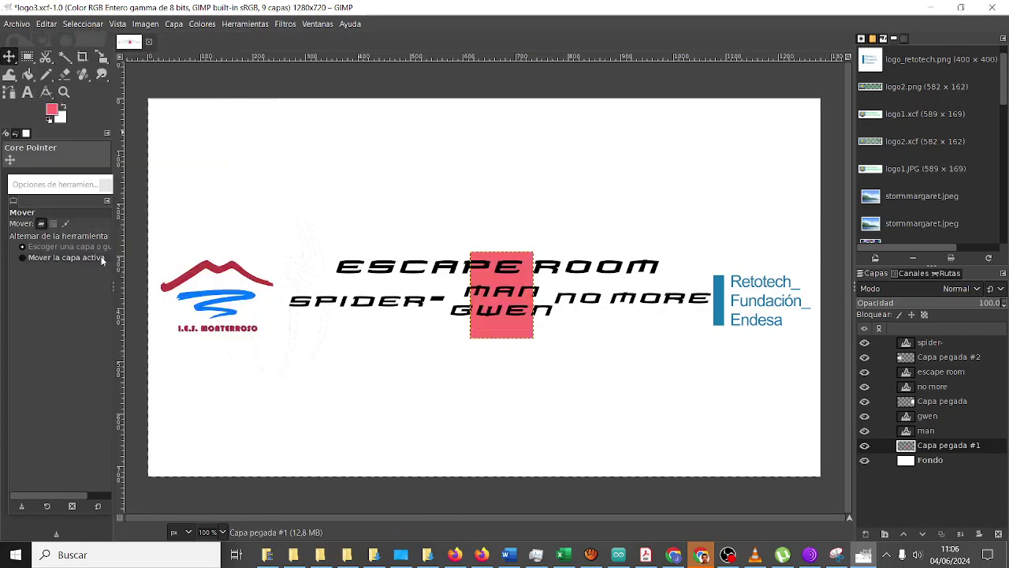
{"action": "key", "text": "ctrl+z"}
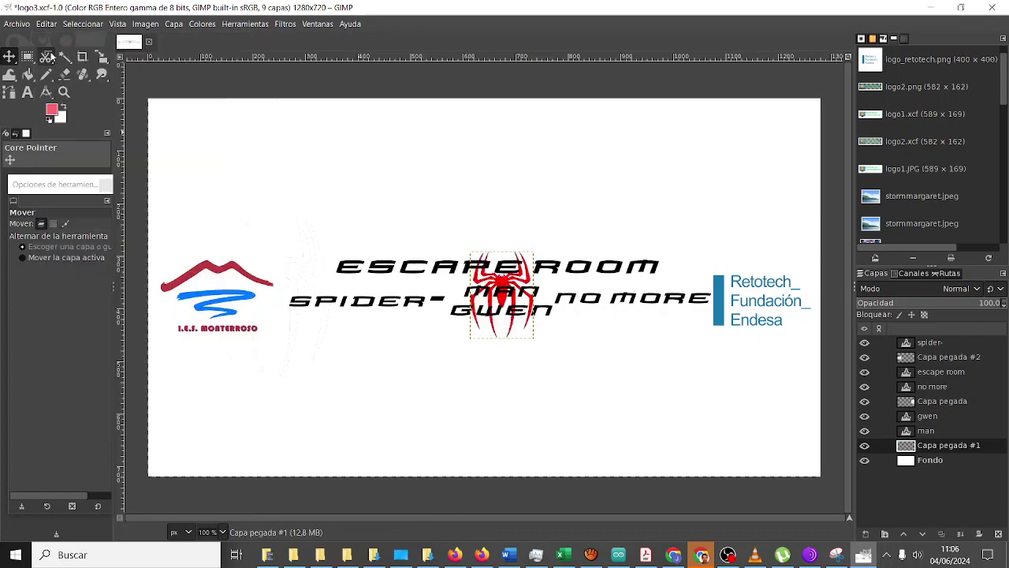
Fuzzy-select and fill the spider, then change the foreground to pink ff8080.
{"action": "left_click", "coordinate": [65, 57]}
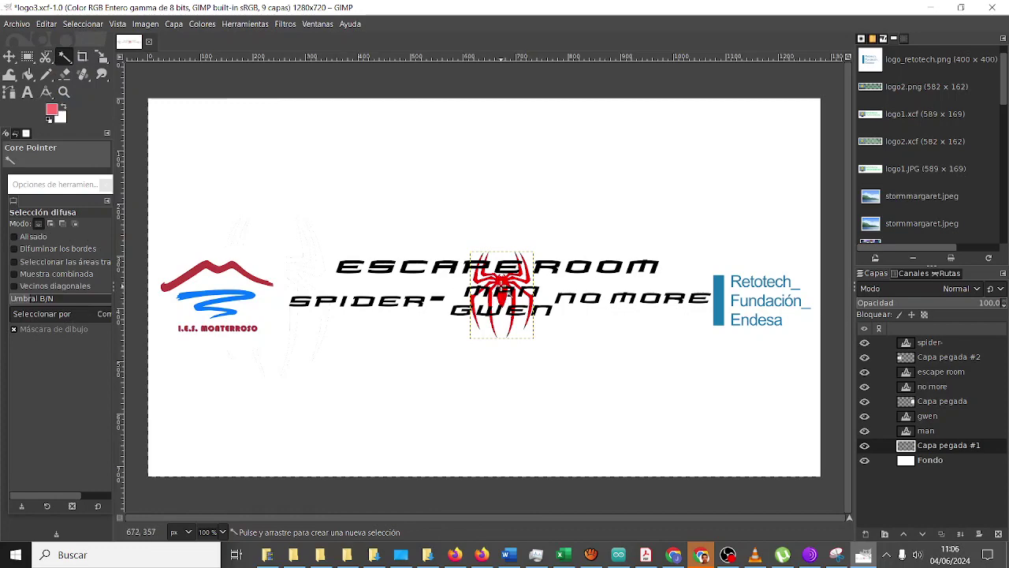
{"action": "left_click", "coordinate": [47, 24]}
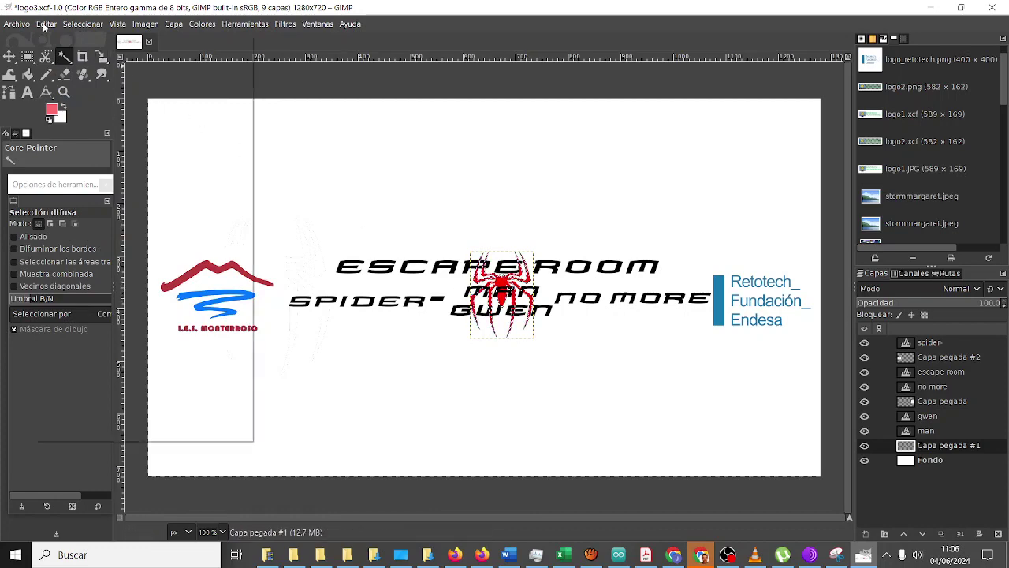
{"action": "left_click", "coordinate": [96, 256]}
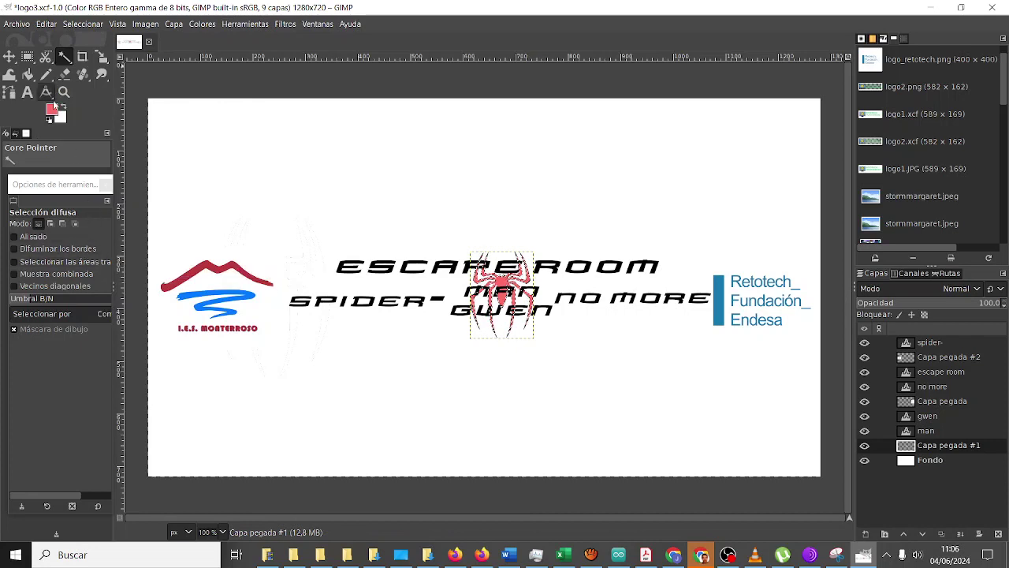
{"action": "left_click", "coordinate": [52, 110]}
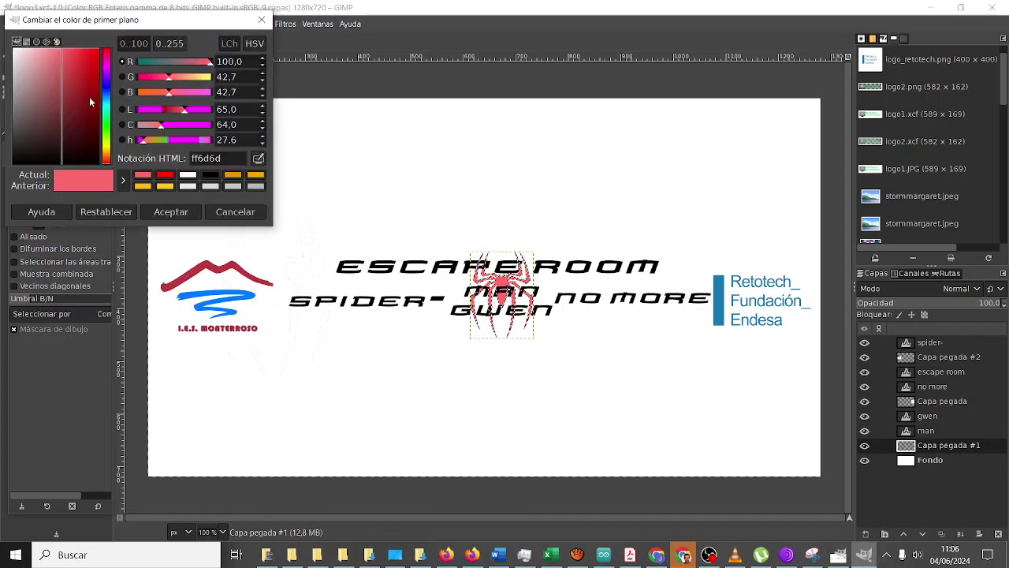
{"action": "mouse_move", "coordinate": [93, 77]}
{"action": "left_mouse_down"}
{"action": "mouse_move", "coordinate": [48, 55]}
{"action": "mouse_move", "coordinate": [56, 51]}
{"action": "left_mouse_up"}
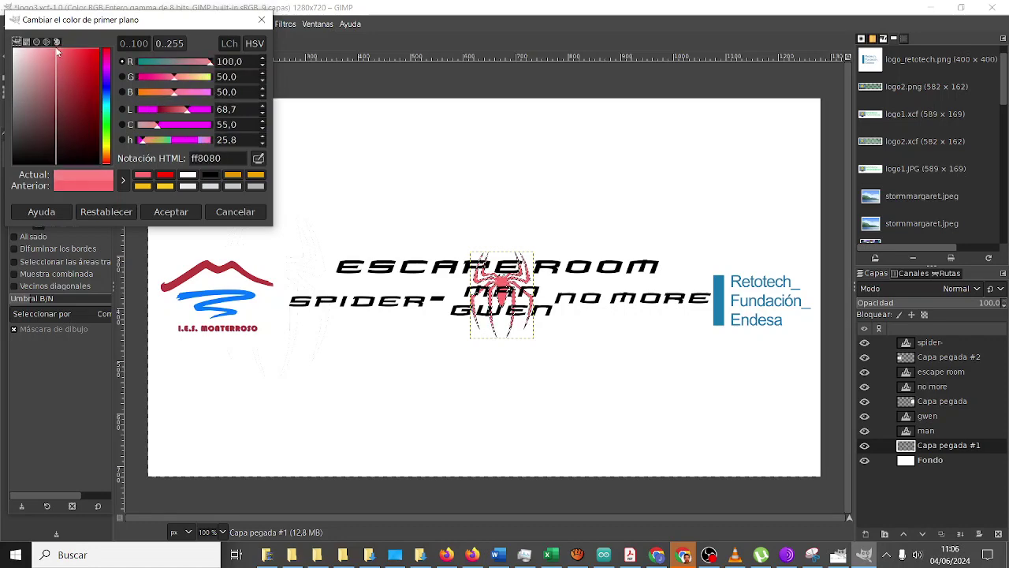
{"action": "left_click", "coordinate": [169, 211]}
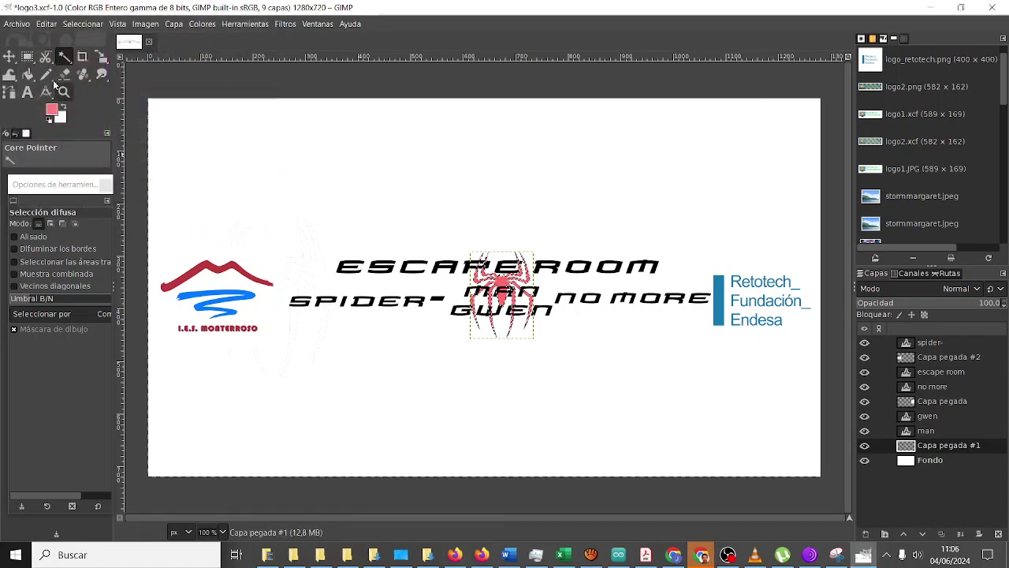
{"action": "left_click", "coordinate": [46, 24]}
Fill the spider with pale pink and move it left onto SPIDER-.
{"action": "left_click", "coordinate": [112, 255]}
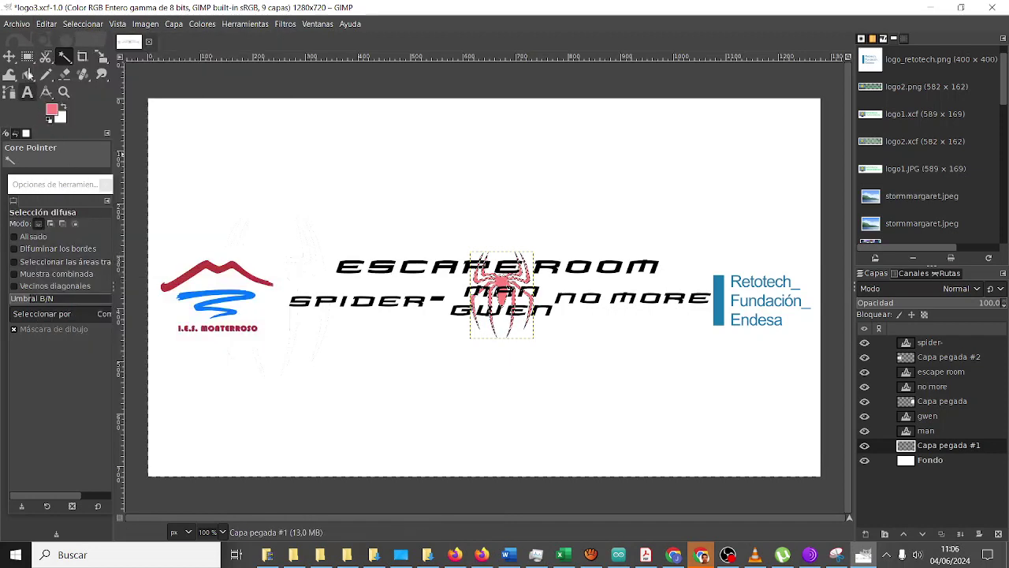
{"action": "left_click", "coordinate": [10, 56]}
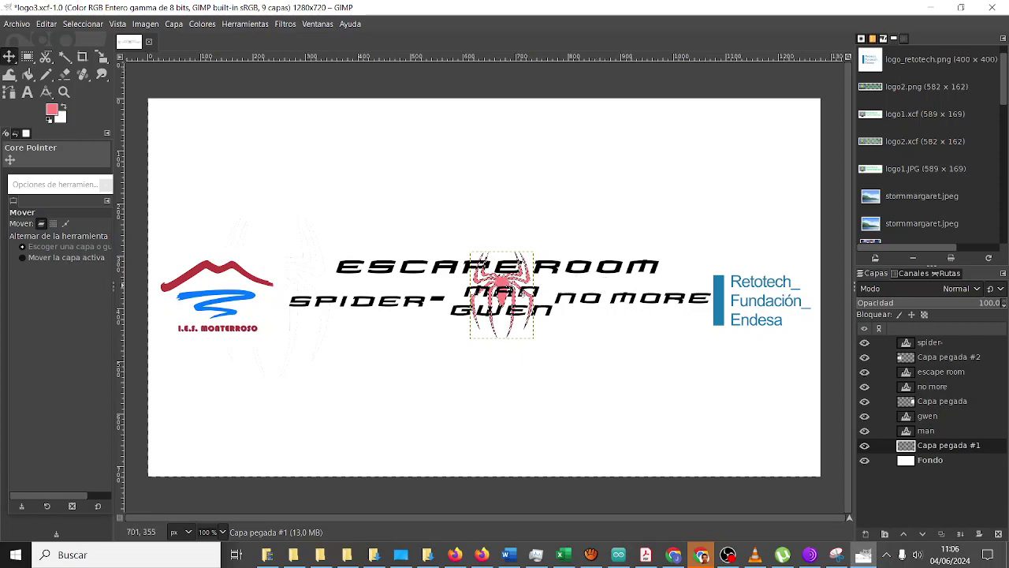
{"action": "left_click_drag", "start_coordinate": [503, 281], "coordinate": [328, 270]}
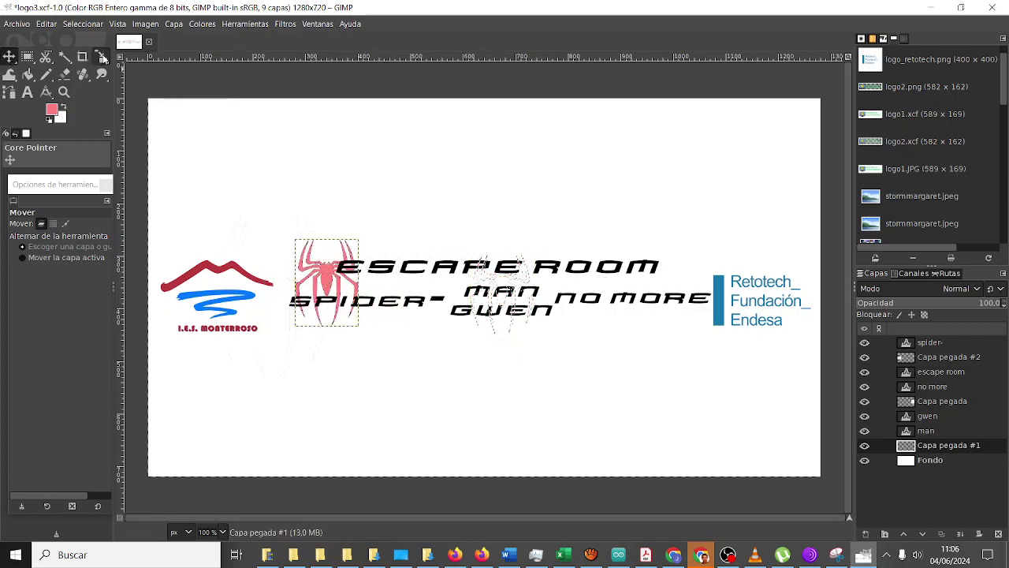
{"action": "left_click", "coordinate": [102, 58]}
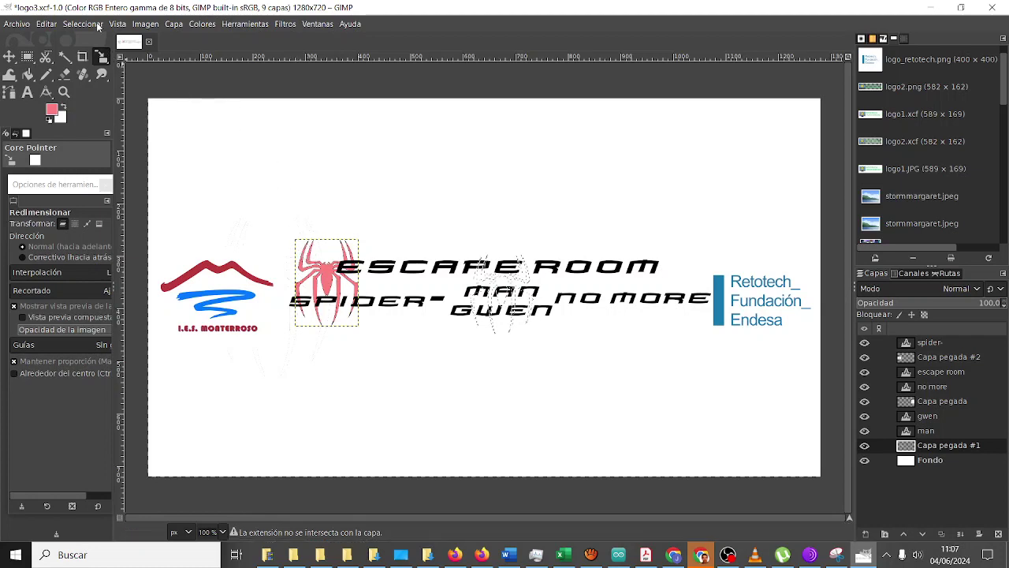
Clear the selection and scale the pink spider emblem to about 61 × 84 px, left of ESCAPE ROOM.
{"action": "left_click", "coordinate": [98, 23]}
{"action": "left_click", "coordinate": [112, 61]}
{"action": "left_click", "coordinate": [331, 278]}
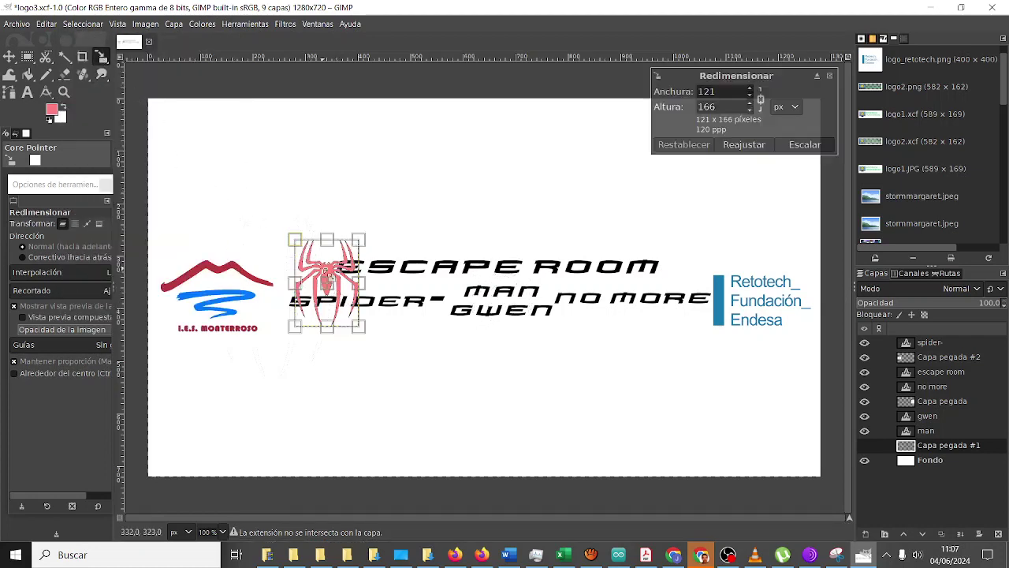
{"action": "left_click_drag", "start_coordinate": [366, 335], "coordinate": [353, 320]}
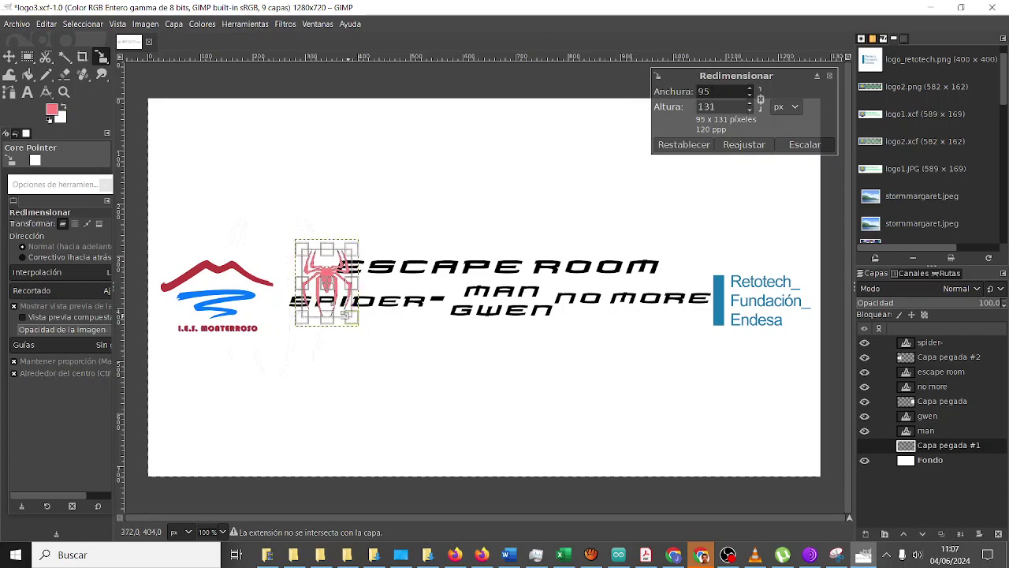
{"action": "left_click_drag", "start_coordinate": [322, 278], "coordinate": [300, 255]}
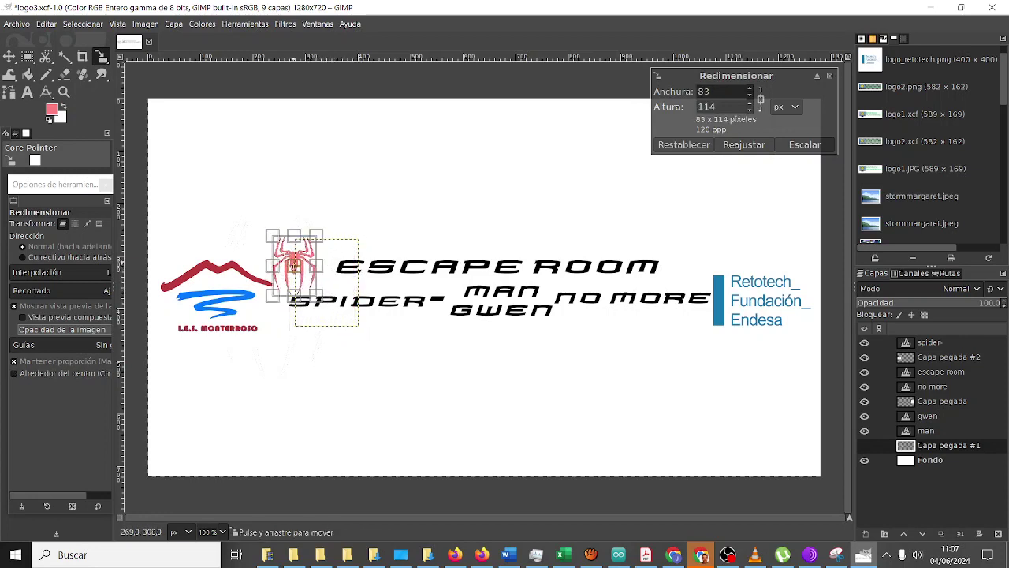
{"action": "mouse_move", "coordinate": [324, 290]}
{"action": "left_mouse_down"}
{"action": "mouse_move", "coordinate": [300, 261]}
{"action": "mouse_move", "coordinate": [329, 290]}
{"action": "left_mouse_up"}
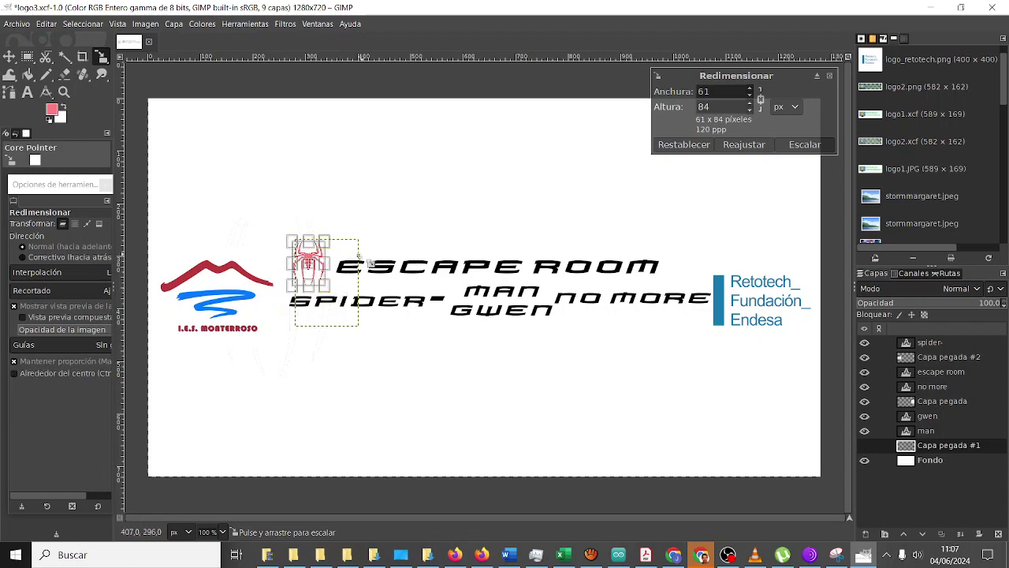
{"action": "key", "text": "Return"}
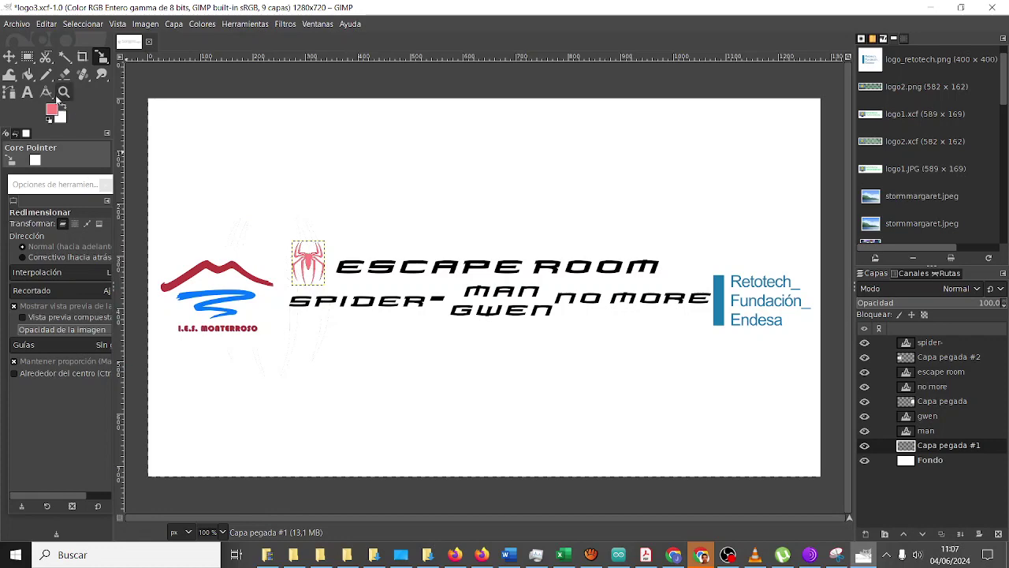
Set the foreground colour to pure red and zoom the view to 400%.
{"action": "left_click", "coordinate": [54, 109]}
{"action": "type", "text": "ff0000"}
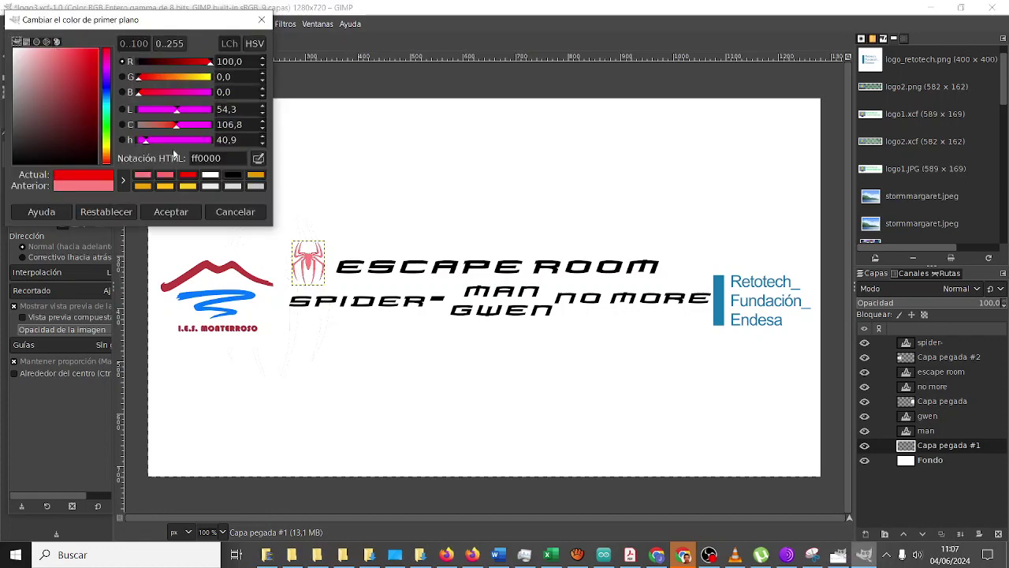
{"action": "left_click", "coordinate": [190, 213]}
{"action": "left_click", "coordinate": [98, 24]}
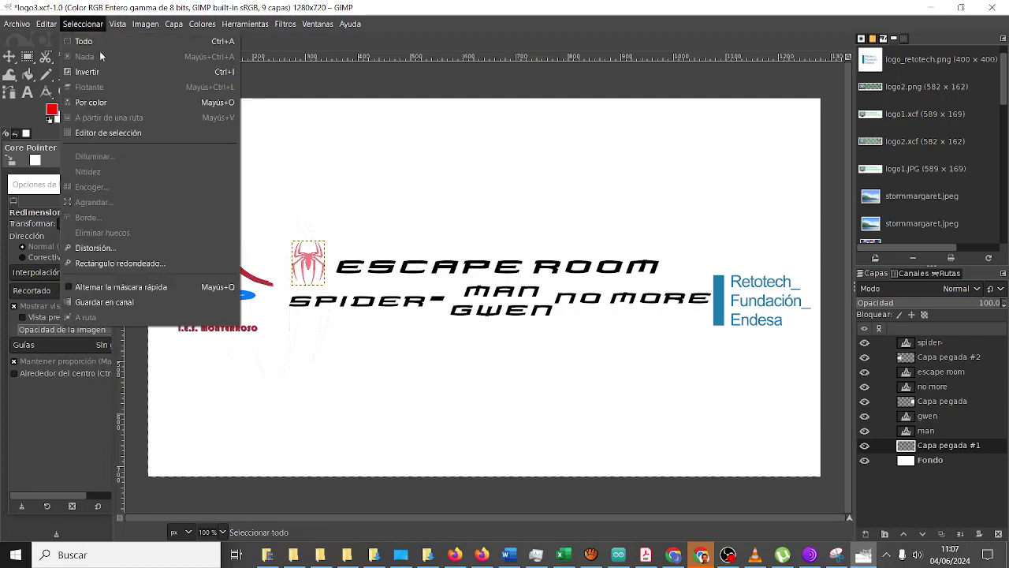
{"action": "left_click", "coordinate": [206, 532]}
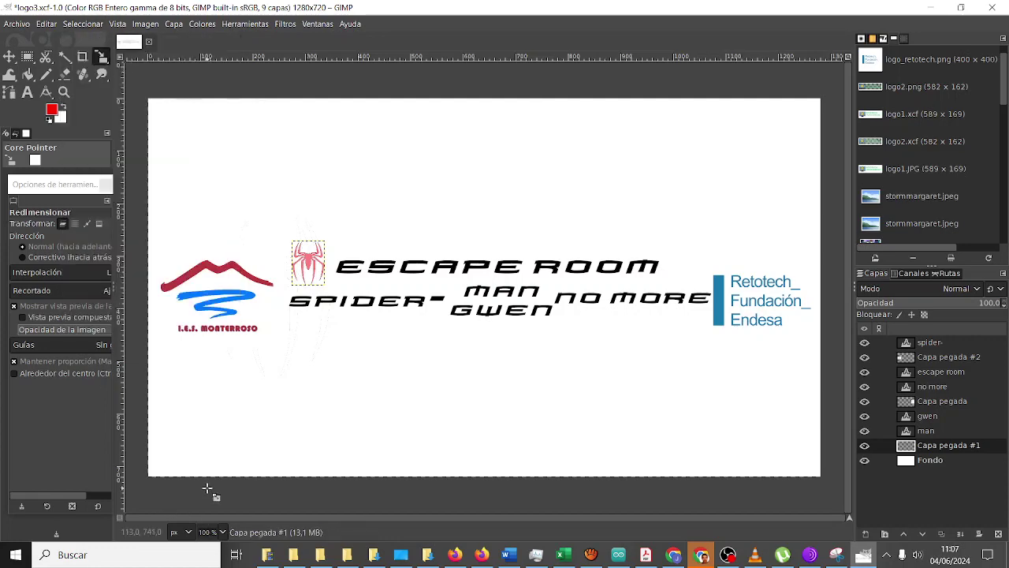
{"action": "left_click", "coordinate": [221, 533]}
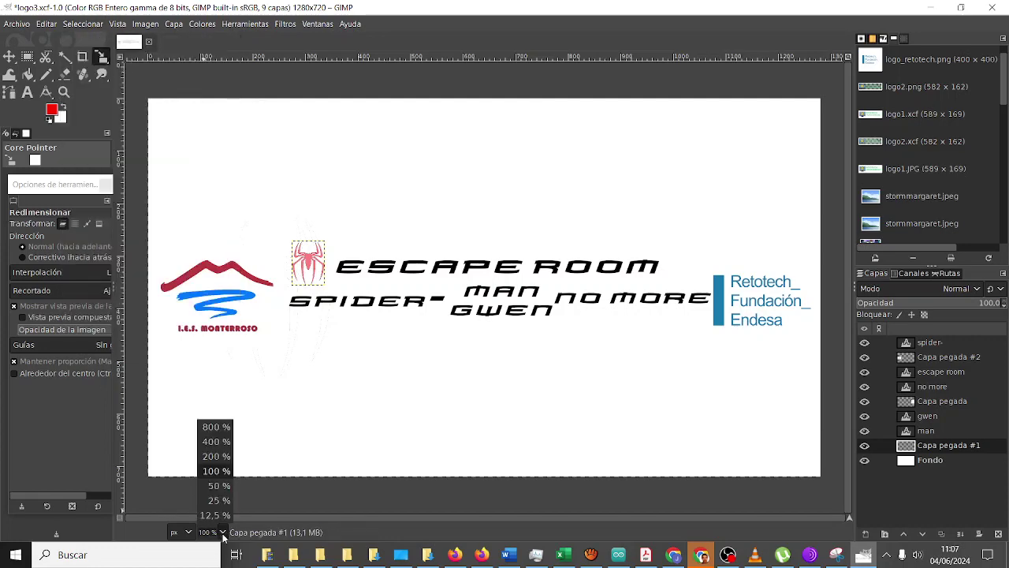
{"action": "left_click", "coordinate": [206, 442]}
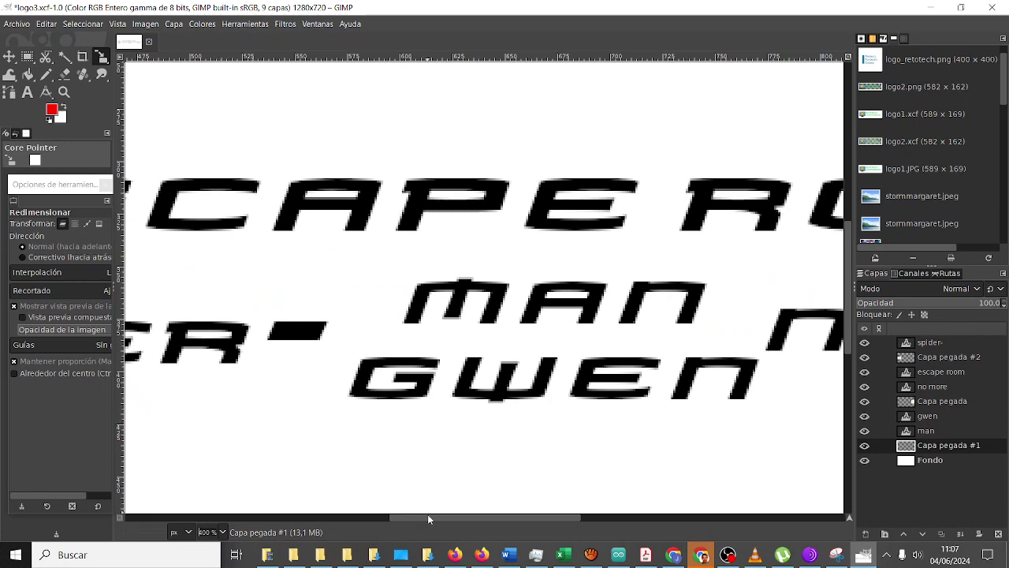
{"action": "left_click_drag", "start_coordinate": [428, 518], "coordinate": [296, 518]}
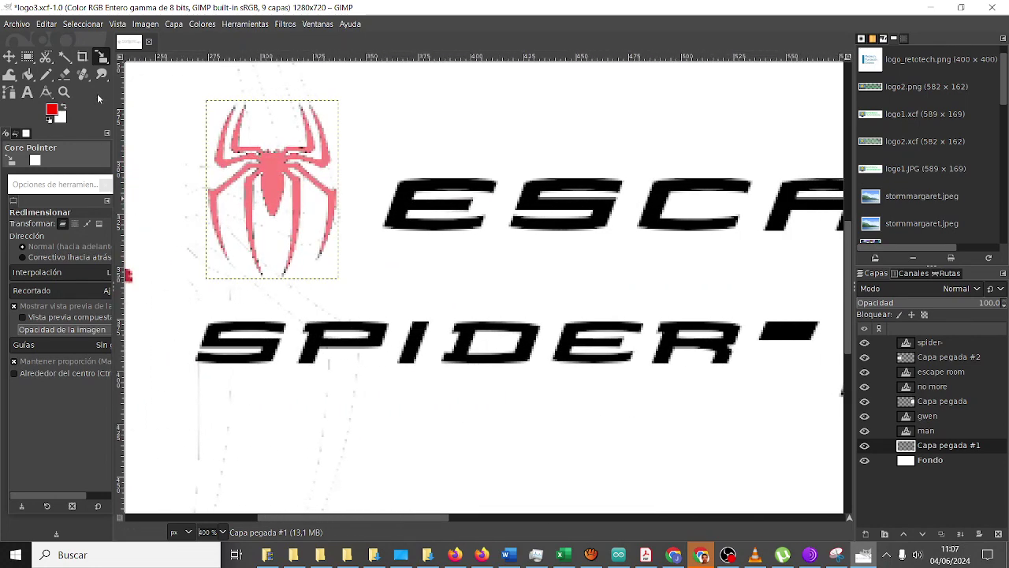
Select the pink spider shape by colour and fill it with red.
{"action": "left_click", "coordinate": [65, 56]}
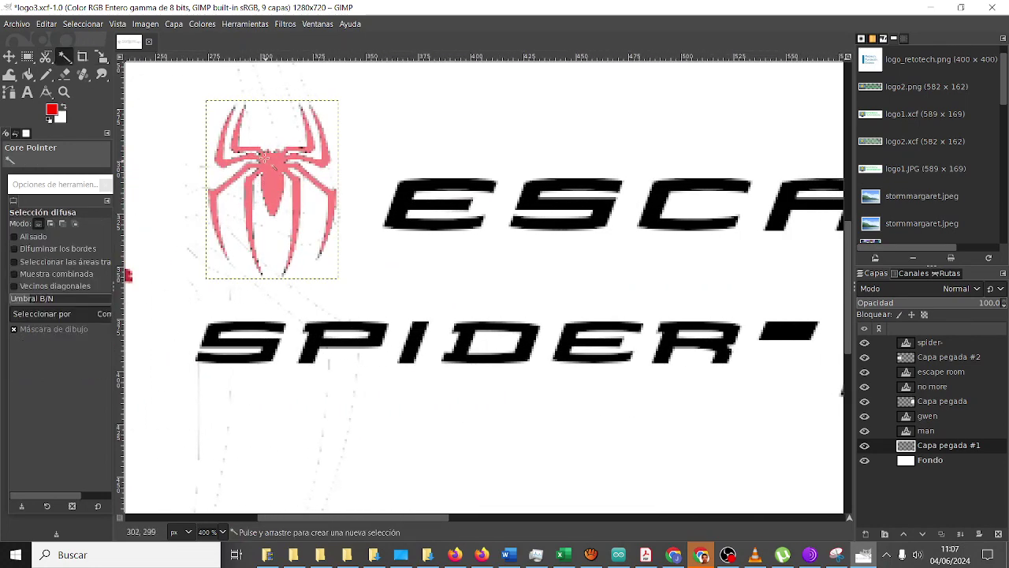
{"action": "left_click", "coordinate": [265, 159]}
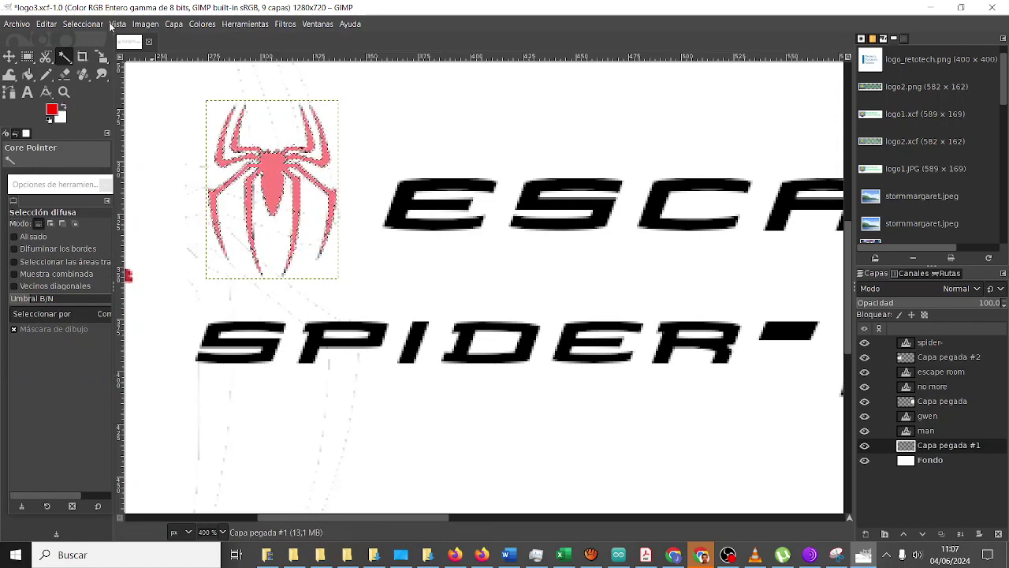
{"action": "left_click", "coordinate": [46, 24]}
{"action": "left_click", "coordinate": [115, 256]}
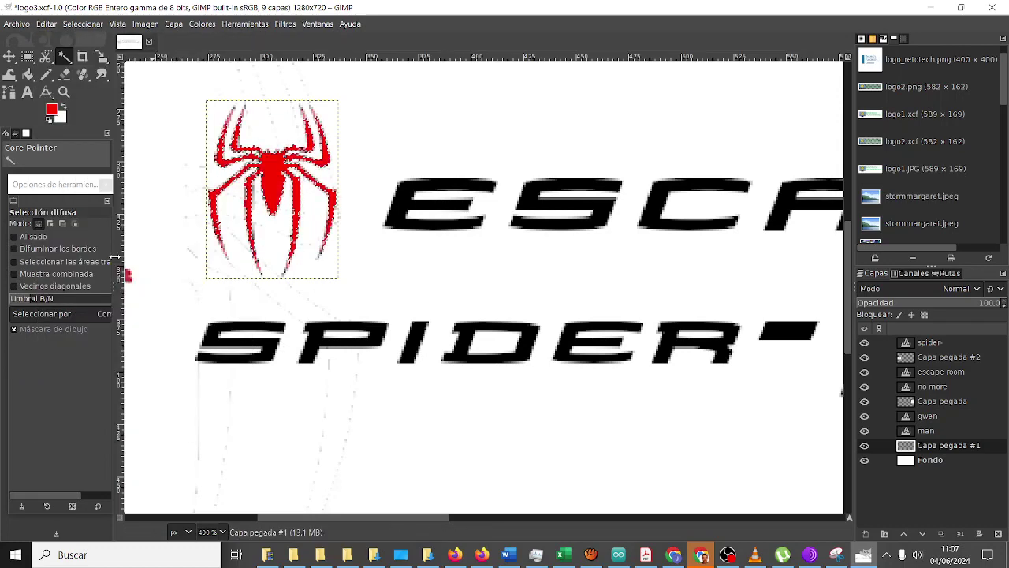
Zoom back to 100% to view the whole banner.
{"action": "left_click", "coordinate": [55, 25]}
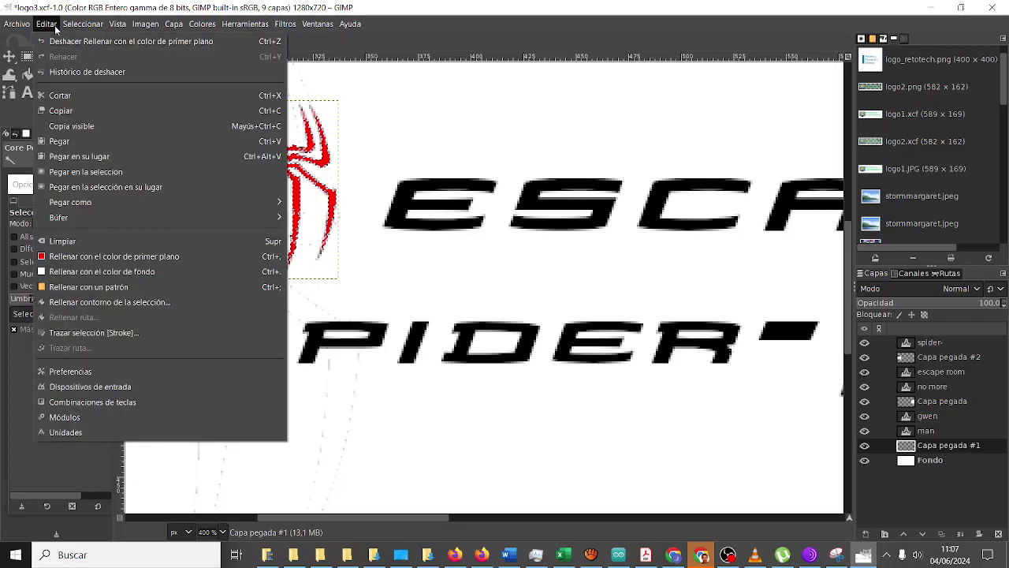
{"action": "left_click", "coordinate": [54, 25]}
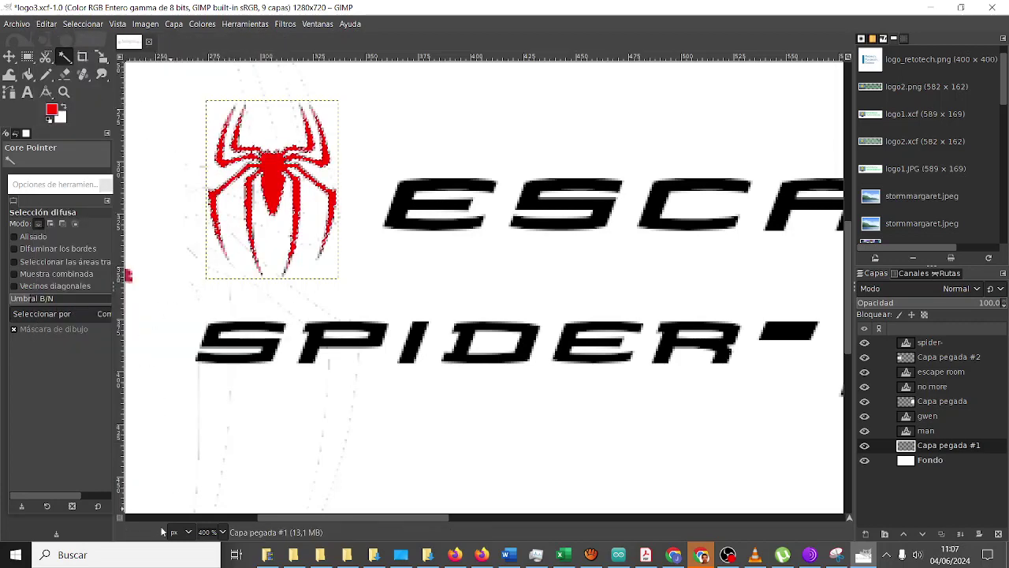
{"action": "left_click", "coordinate": [221, 532]}
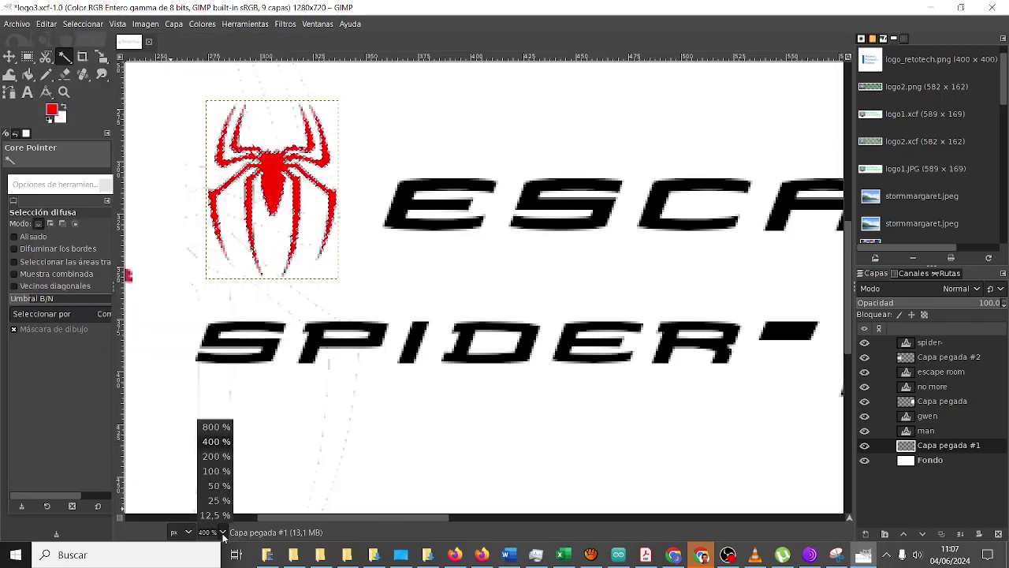
{"action": "left_click", "coordinate": [216, 471]}
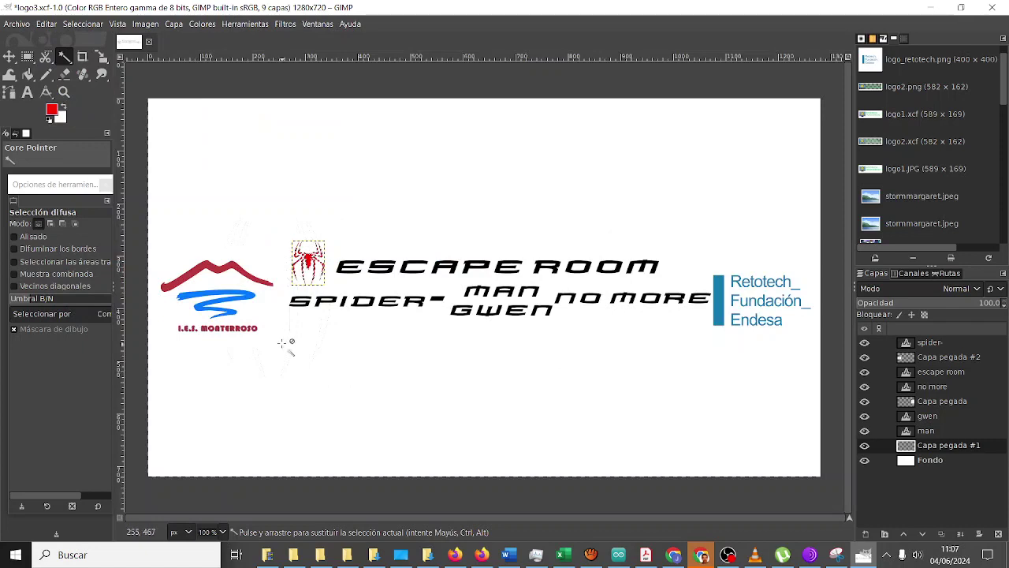
{"action": "left_click", "coordinate": [52, 24]}
Copy the red spider emblem and paste it as a new layer.
{"action": "left_click", "coordinate": [63, 106]}
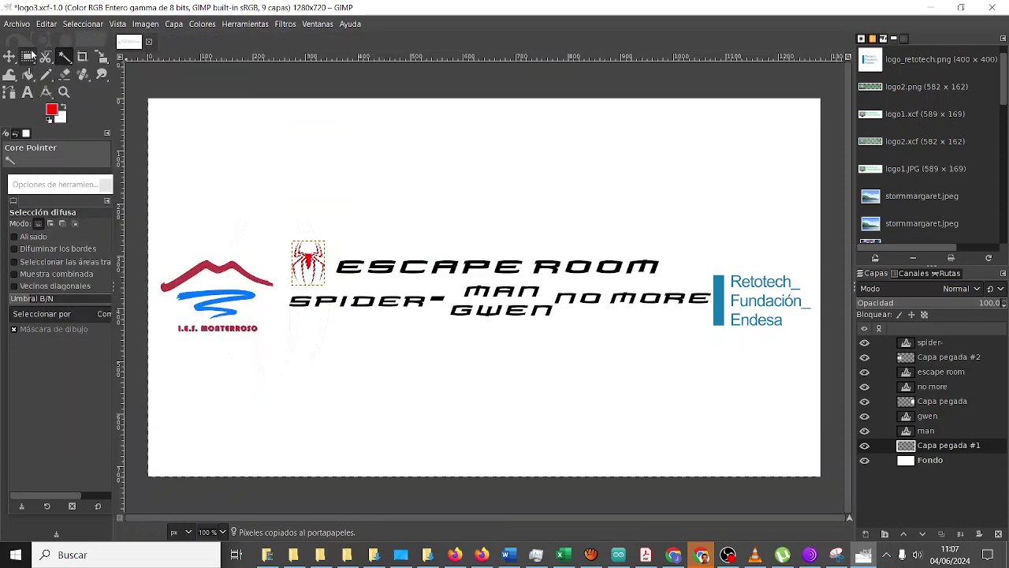
{"action": "left_click", "coordinate": [46, 24]}
{"action": "mouse_move", "coordinate": [70, 202]}
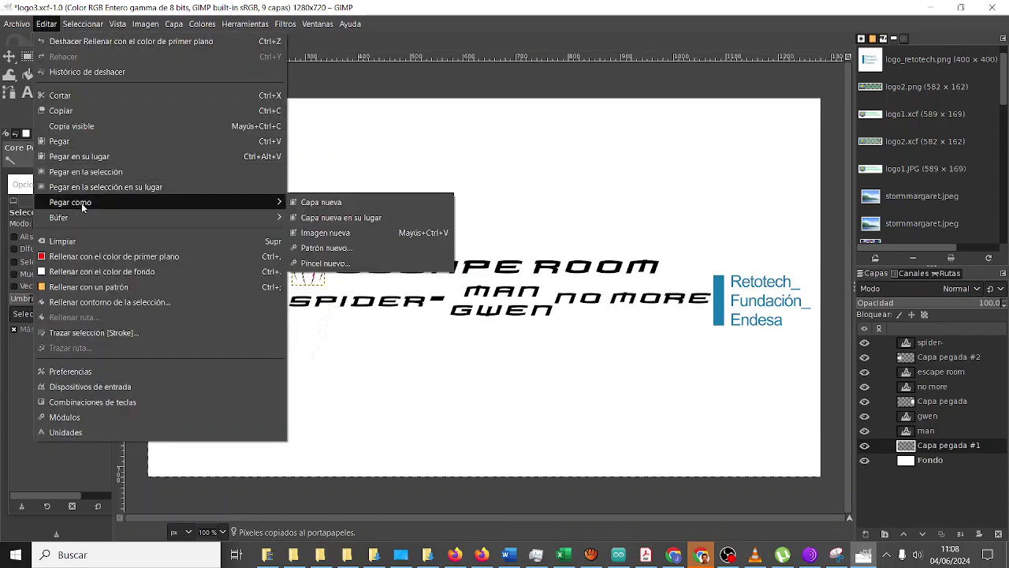
{"action": "left_click", "coordinate": [308, 202]}
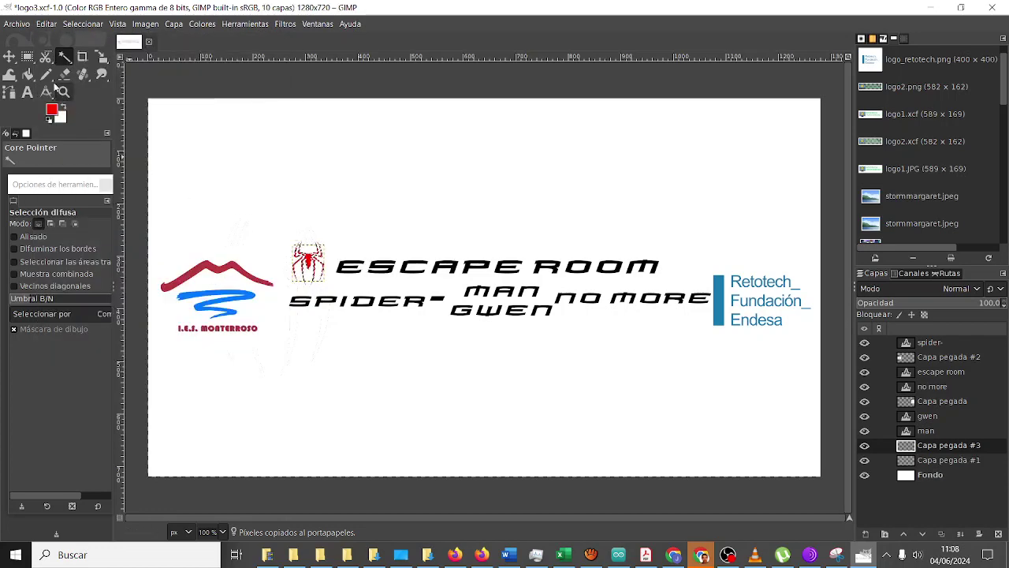
Move the spider copy just before Retotech and nudge the ESCAPE ROOM text slightly left.
{"action": "left_click", "coordinate": [11, 58]}
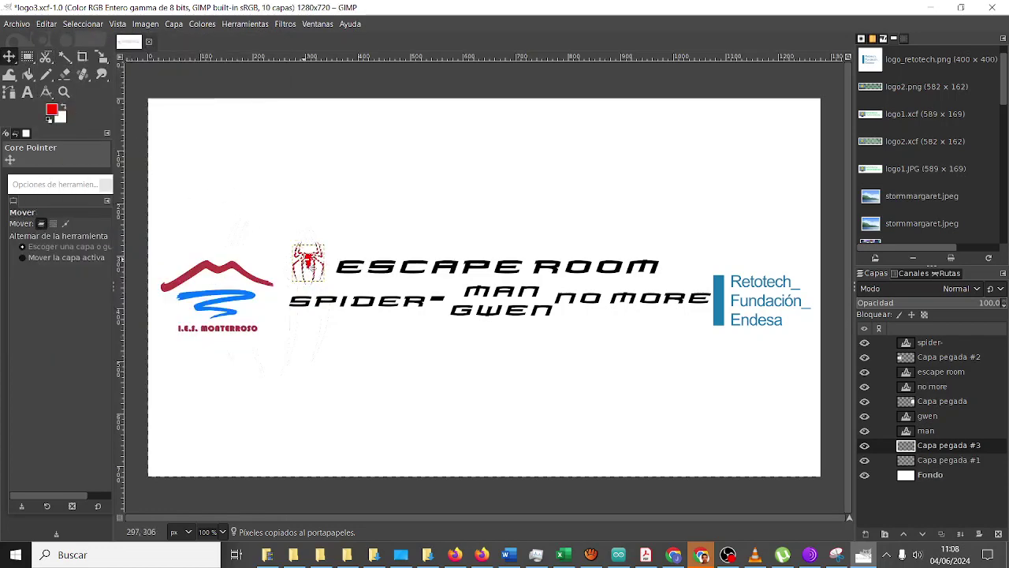
{"action": "left_click_drag", "start_coordinate": [304, 259], "coordinate": [392, 265]}
{"action": "key", "text": "ctrl+z"}
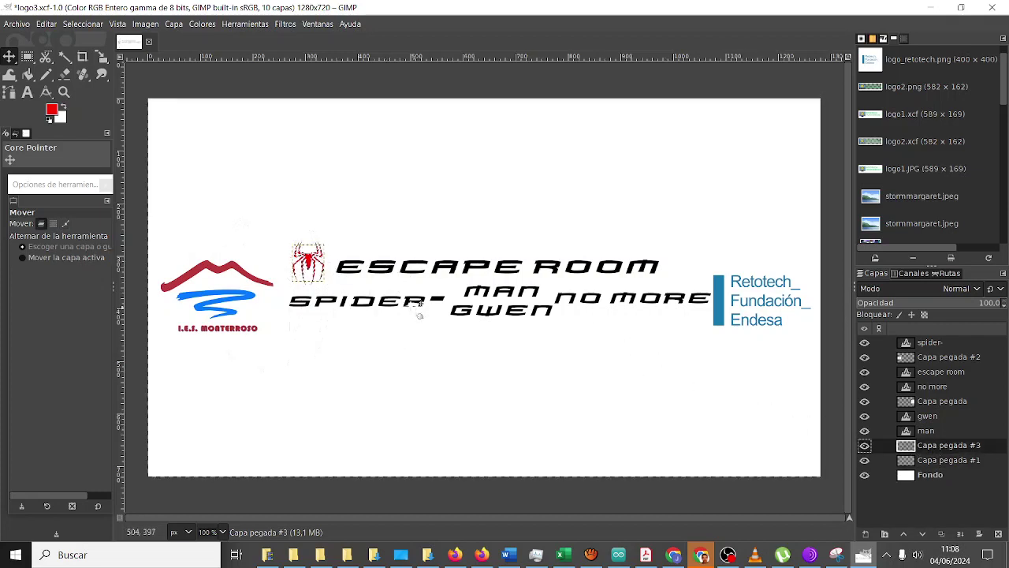
{"action": "mouse_move", "coordinate": [317, 268]}
{"action": "left_mouse_down"}
{"action": "mouse_move", "coordinate": [698, 272]}
{"action": "mouse_move", "coordinate": [680, 273]}
{"action": "left_mouse_up"}
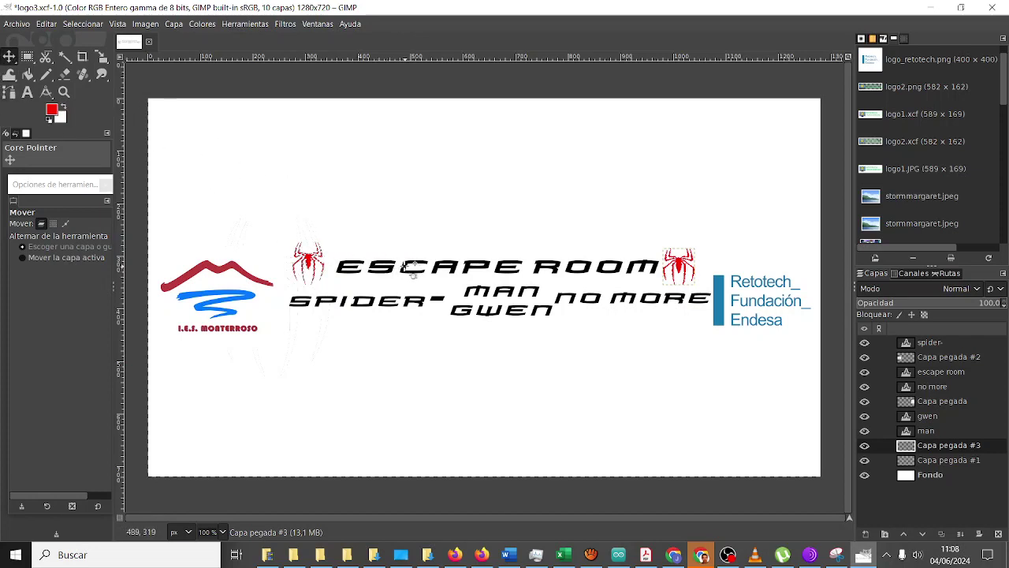
{"action": "mouse_move", "coordinate": [406, 268]}
{"action": "left_mouse_down"}
{"action": "mouse_move", "coordinate": [396, 265]}
{"action": "mouse_move", "coordinate": [405, 267]}
{"action": "left_mouse_up"}
{"action": "left_click", "coordinate": [405, 266]}
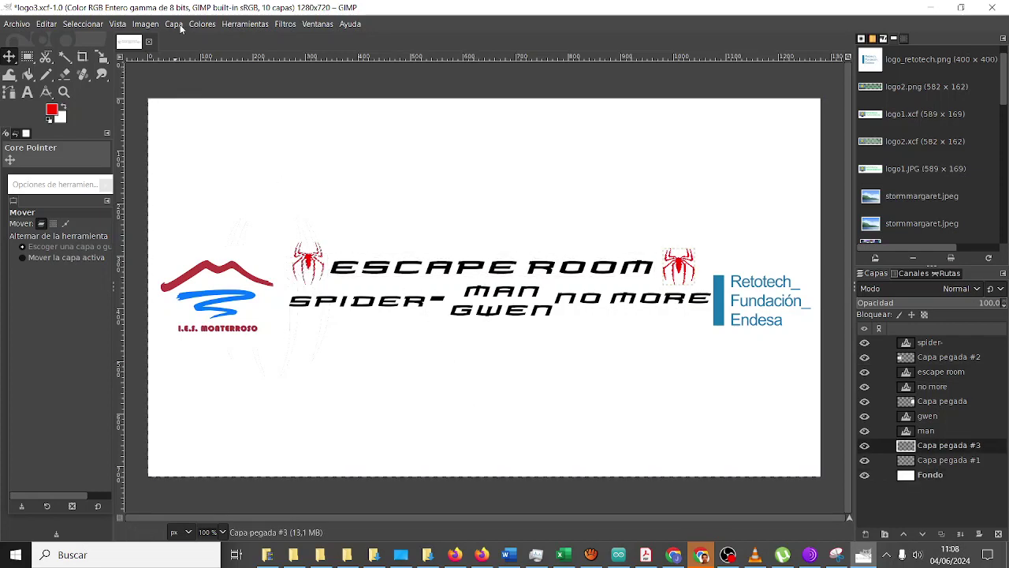
{"action": "left_click", "coordinate": [82, 57]}
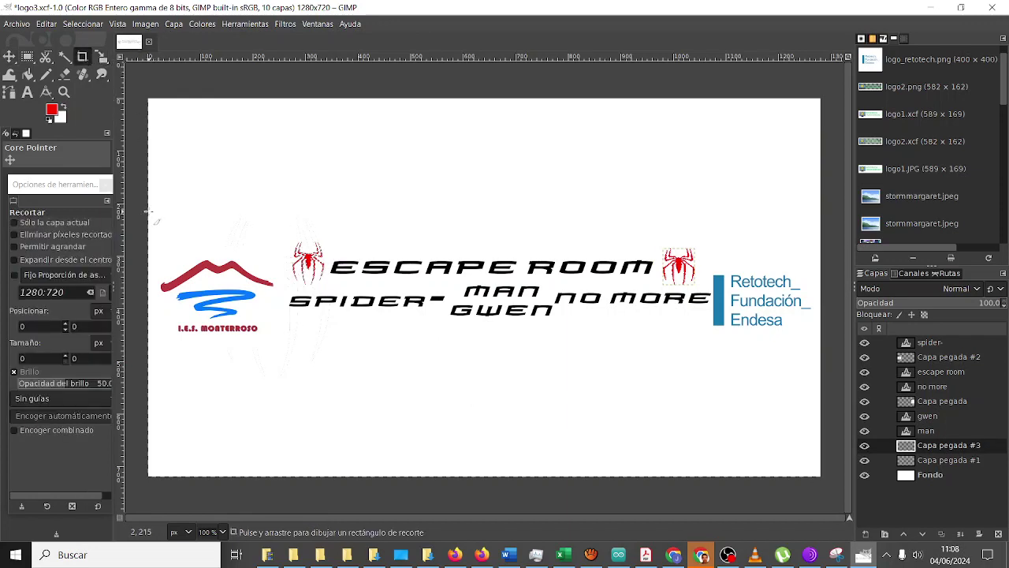
Crop around the banner, then crop tighter to a 1277 × 241 px strip.
{"action": "mouse_move", "coordinate": [149, 211]}
{"action": "left_mouse_down"}
{"action": "mouse_move", "coordinate": [714, 361]}
{"action": "mouse_move", "coordinate": [834, 366]}
{"action": "left_mouse_up"}
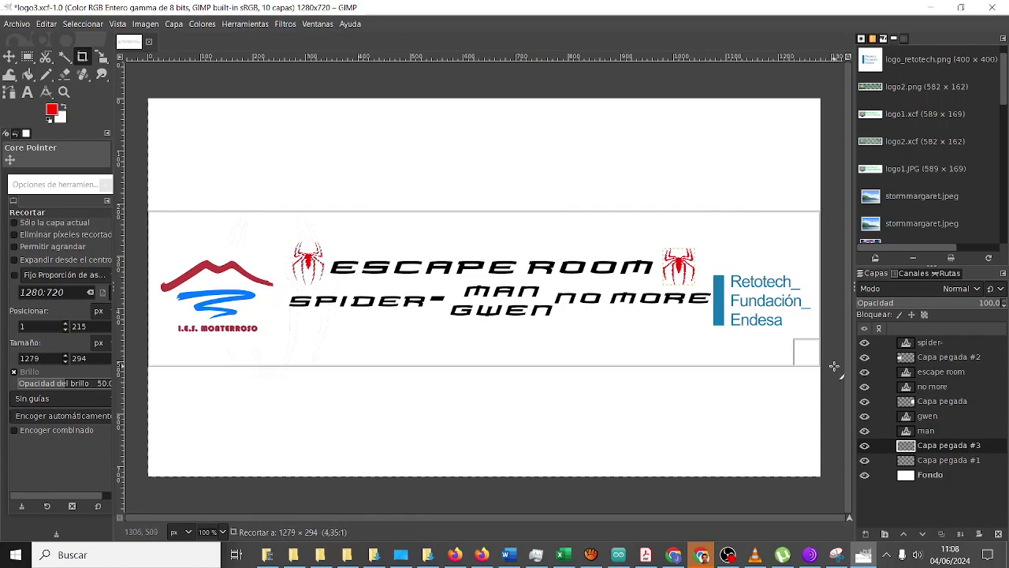
{"action": "left_click_drag", "start_coordinate": [834, 366], "coordinate": [834, 366]}
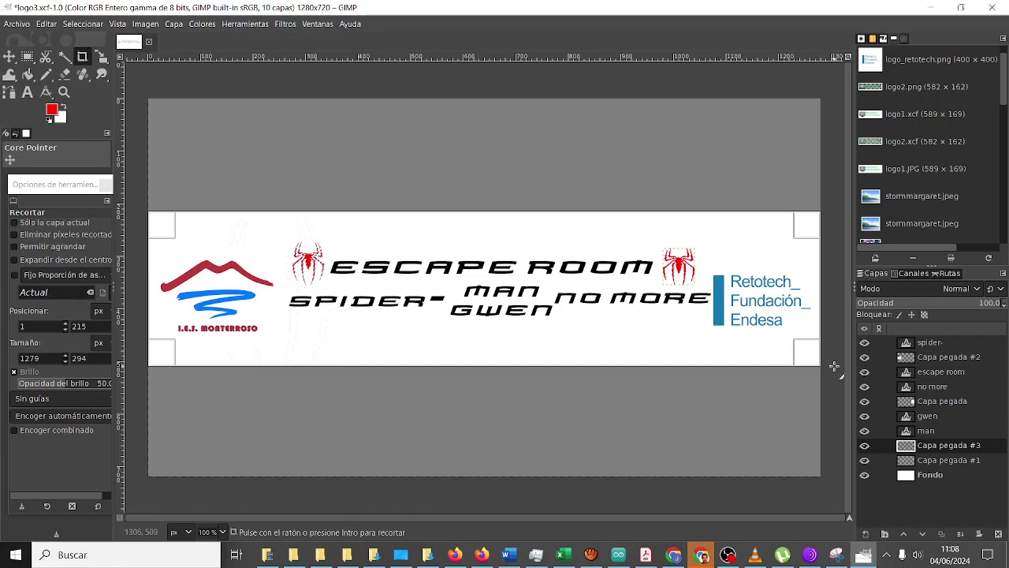
{"action": "key", "text": "Return"}
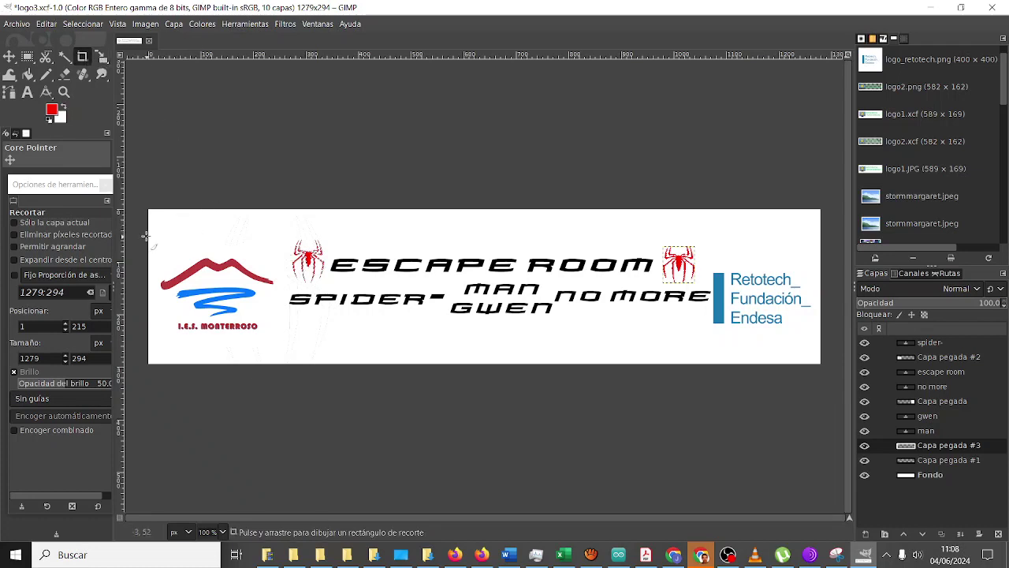
{"action": "mouse_move", "coordinate": [149, 224]}
{"action": "left_mouse_down"}
{"action": "mouse_move", "coordinate": [815, 372]}
{"action": "mouse_move", "coordinate": [831, 348]}
{"action": "left_mouse_up"}
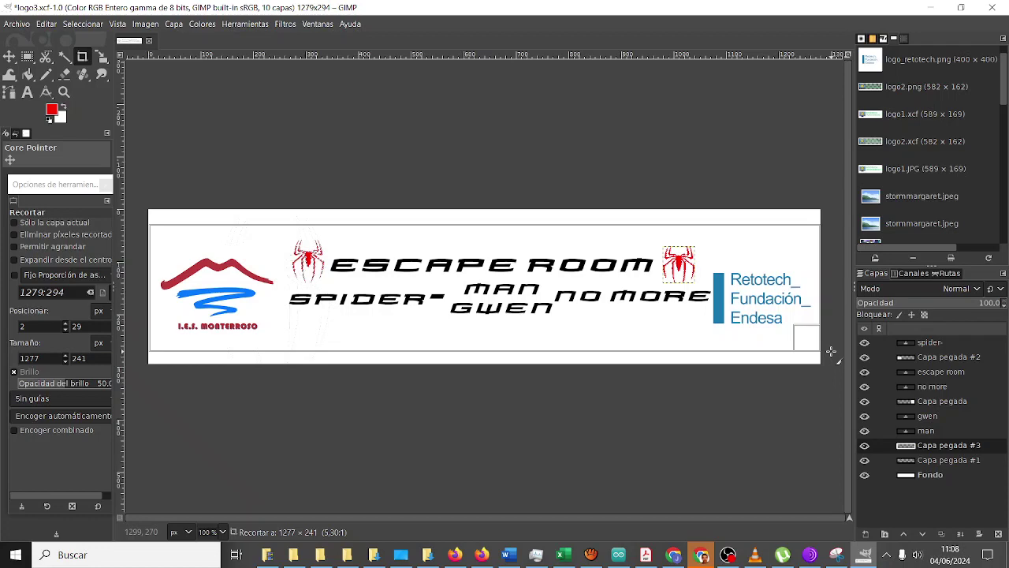
{"action": "left_click_drag", "start_coordinate": [830, 347], "coordinate": [830, 351]}
{"action": "key", "text": "Return"}
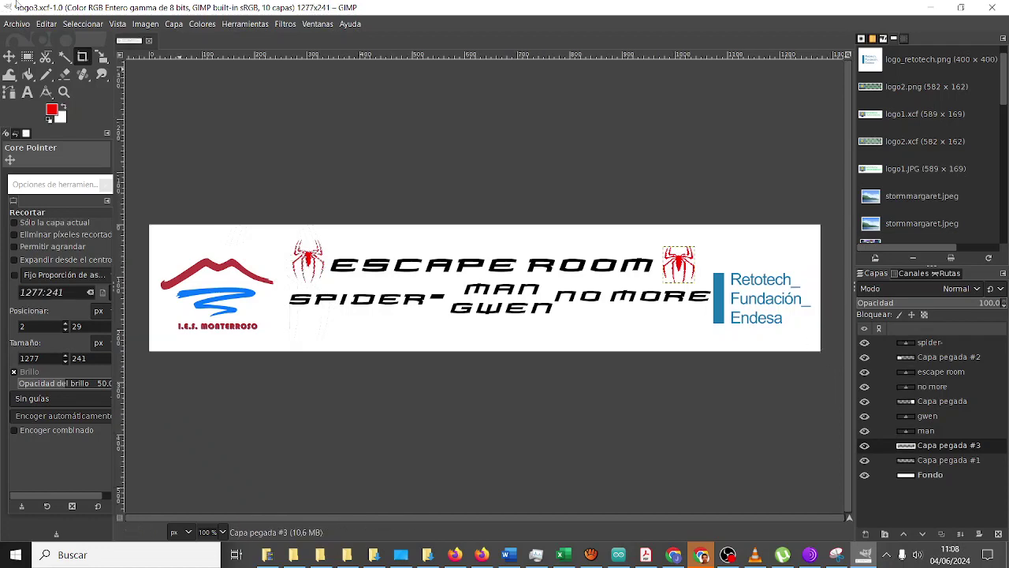
Save the project as logo3.xcf and export the banner as logo3.png.
{"action": "left_click", "coordinate": [21, 25]}
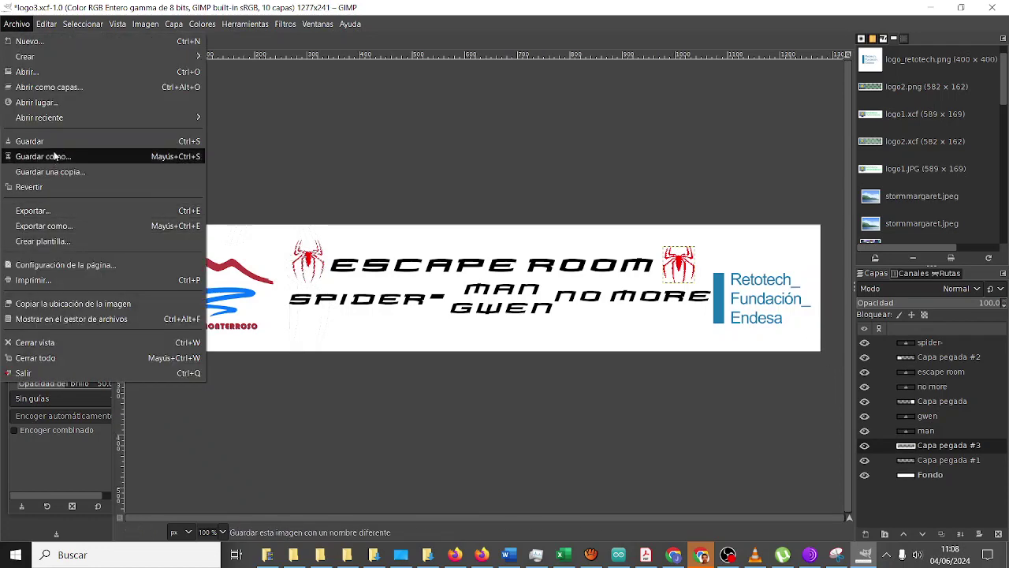
{"action": "left_click", "coordinate": [30, 141]}
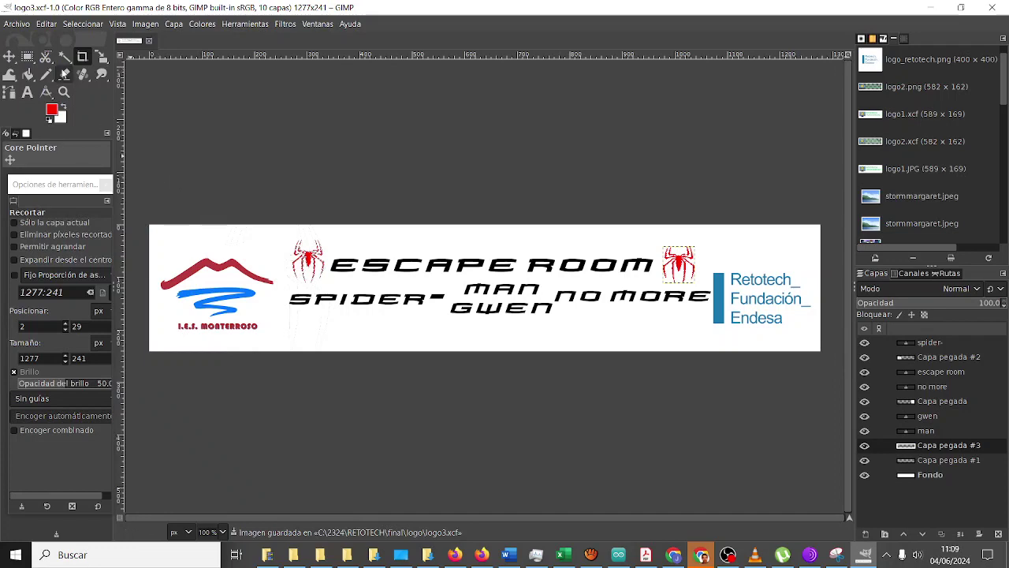
{"action": "left_click", "coordinate": [12, 26]}
{"action": "left_click", "coordinate": [102, 230]}
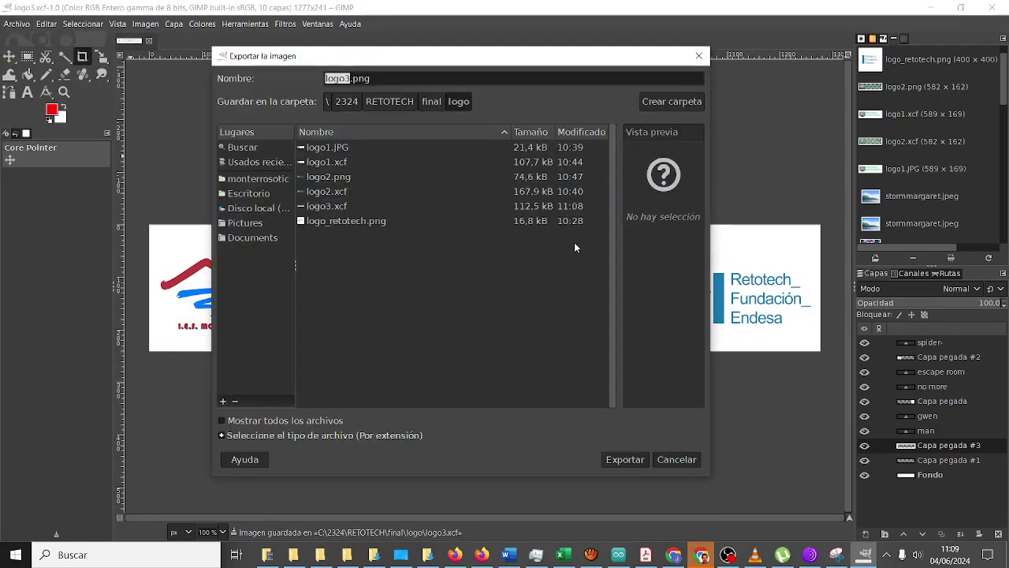
{"action": "left_click", "coordinate": [623, 459]}
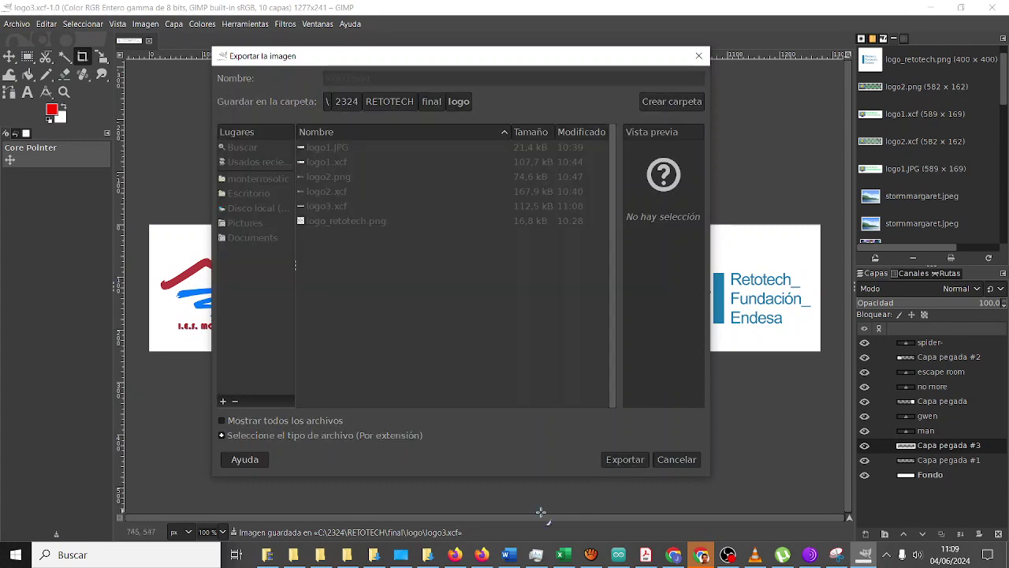
{"action": "left_click", "coordinate": [455, 555]}
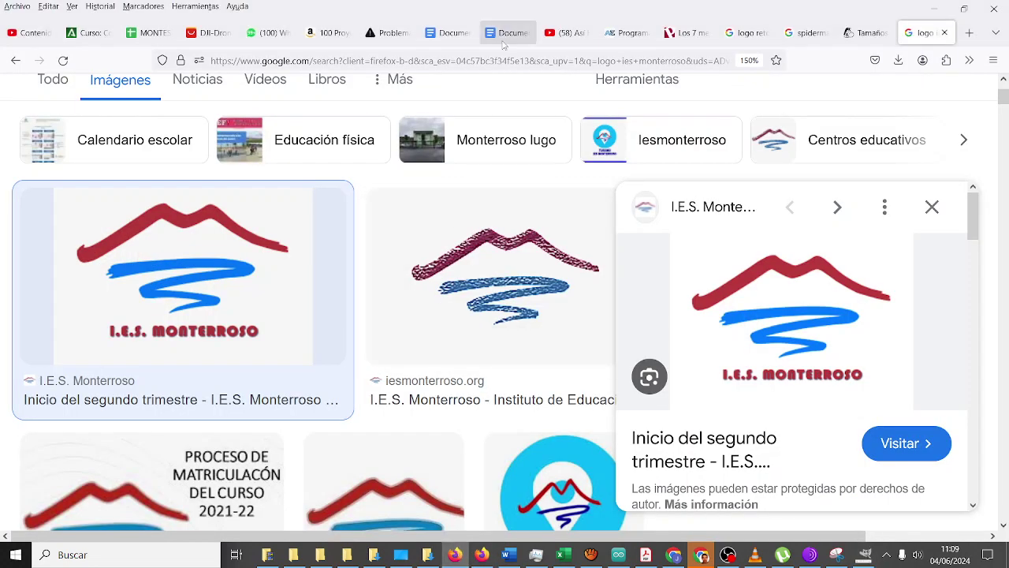
Load gmail in the Documentos tab, which shows a PR_CONNECT_RESET_ERROR secure connection failure.
{"action": "left_click", "coordinate": [545, 36]}
{"action": "left_click", "coordinate": [499, 36]}
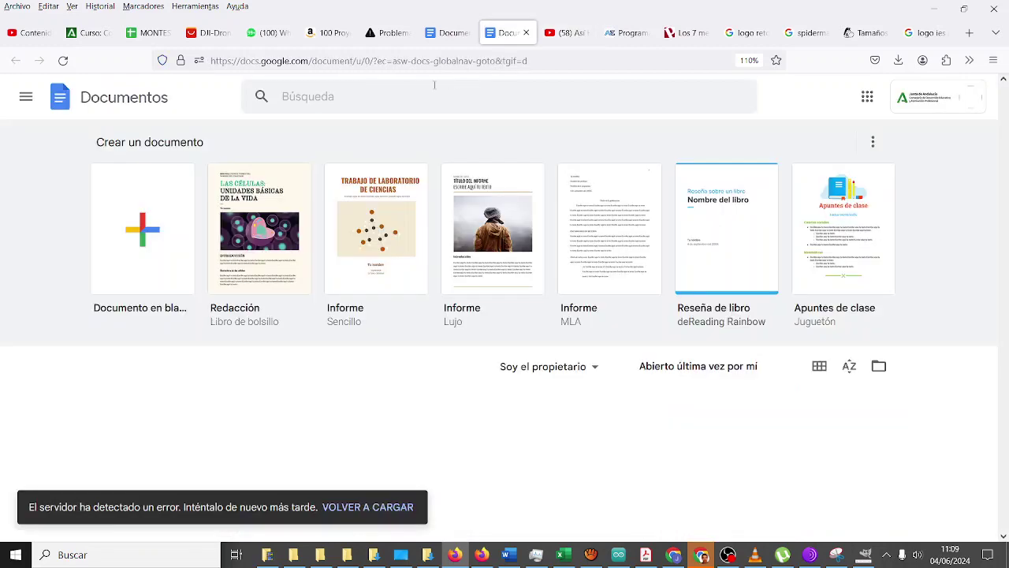
{"action": "left_click", "coordinate": [439, 61]}
{"action": "type", "text": "gmail.com/"}
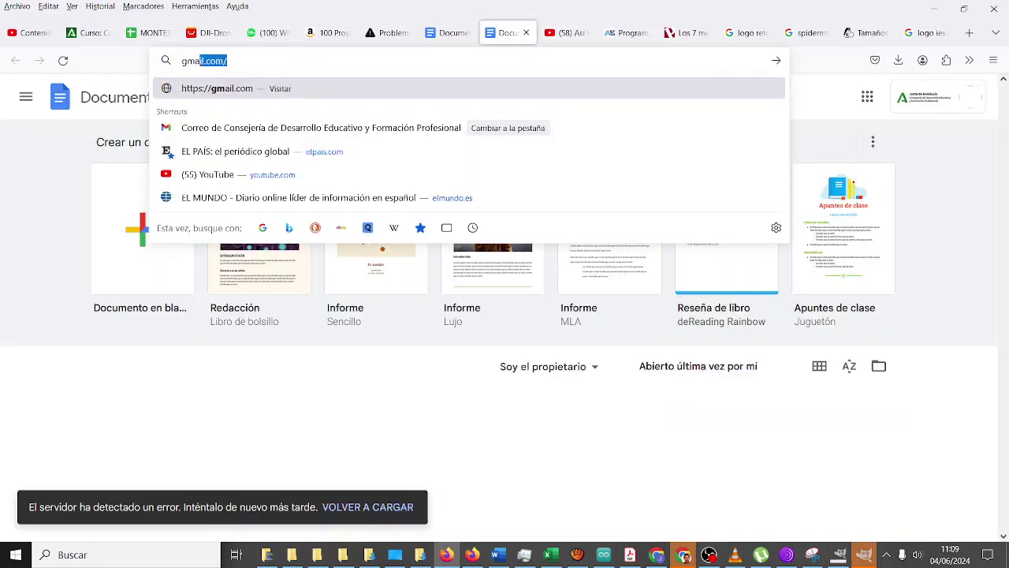
{"action": "key", "text": "Return"}
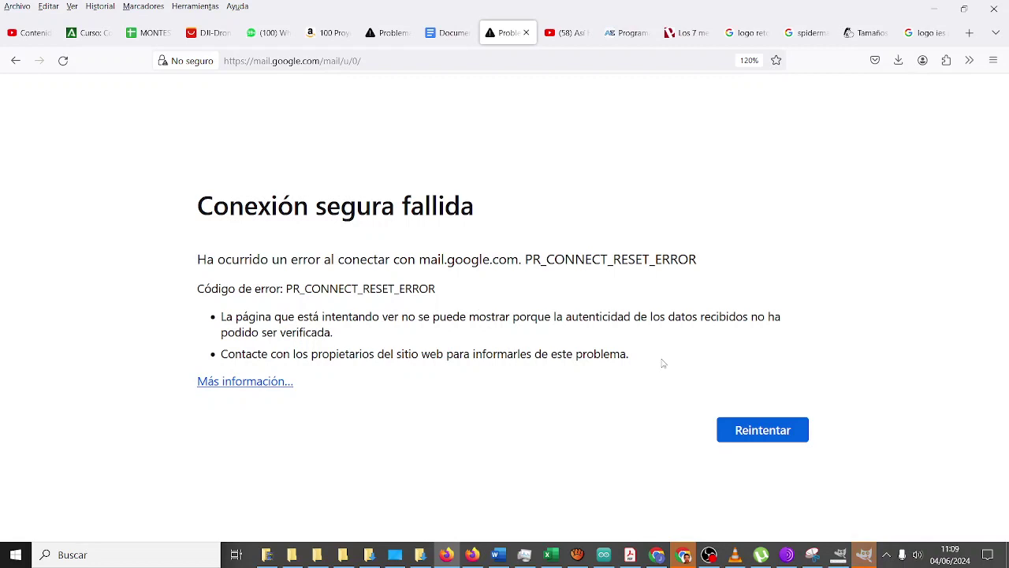
{"action": "right_click", "coordinate": [661, 376]}
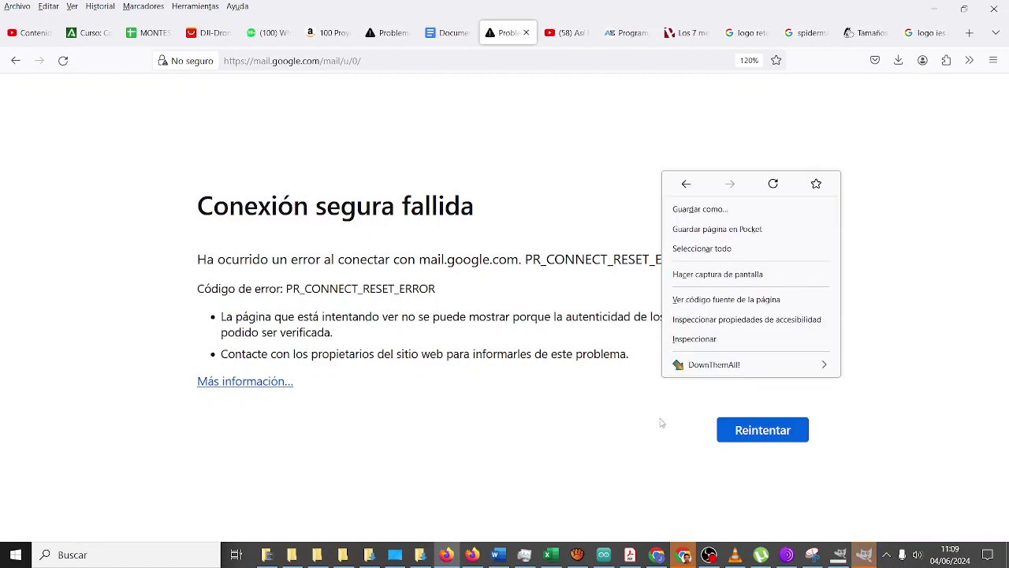